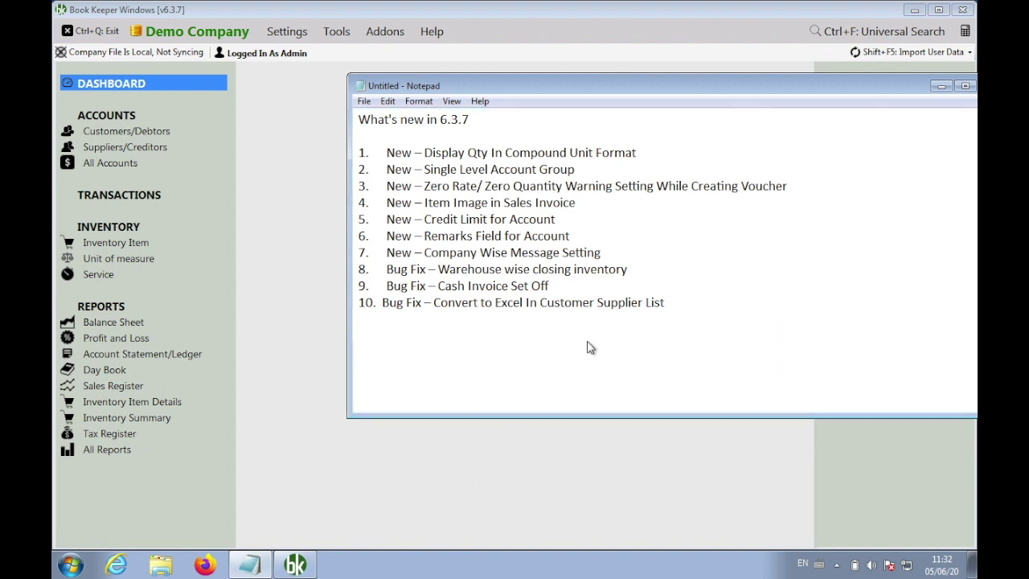
Delete the three bug-fix lines 8–10 and insert blank lines below item 1
drag(603, 254, 344, 154)
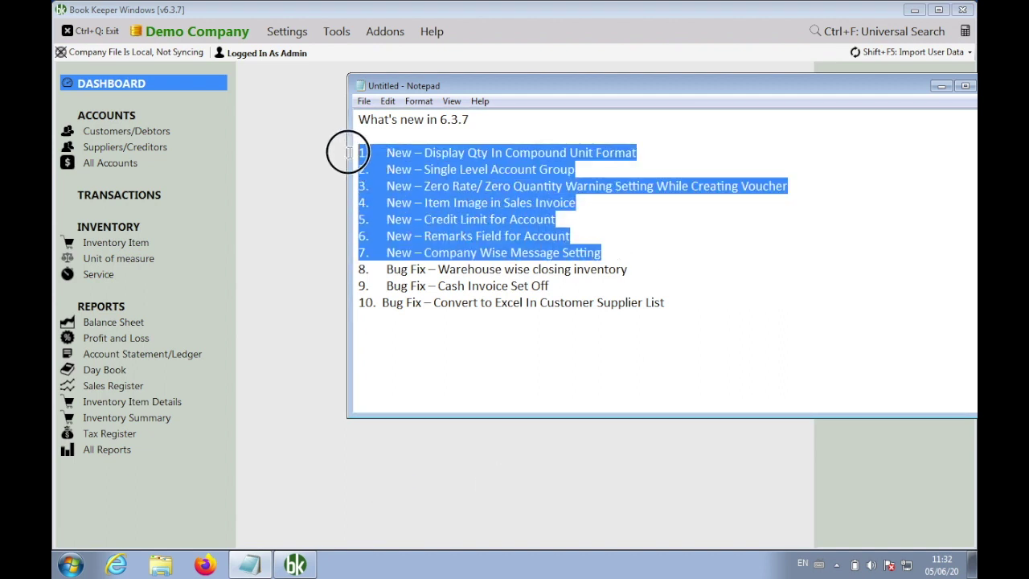
click(677, 303)
drag(677, 303, 350, 277)
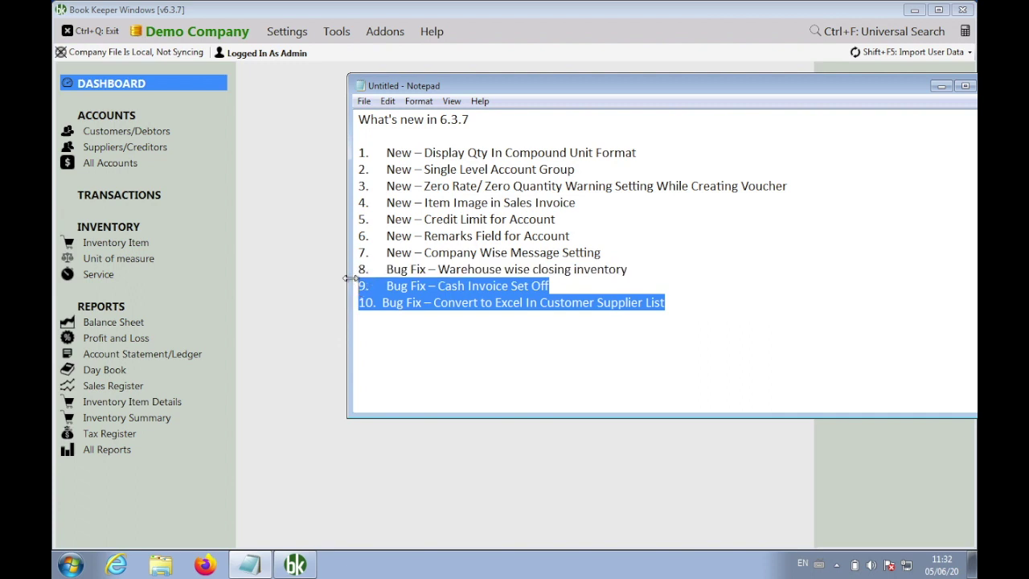
key(shift+Up)
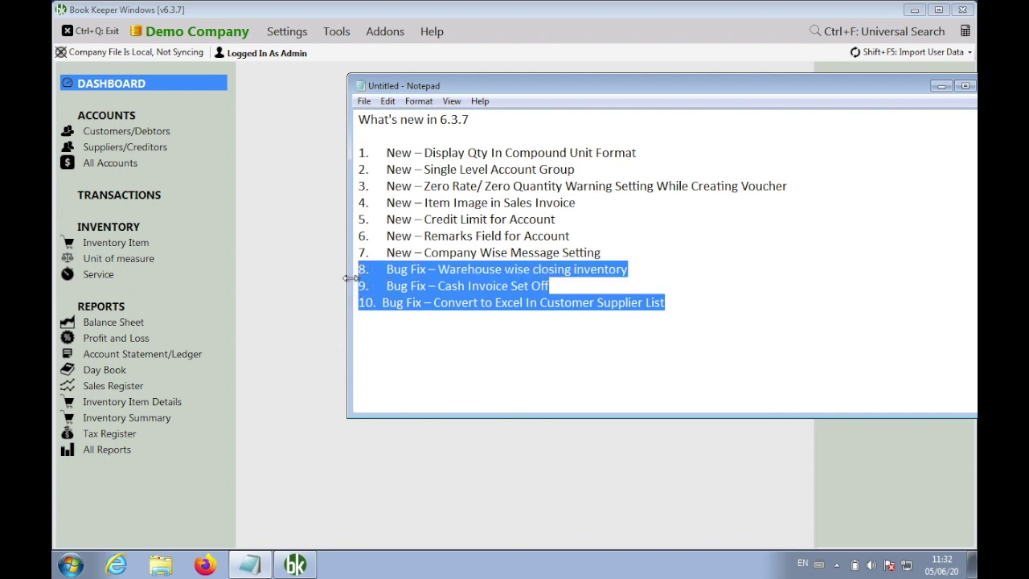
key(Delete)
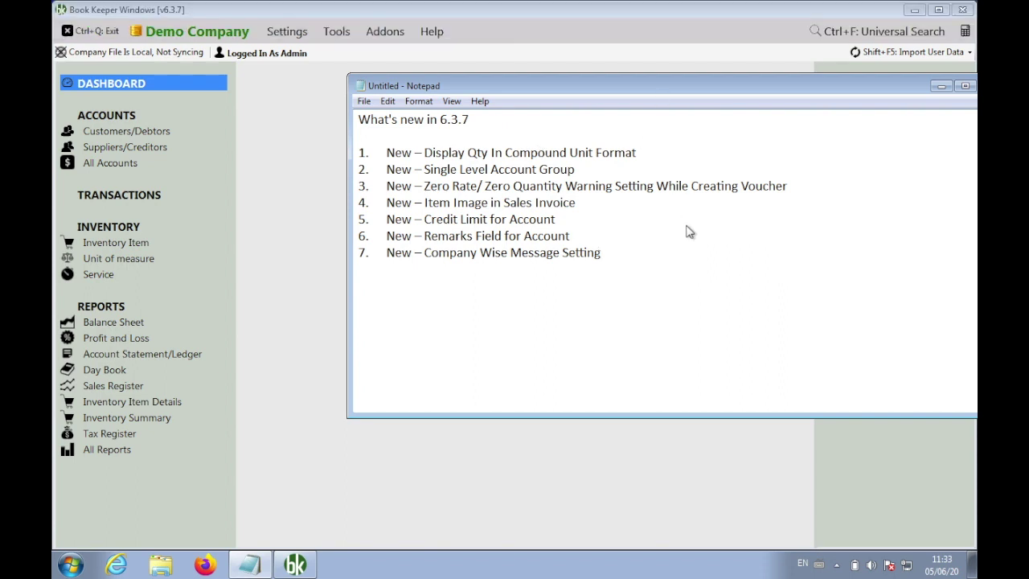
click(666, 153)
key(Return)
key(Return)
key(Return)
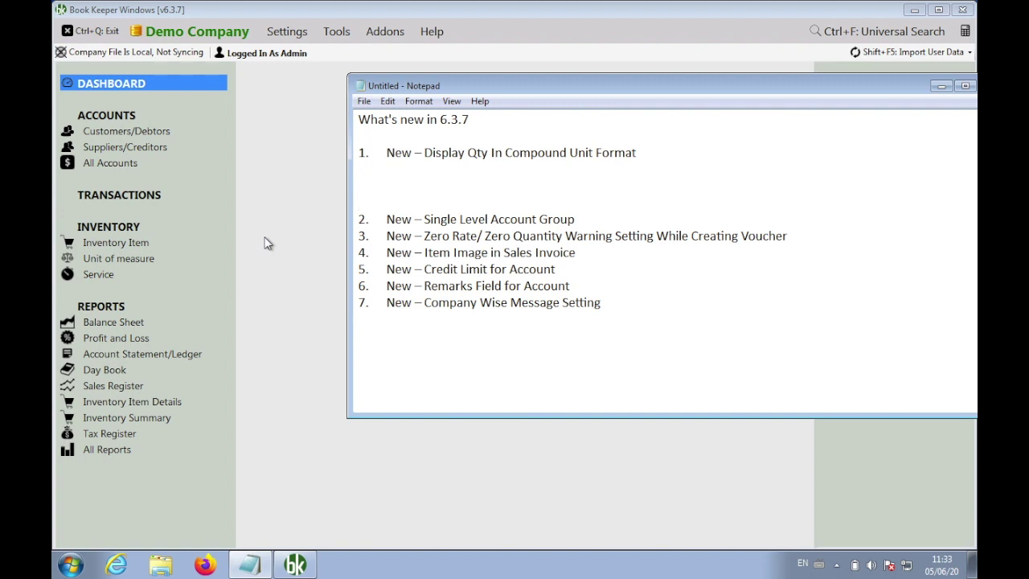
Start a new unit of measure named Box with symbol box, marked as a compound unit
click(268, 244)
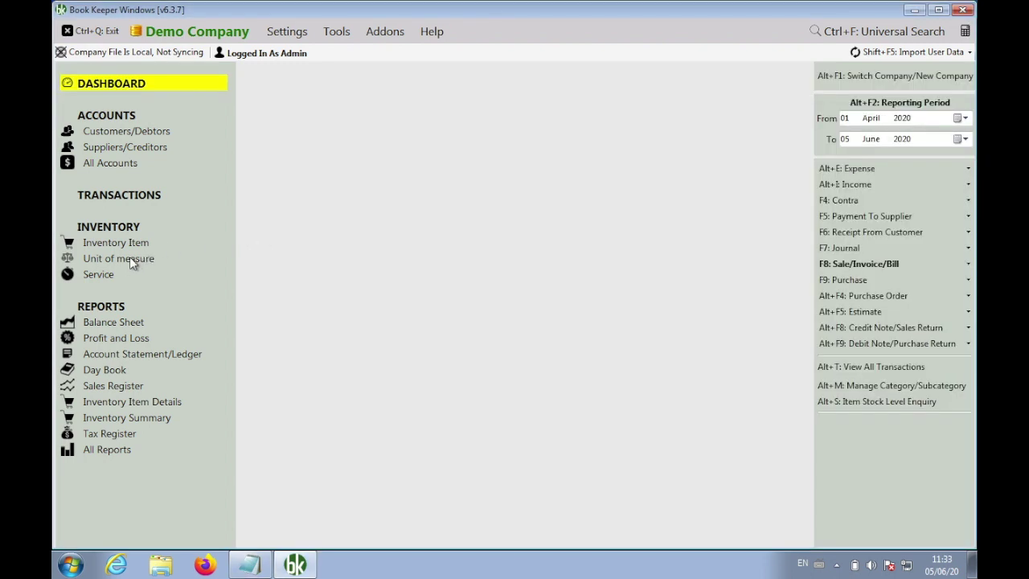
click(130, 258)
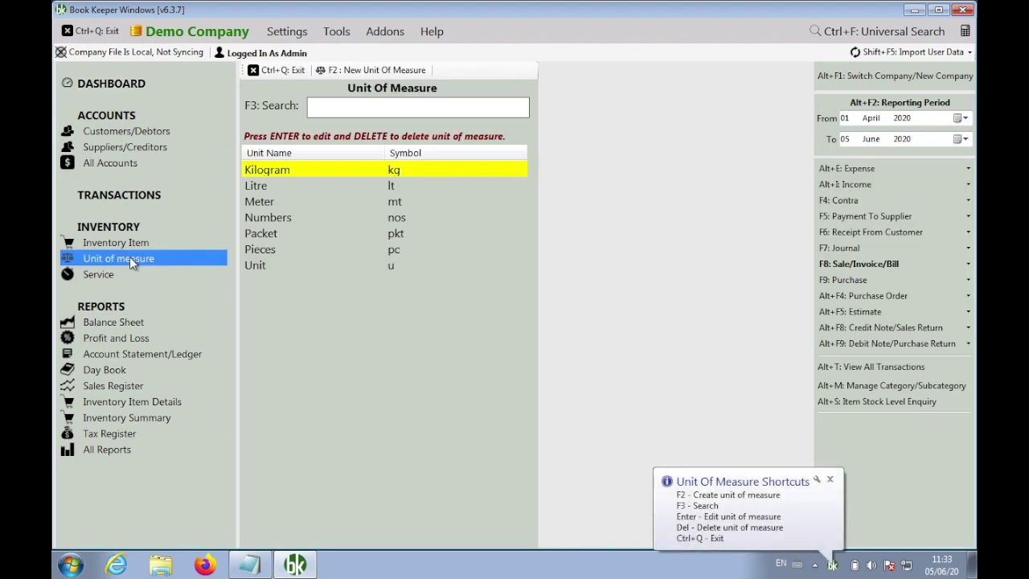
click(342, 69)
text(Box)
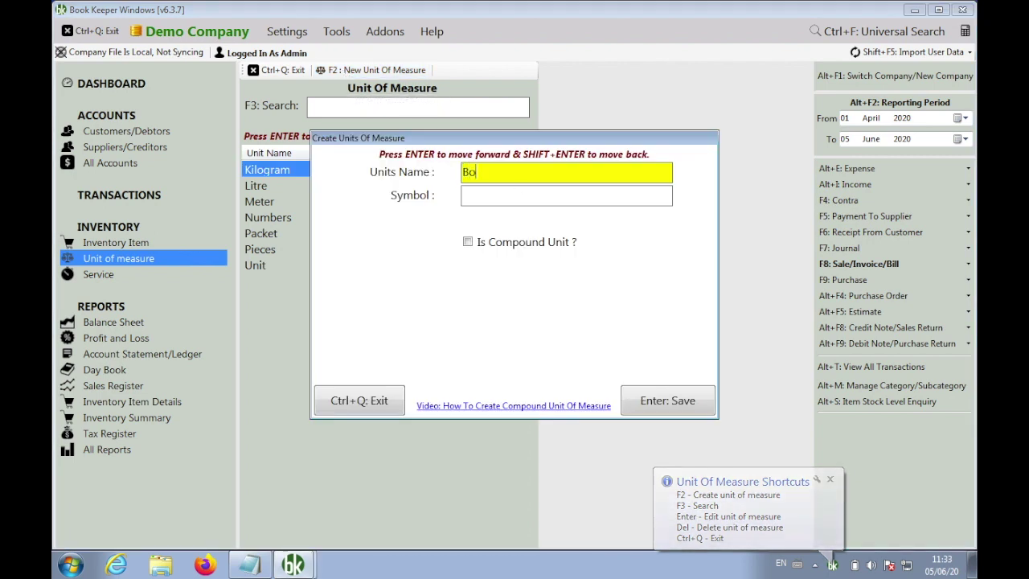
key(Return)
text(box)
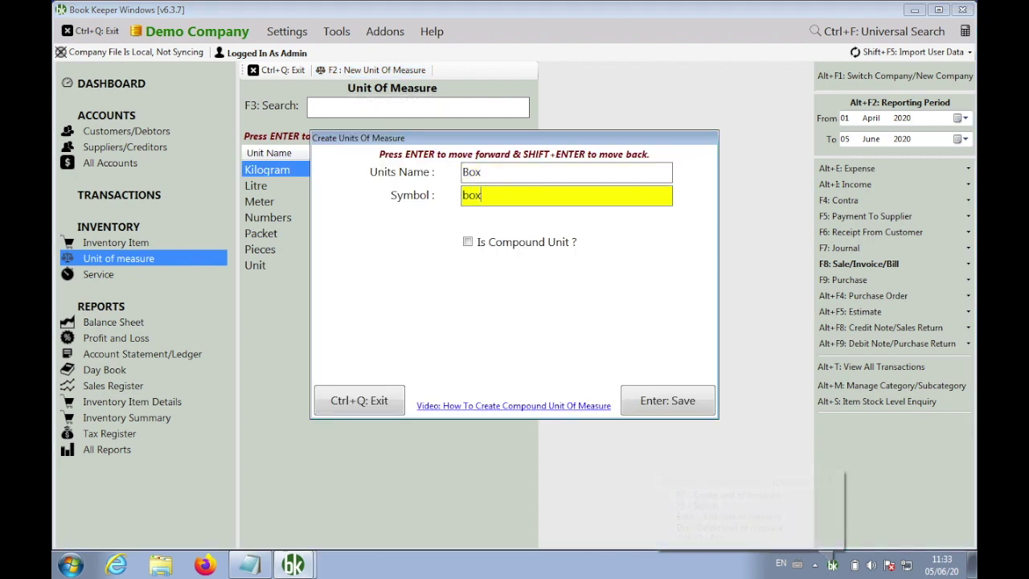
key(Return)
key(space)
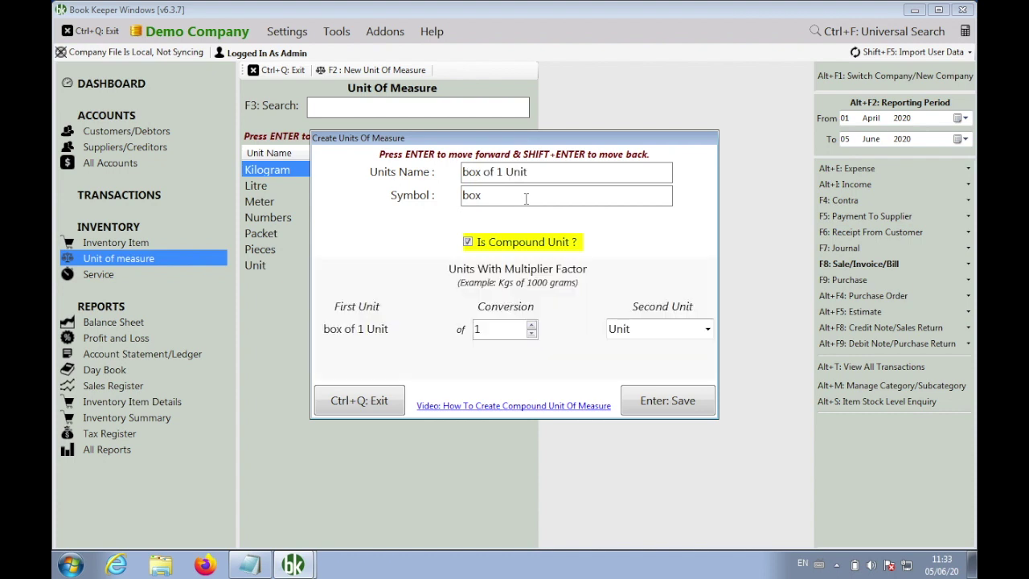
Set the Box conversion to 10 Pieces and save the compound unit
click(493, 329)
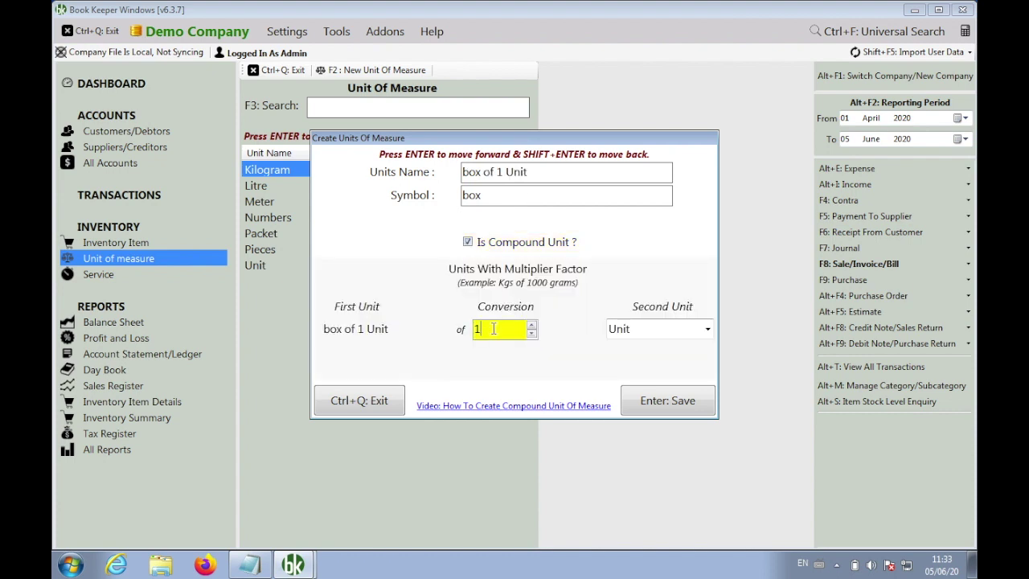
text(0)
key(Return)
text(pc)
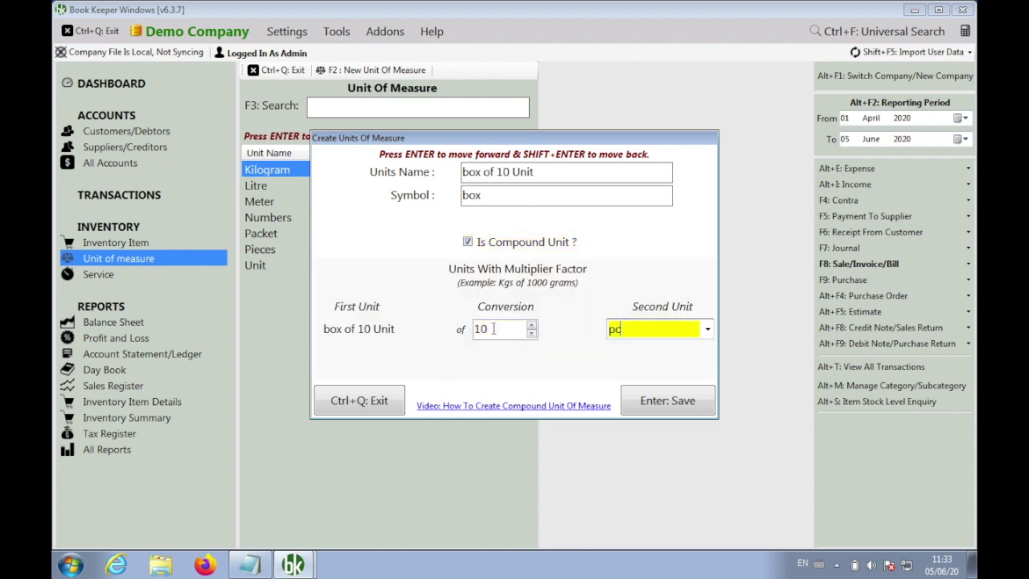
key(Down)
key(Down)
key(Return)
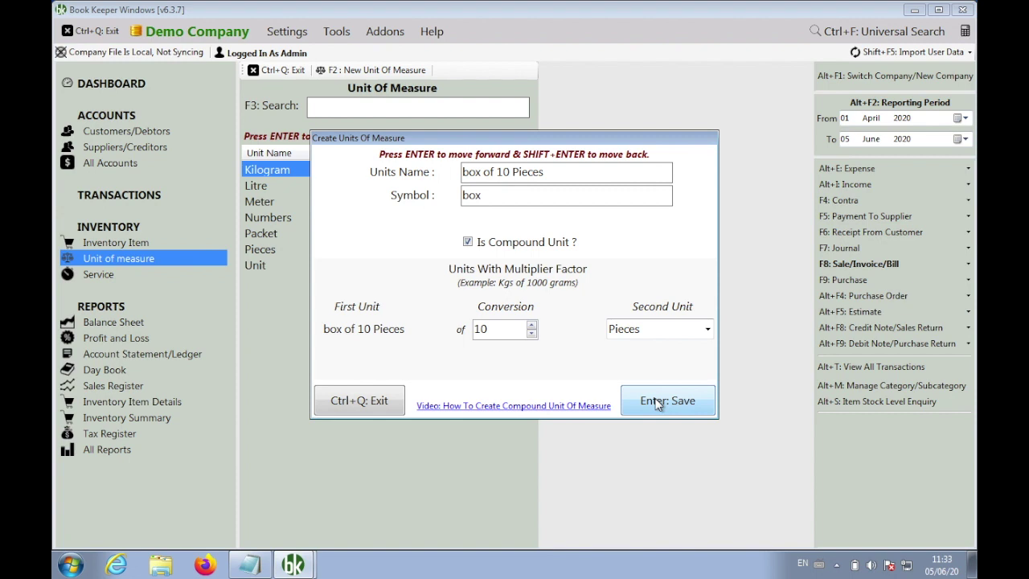
click(658, 404)
click(557, 337)
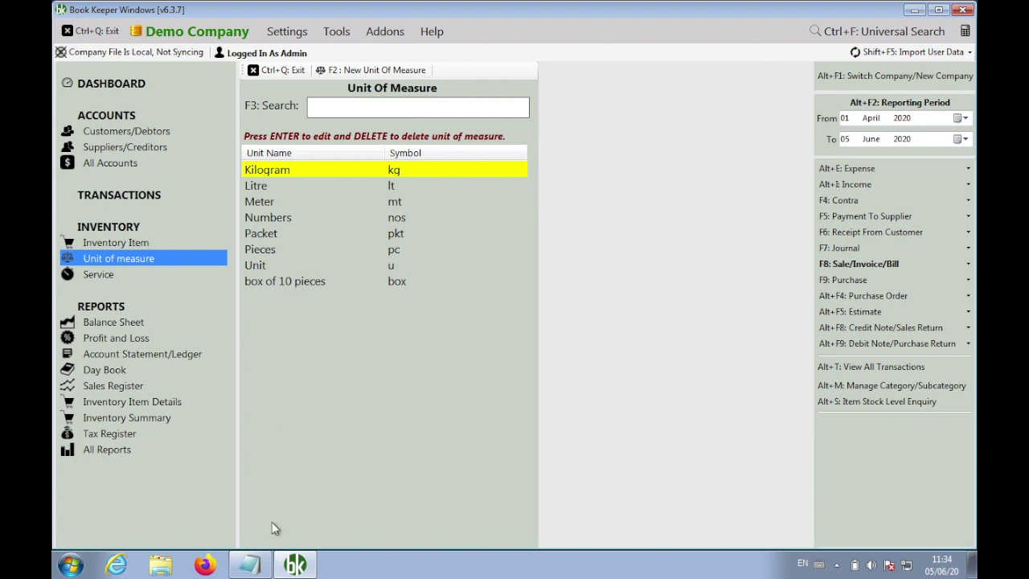
click(250, 565)
Write 'Box = 10 pc' and 'Dozen = 12 pc' under item 1, then close the unit list
click(432, 179)
text(Kg)
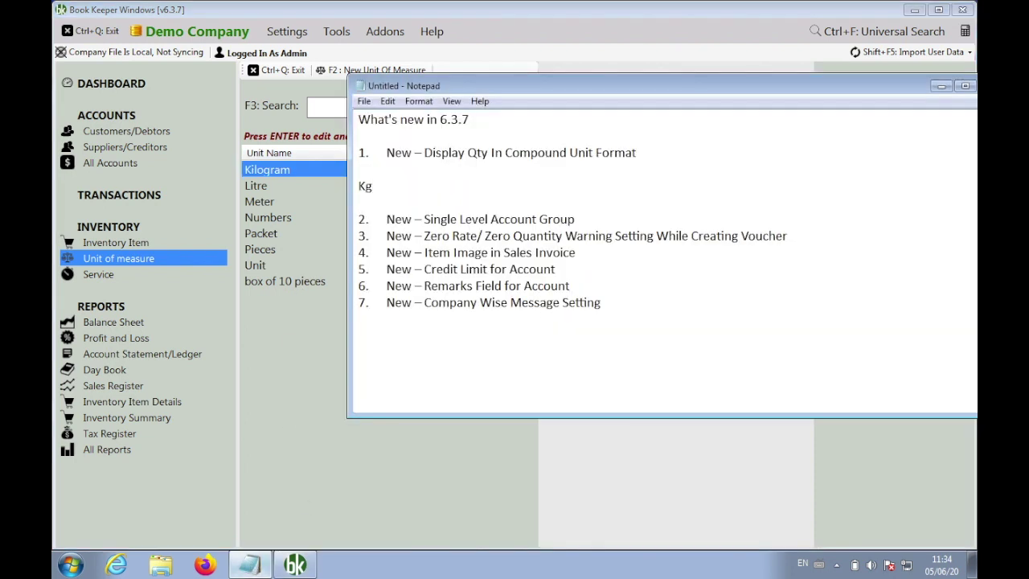
key(BackSpace)
key(BackSpace)
text(Box = 10 pc)
key(Return)
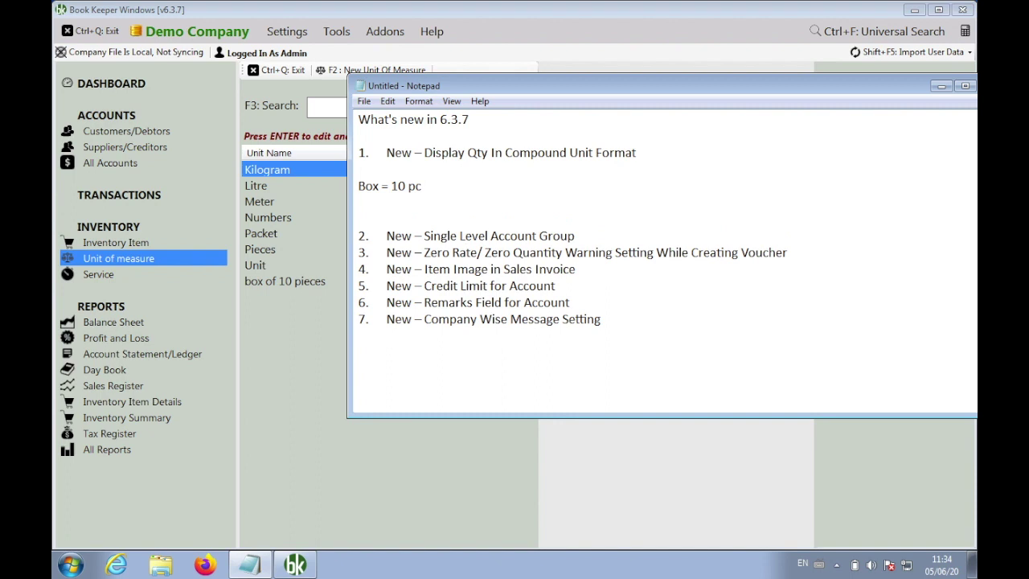
text(Dozen = 12 pc)
key(Return)
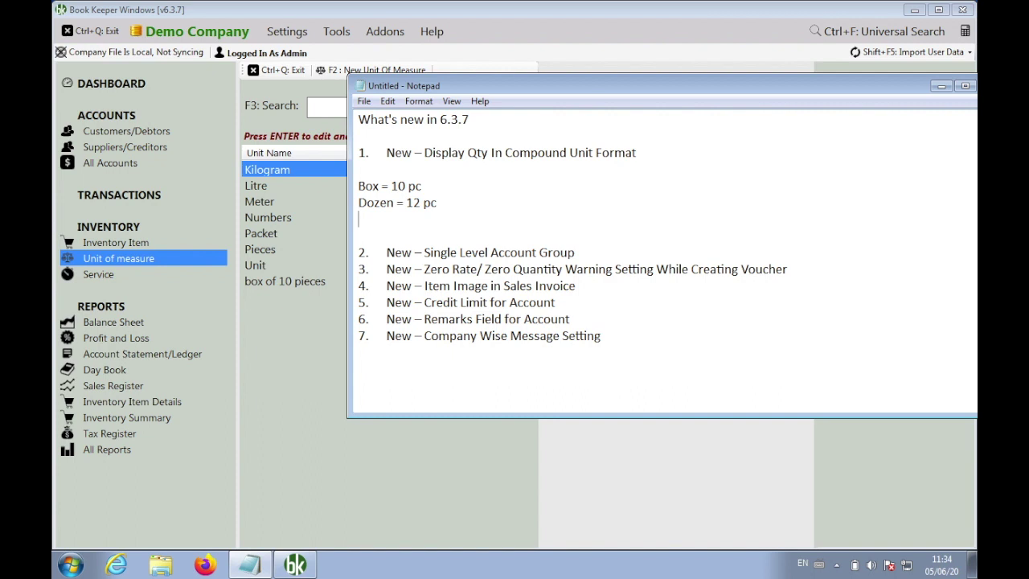
key(Return)
key(Return)
key(Return)
key(Return)
key(Return)
key(Return)
key(Return)
key(Return)
key(Return)
key(Return)
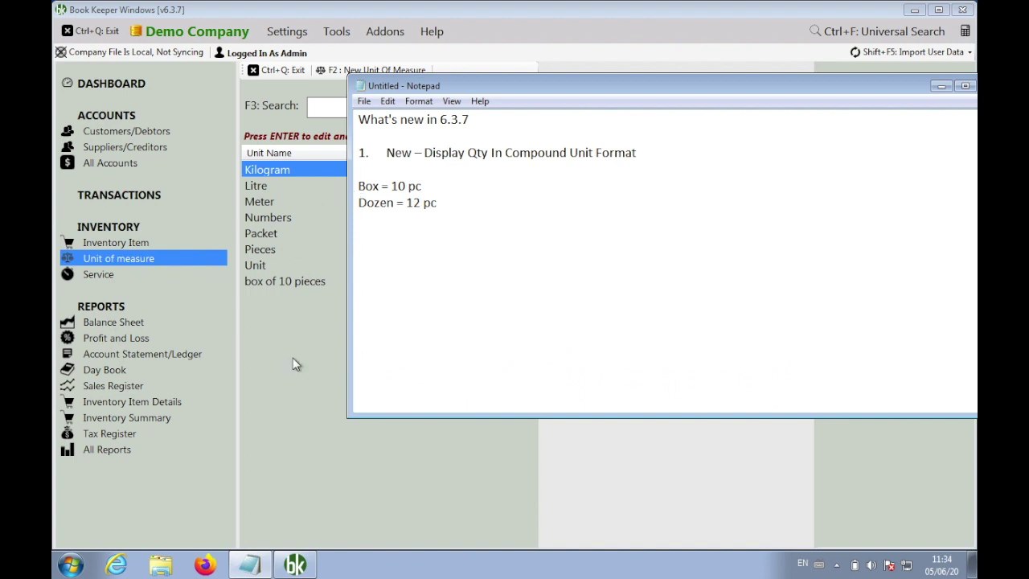
key(alt+Tab)
click(288, 71)
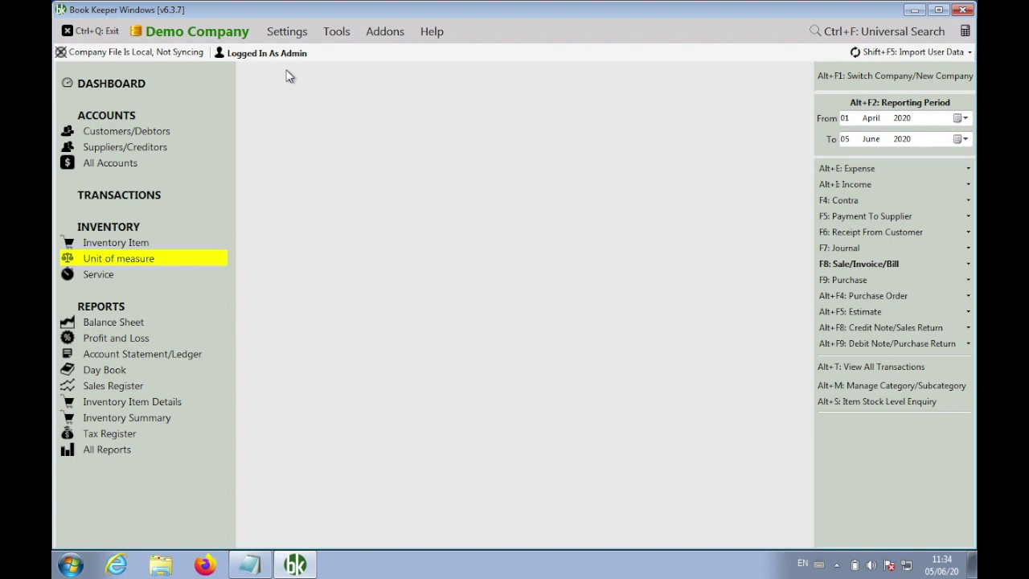
Create and save inventory item Frooti using the 'box of 10 pieces' unit
click(125, 242)
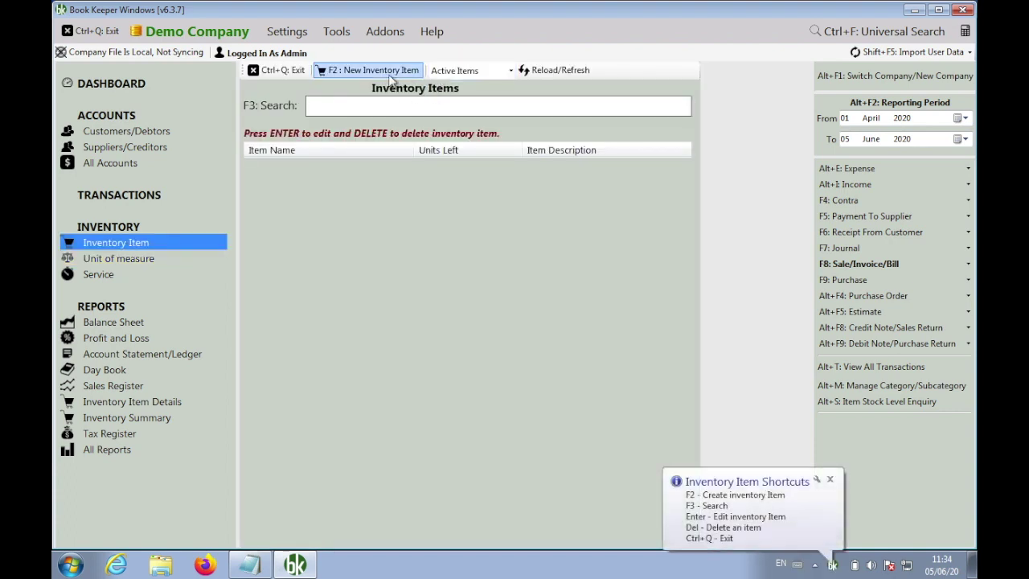
click(392, 77)
text(For)
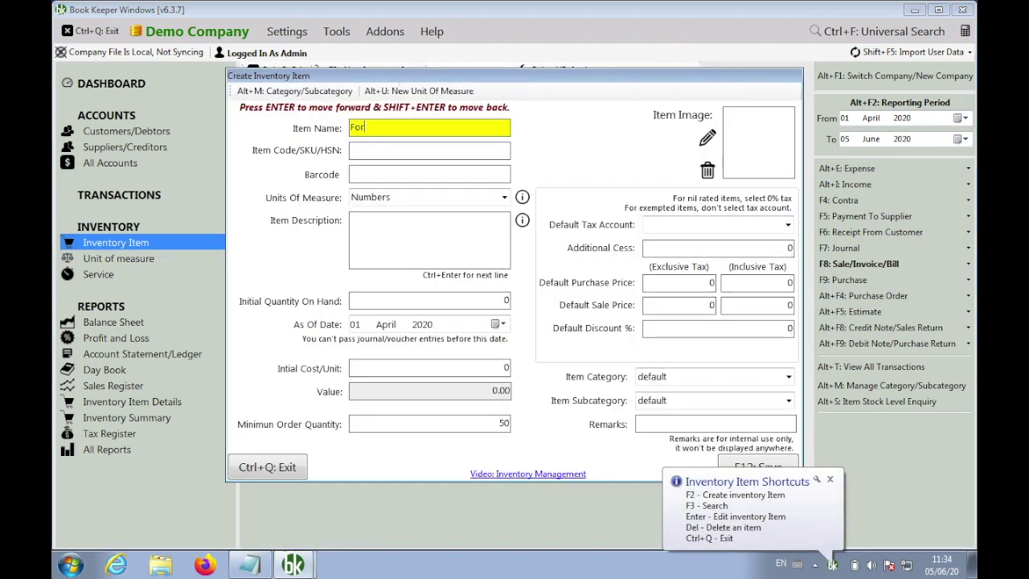
key(BackSpace)
key(BackSpace)
text(rooti)
key(Return)
key(Return)
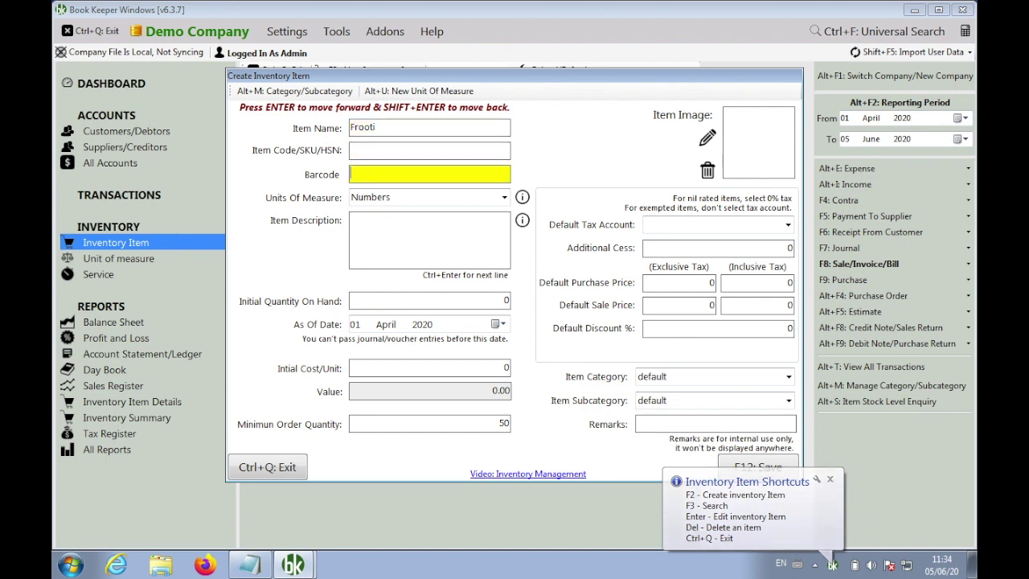
key(Return)
text(b)
key(Down)
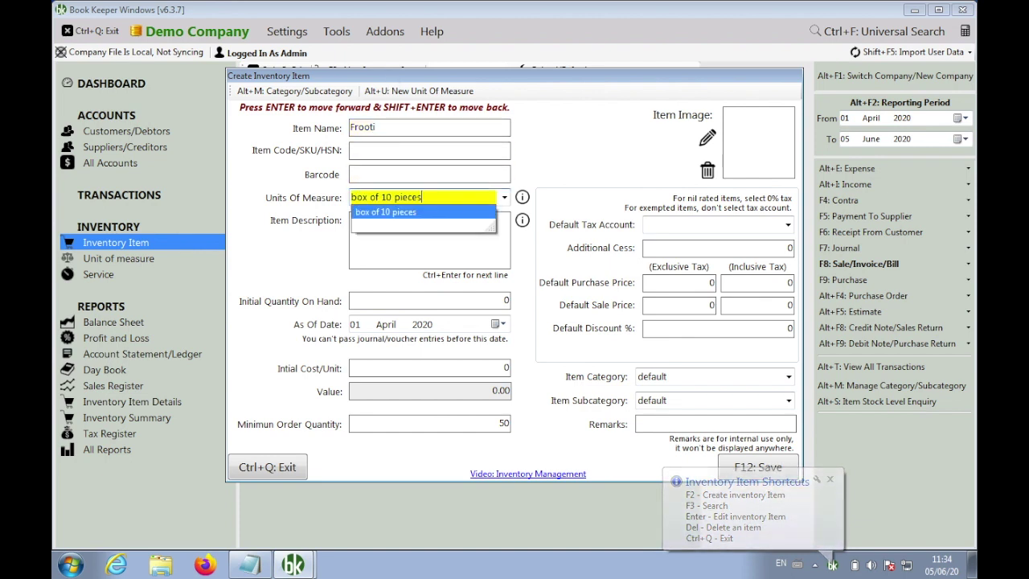
key(Return)
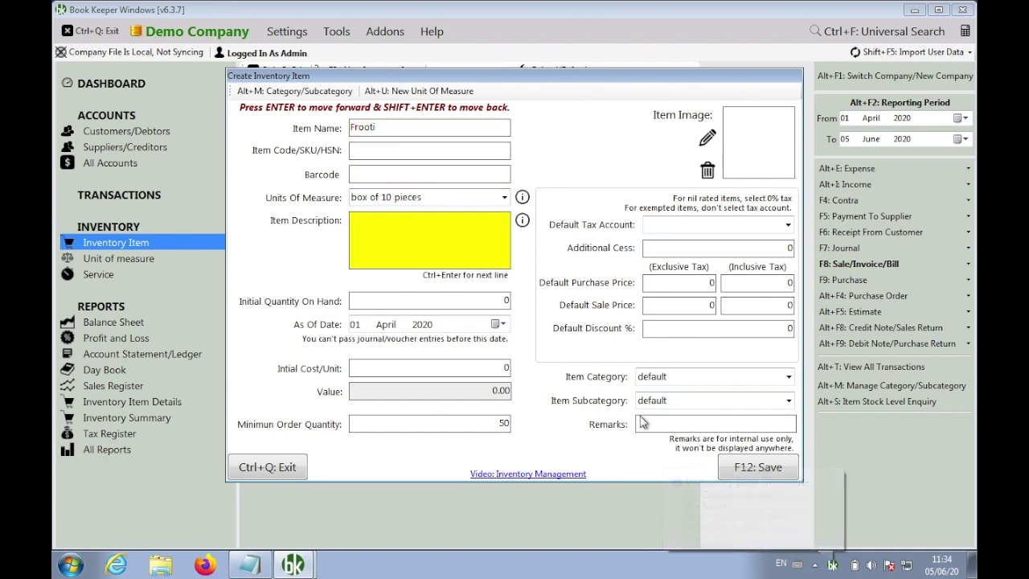
click(736, 468)
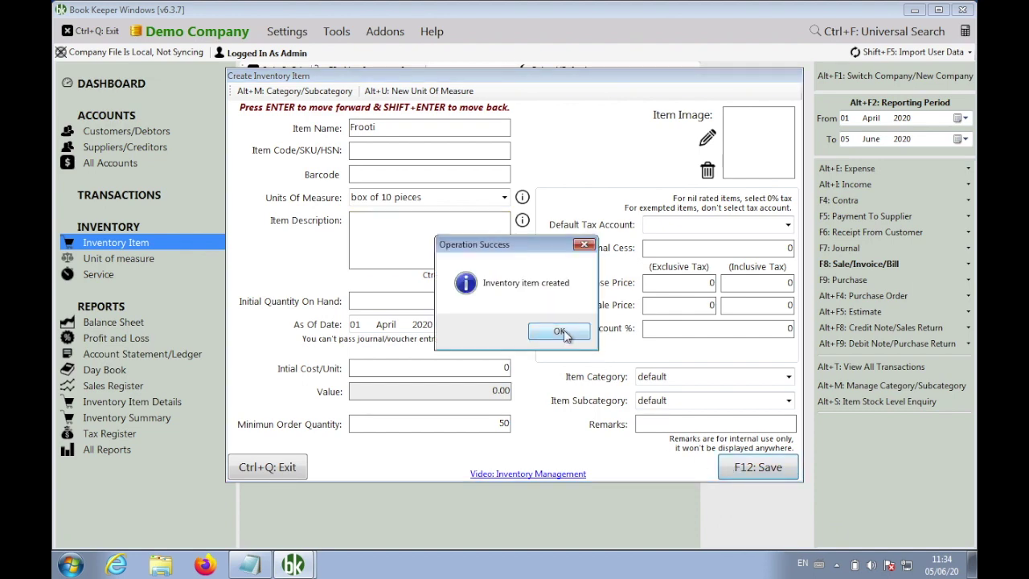
click(562, 331)
click(277, 468)
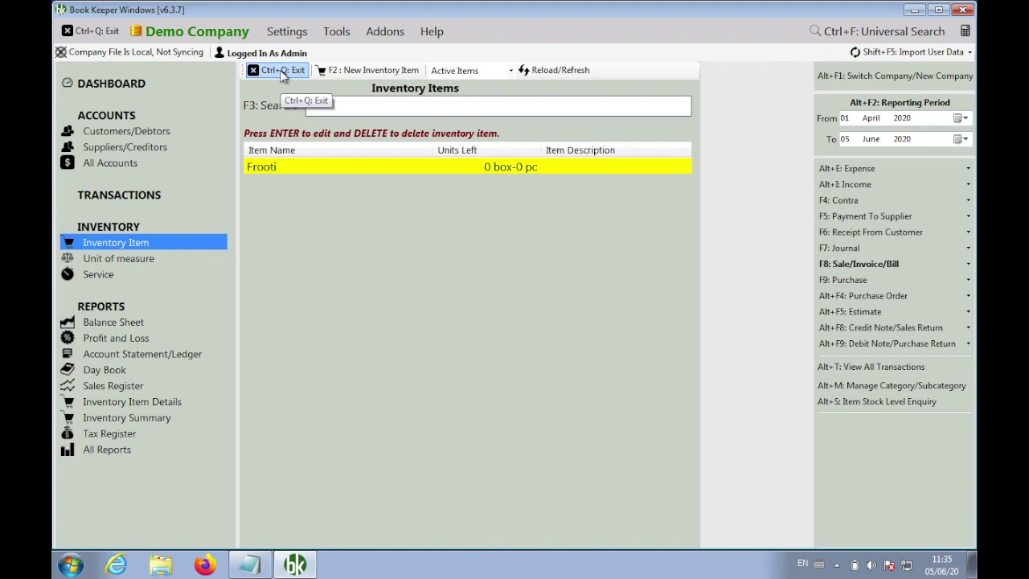
Start a new Cash purchase voucher with a Frooti line at quantity 1-0
click(283, 73)
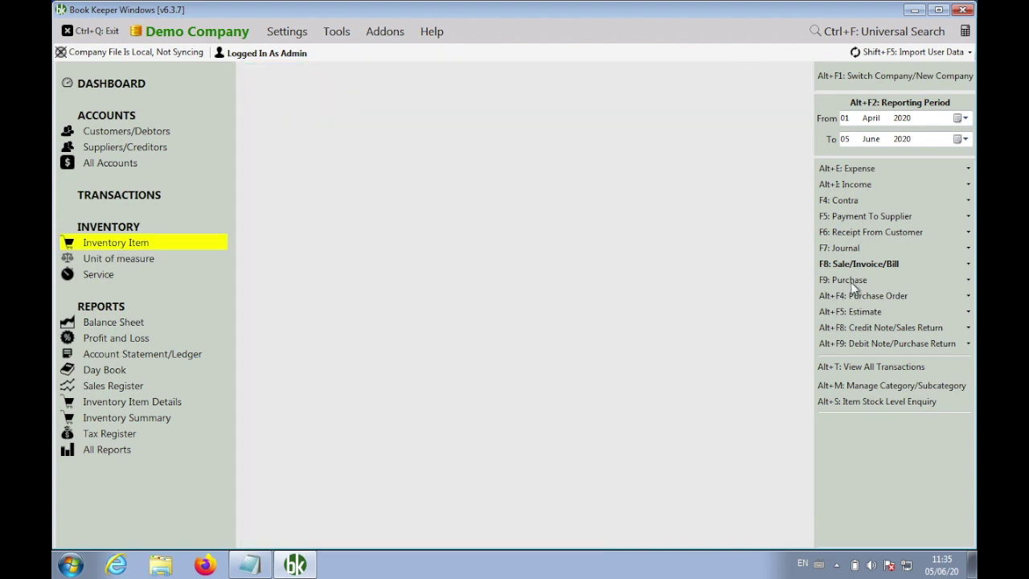
mouse_move(812, 291)
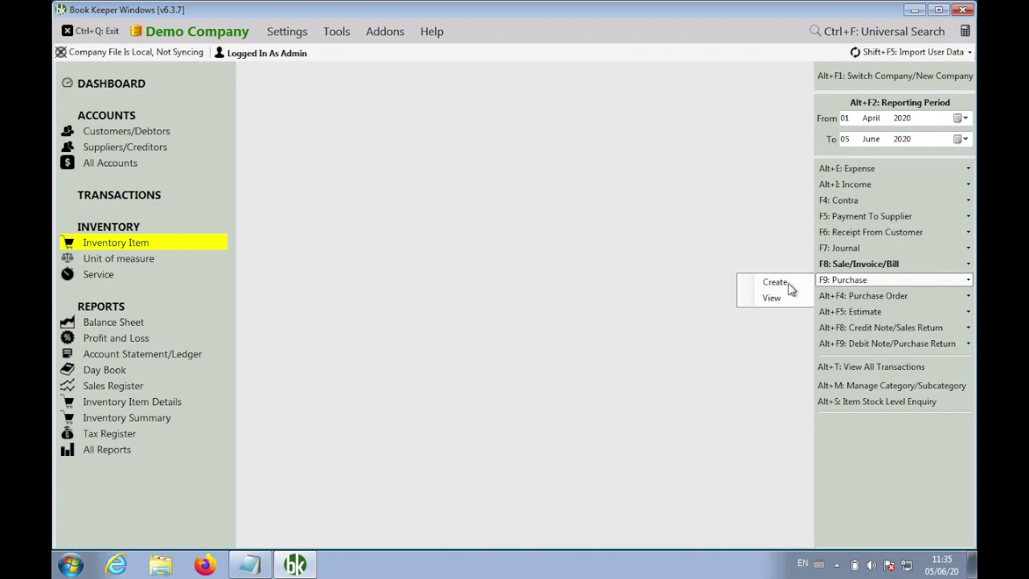
click(775, 282)
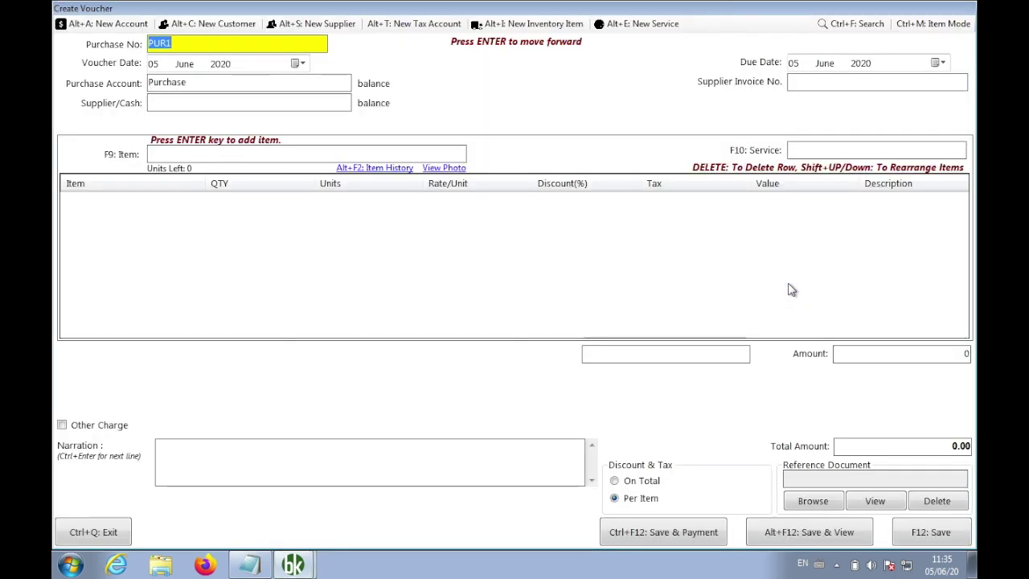
click(320, 103)
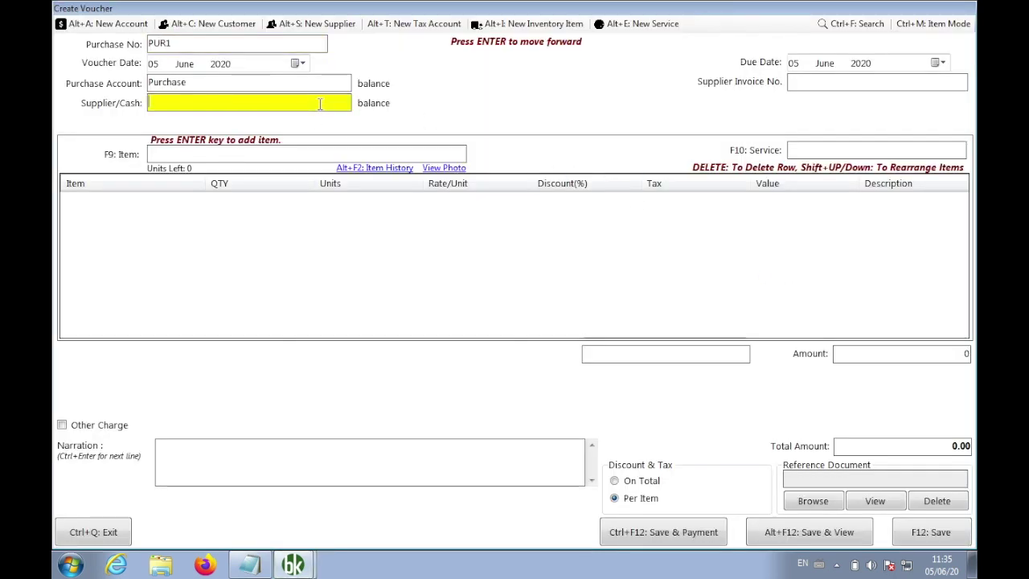
text(cash)
key(Return)
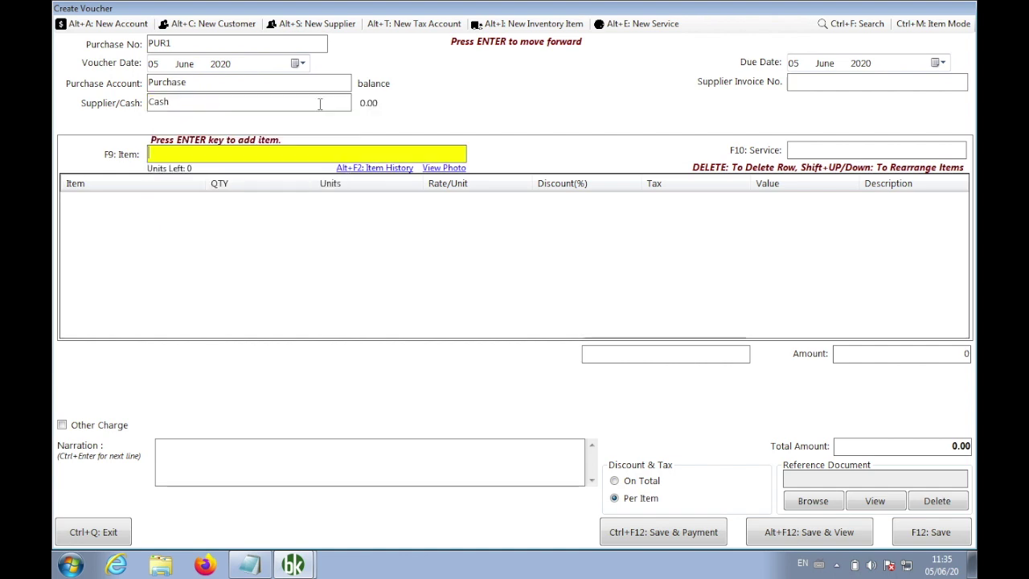
key(Return)
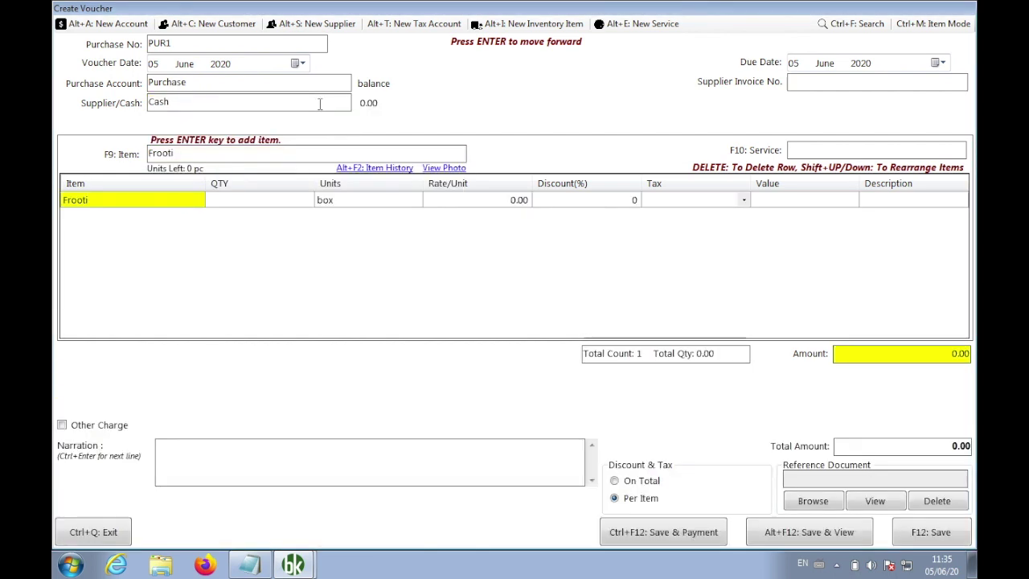
key(Return)
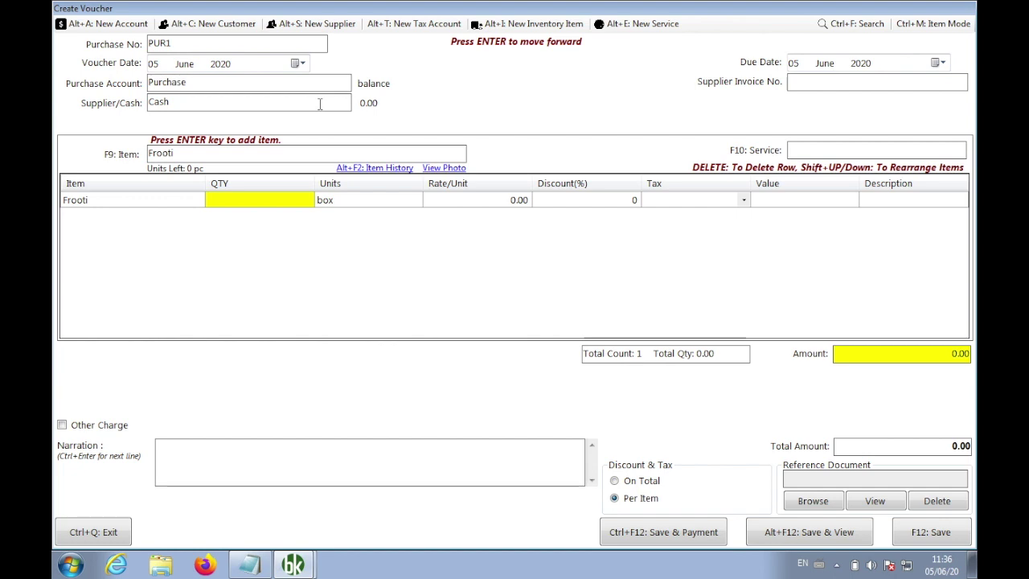
text(1)
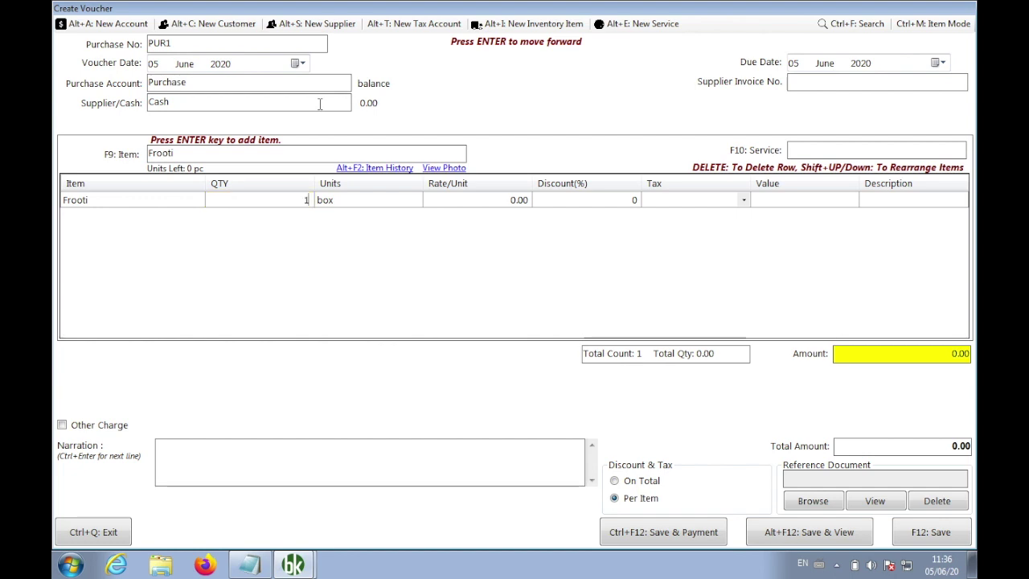
text(-0)
key(Return)
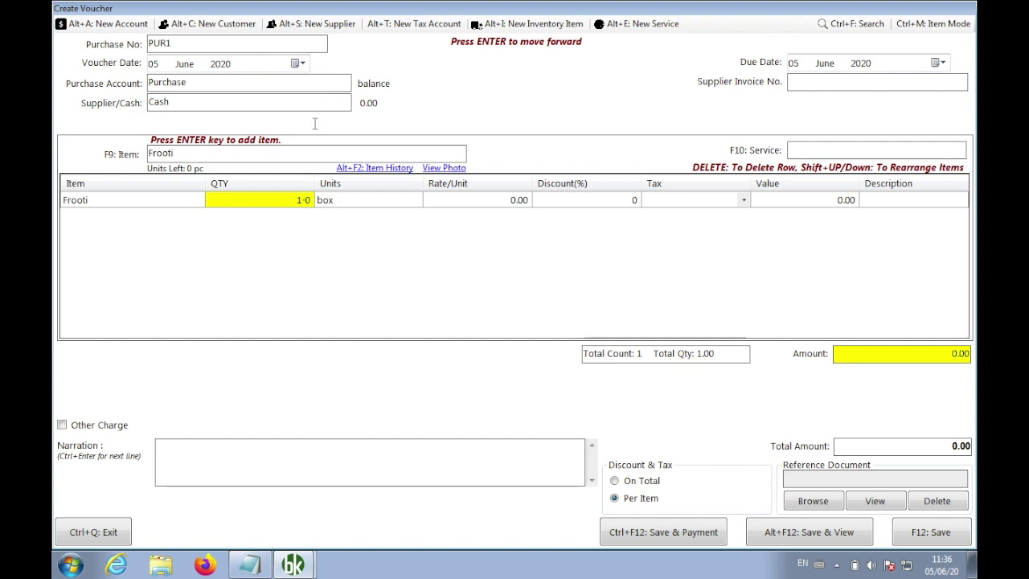
Add a 'Box-pc' heading with the example '1-0 => 1 Box 0 Pc'
click(251, 565)
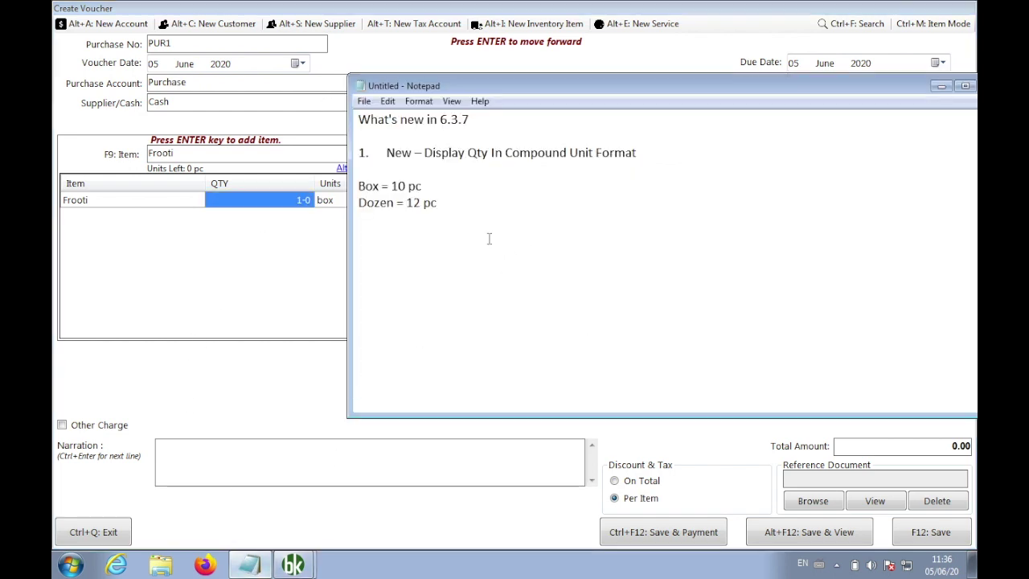
click(409, 254)
key(Return)
text(1-0)
click(410, 254)
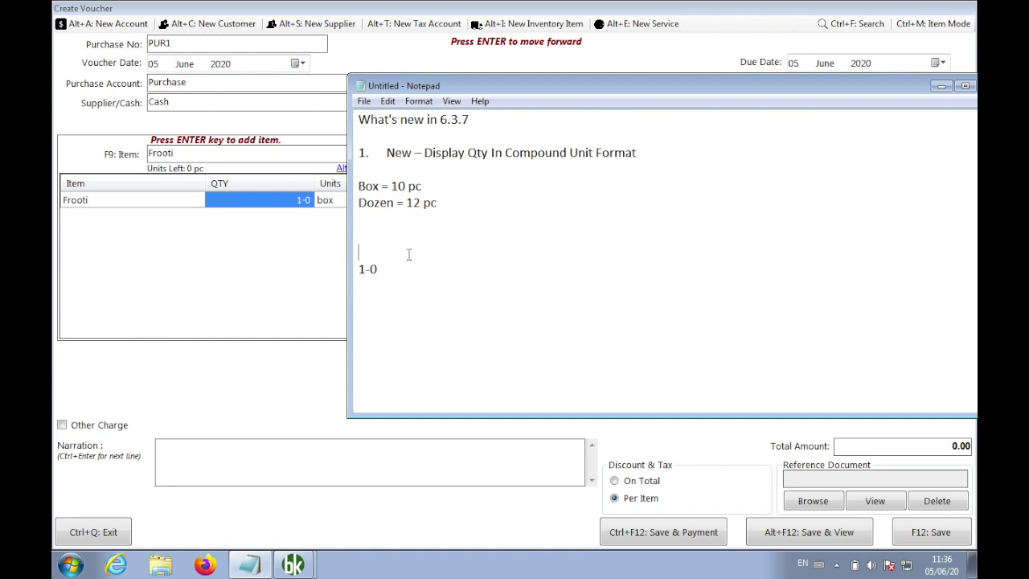
text(Box-PC)
key(Right)
click(409, 254)
key(BackSpace)
key(BackSpace)
text(pc)
key(Down)
key(Left)
key(Left)
key(End)
text(=> 1 Box)
key(BackSpace)
key(BackSpace)
text(ox 0 Pc)
key(Return)
Add examples for 1-5 (1 Box 5 pc), 0-2, 1-4 and 3-5 => 3 box 5 pc
text(1-5  -> 1 Box)
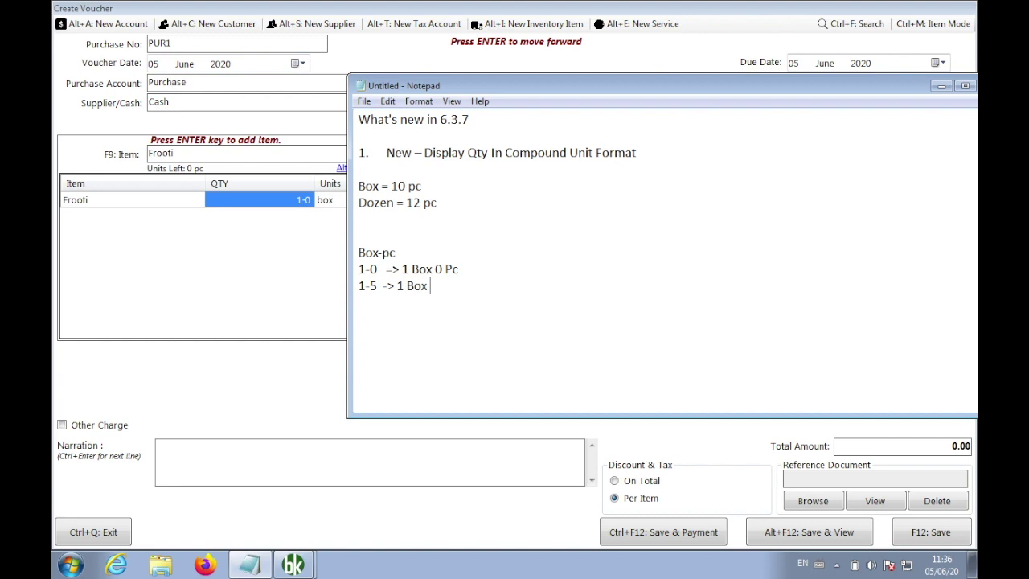
text( 5 pc)
key(Return)
key(Return)
text(0-2)
key(Up)
key(BackSpace)
key(Down)
text(=> 0 box 2 pc)
key(Return)
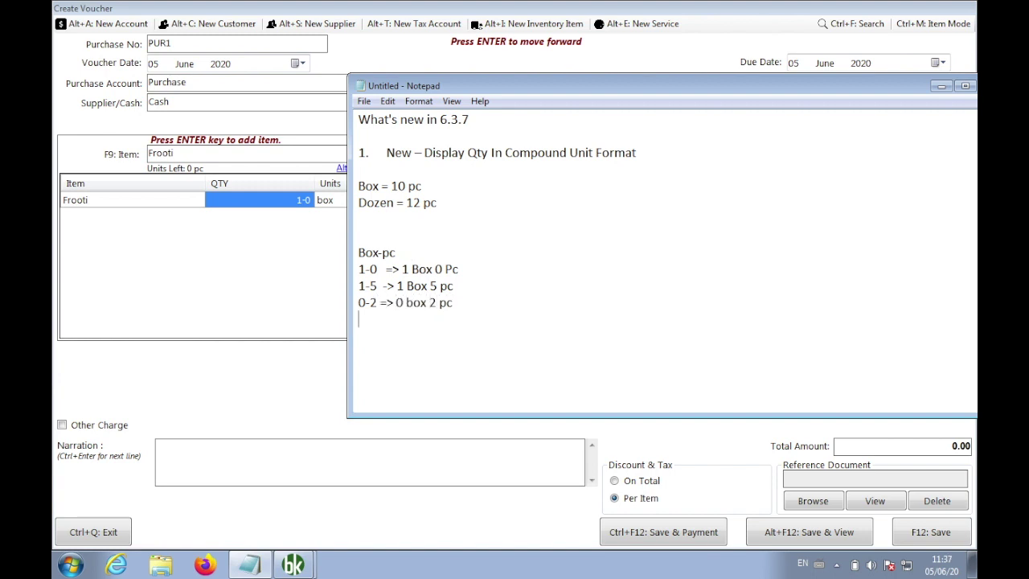
text(1-4 => 1 box 4 pc)
key(Return)
text(3-5 => 3 box 5 pc)
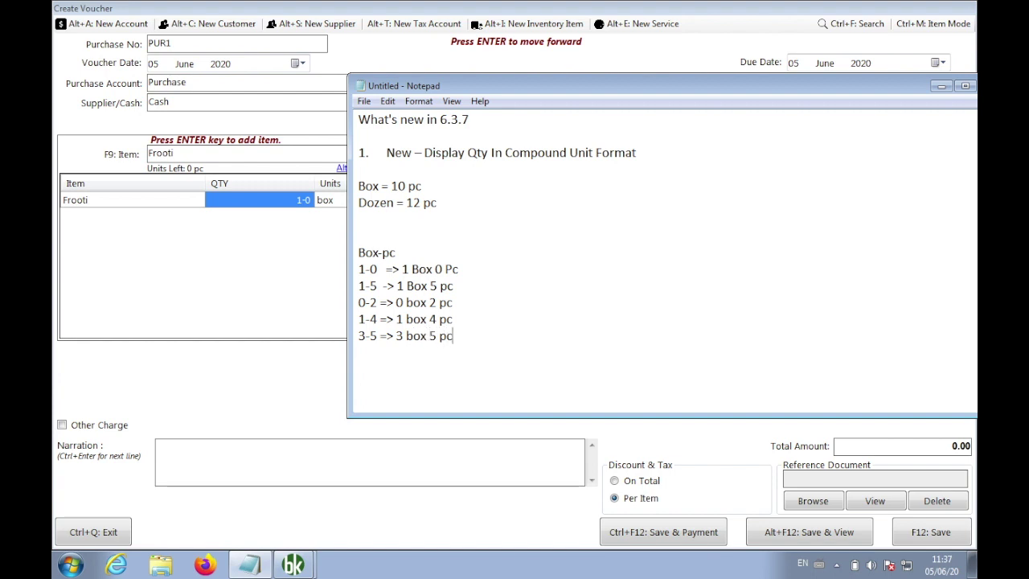
click(278, 232)
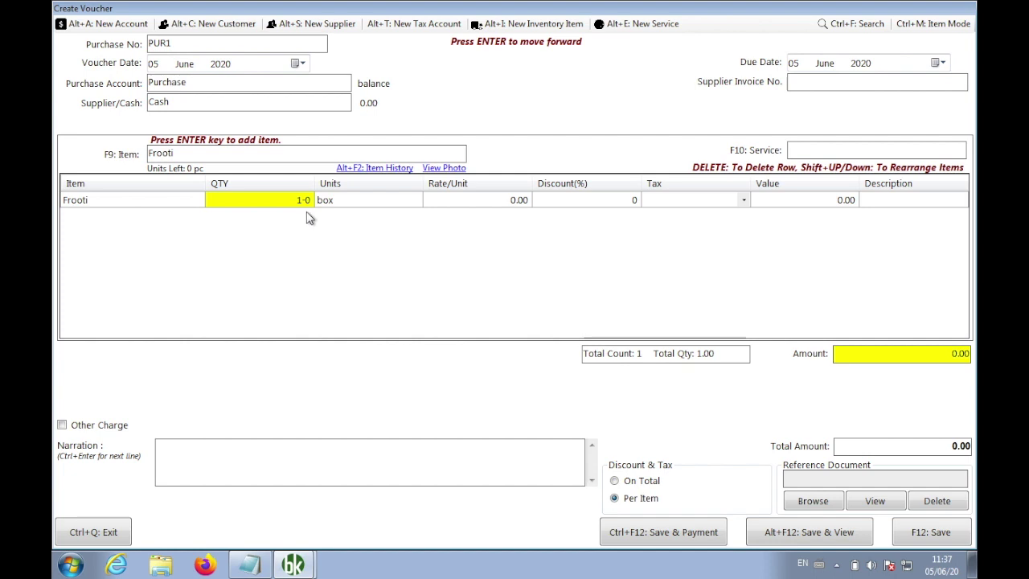
Enter a rate of 90 for Frooti, save voucher PUR1 and close the form
key(Return)
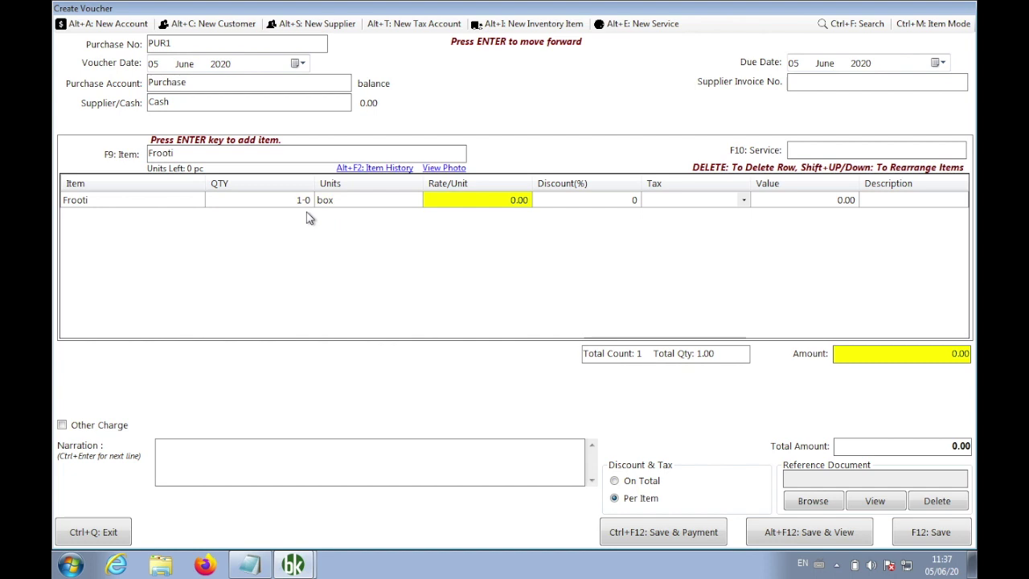
text(9)
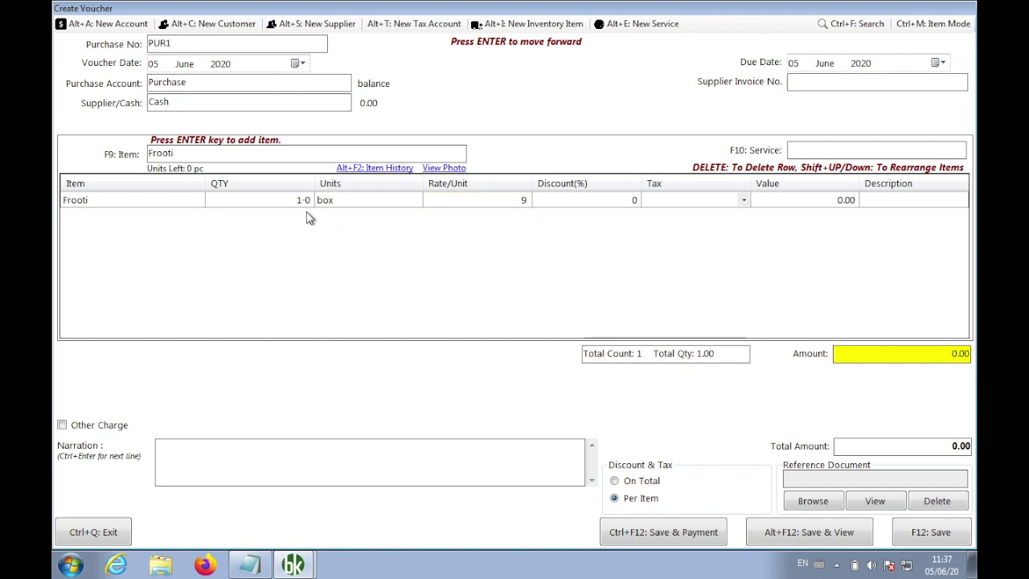
key(BackSpace)
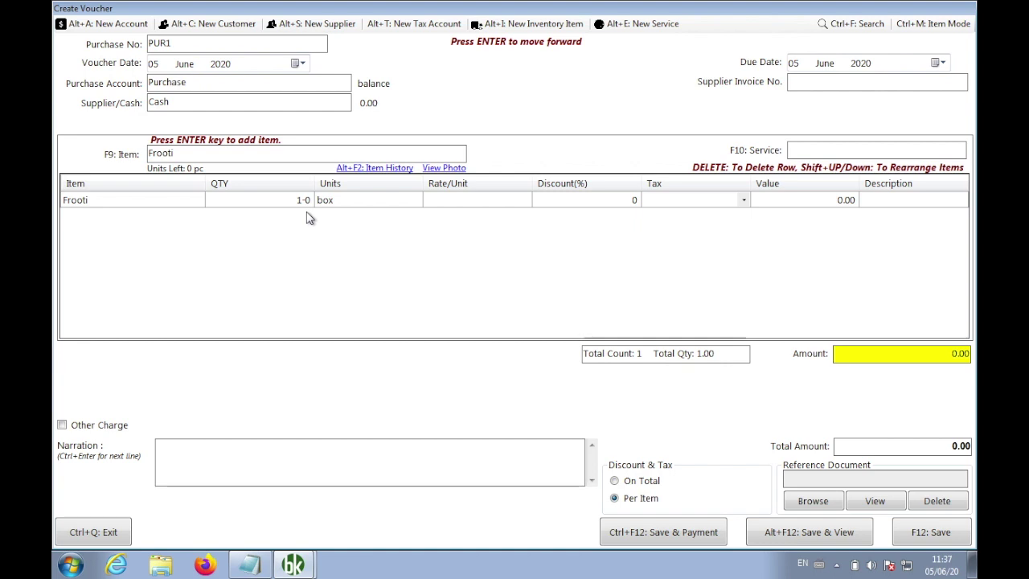
text(90)
key(Return)
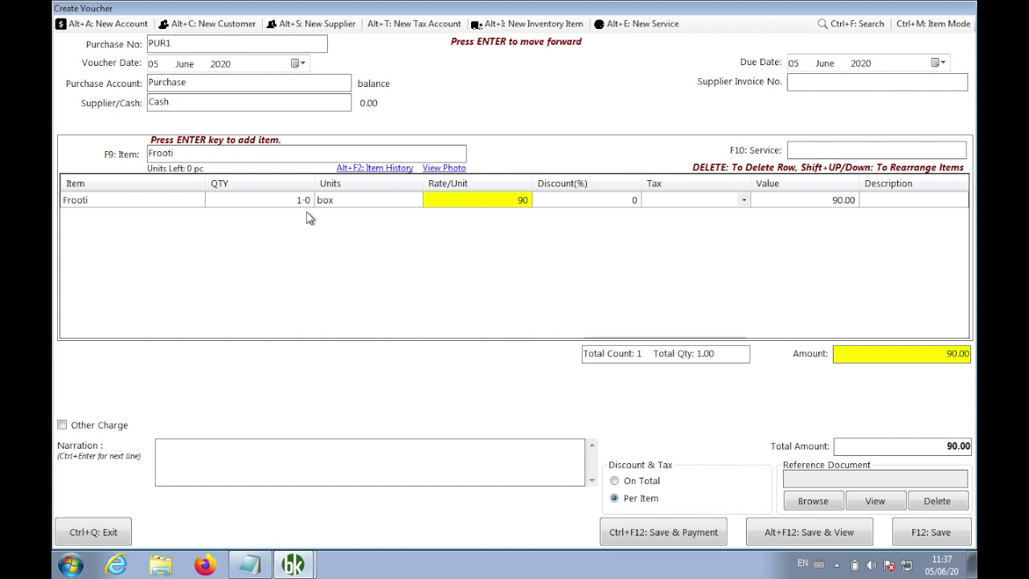
click(921, 534)
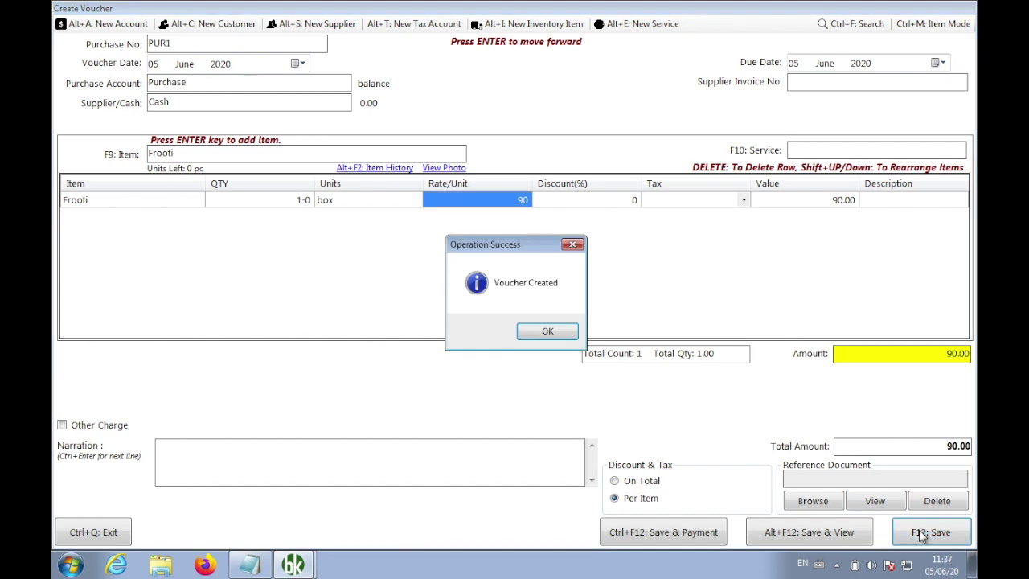
click(559, 333)
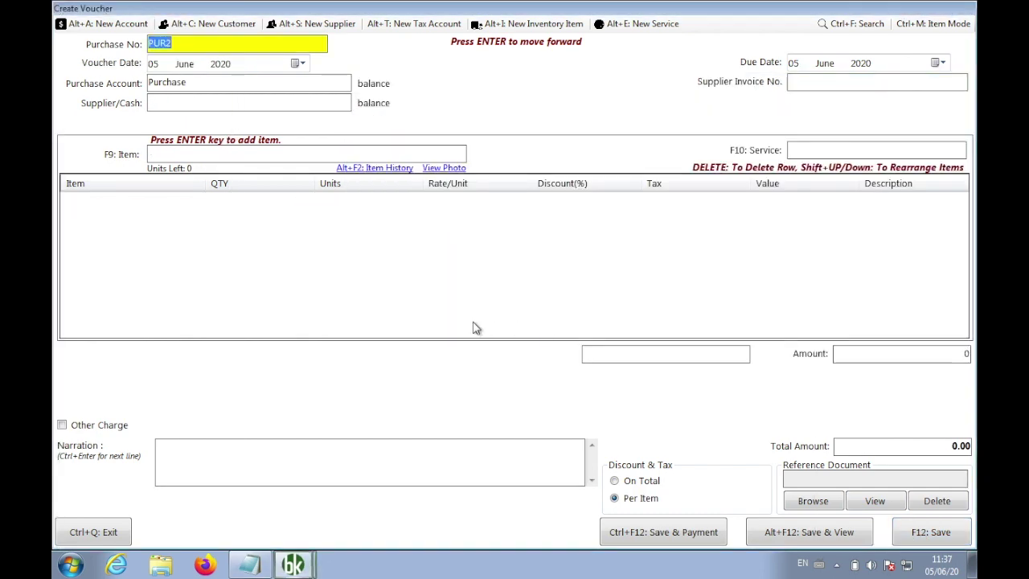
click(115, 532)
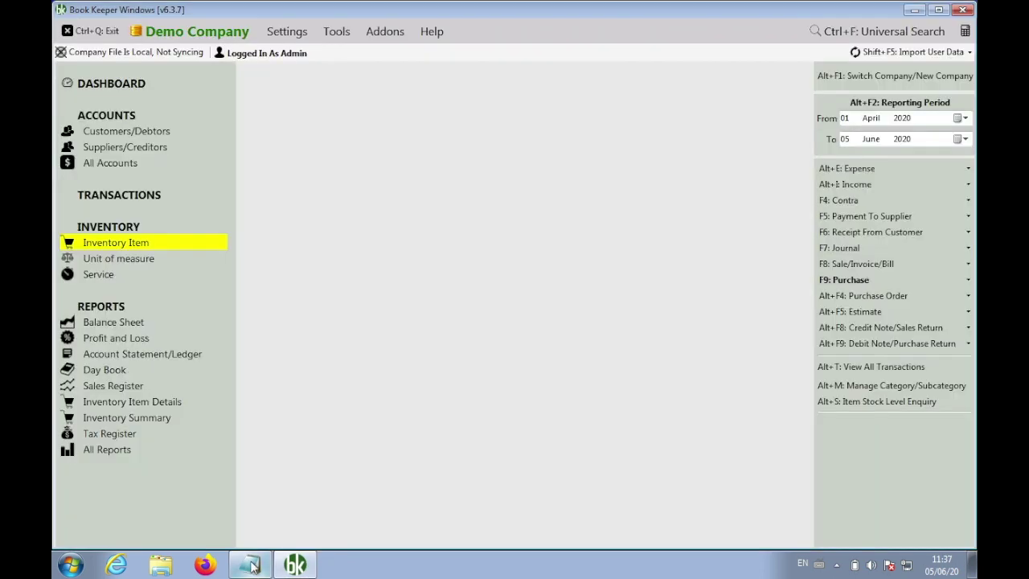
Delete the four extra Box-pc example lines from the notes
click(251, 566)
drag(465, 336, 348, 290)
key(BackSpace)
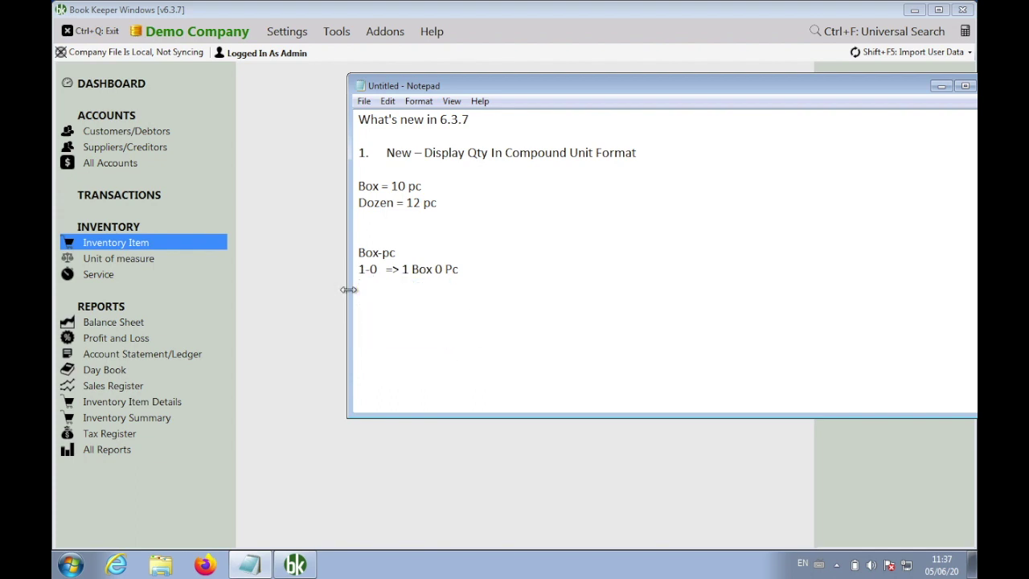
key(BackSpace)
Add pricing lines '=> 90 rs', '1 Box = 10 pc 90 rs' and '1 pc = 9 rs'
text(=> 90 rs)
key(Return)
key(Return)
text(1 Box = 10 pc)
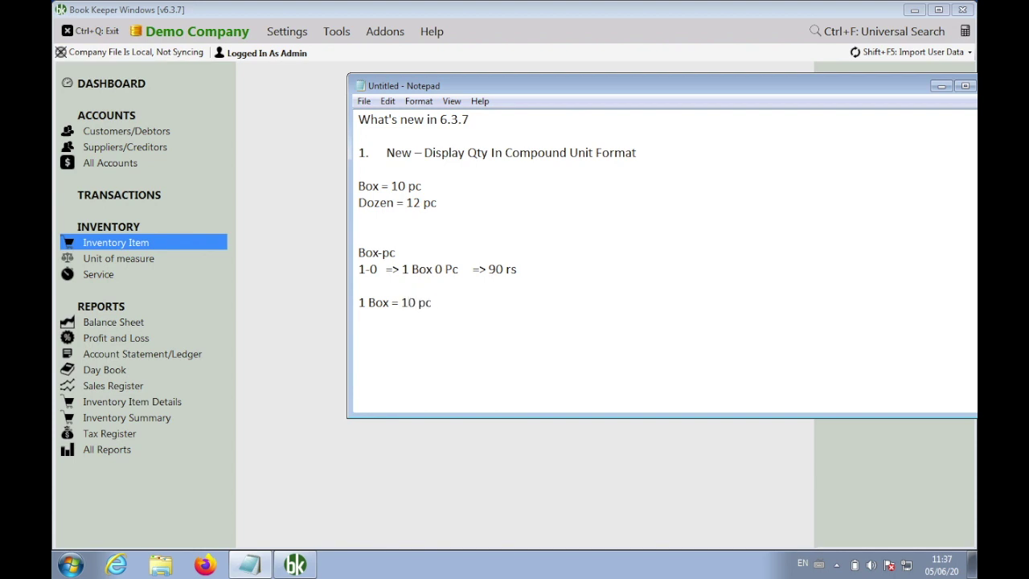
text(  90 rs)
key(Return)
key(Return)
text(1 pc =  9 rs)
key(Return)
click(286, 263)
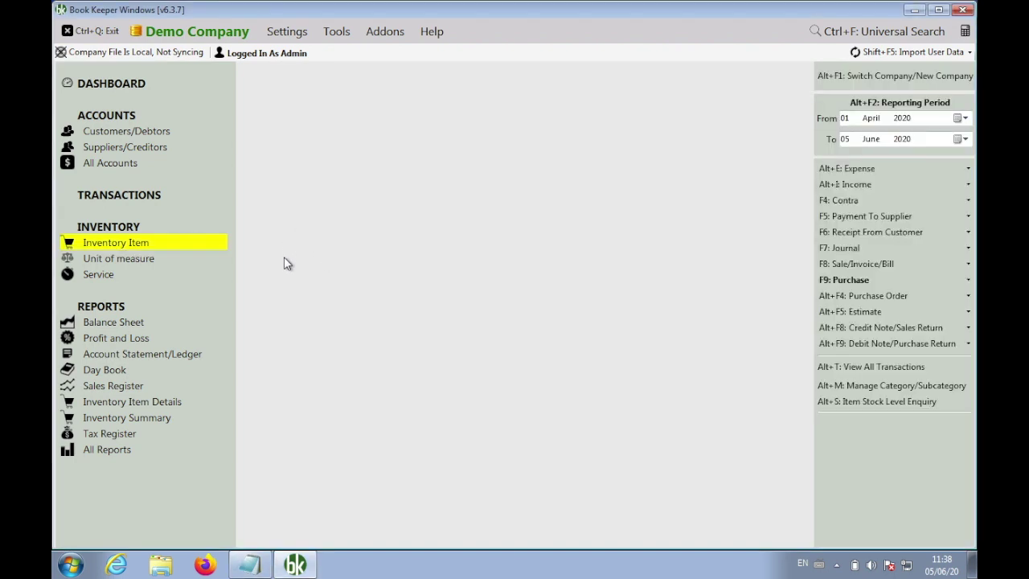
Check in the Inventory Items list that Frooti shows 1 box-0 pc left
click(821, 267)
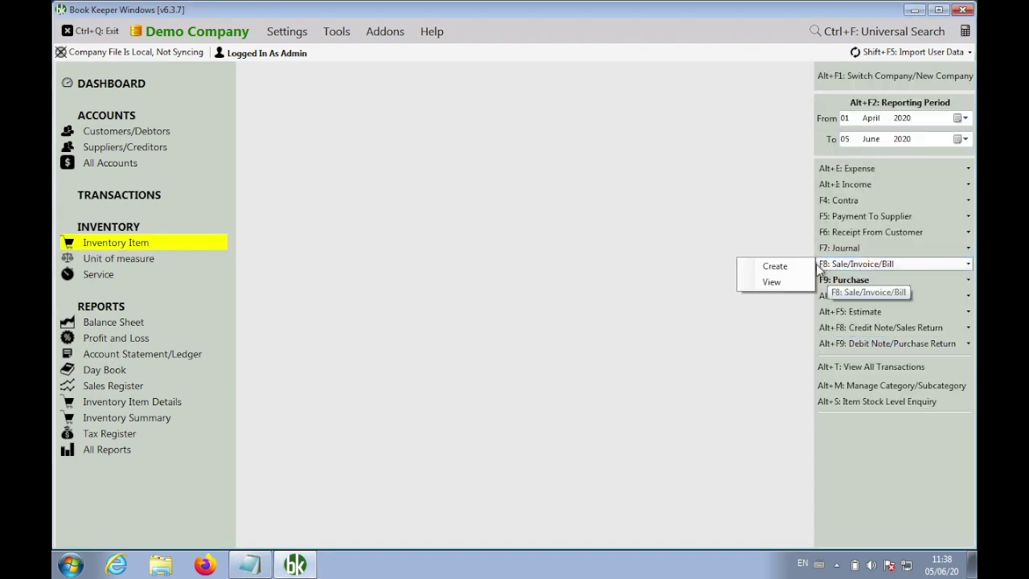
click(563, 240)
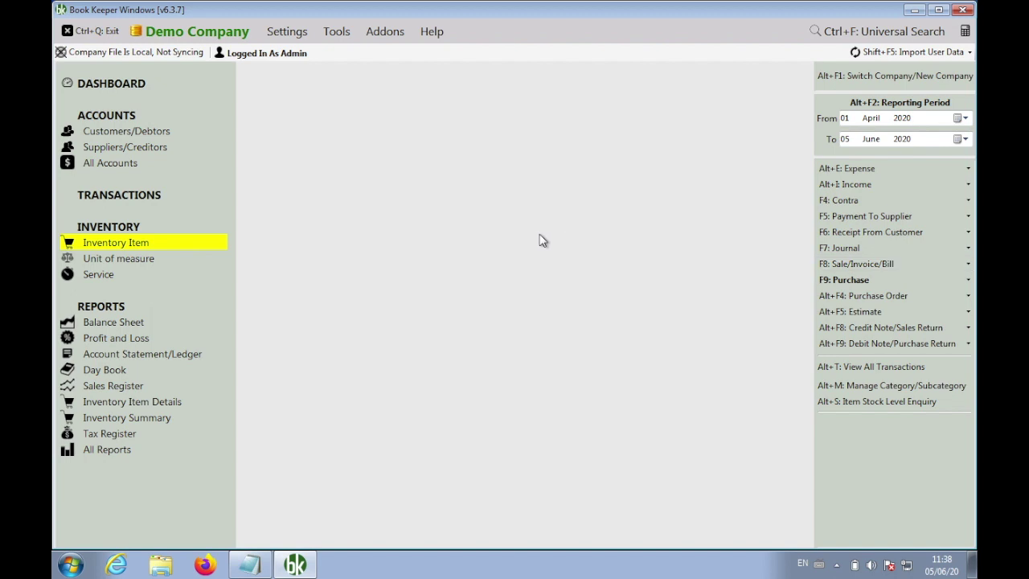
click(140, 244)
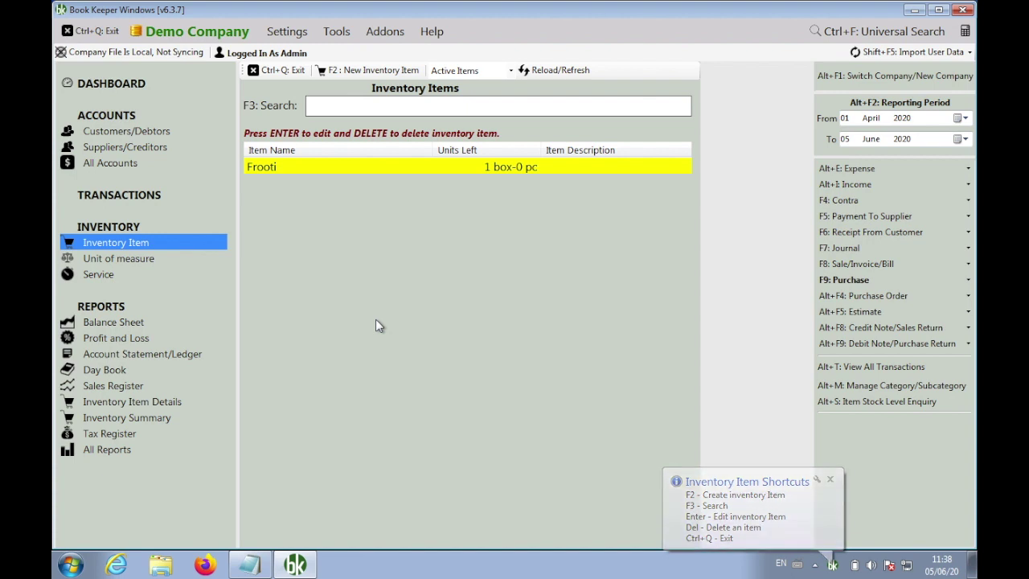
click(280, 70)
Create a new sales invoice and add Frooti as the sold item
click(847, 264)
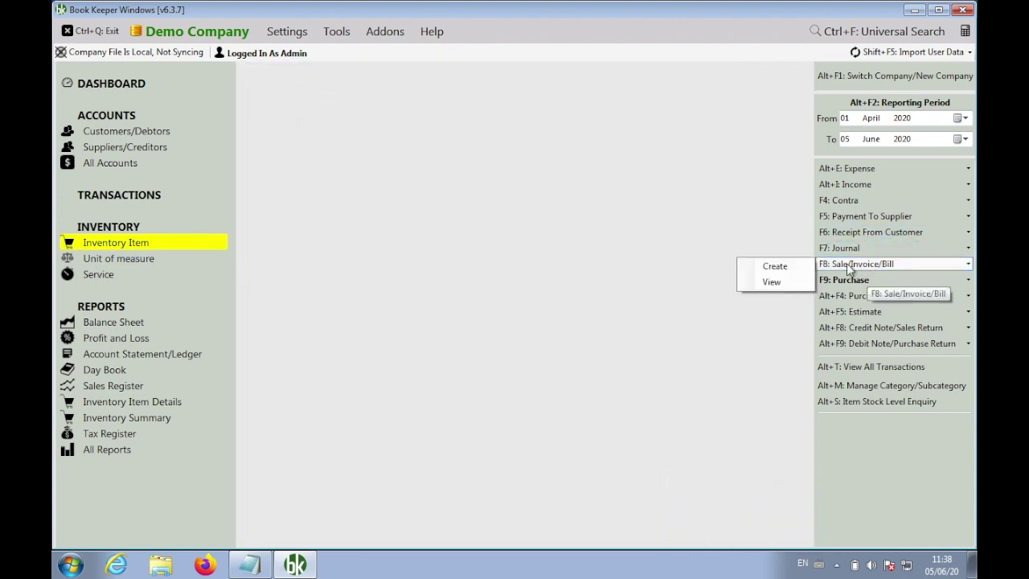
click(774, 267)
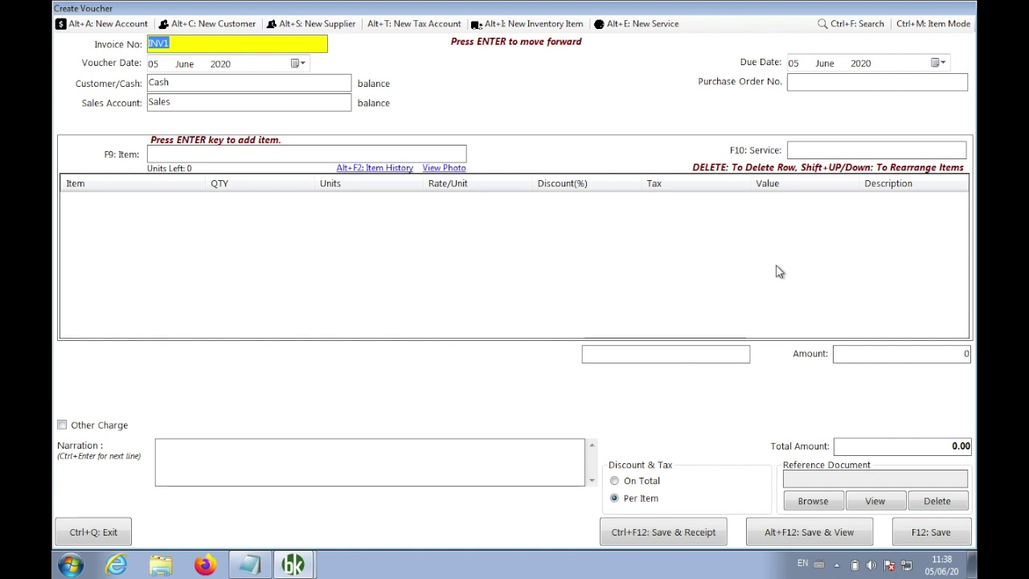
click(332, 152)
text(F)
key(Return)
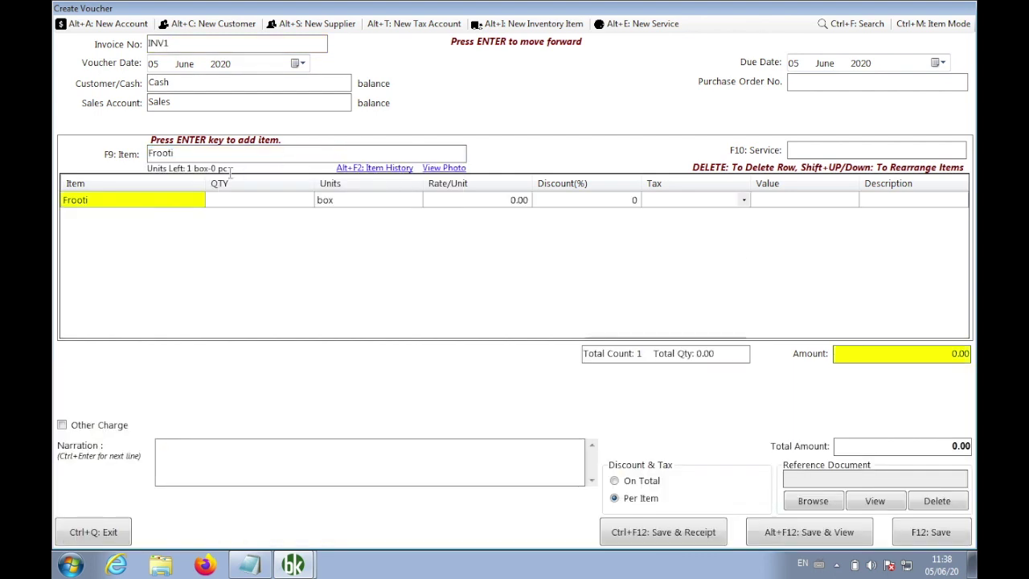
click(250, 565)
Delete the blank lines around the box price so both price notes sit together
key(Return)
key(Return)
key(Return)
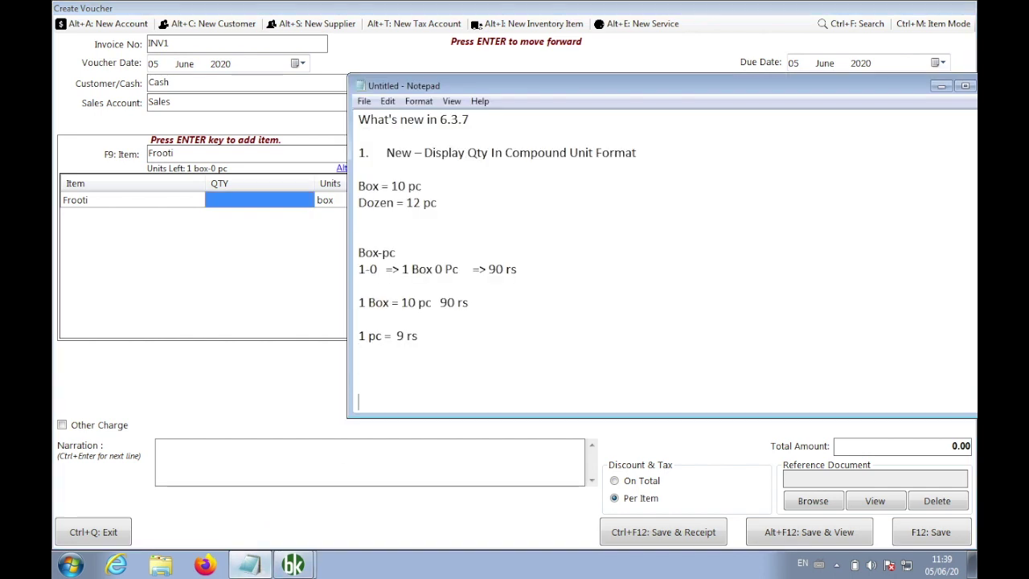
click(402, 288)
key(Delete)
key(Down)
key(Delete)
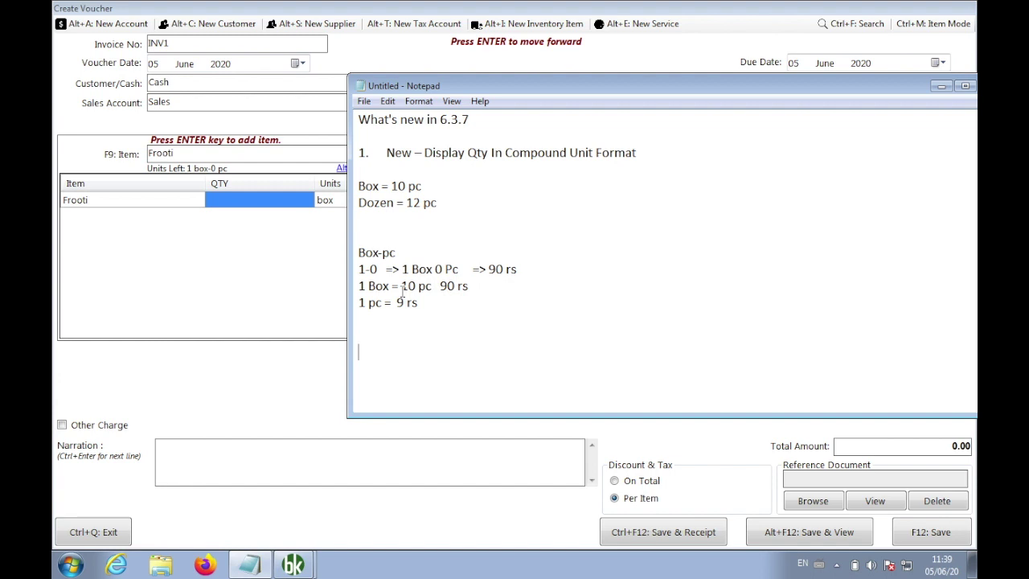
text(1-2)
key(BackSpace)
key(BackSpace)
key(BackSpace)
click(266, 260)
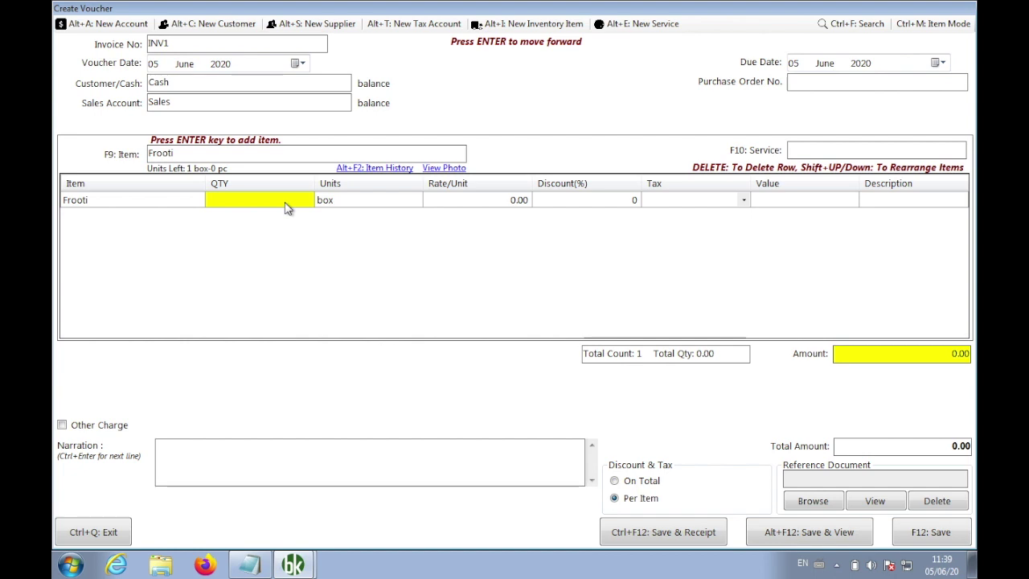
Enter a quantity of 0-1 box for Frooti on the cash sale invoice
click(286, 201)
text(0-1)
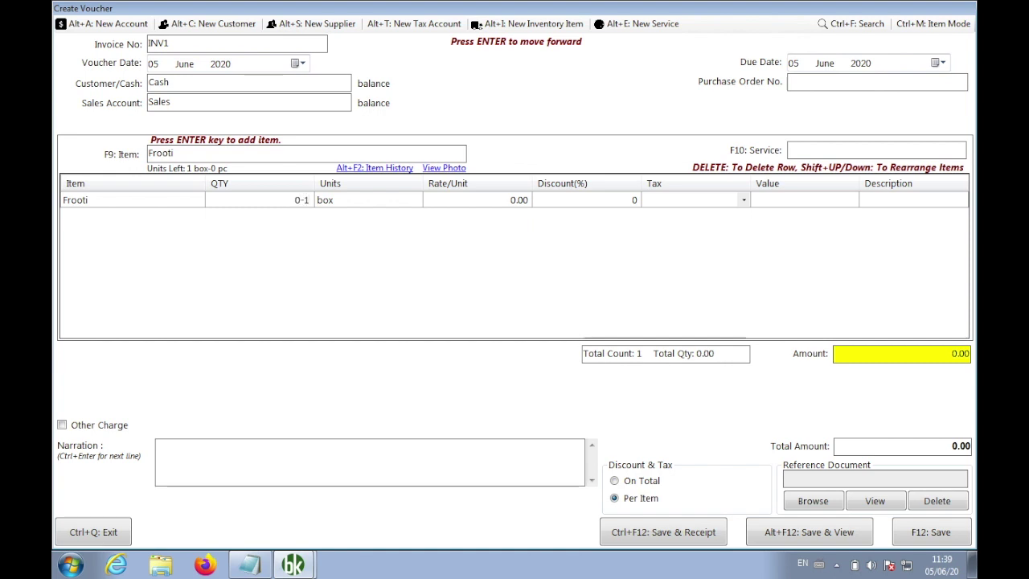
key(Return)
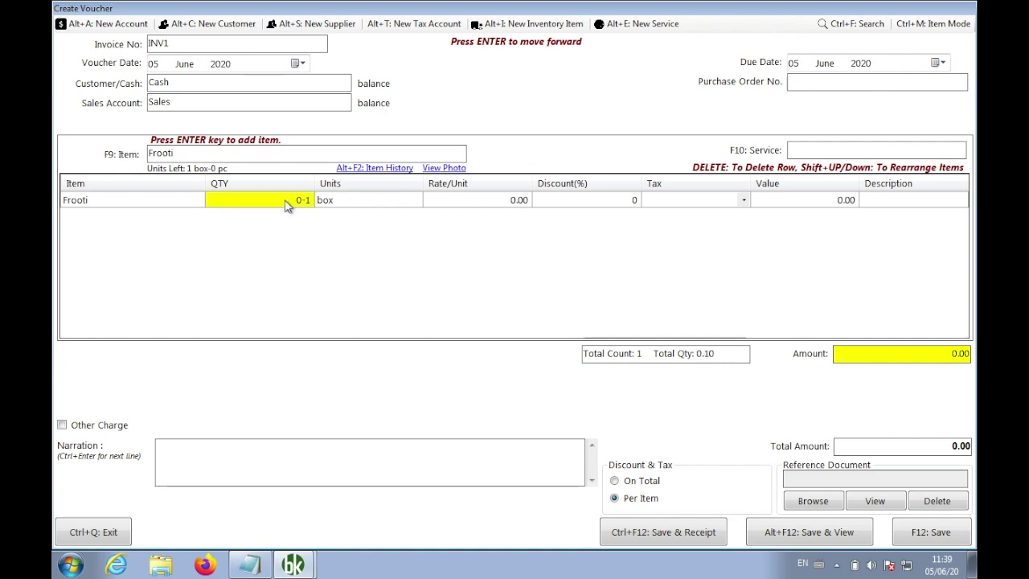
key(Return)
Set Frooti's rate to 100 and save invoice INV1, totalling 10.00
key(Return)
text(10)
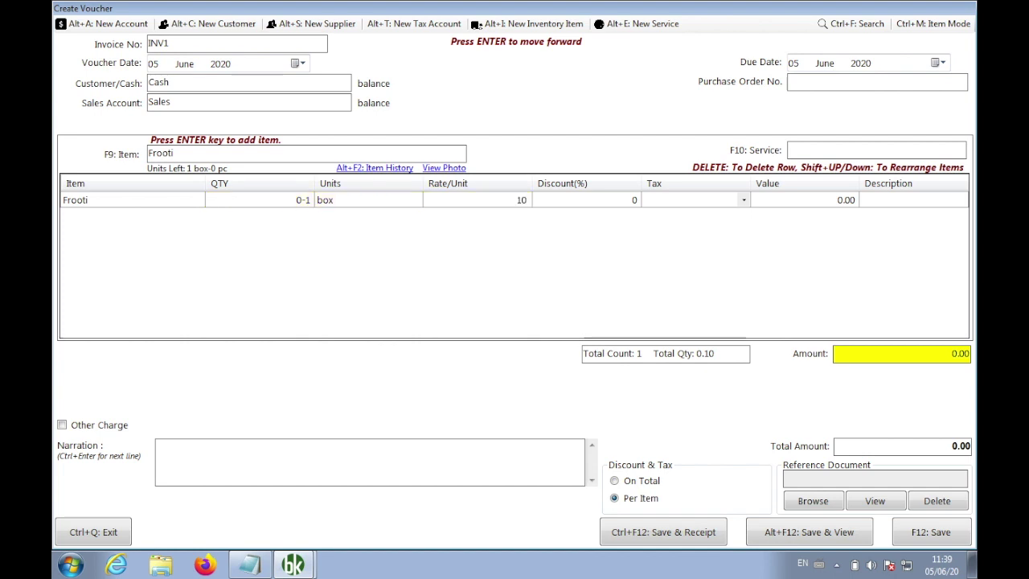
key(Return)
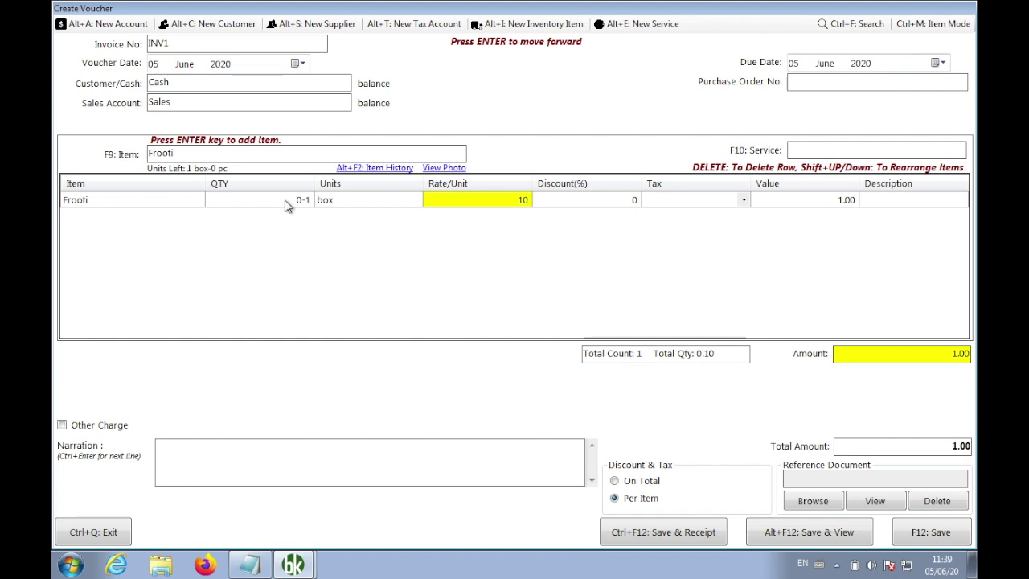
key(Right)
key(Right)
key(Left)
key(Left)
click(492, 200)
text(0)
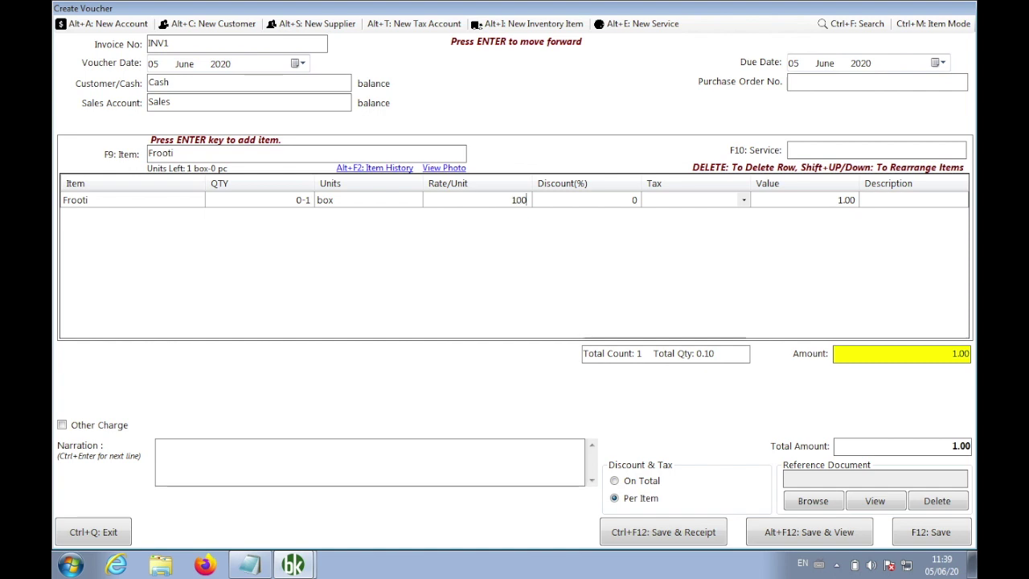
key(Return)
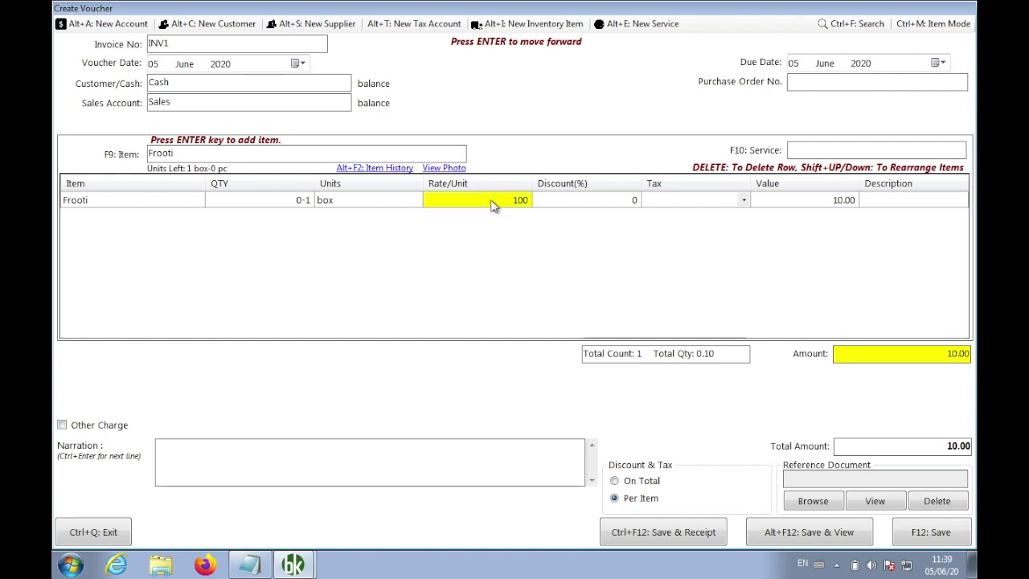
click(919, 533)
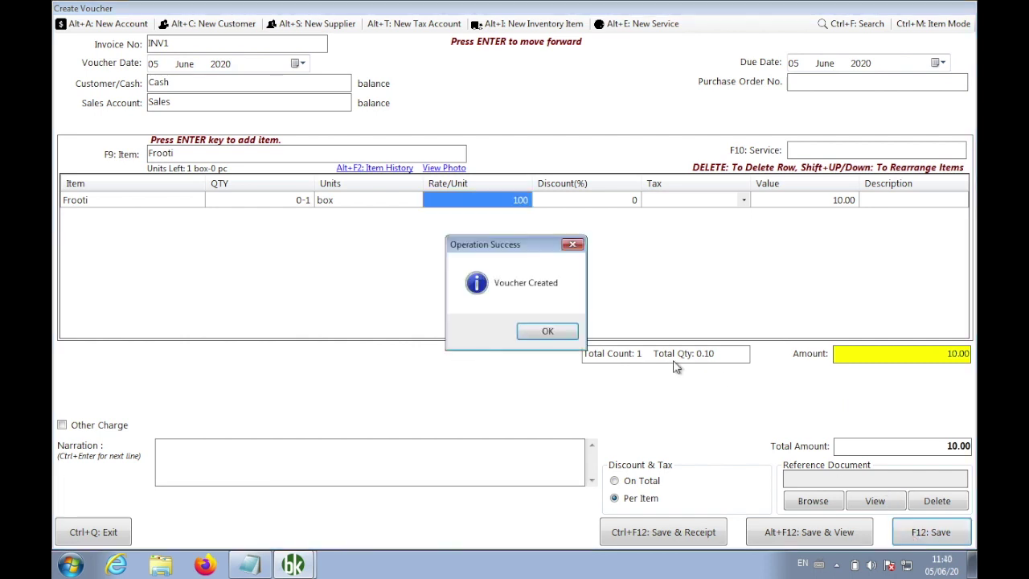
click(555, 332)
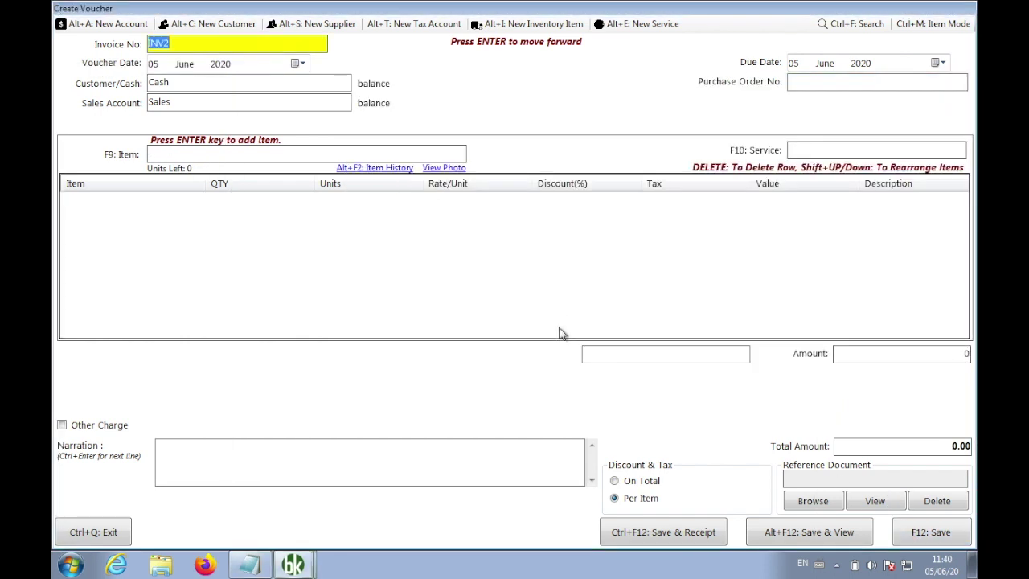
Leave voucher entry, confirm Frooti at 0 box-9 pc in the inventory list, then return to Notepad
key(ctrl+q)
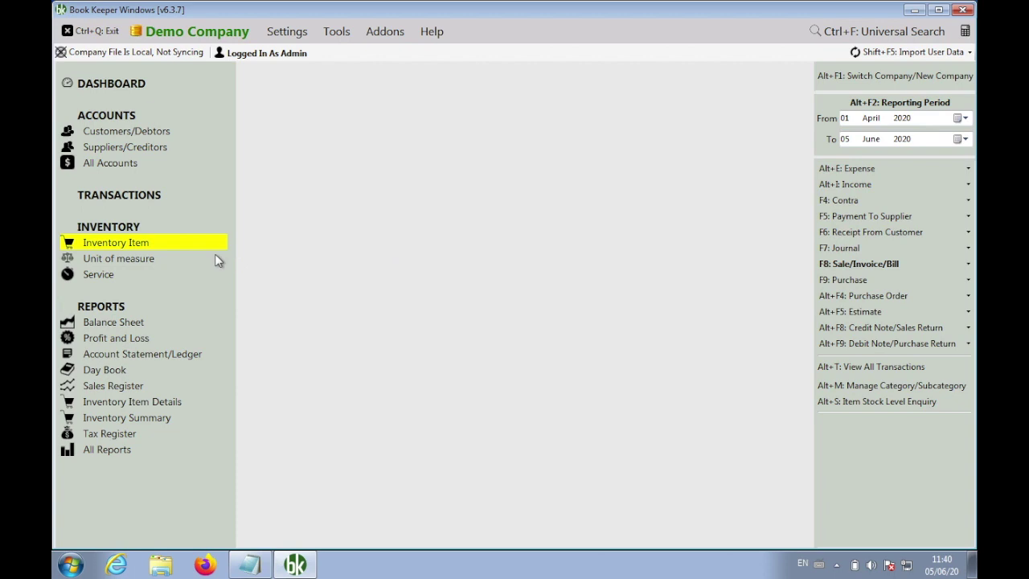
click(198, 250)
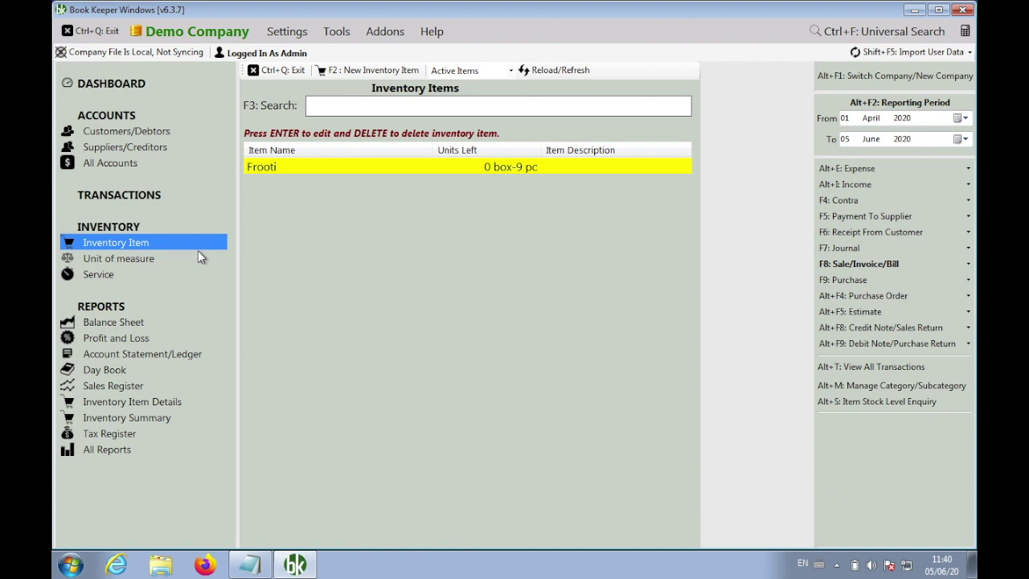
click(249, 564)
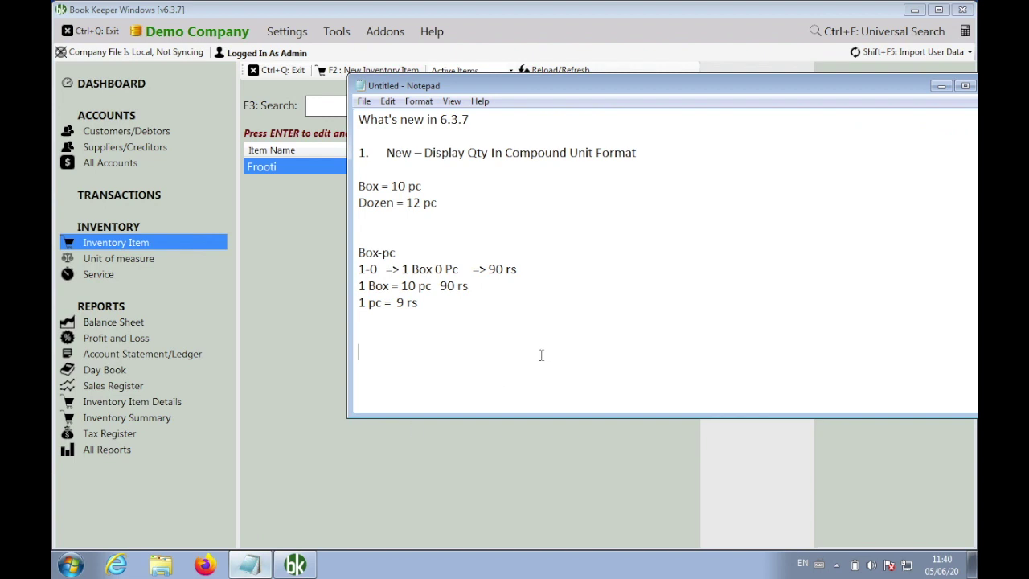
Add the lines '10 pc - 1 pc = 9 pc' and '0 box 9 pc' to the notes
text(10 pc - 1 pc = 9 pc)
key(Return)
text(0 box 9 pc)
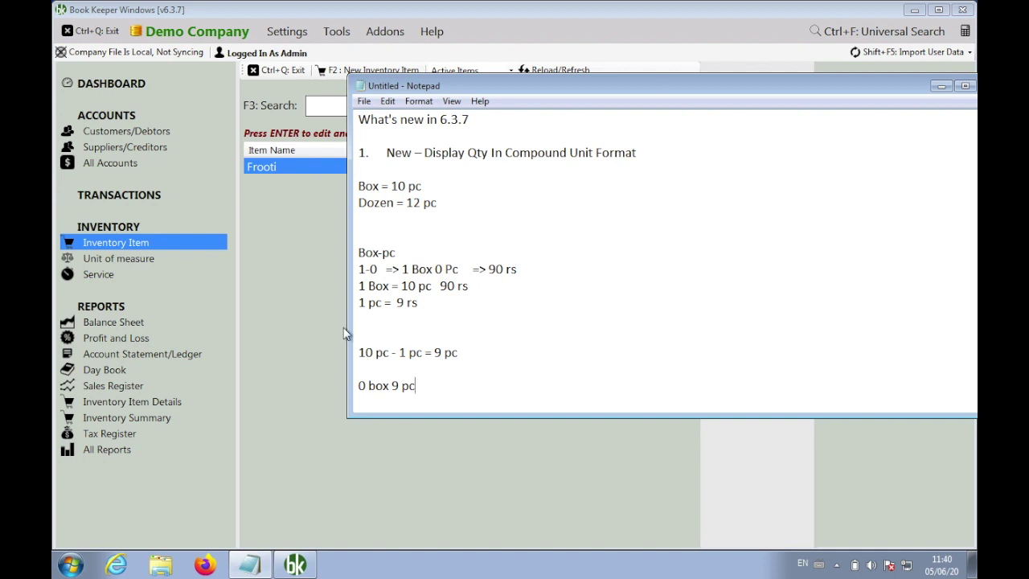
click(306, 304)
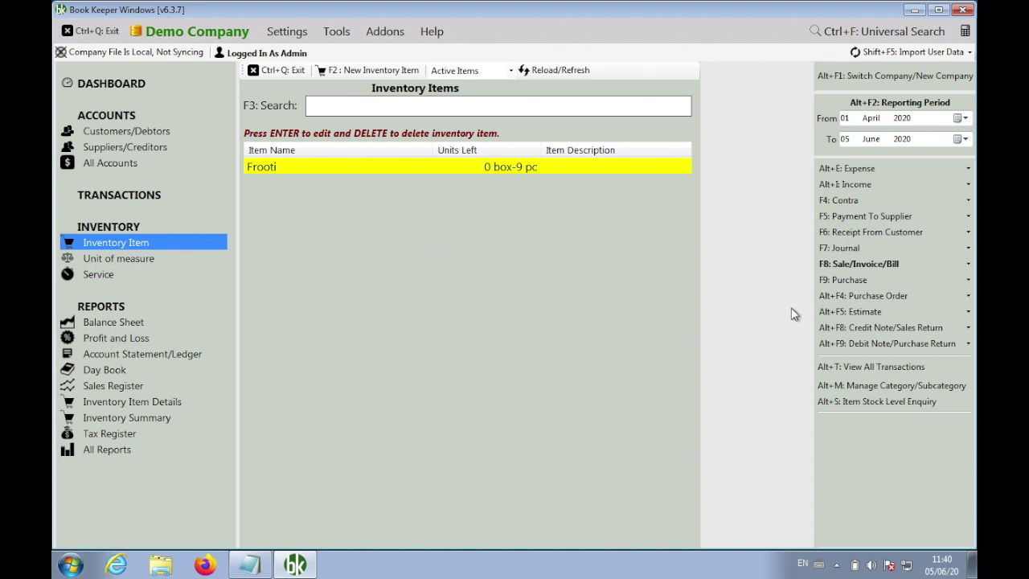
Preview sales invoice INV1, showing Frooti at 0-1 box-pc, rate 100.00, total 10.00
click(827, 263)
click(783, 280)
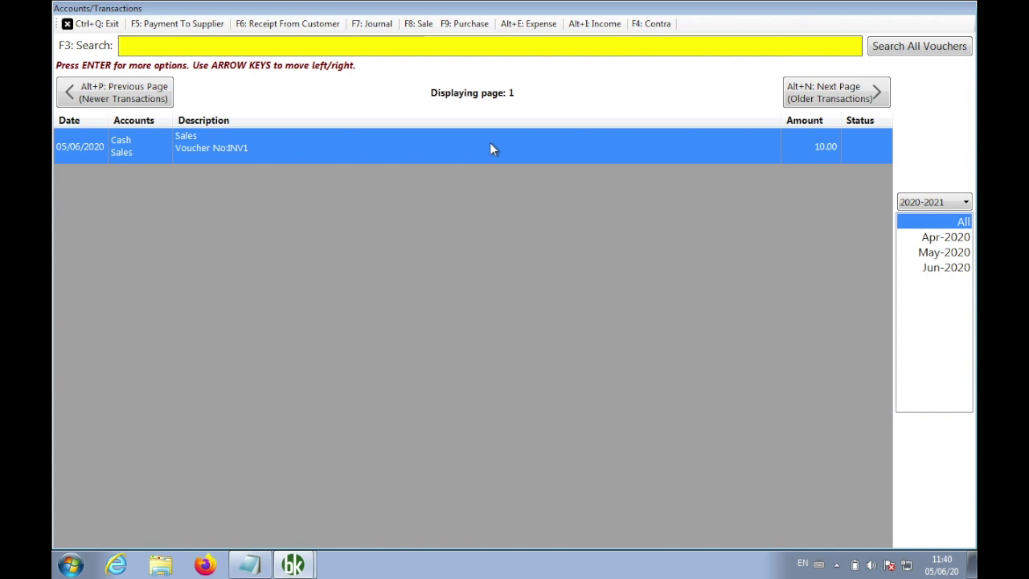
right_click(490, 144)
click(577, 298)
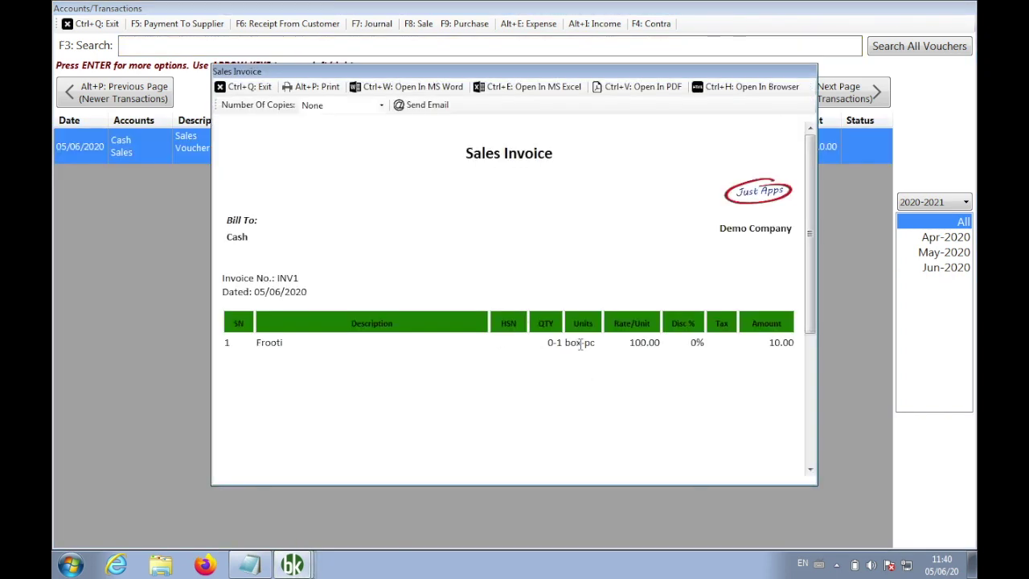
drag(595, 343, 519, 339)
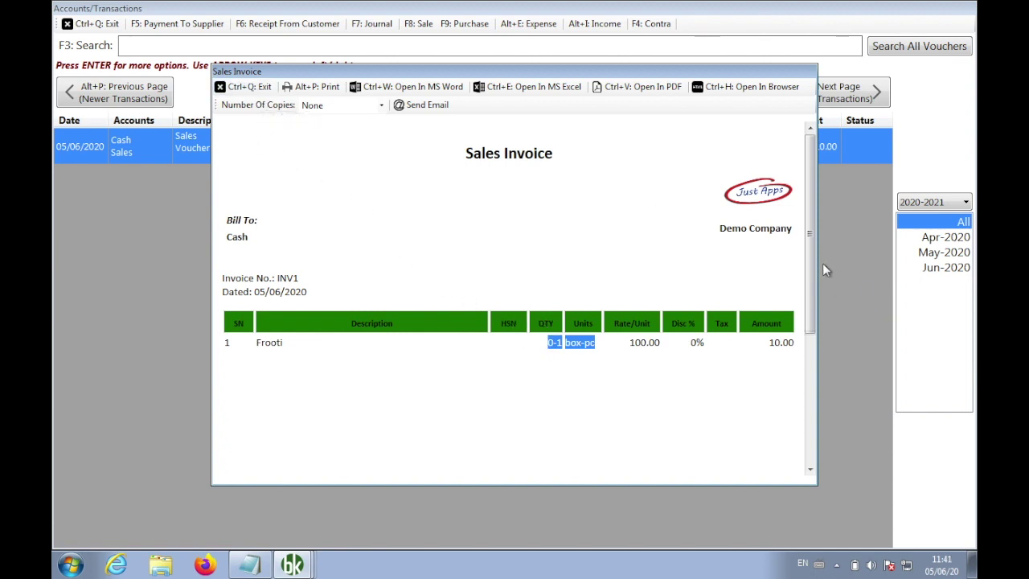
drag(813, 262, 809, 340)
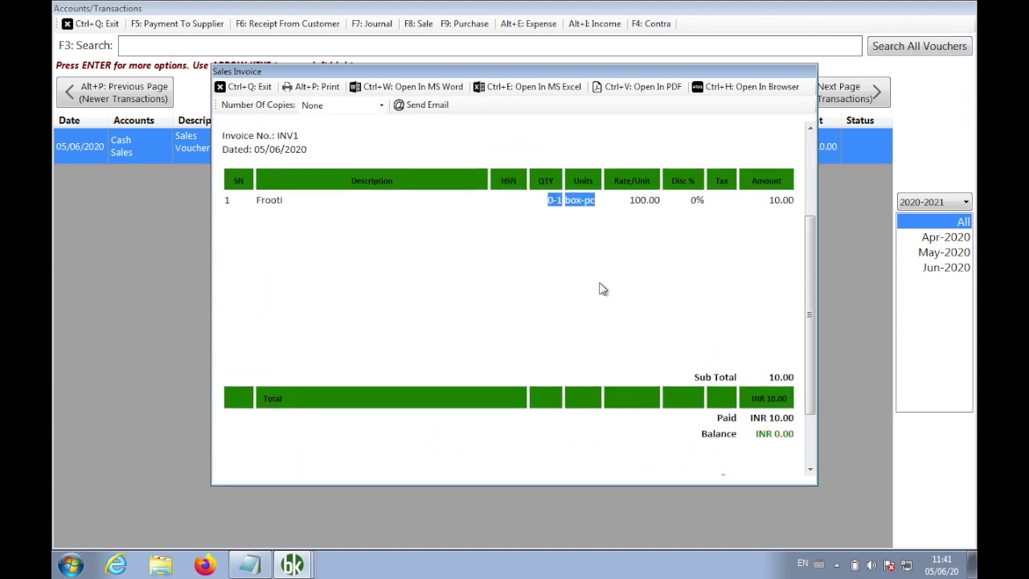
click(259, 86)
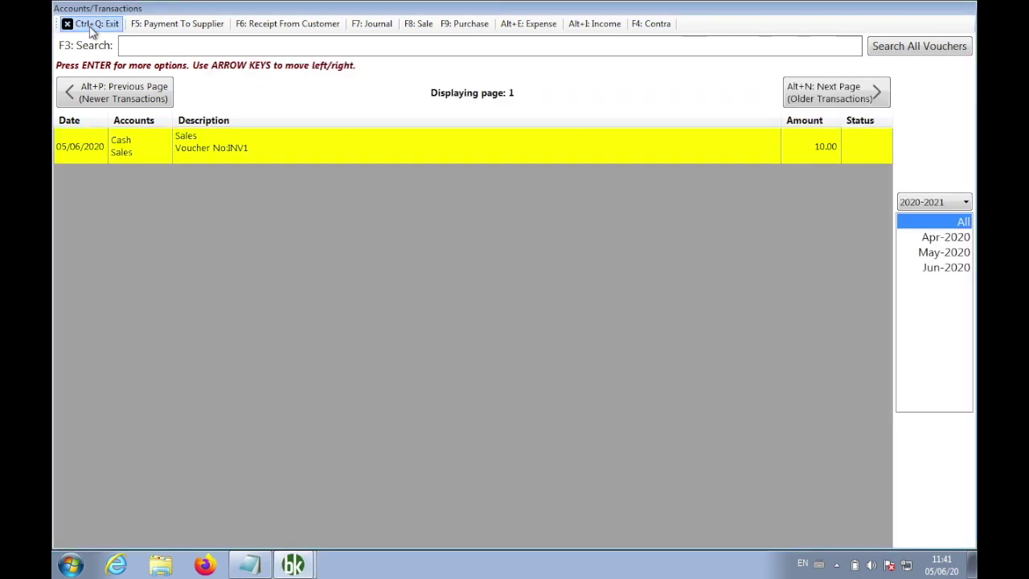
click(91, 25)
Display the Sales Register with item details, showing Frooti sold as 1 pc at cost 9.00
click(279, 70)
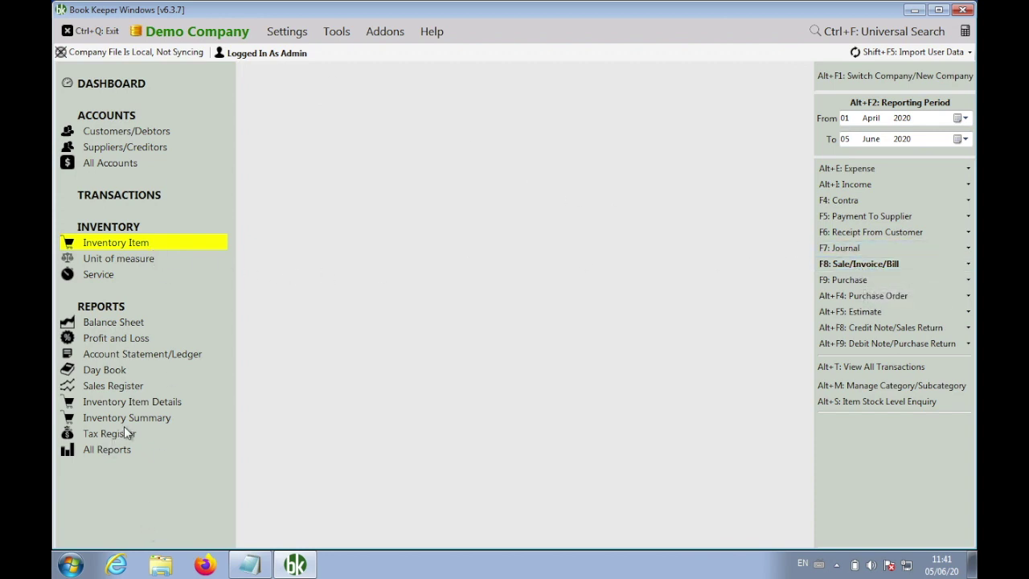
click(122, 387)
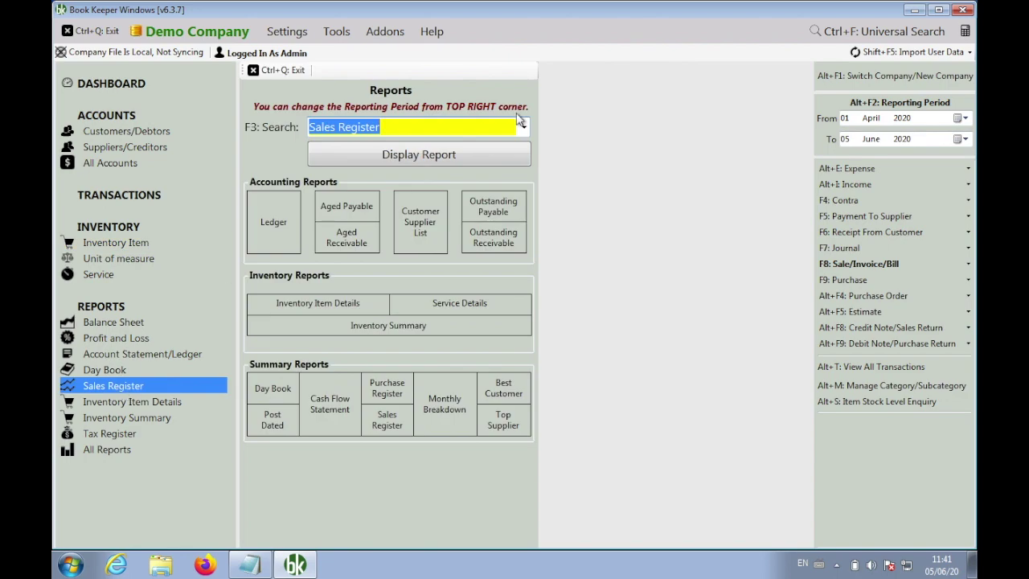
click(487, 153)
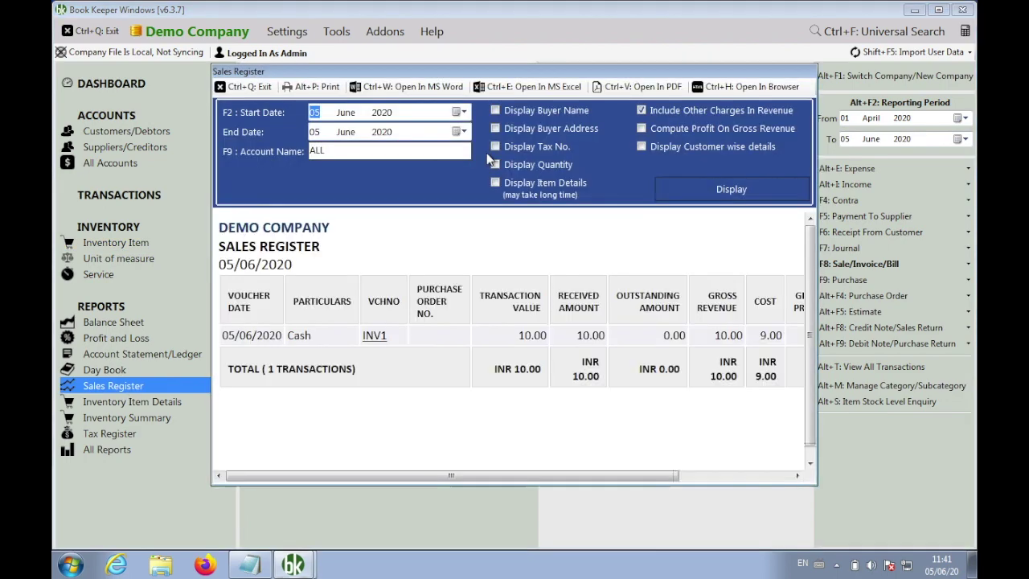
double_click(693, 73)
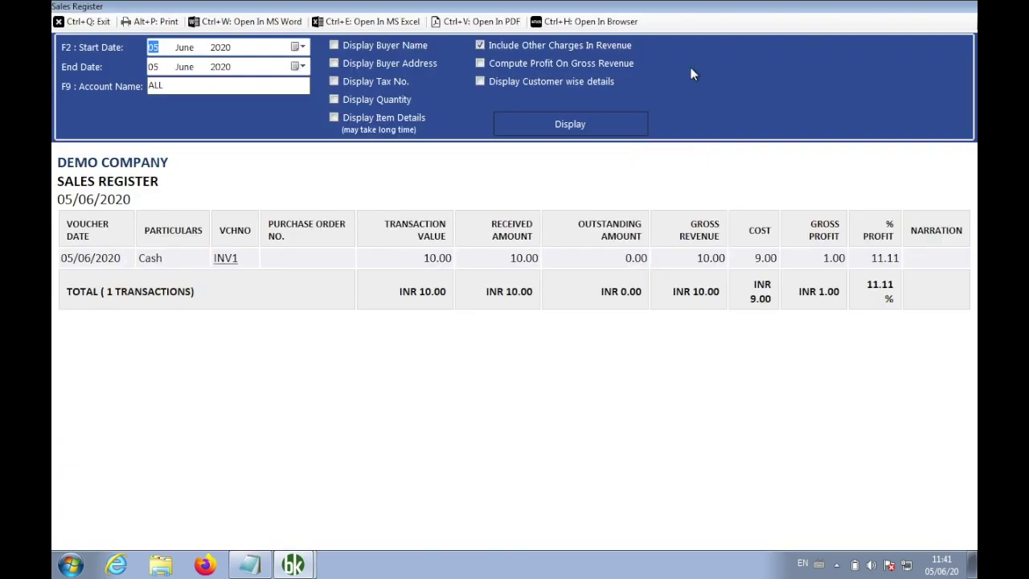
click(393, 118)
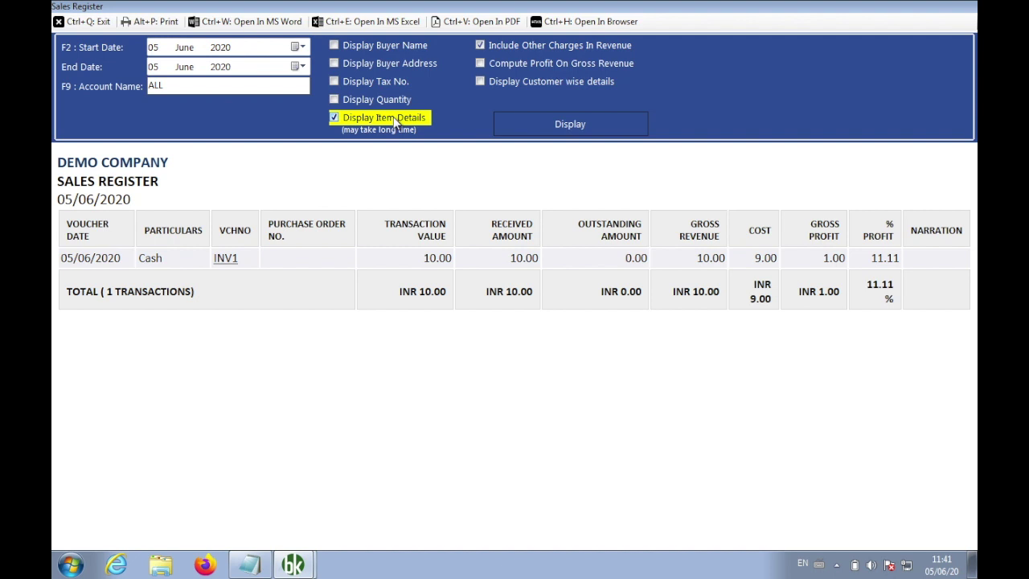
click(570, 129)
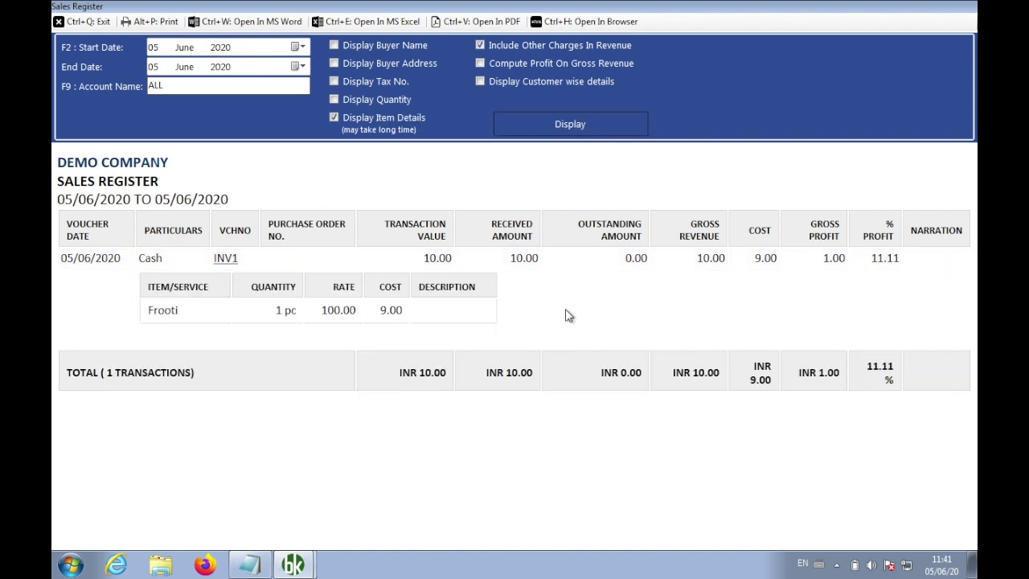
drag(303, 320, 272, 317)
click(88, 25)
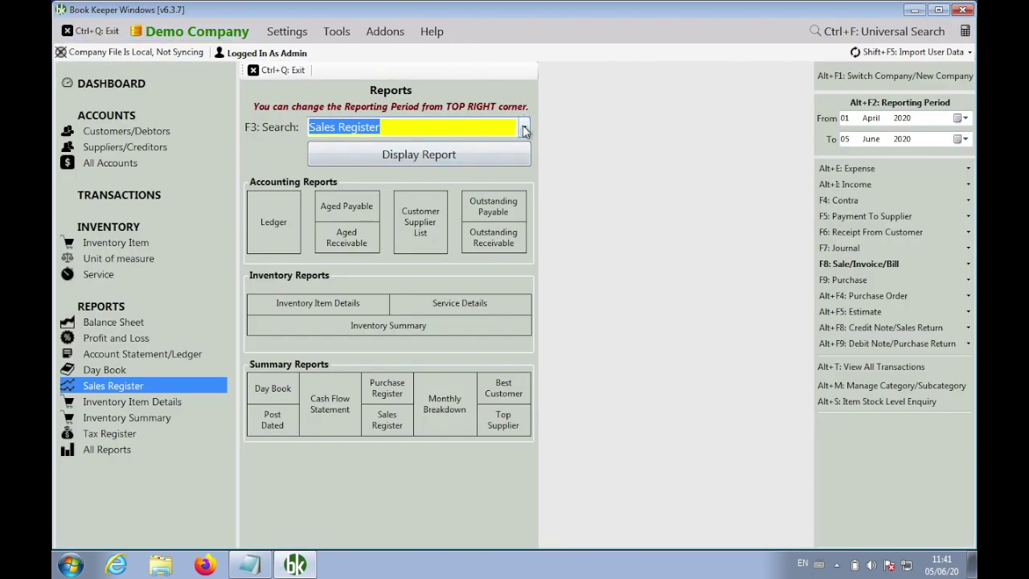
Run the Inventory Item Details report with the inventory item set to ALL
text(inv)
key(Return)
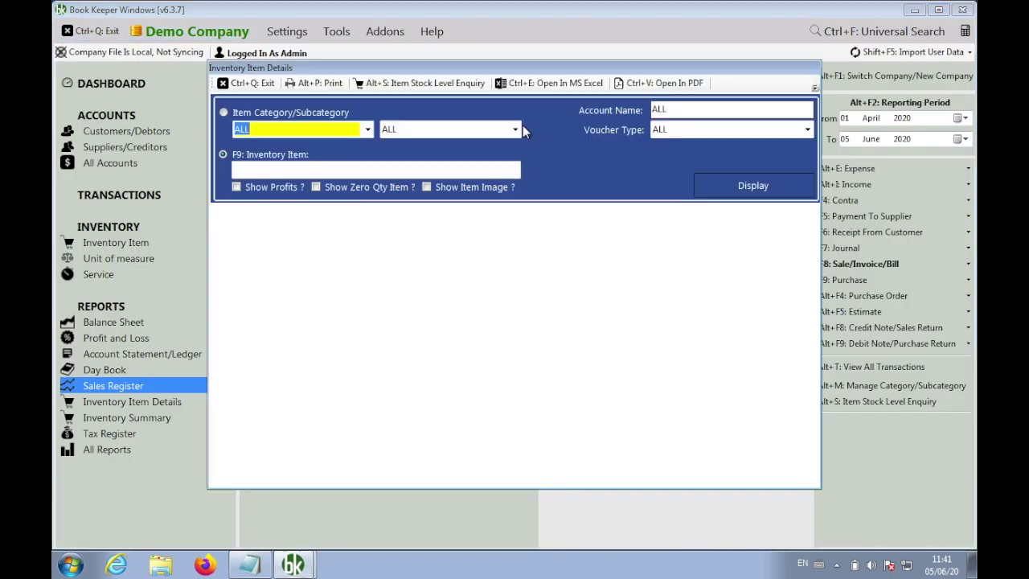
click(736, 185)
click(433, 169)
text(all)
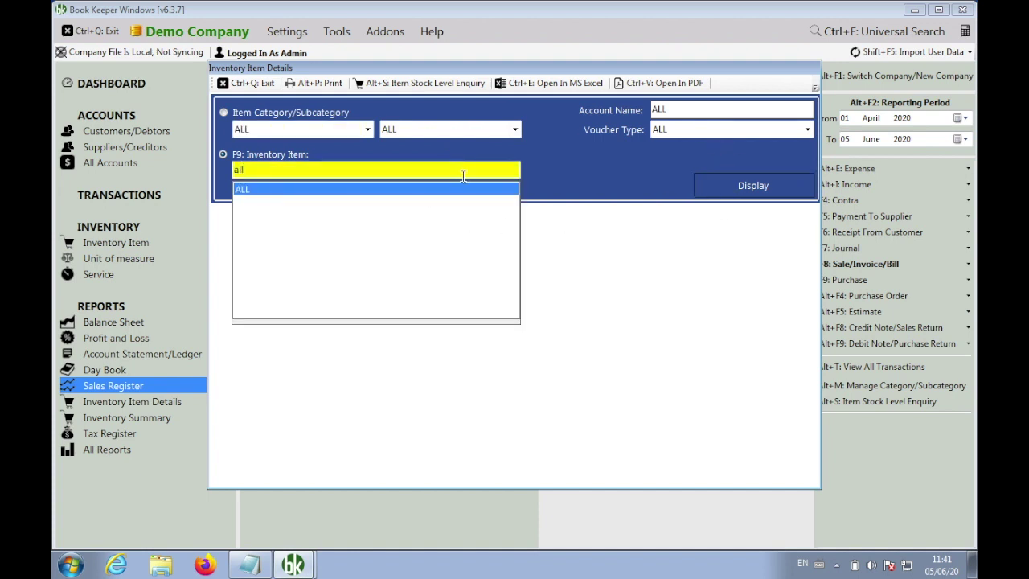
key(Return)
click(772, 183)
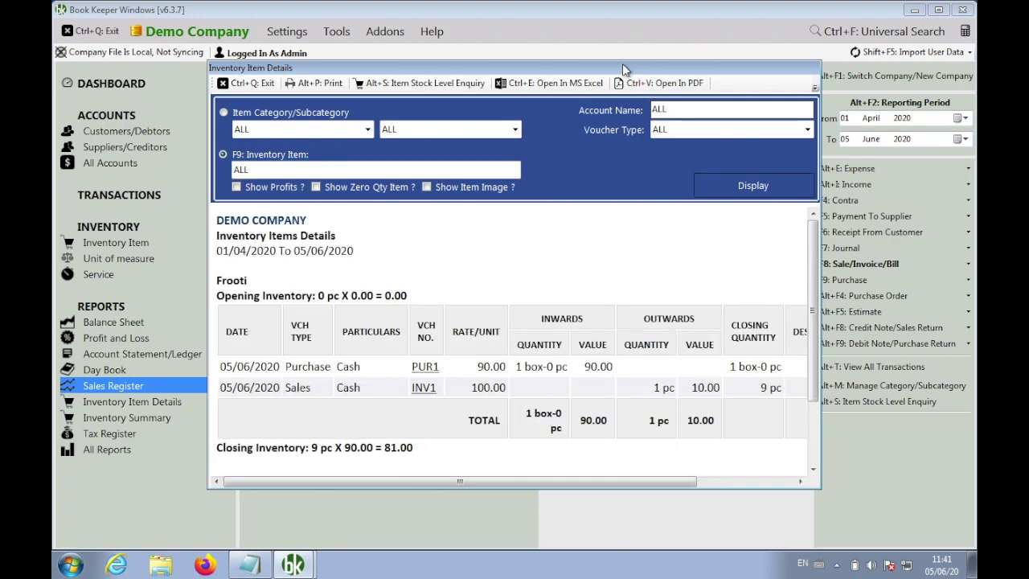
Review Frooti's quantities: bought 1 box-0 pc, sold 1 pc, closing 9 pc
double_click(624, 66)
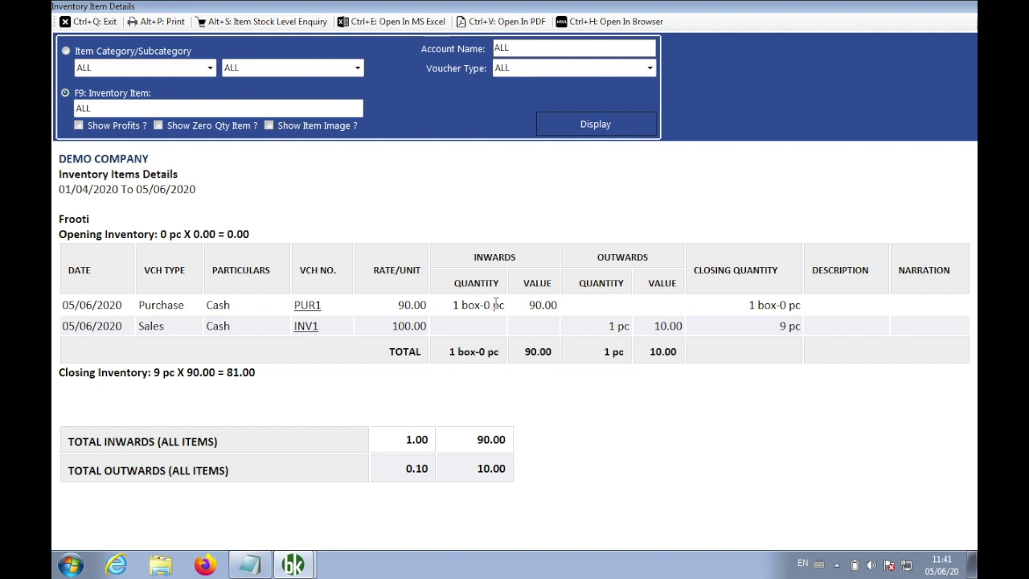
drag(504, 304, 473, 307)
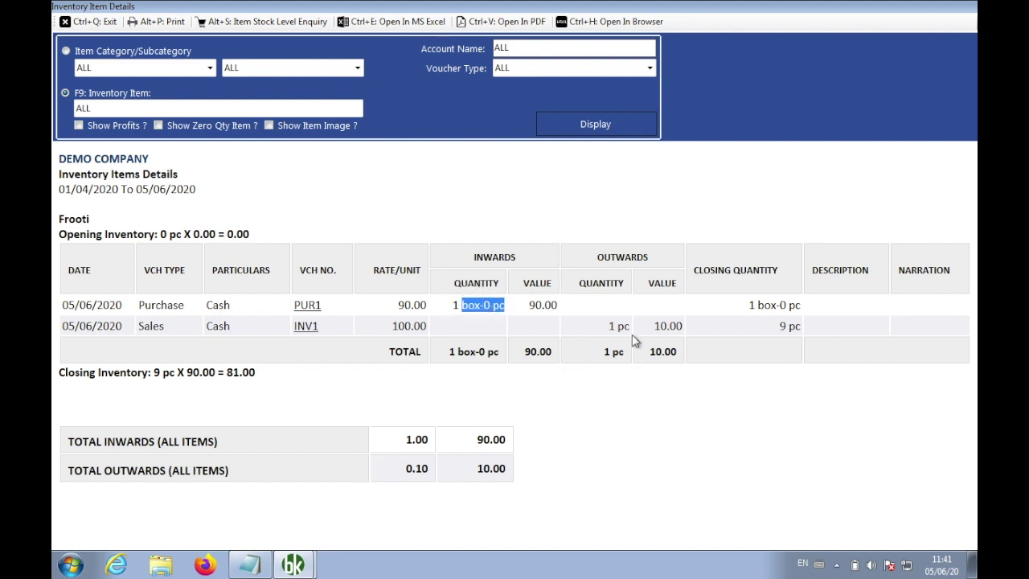
drag(629, 327, 609, 327)
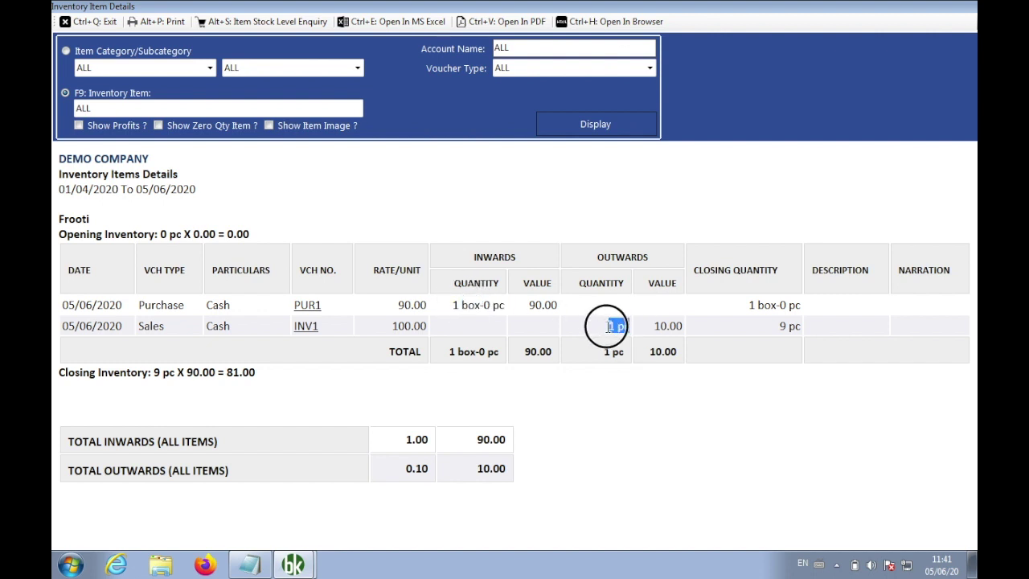
drag(801, 326, 777, 325)
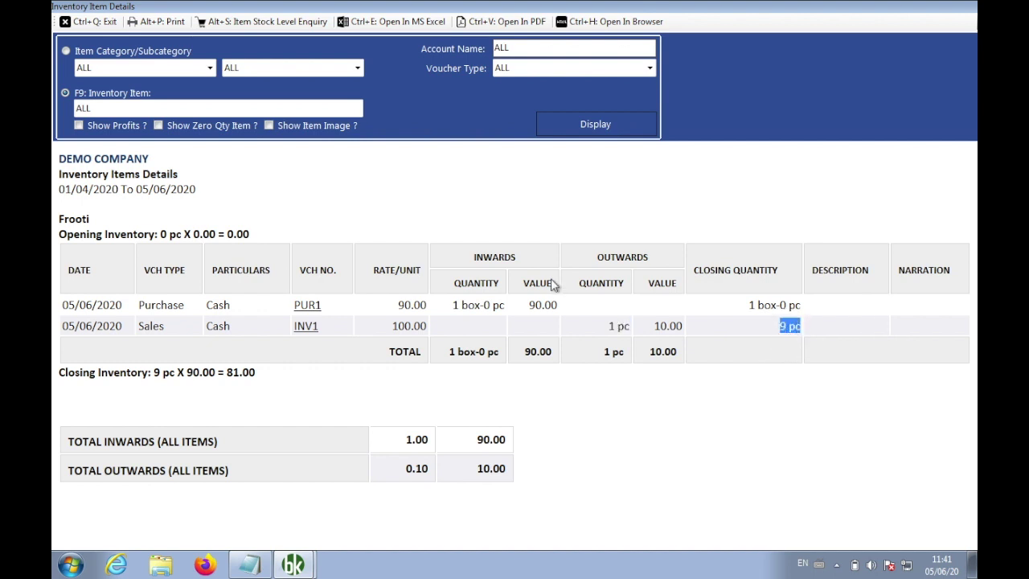
click(94, 22)
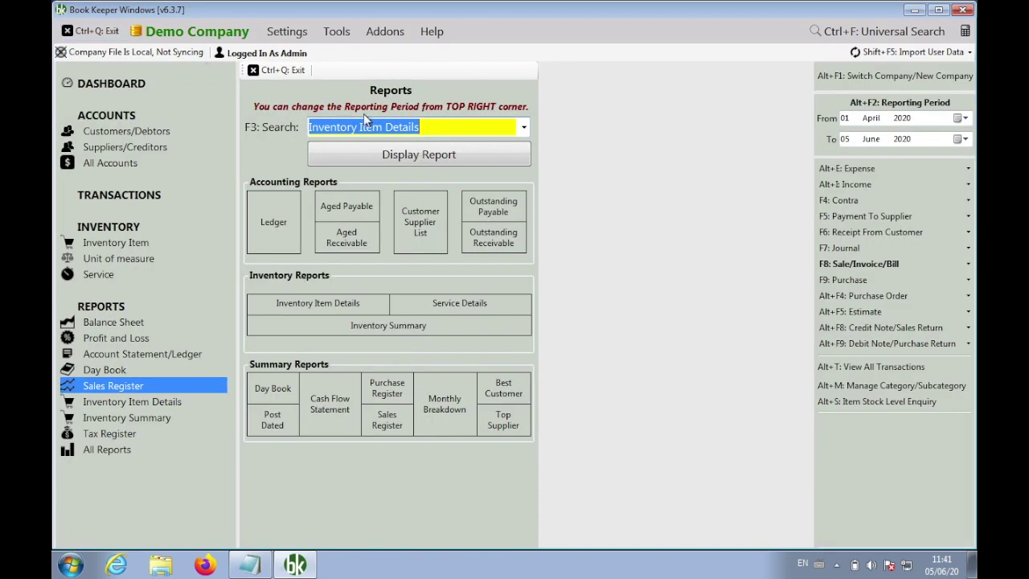
Generate the Inventory Summary and inspect Frooti's 0-9 units in box-pc
click(524, 127)
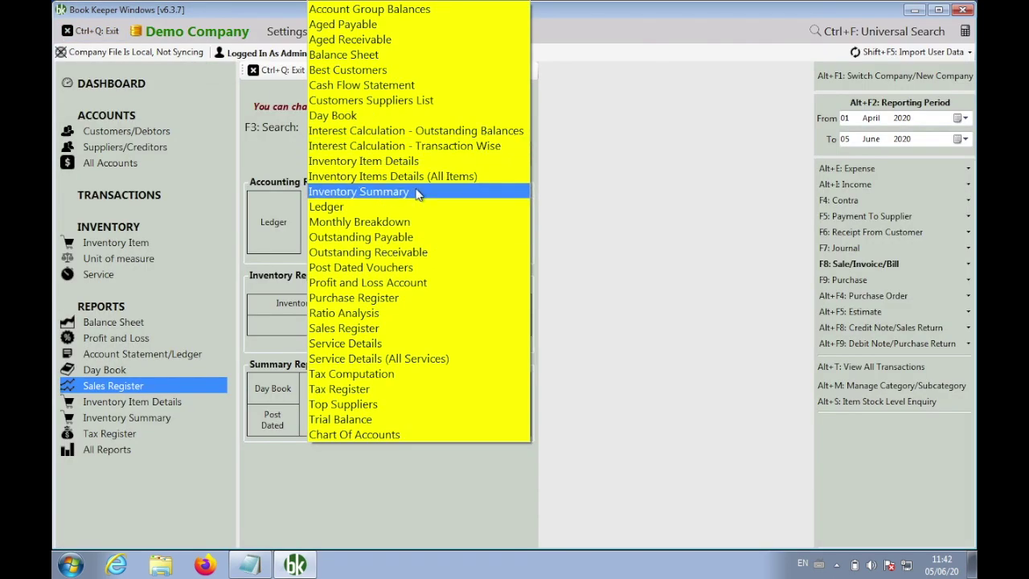
click(424, 192)
click(421, 162)
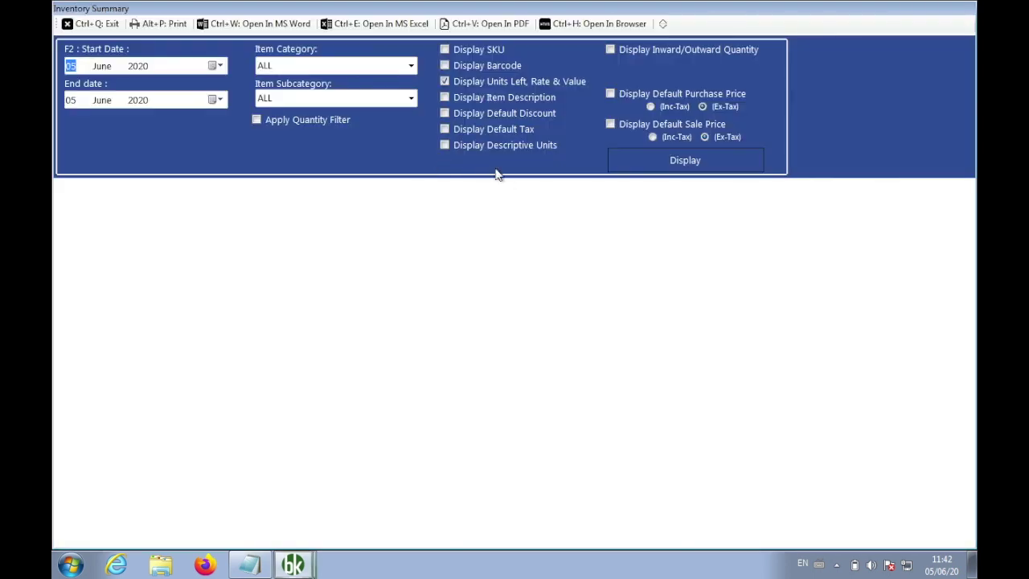
click(676, 162)
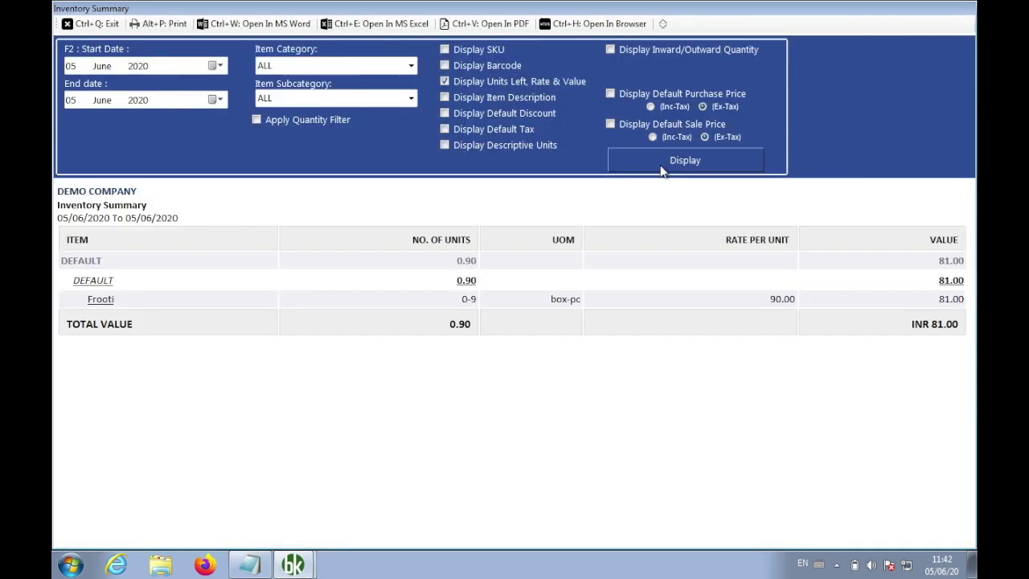
click(469, 299)
click(552, 299)
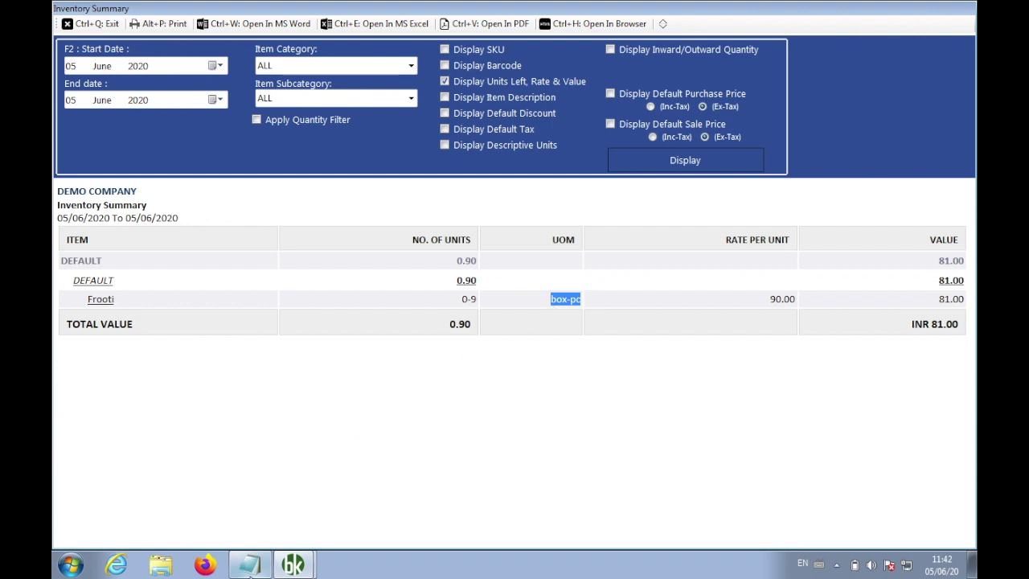
click(251, 566)
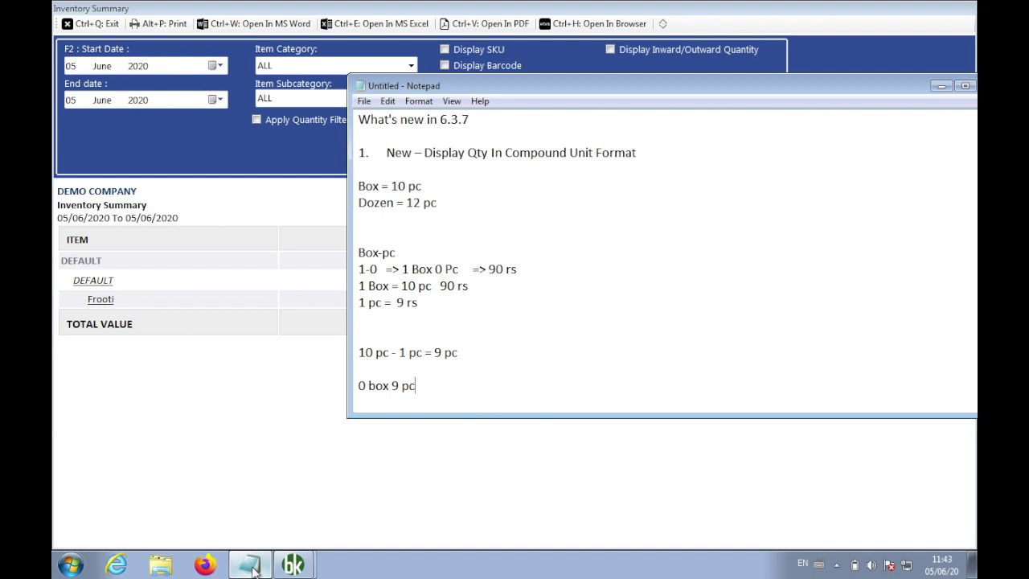
Close the Inventory Summary and review Frooti's stock enquiry (0-9 box-pc, 81.00) and item history
click(219, 403)
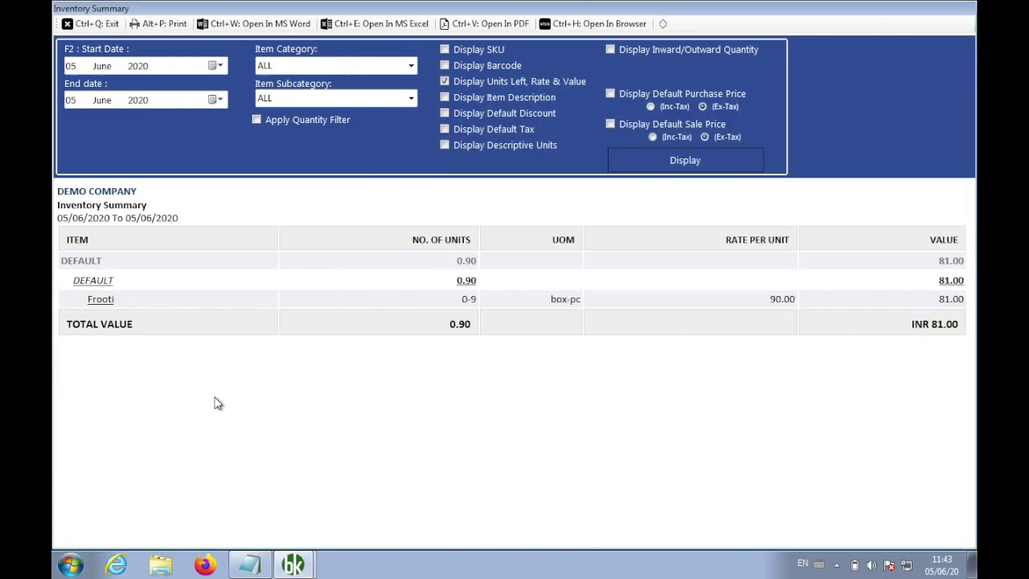
click(90, 24)
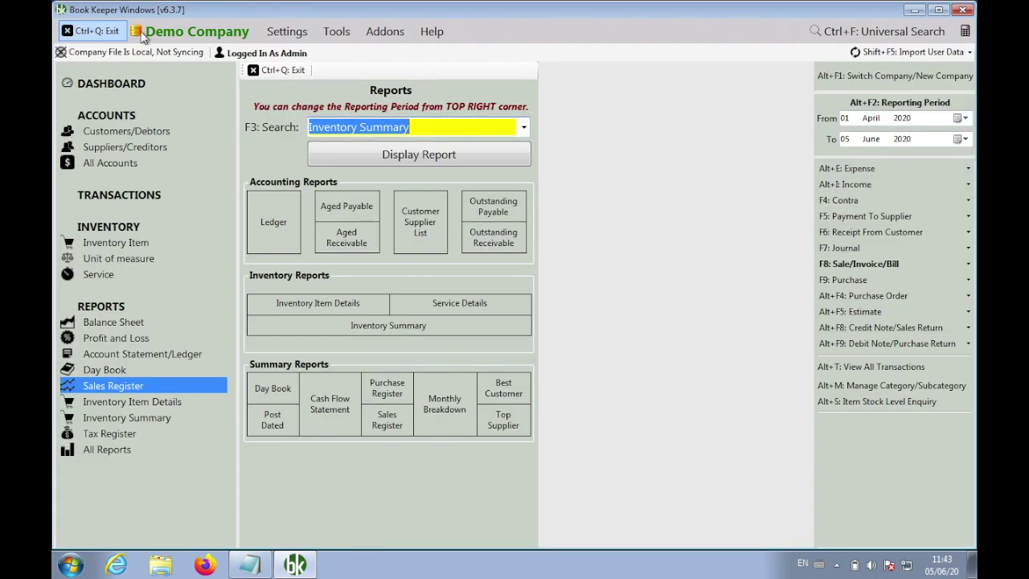
click(896, 403)
text(fro)
key(Return)
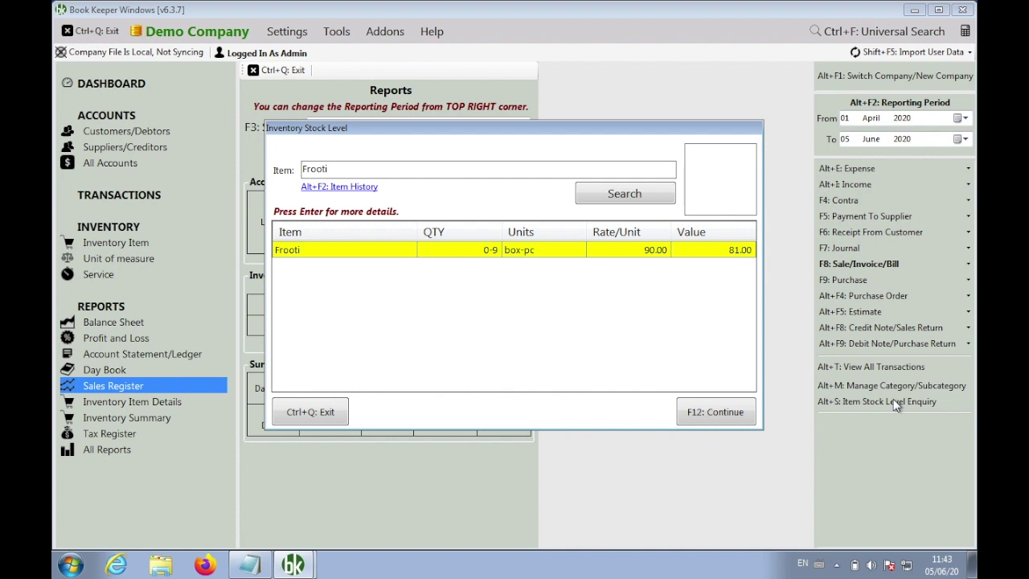
click(372, 187)
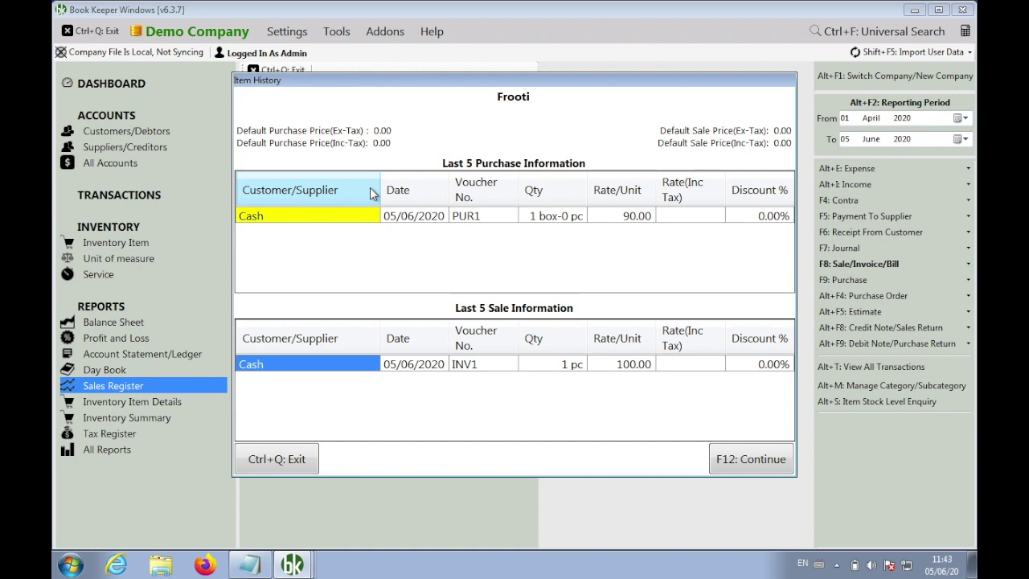
click(279, 459)
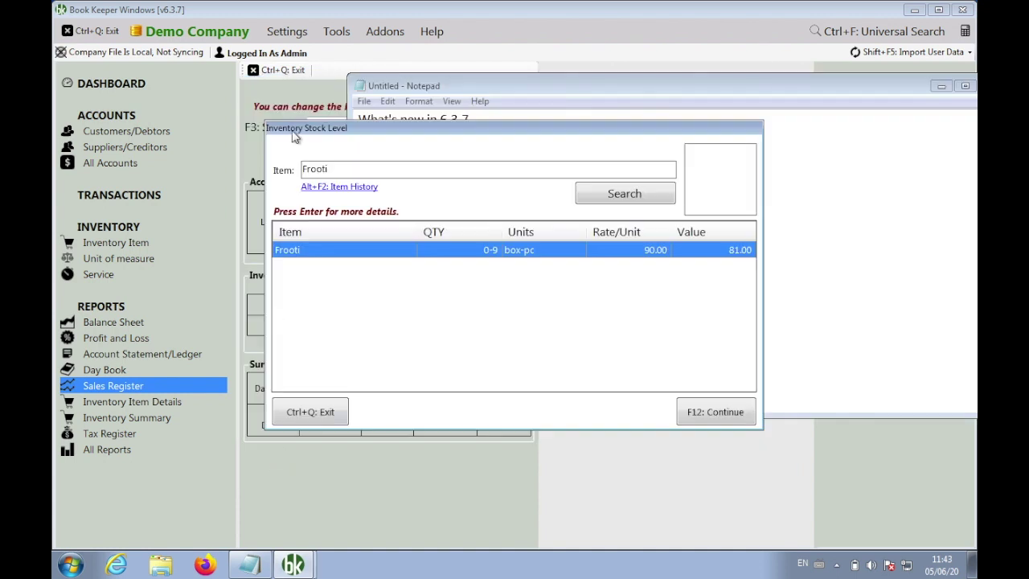
click(310, 412)
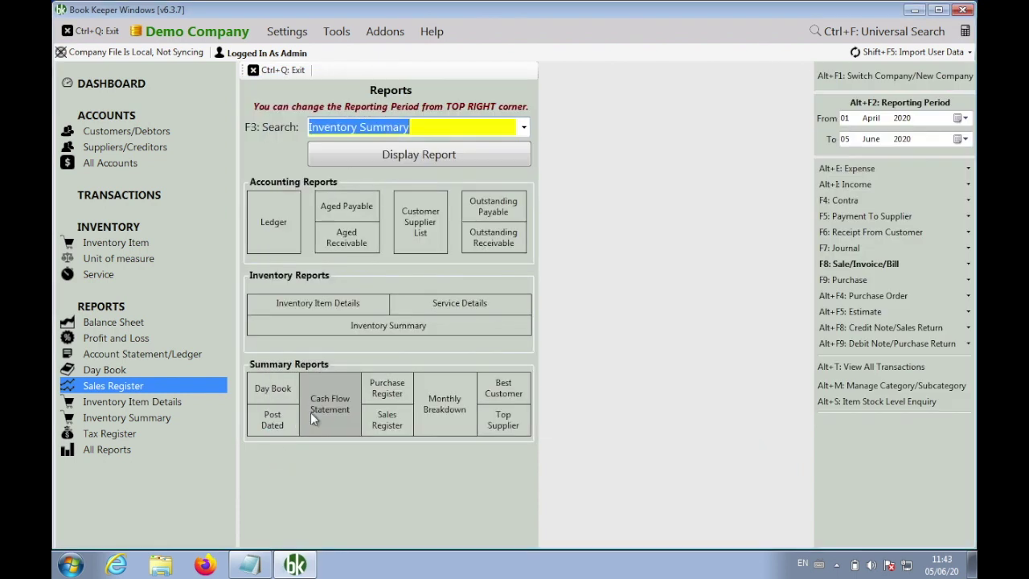
Exit the Reports page and return to the What's new in 6.3.7 notes in Notepad
click(290, 71)
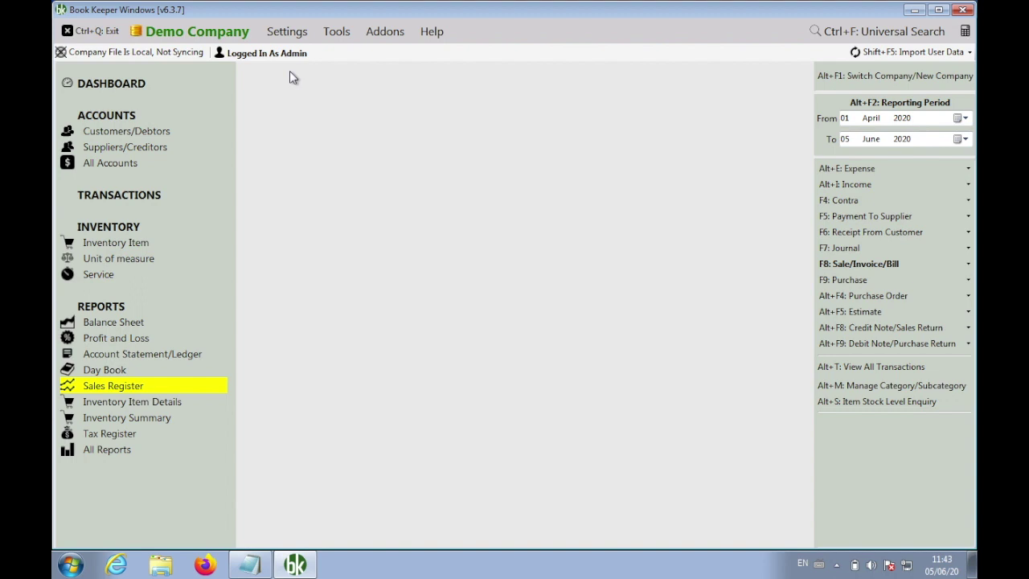
click(253, 563)
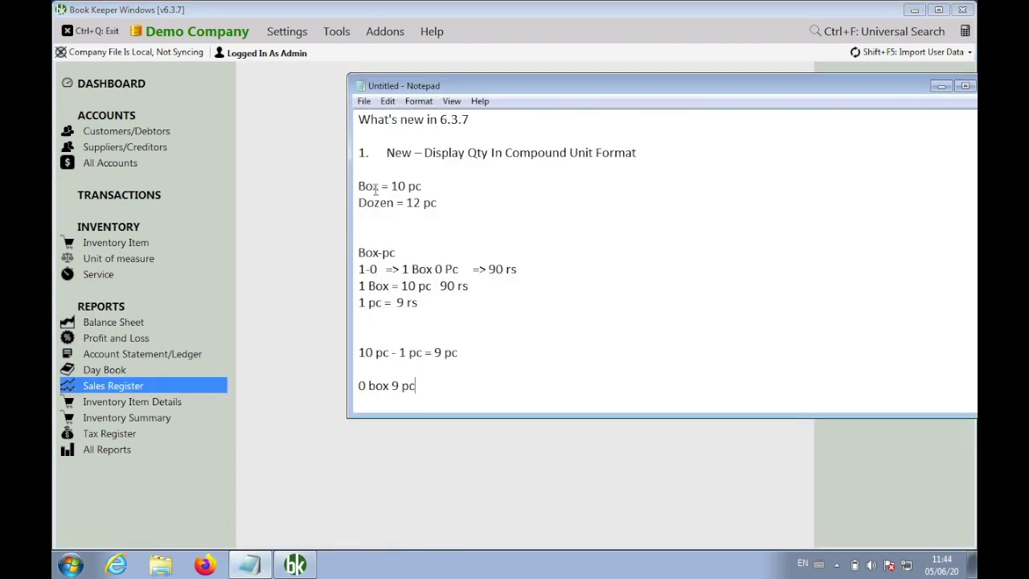
Delete the compound unit example lines and the blank lines under item 1
drag(359, 186, 461, 384)
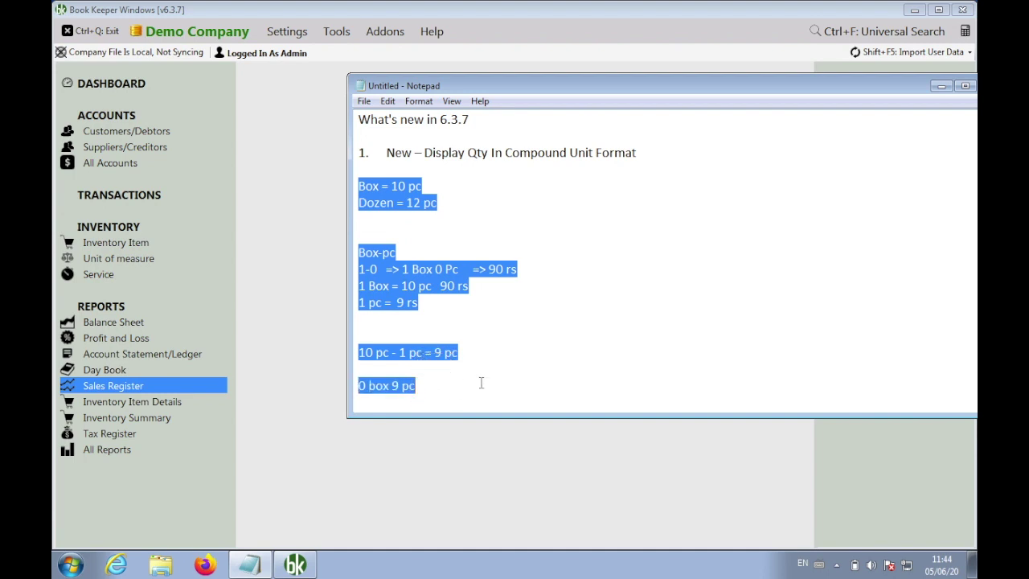
key(Delete)
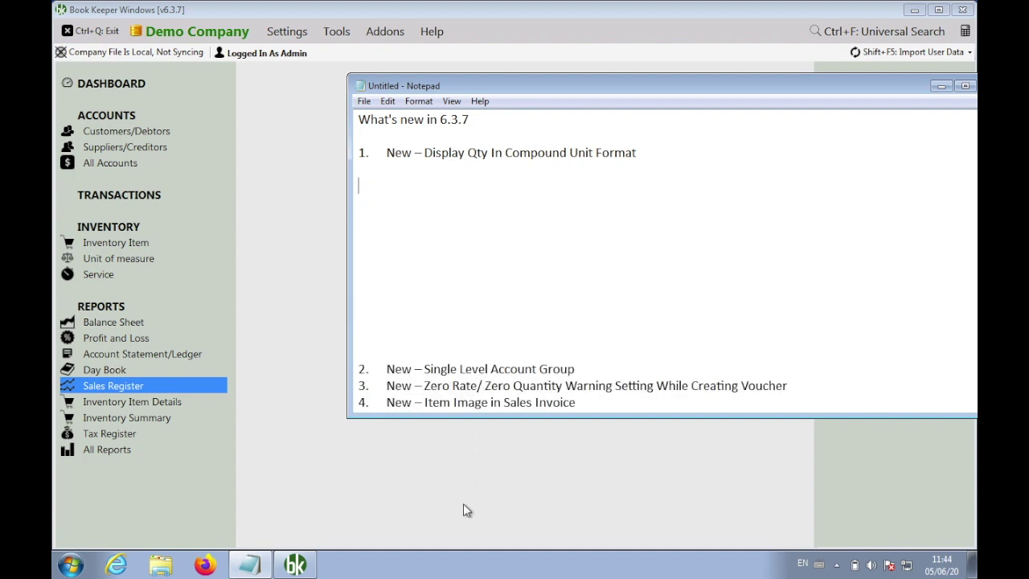
drag(359, 371, 351, 173)
key(Delete)
key(Down)
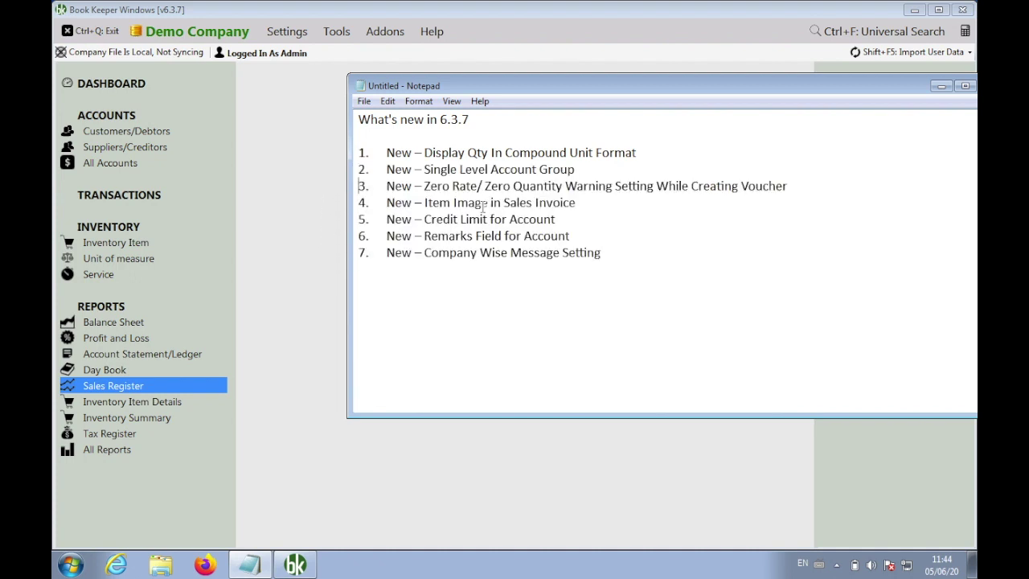
key(Return)
key(Return)
key(Return)
key(Return)
key(Return)
key(Return)
key(Return)
key(Return)
key(Return)
key(Return)
key(Return)
key(Return)
key(Return)
key(Return)
key(Return)
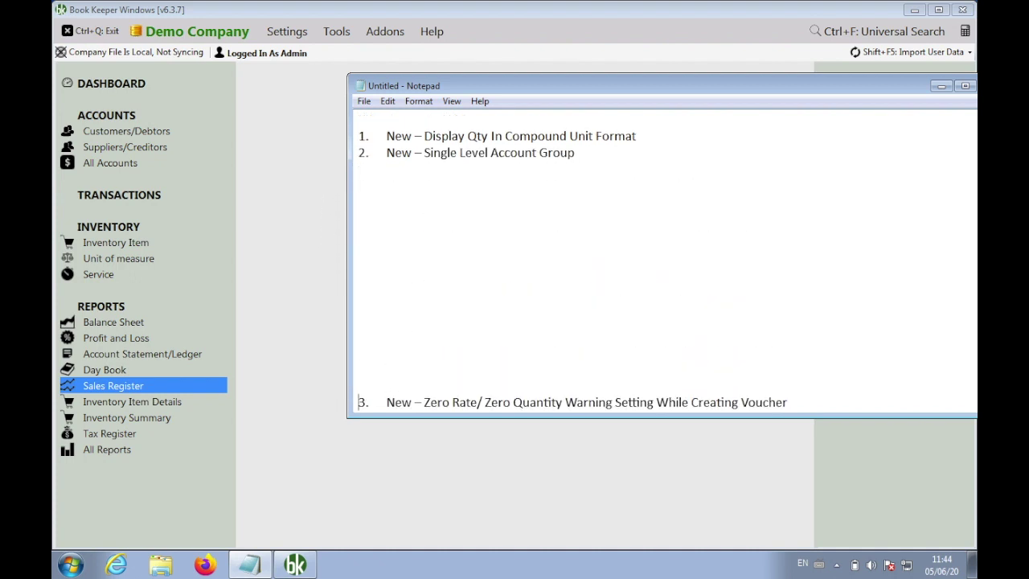
Add the line 'old user => account gorup' below item 2
click(581, 180)
scroll(579, 179, up, 1)
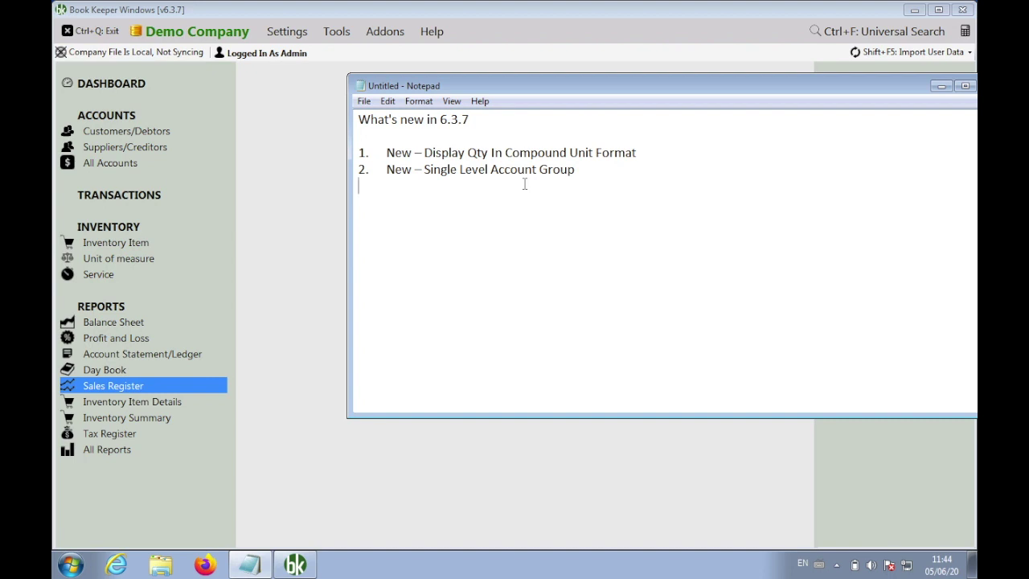
text(old user => account gorup)
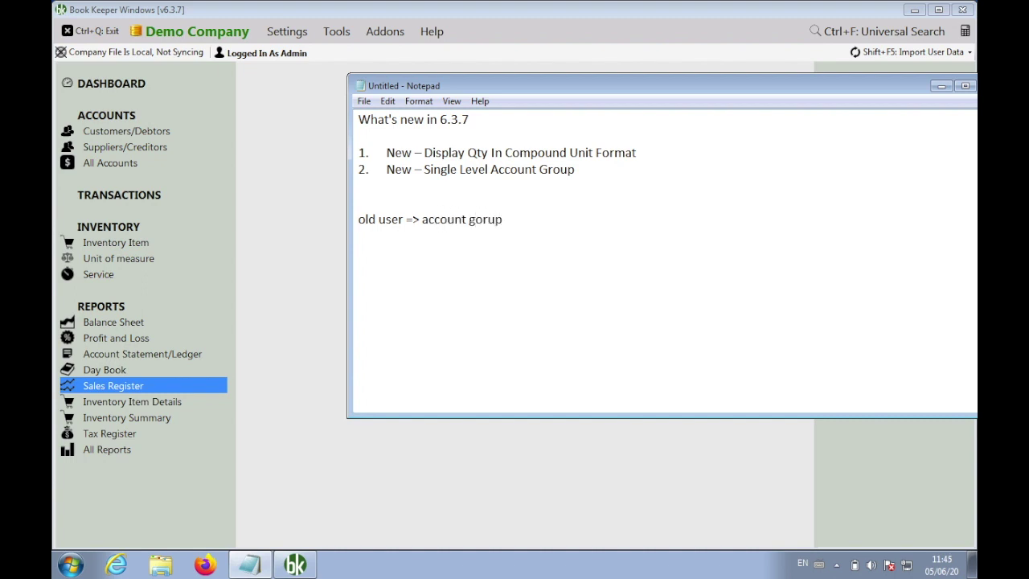
click(292, 136)
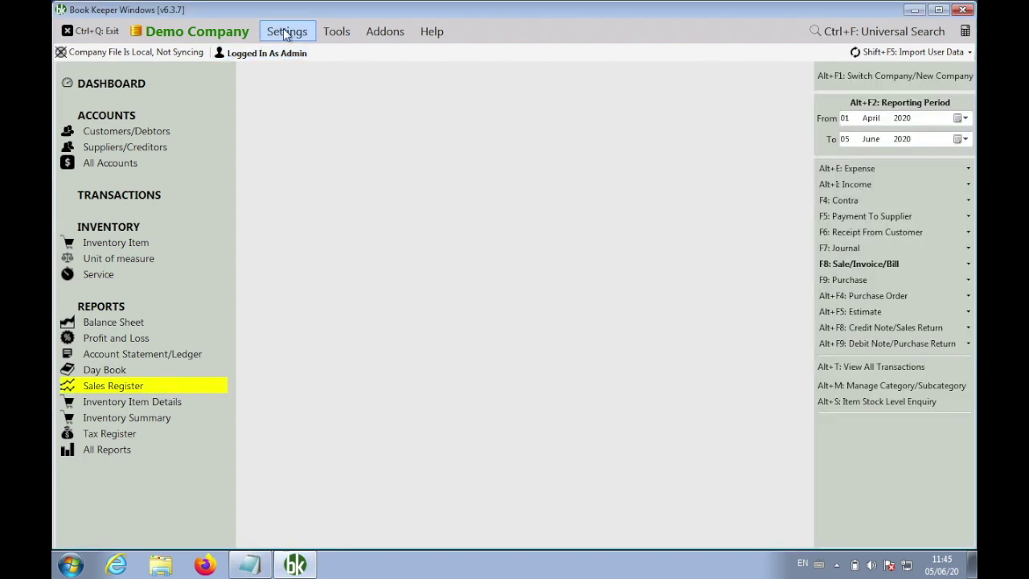
Find Use Old Method For Account Group/Subgroup under Template Settings' Misc. tab, then return to Notepad
click(286, 33)
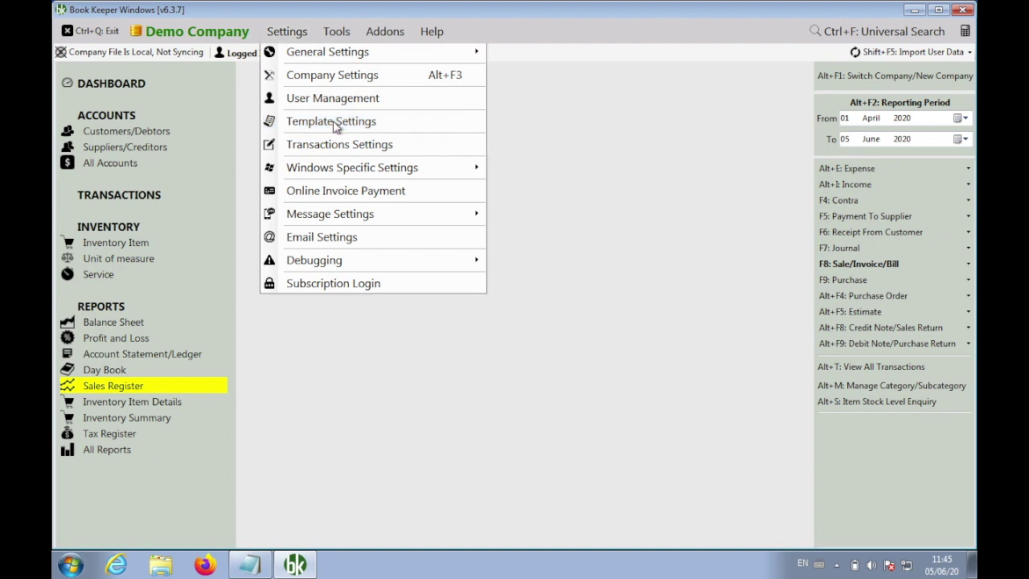
click(333, 121)
click(426, 61)
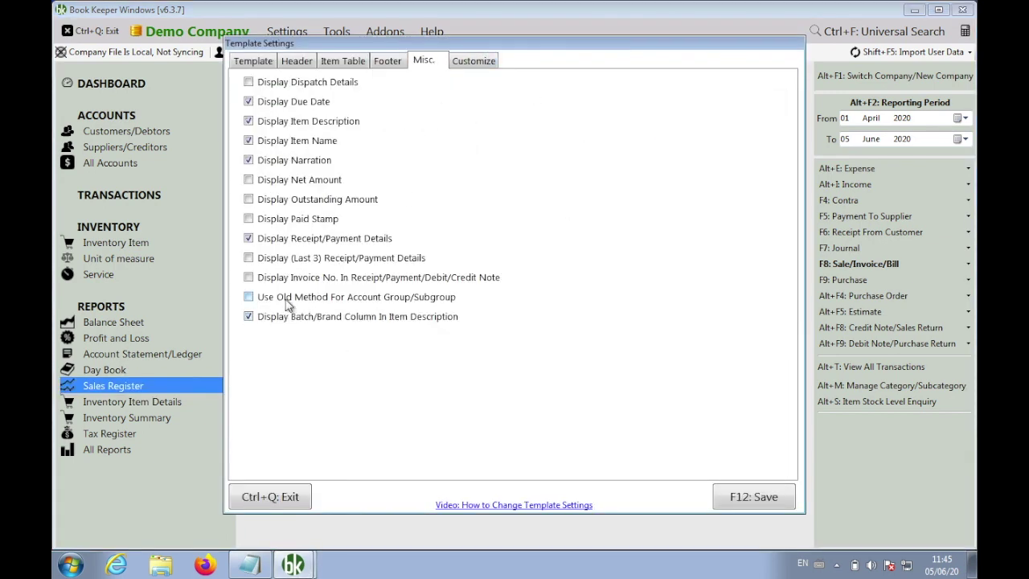
click(316, 299)
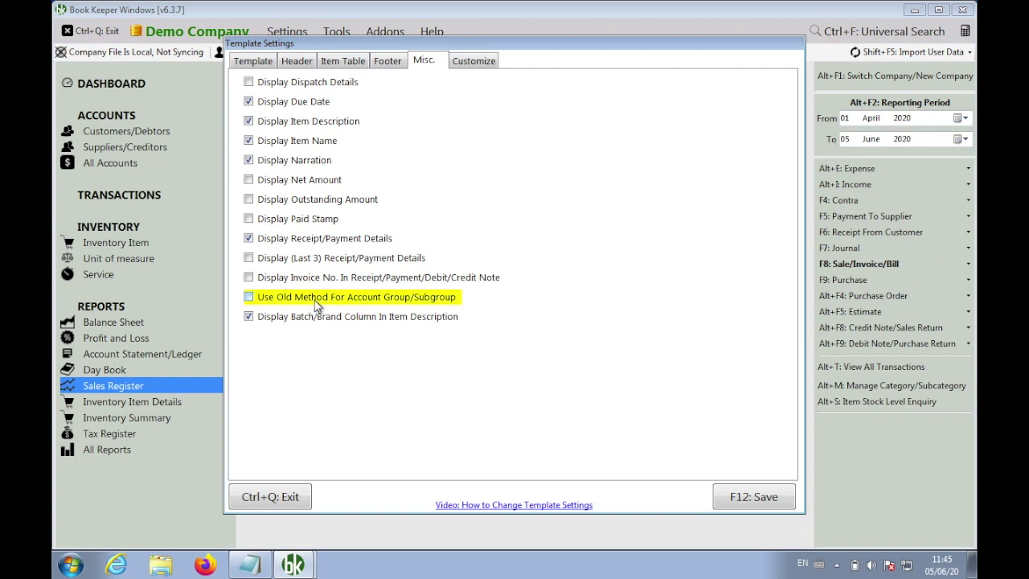
click(259, 566)
Finish the old-users note: 'Template Settings > Use Old Method for Account Group/Subgroup: CHECK ENABLE'
key(BackSpace)
key(BackSpace)
key(BackSpace)
key(BackSpace)
text(roup )
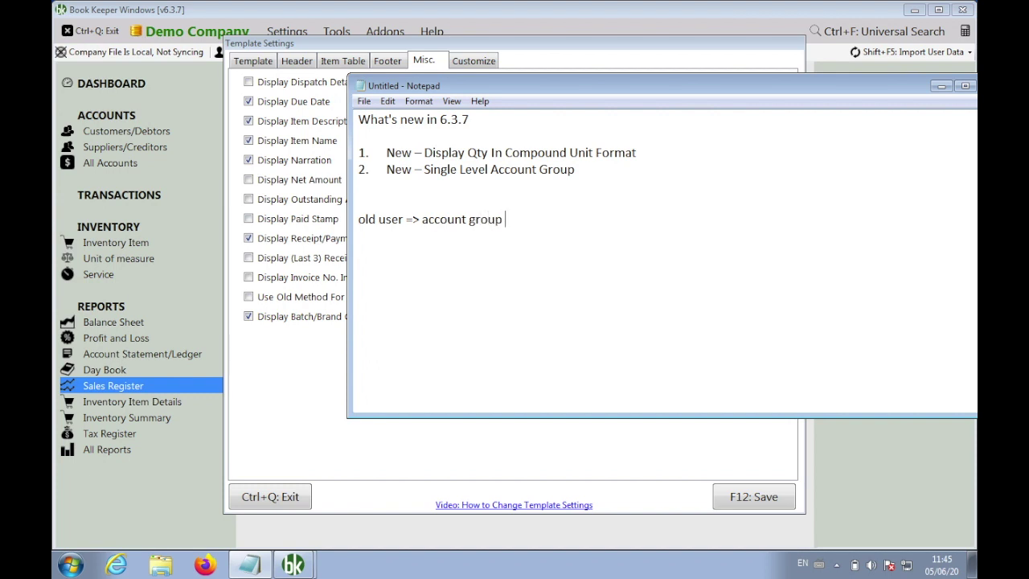
text(= > Template Settings > Use )
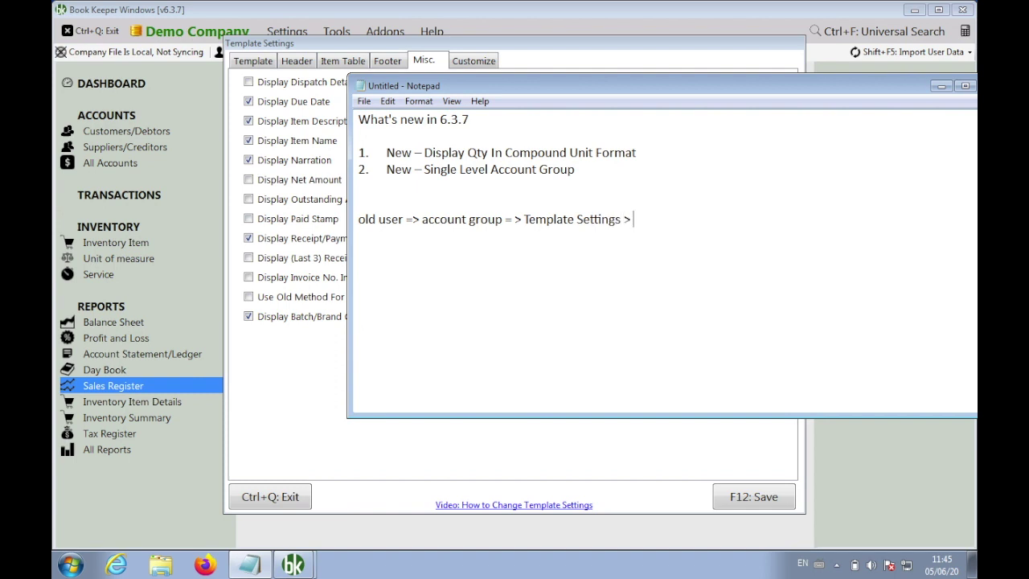
text(Old Method for)
text( Acco)
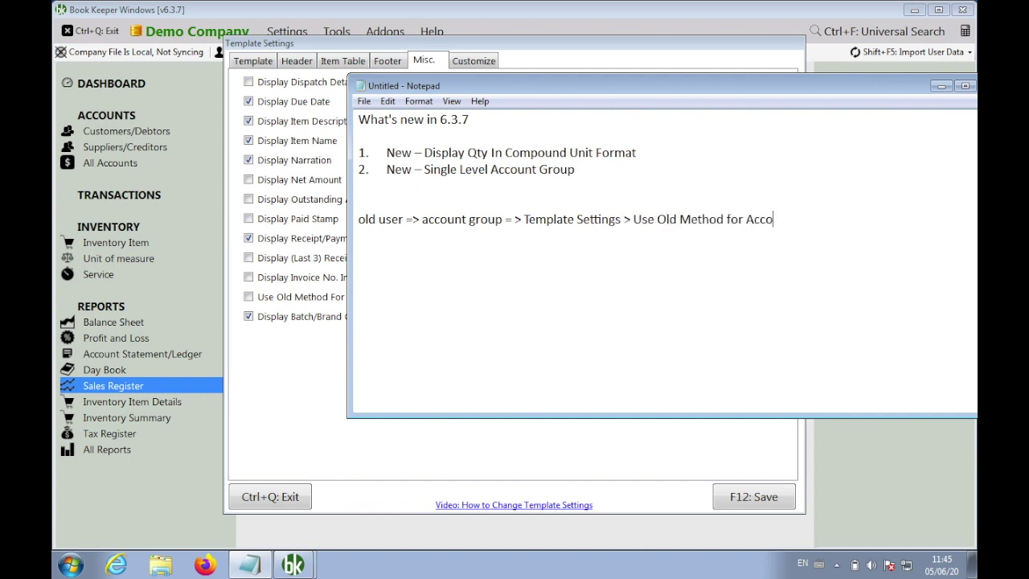
text(unt Group/Subgroup: )
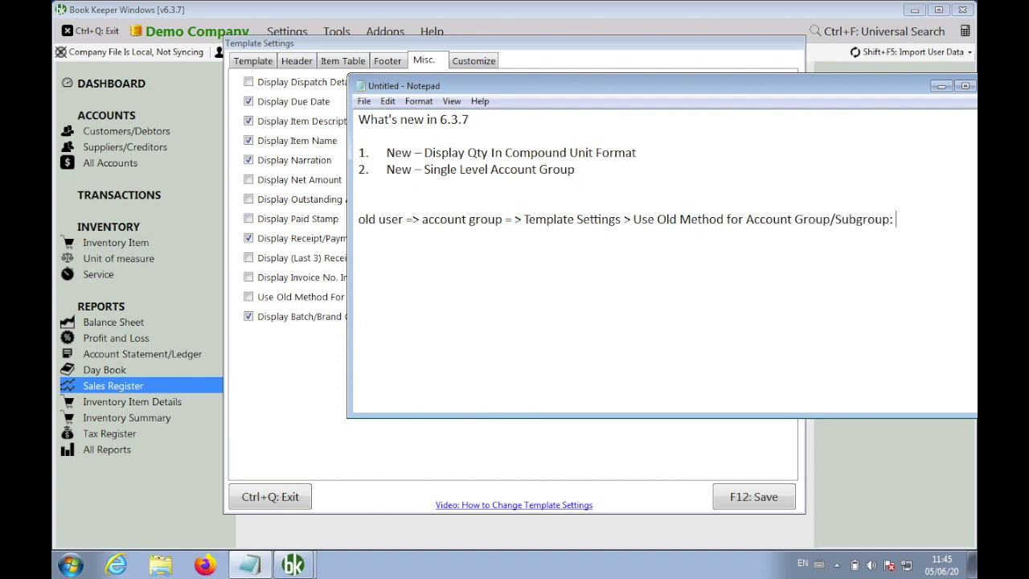
text(CHECK ENABKE)
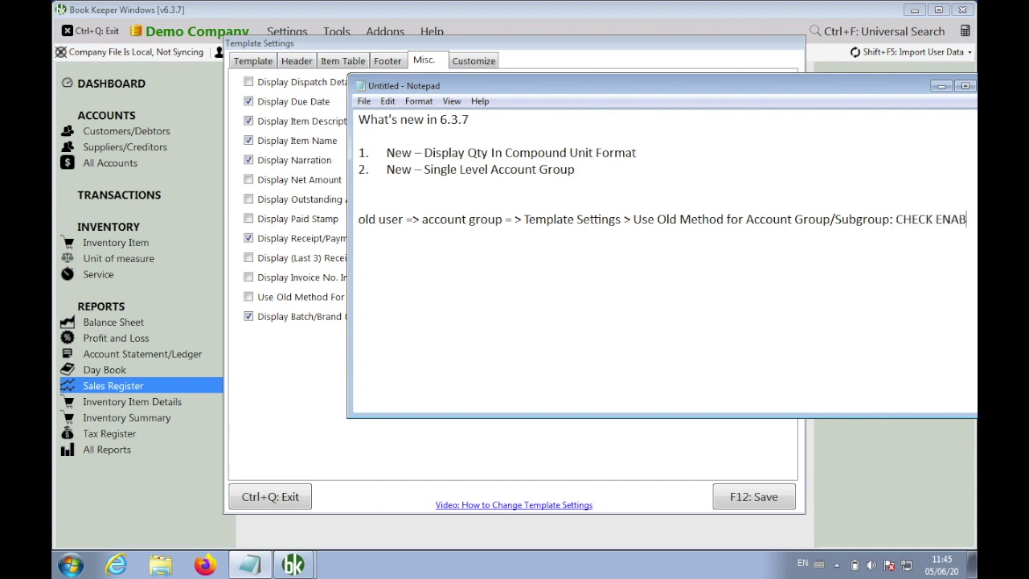
key(BackSpace)
key(BackSpace)
text(LE)
Put Template Settings on its own line and begin a 'New Users' line
drag(696, 87, 626, 74)
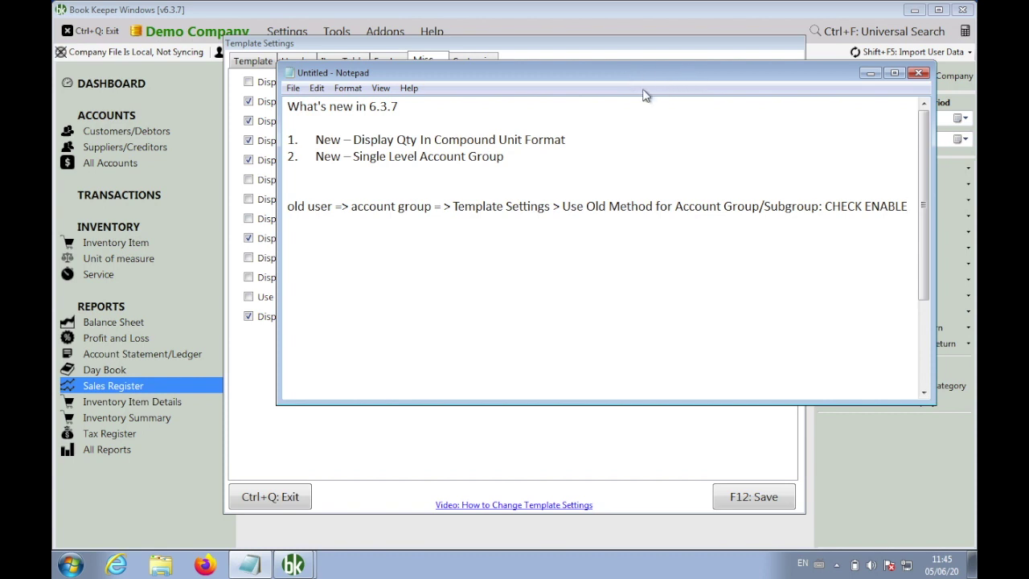
click(452, 206)
key(Return)
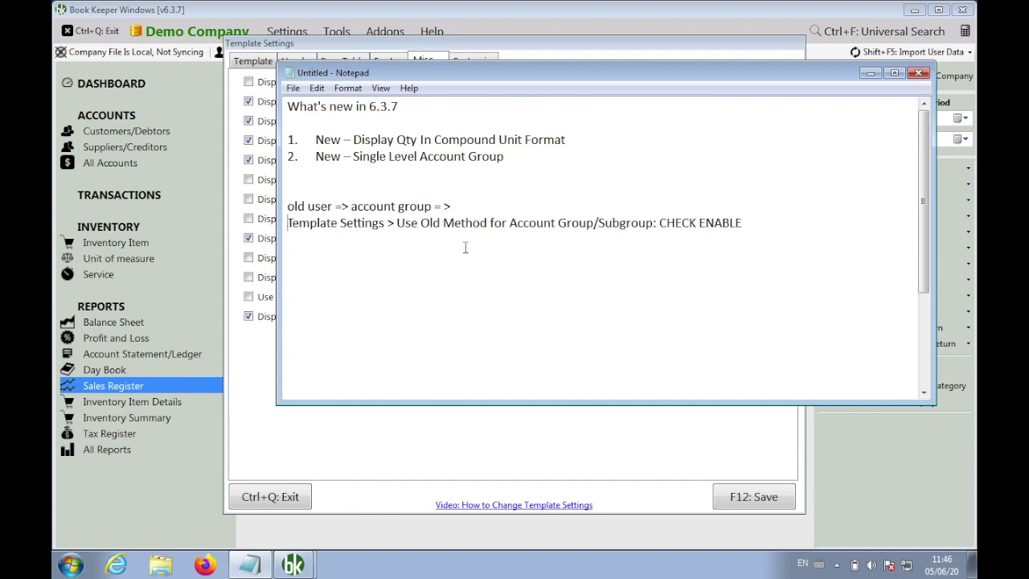
text(New Users/New Method)
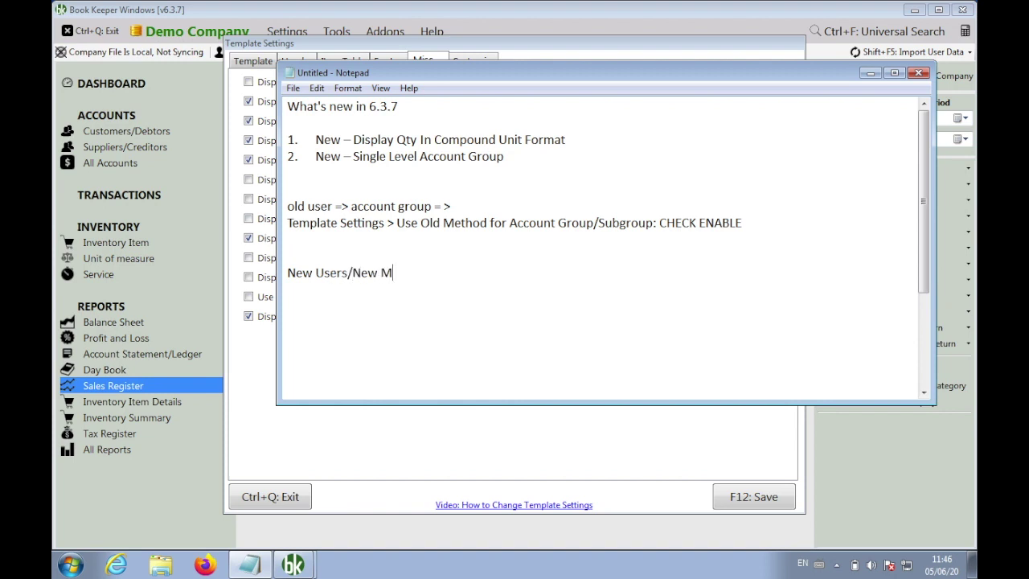
Complete the 'New Users/New Method' heading and copy the Template Settings line beneath it
key(Return)
drag(743, 223, 287, 222)
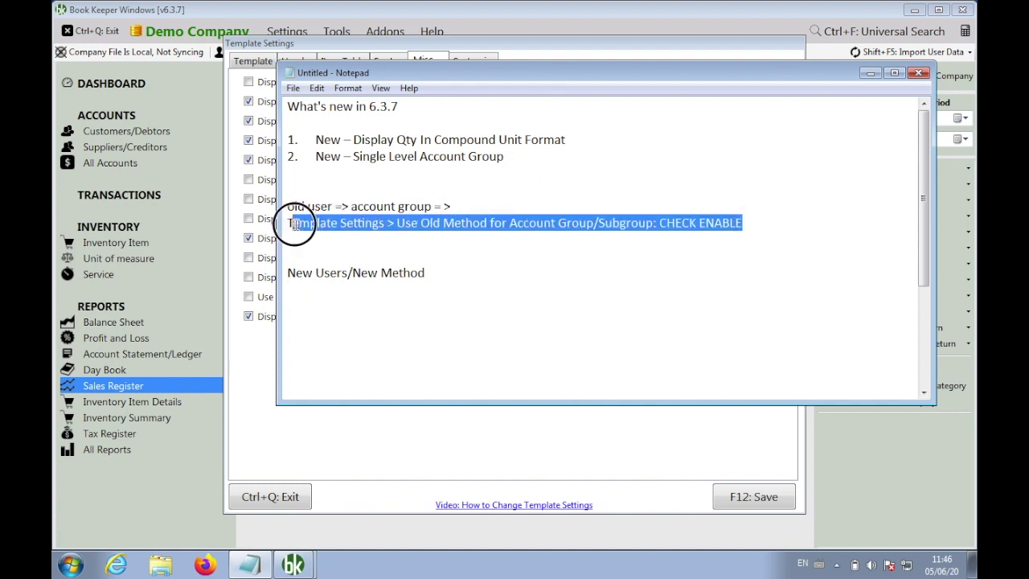
key(ctrl+c)
click(310, 289)
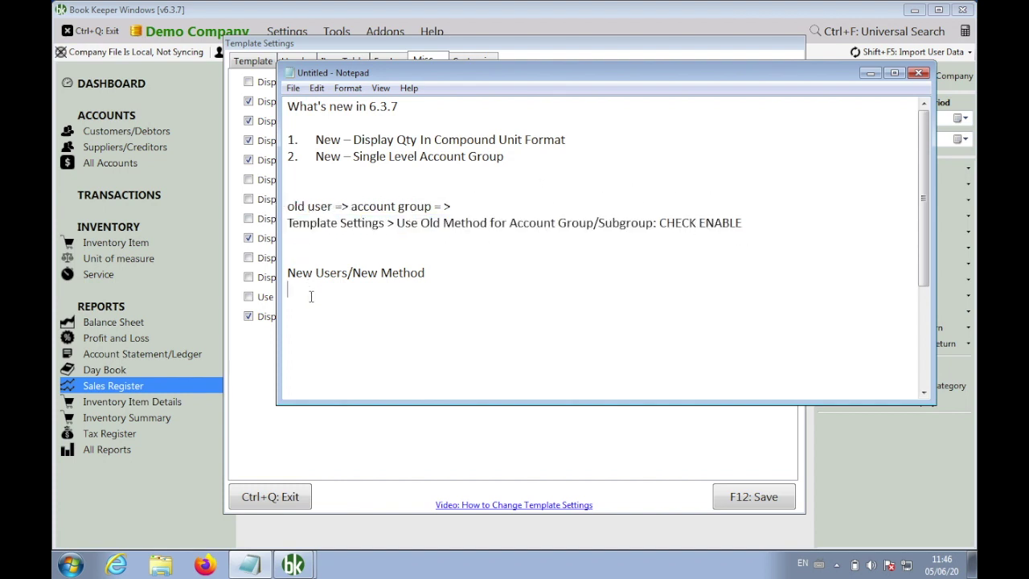
key(ctrl+v)
Change ENABLE to *DISABLE* on the copied New Method line
double_click(715, 290)
text(DISABLE)
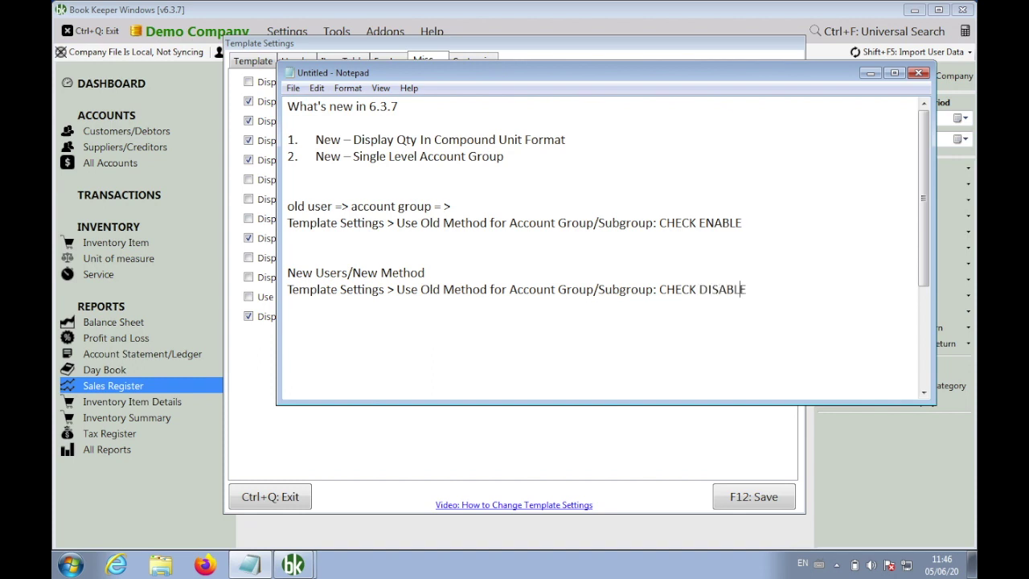
click(711, 289)
text(*)
key(super+Right)
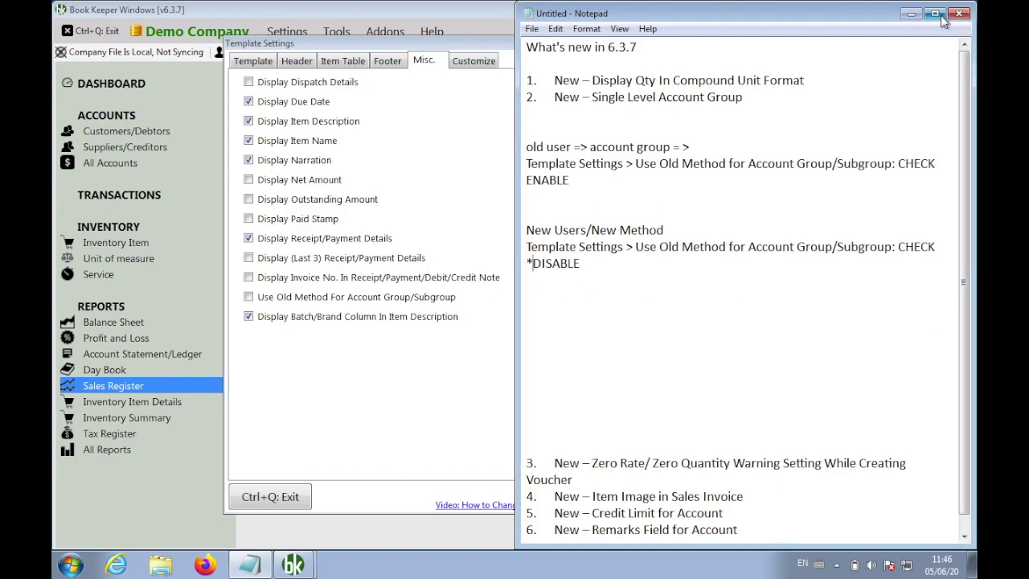
drag(885, 20, 721, 113)
click(685, 330)
text(*)
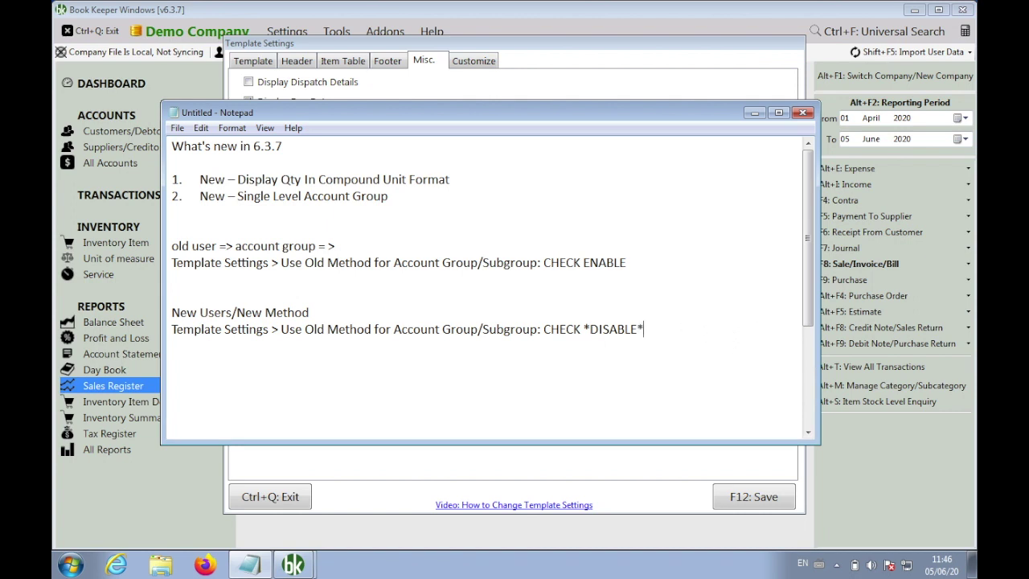
Close Book Keeper's Template Settings dialog
drag(577, 113, 680, 128)
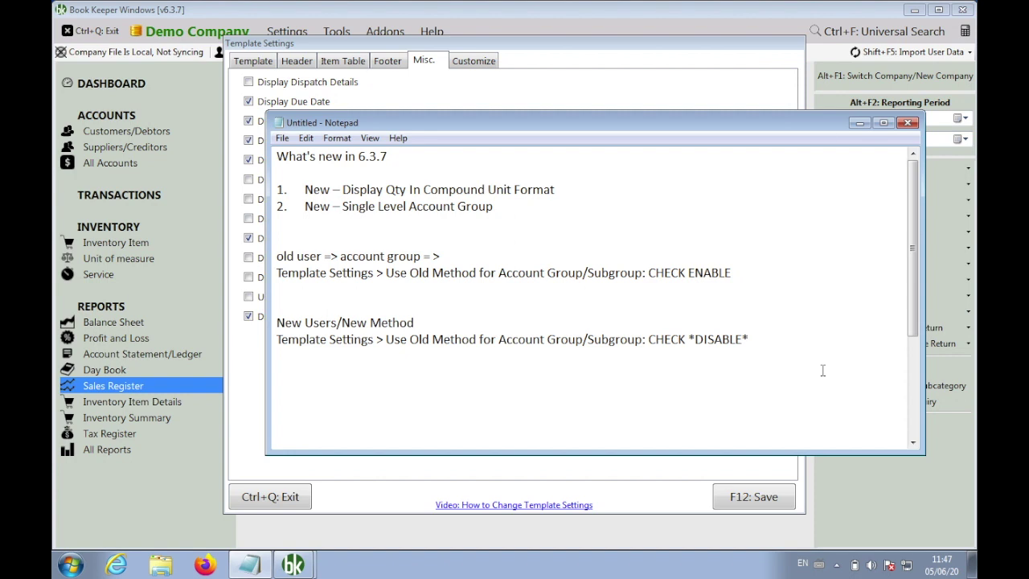
drag(493, 206, 304, 205)
click(263, 397)
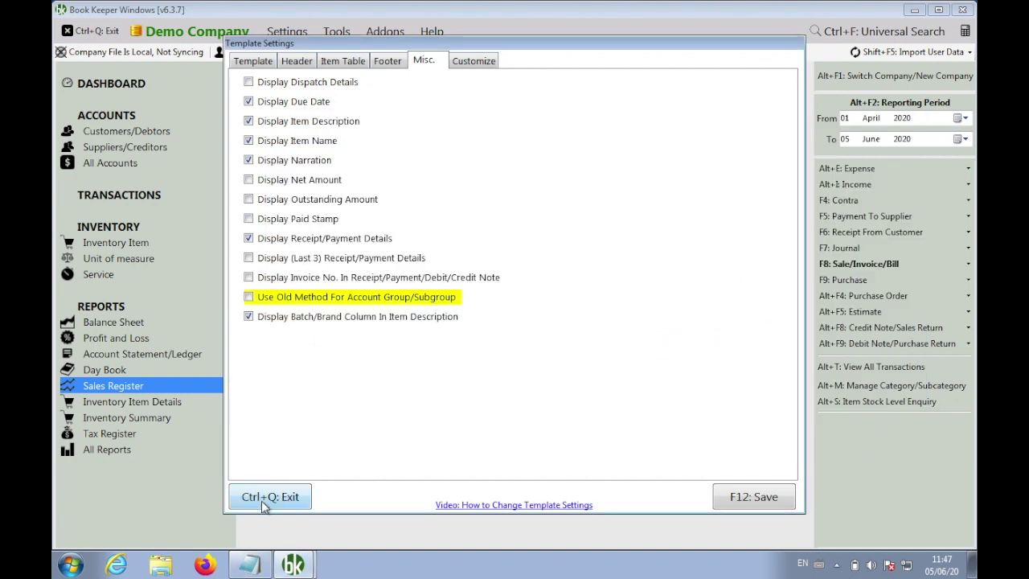
click(263, 498)
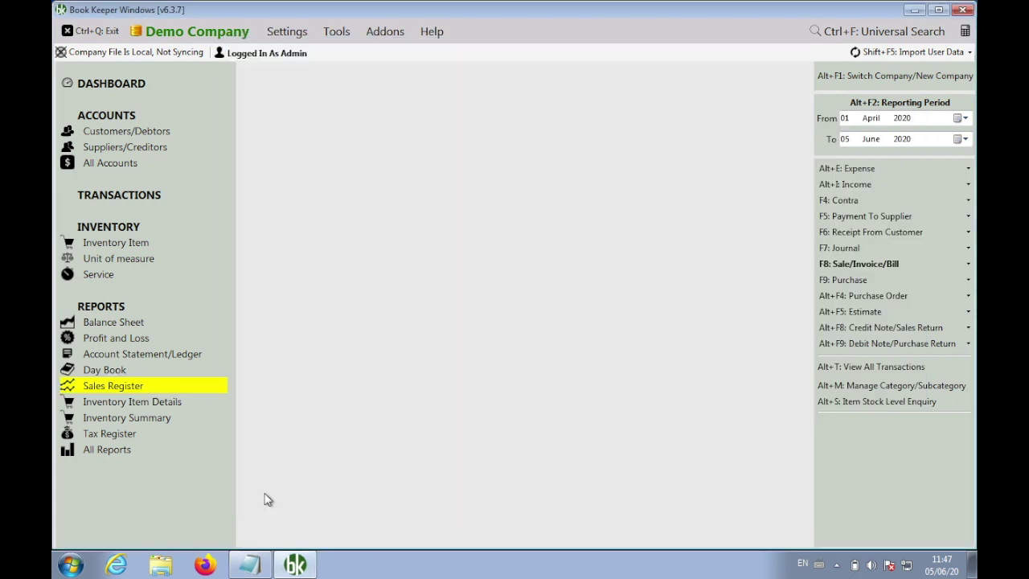
Delete Customer A and Customer B from the Customers/Debtors list
click(137, 130)
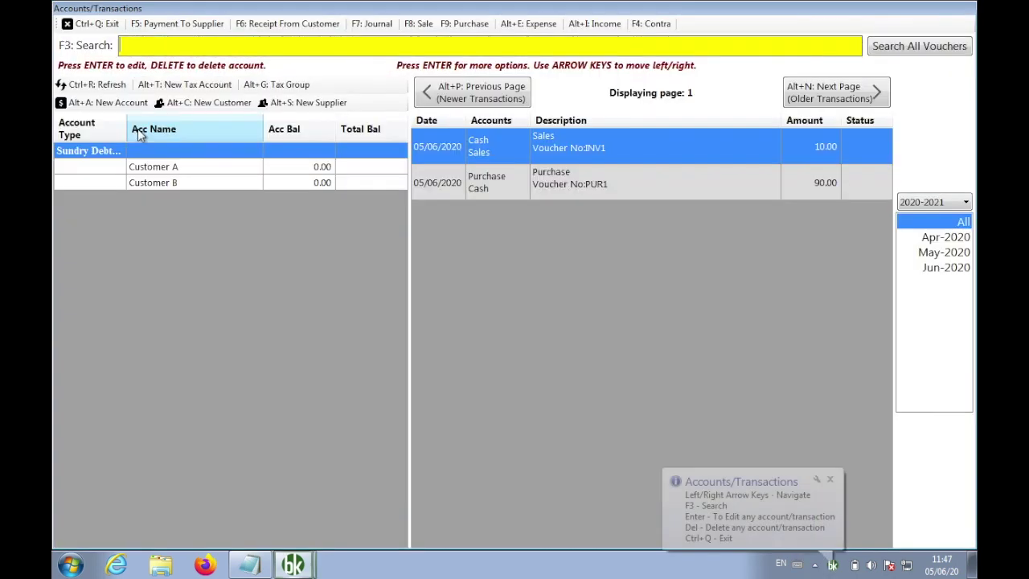
right_click(218, 165)
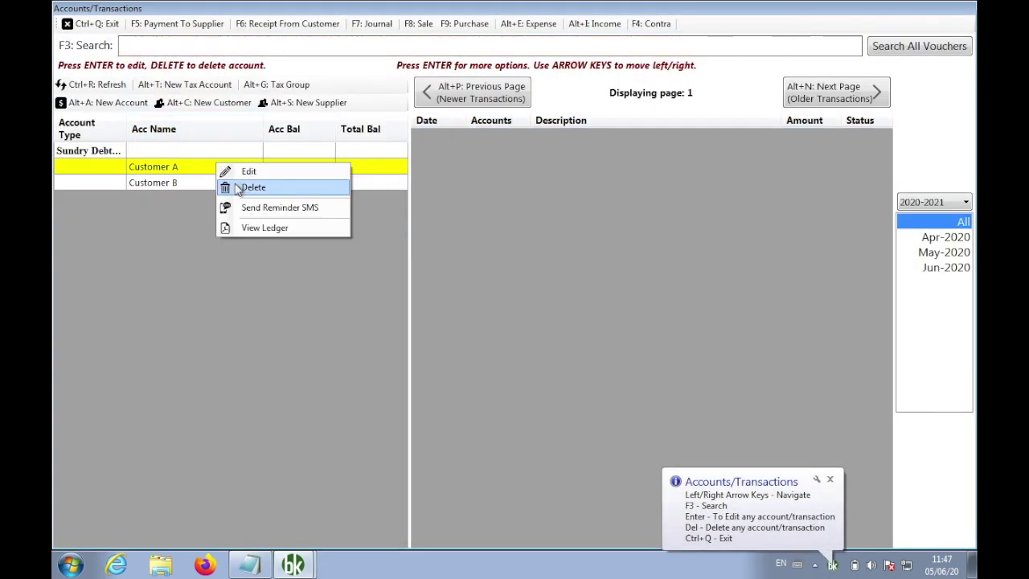
click(250, 188)
click(487, 334)
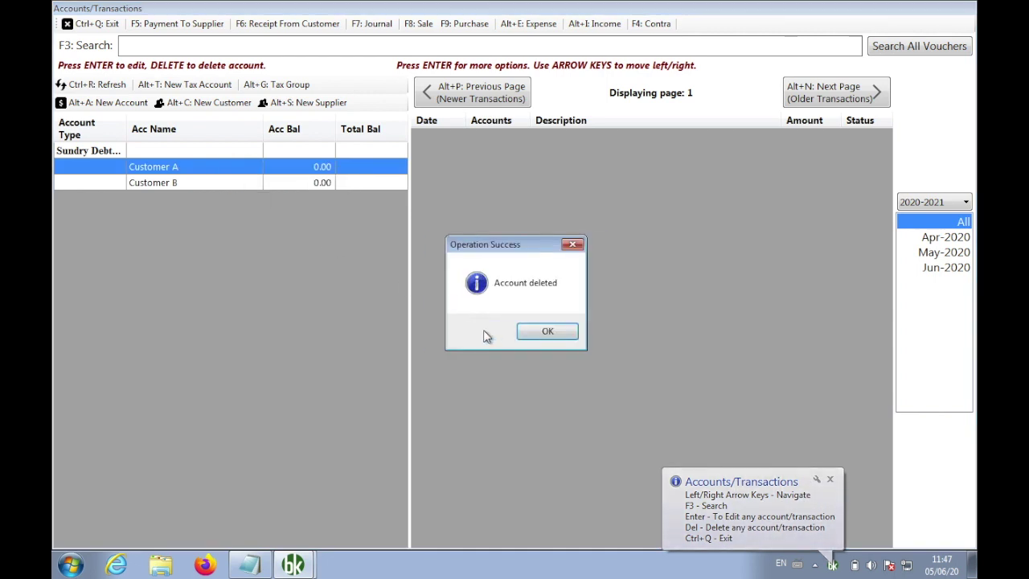
click(549, 331)
right_click(250, 169)
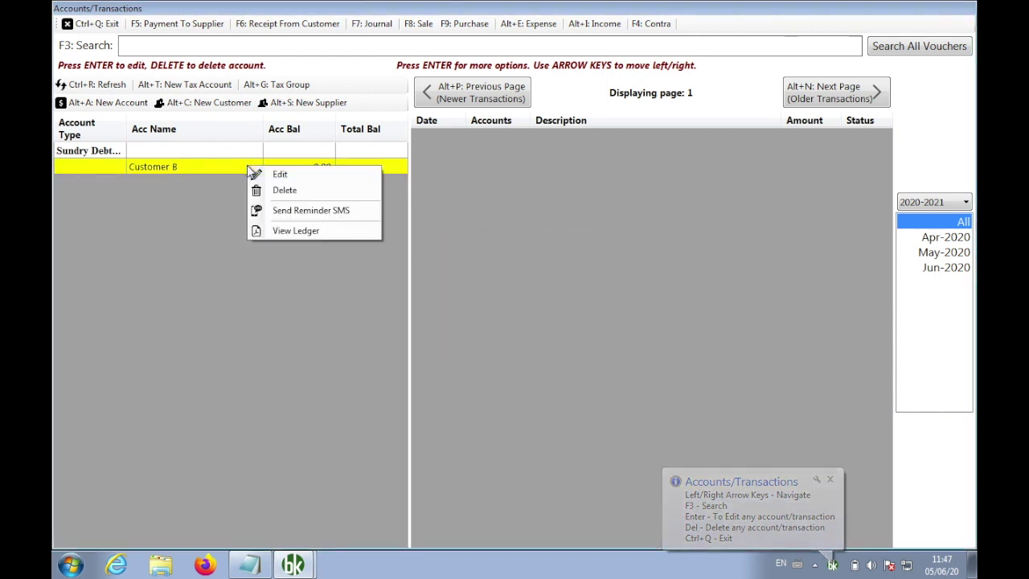
click(284, 190)
click(506, 334)
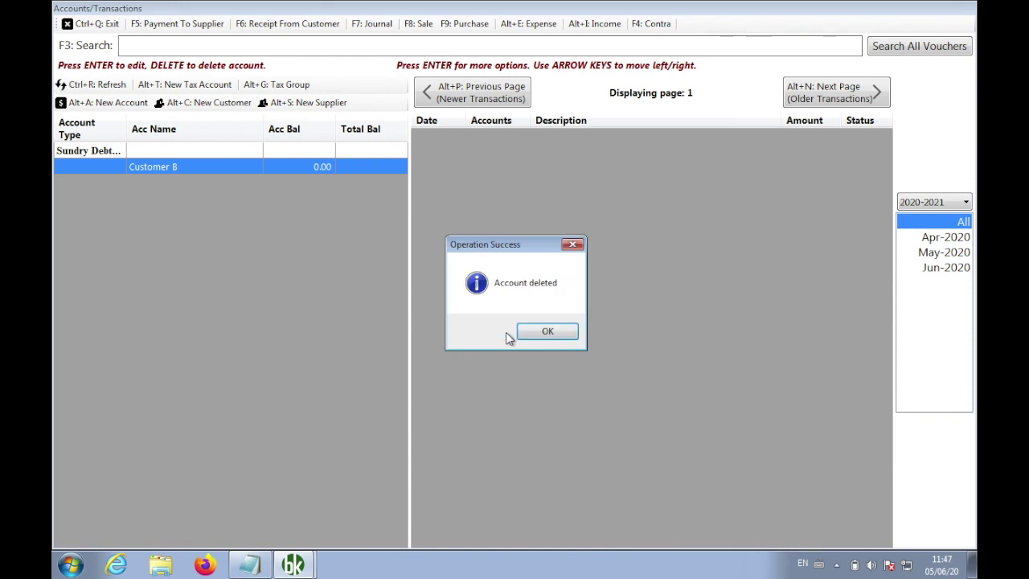
click(541, 331)
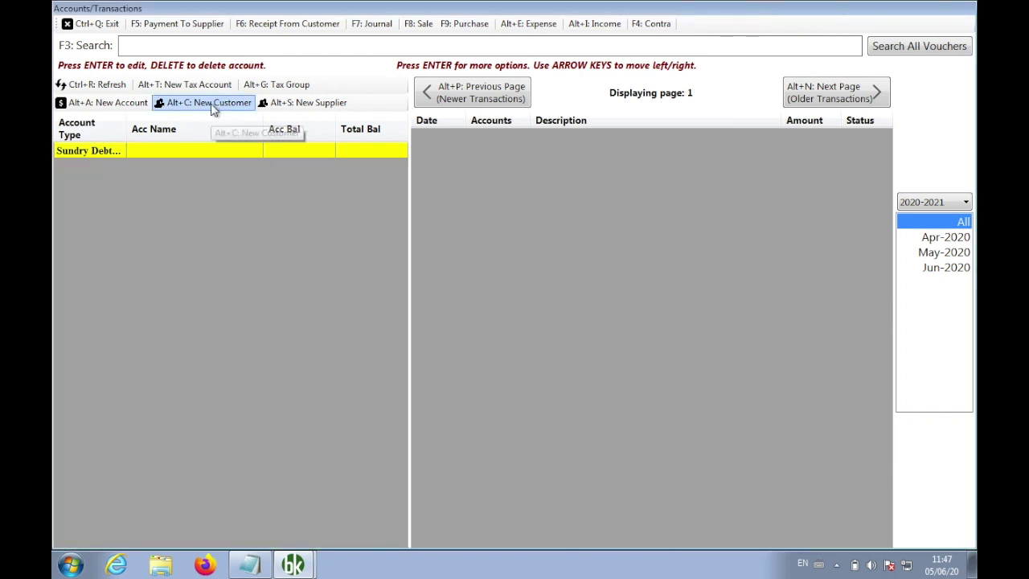
Create a new customer account in the Delhi account group
click(213, 109)
text(SONAL)
key(BackSpace)
key(BackSpace)
key(BackSpace)
key(BackSpace)
key(BackSpace)
text(Sonu)
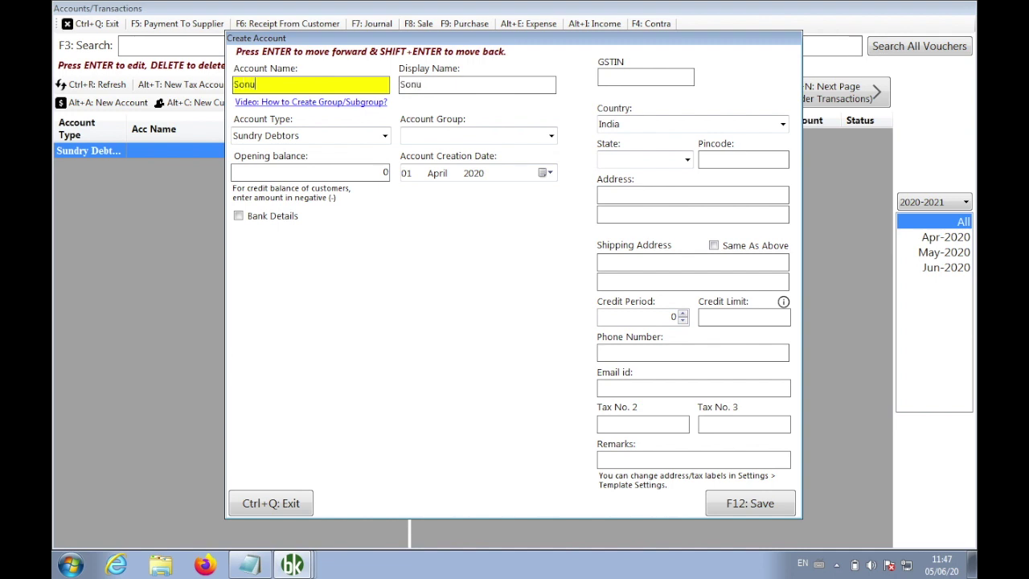
click(519, 134)
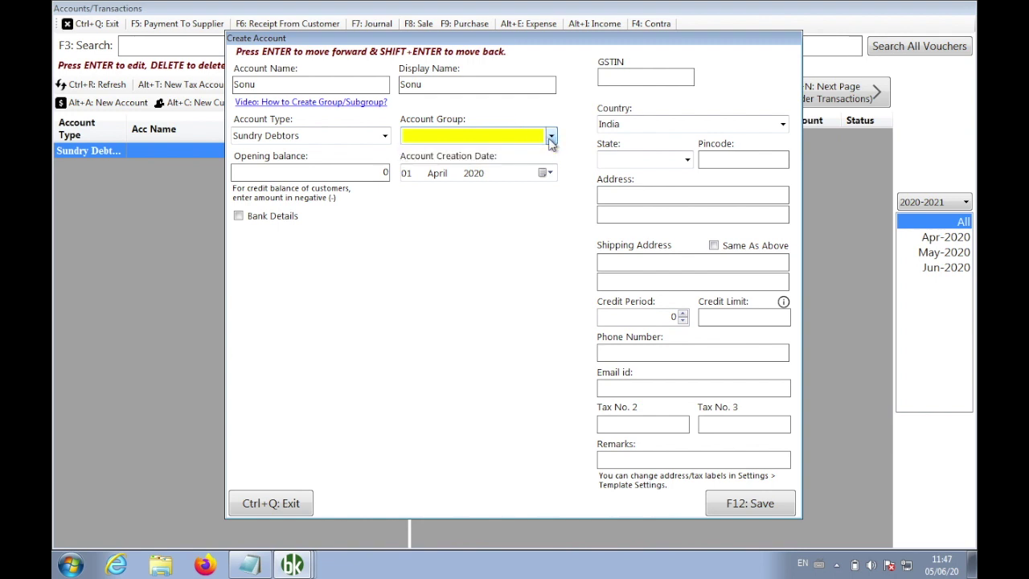
text(Delhi)
click(738, 503)
click(547, 333)
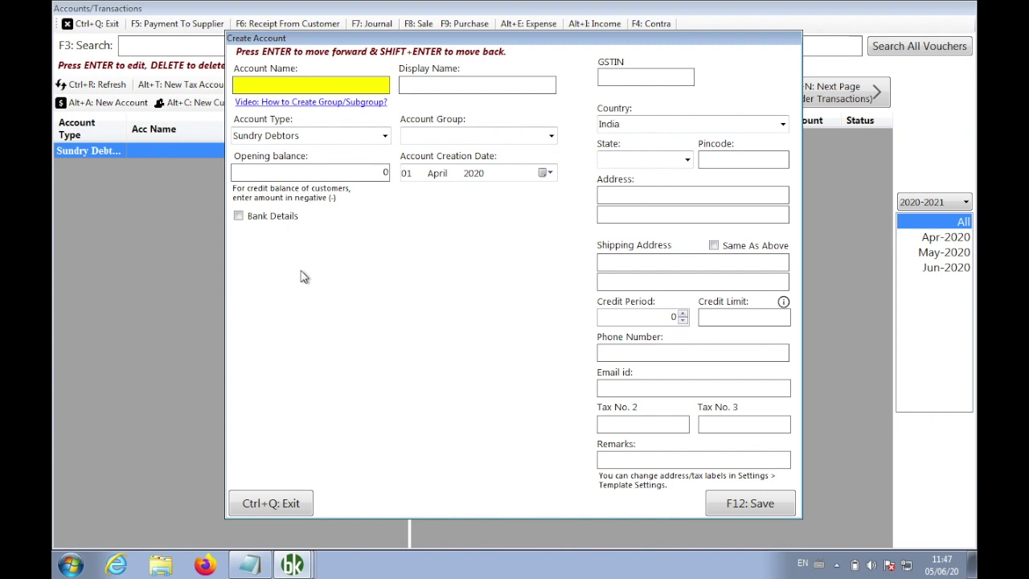
Create a second customer in the Noida group with a 1000 opening balance
text(Mohit)
click(532, 134)
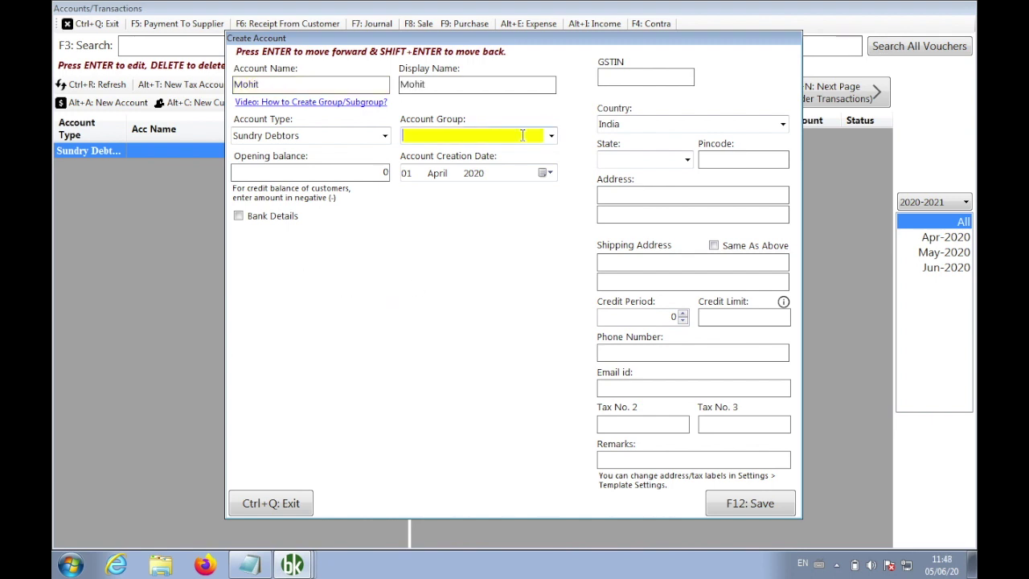
click(552, 137)
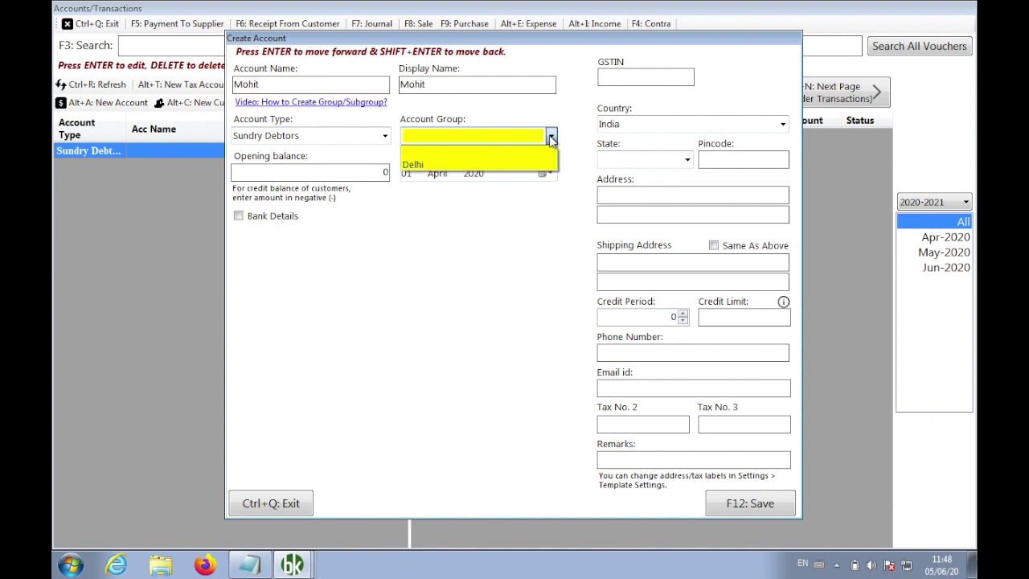
click(551, 139)
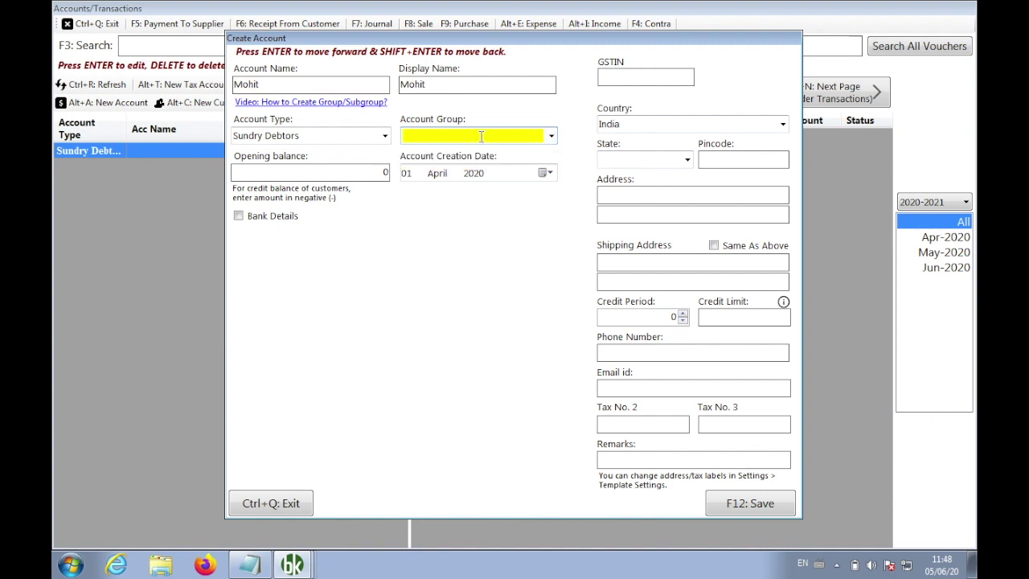
text(Noida)
click(328, 172)
text(1000)
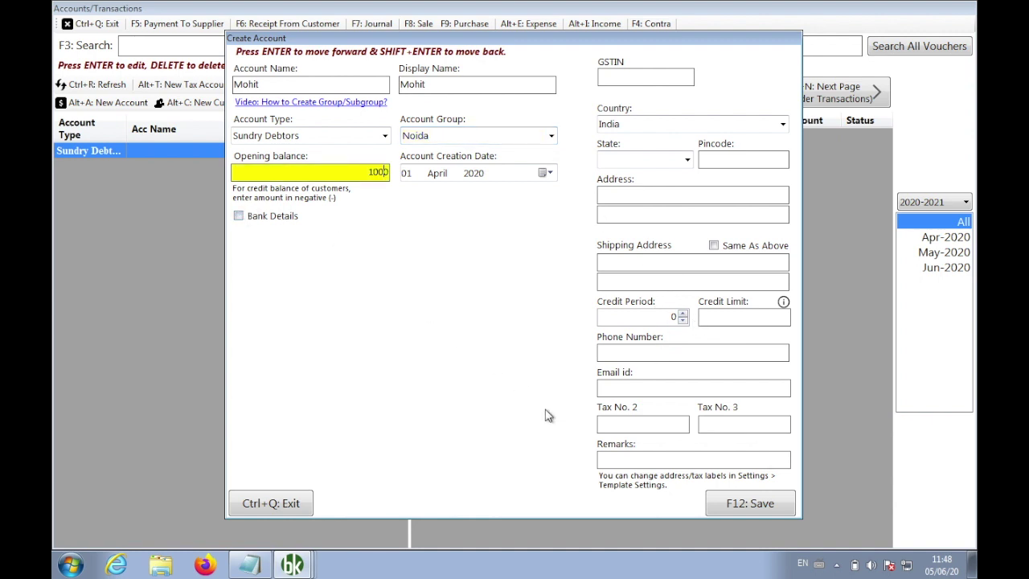
click(718, 503)
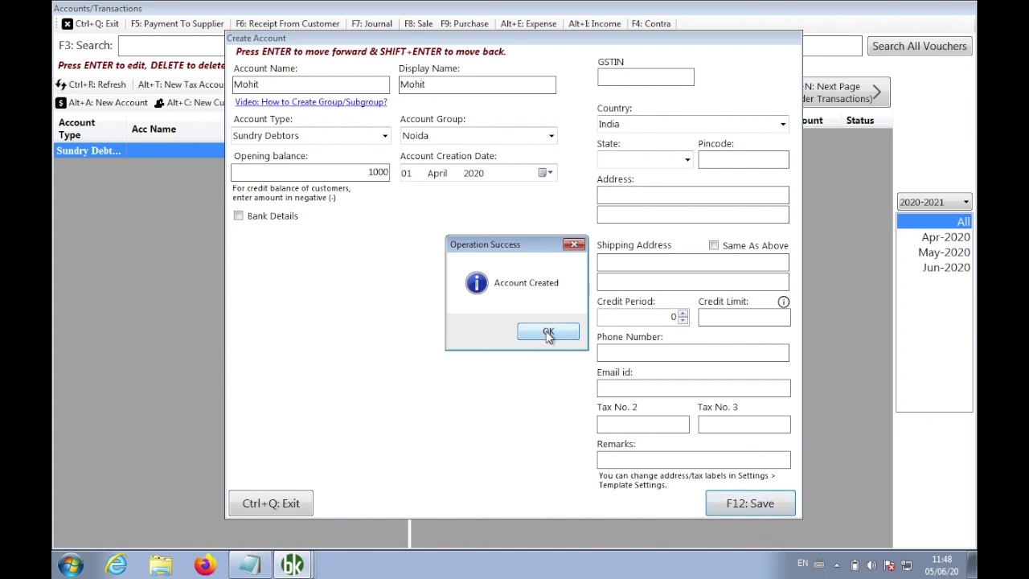
click(546, 337)
Create a customer in the Delhi group with a 2000 opening balance
text(Suresh)
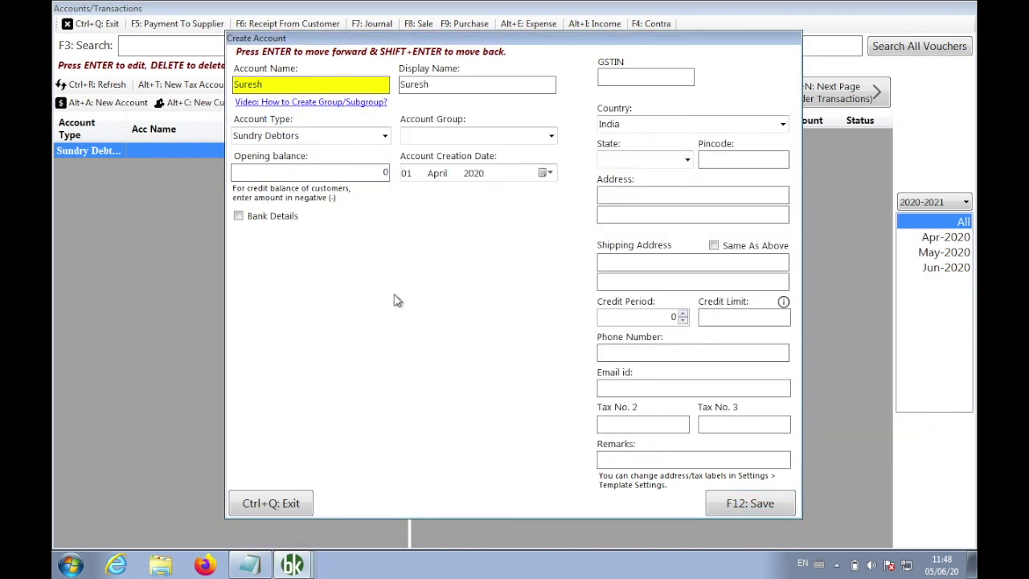
click(552, 137)
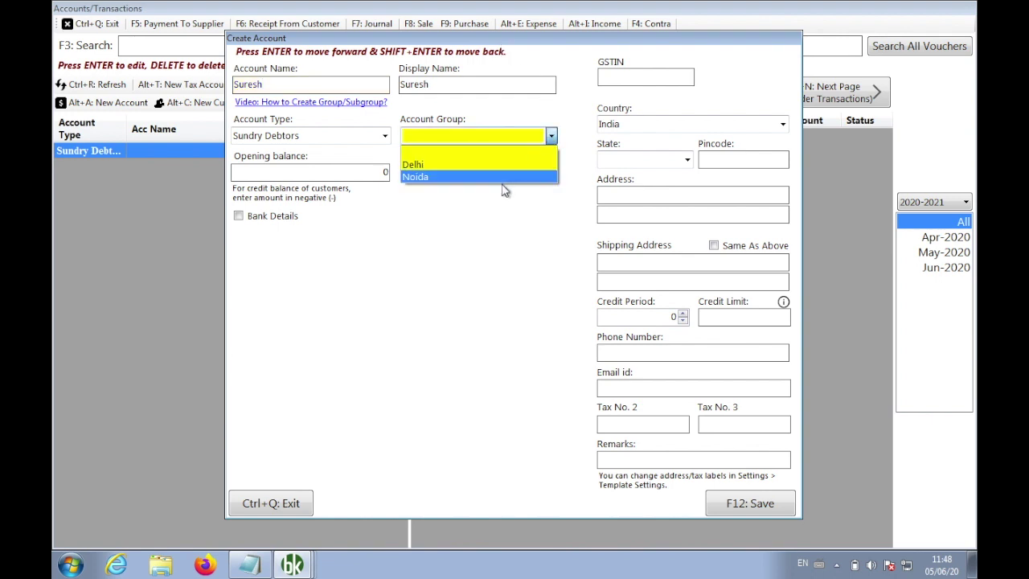
click(503, 166)
click(349, 168)
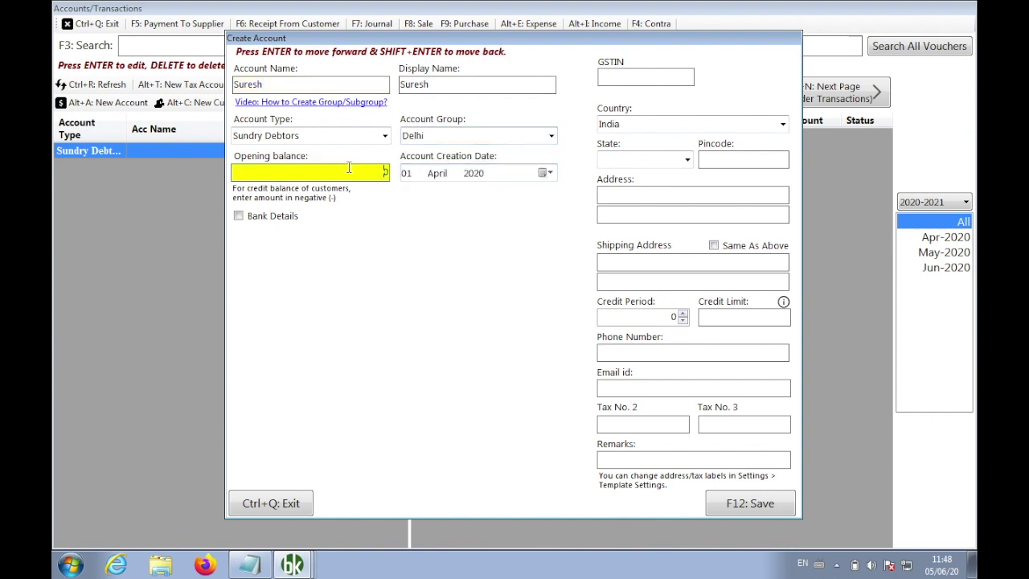
text(2000)
key(F12)
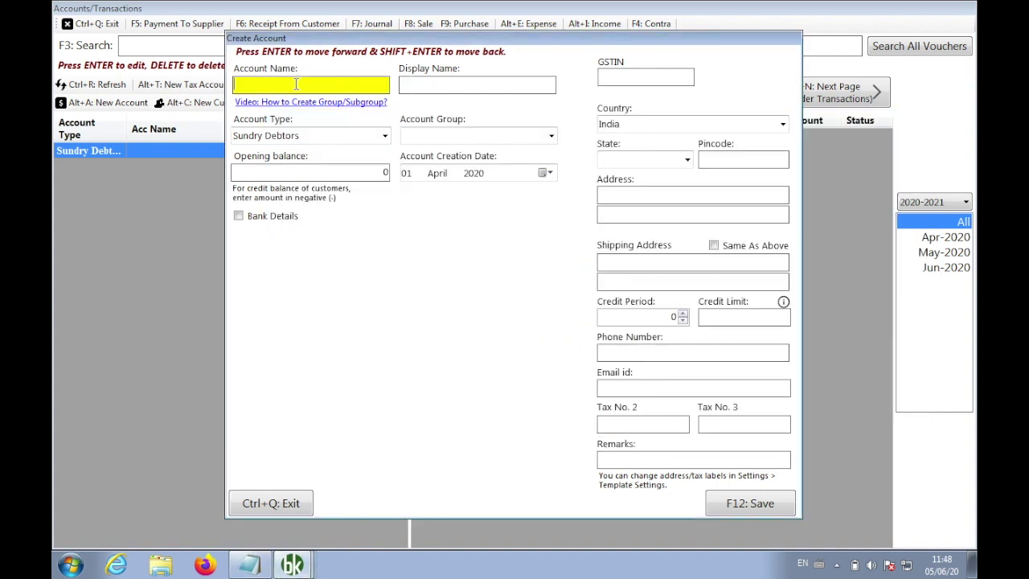
Create another Delhi-group customer with a 300 opening balance
text(Pawan)
click(552, 136)
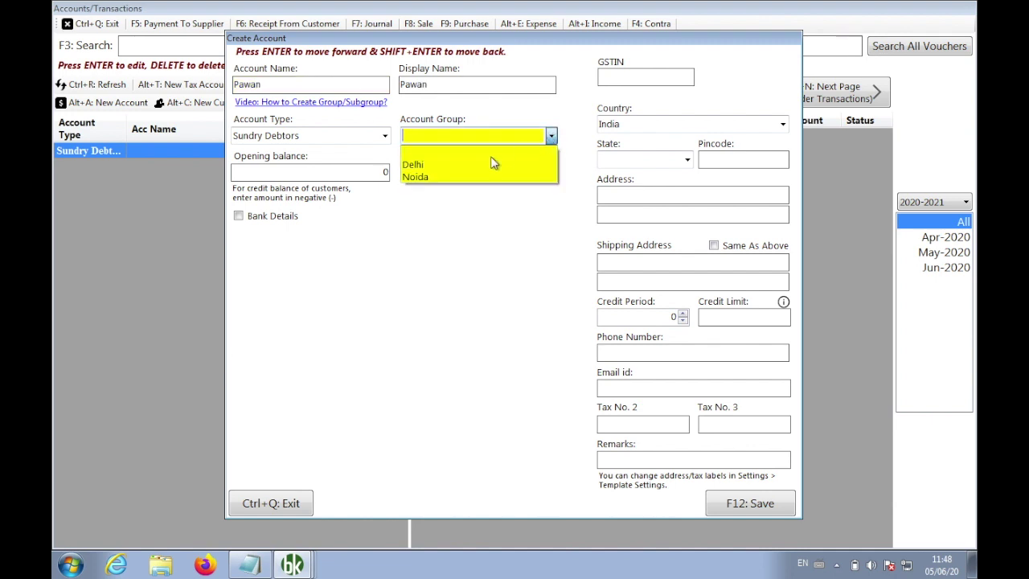
click(485, 171)
click(356, 172)
text(3000)
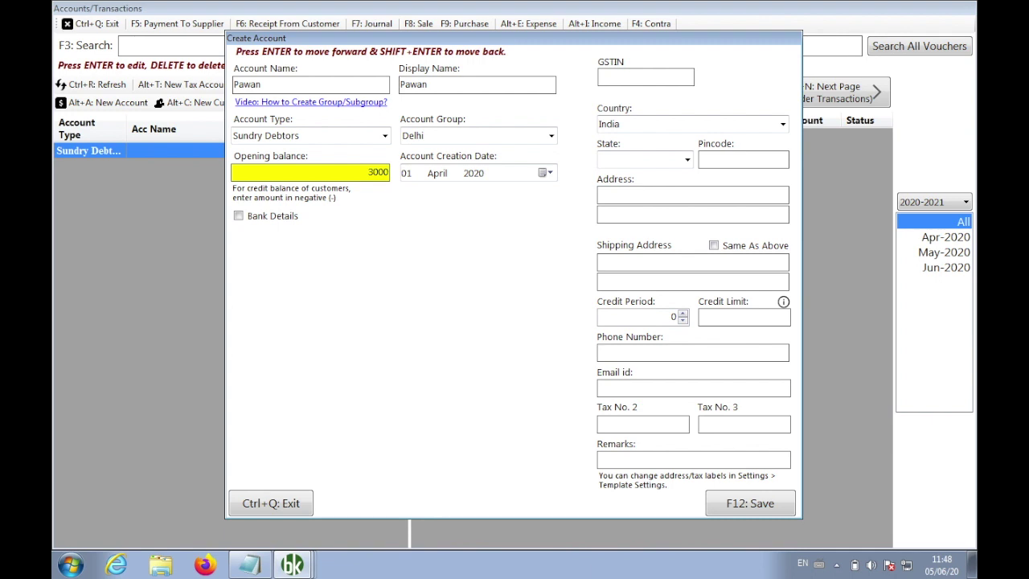
click(732, 506)
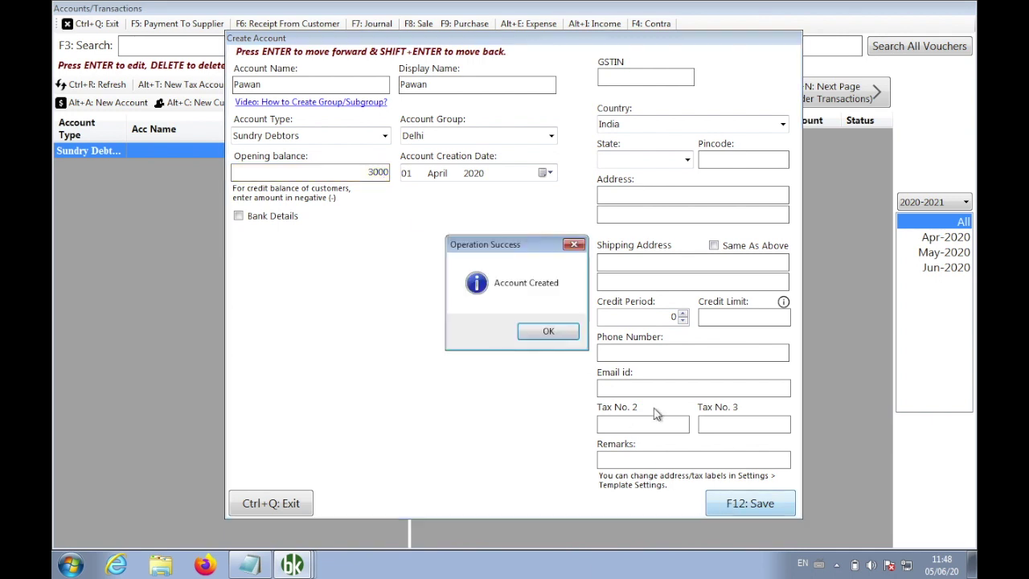
click(548, 332)
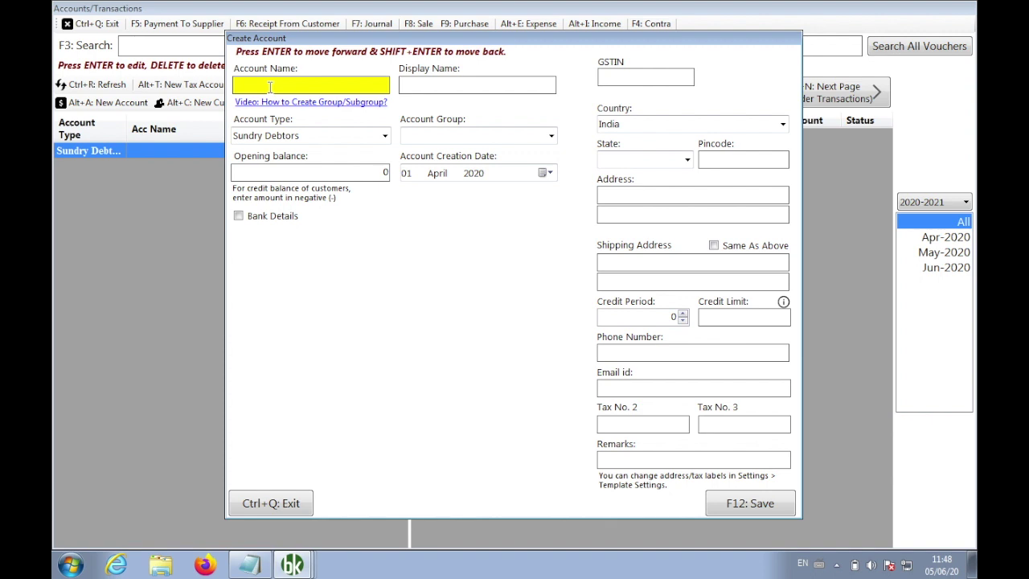
Create a Noida-group customer with a 1,200 opening balance and close the form
text(Nilesh)
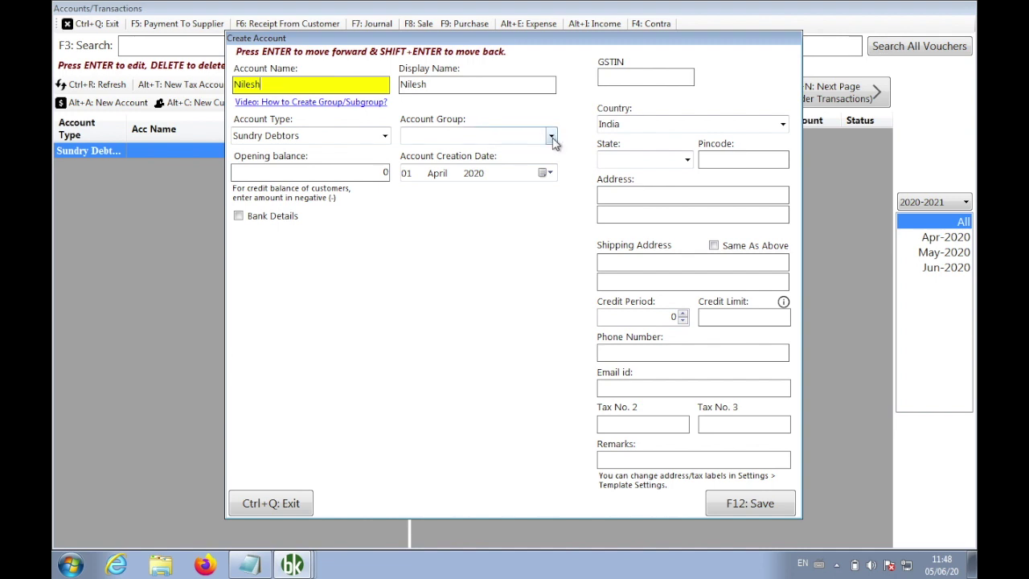
click(551, 137)
click(491, 178)
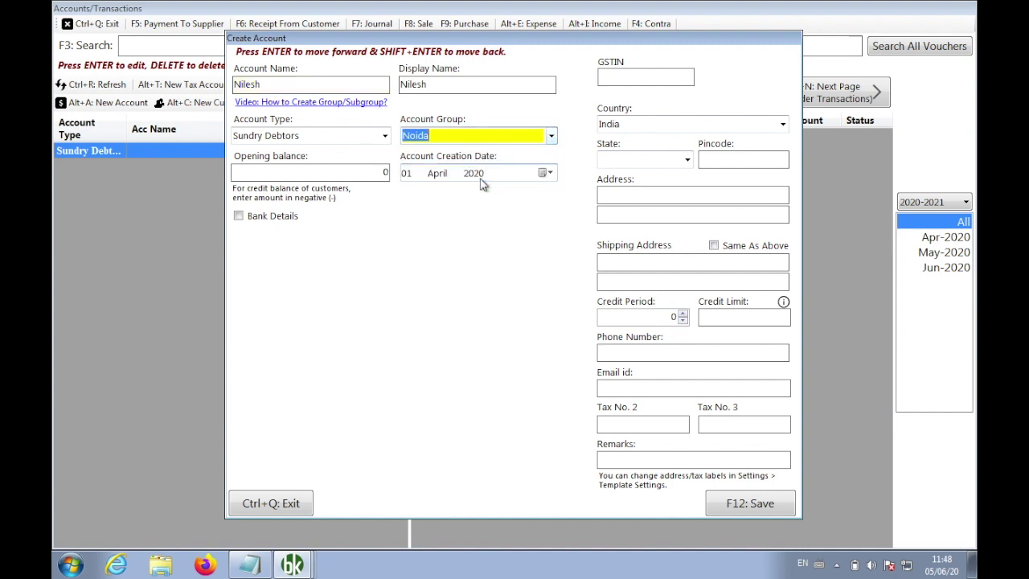
click(344, 169)
text(1200)
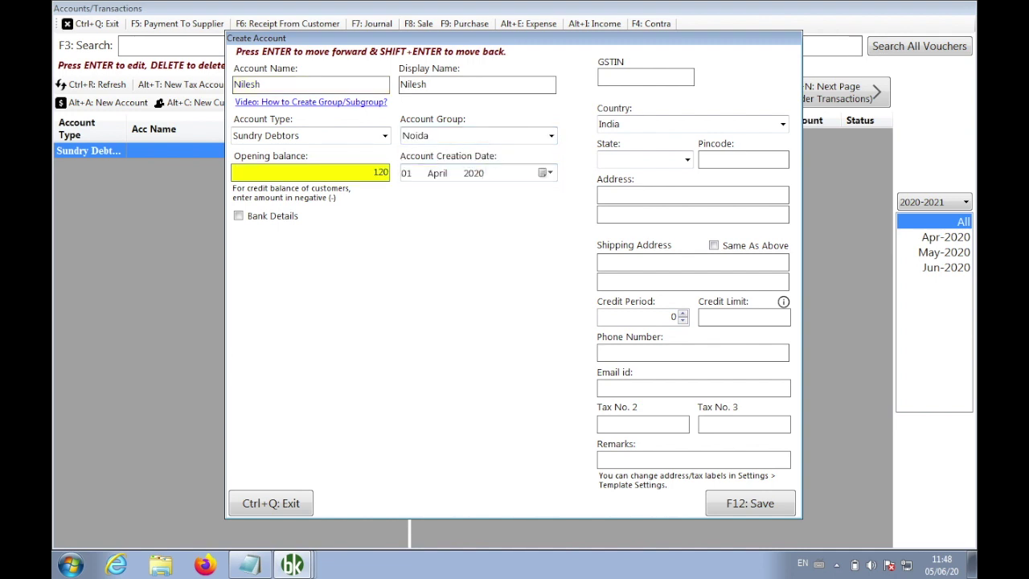
click(733, 505)
click(552, 332)
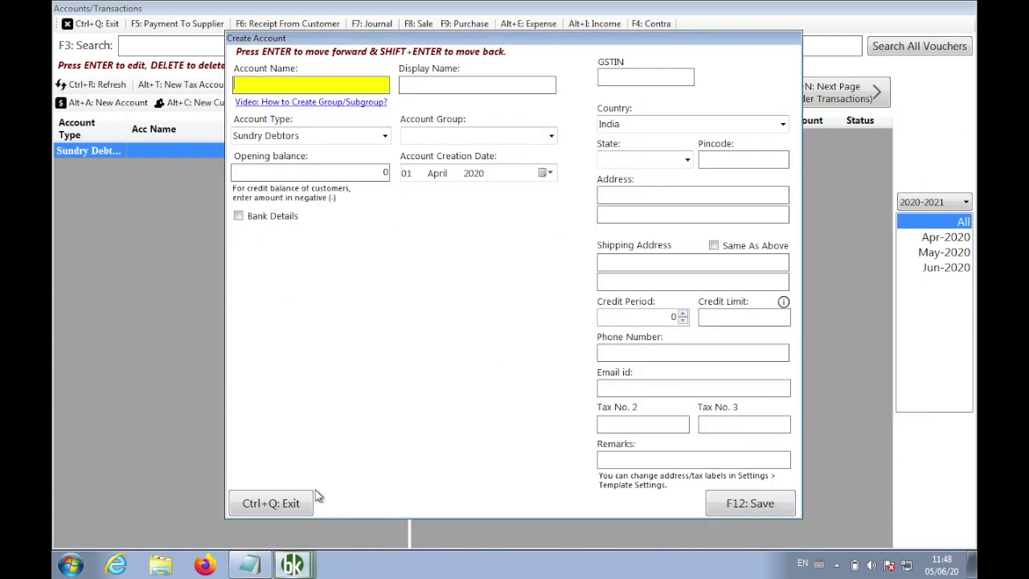
click(288, 505)
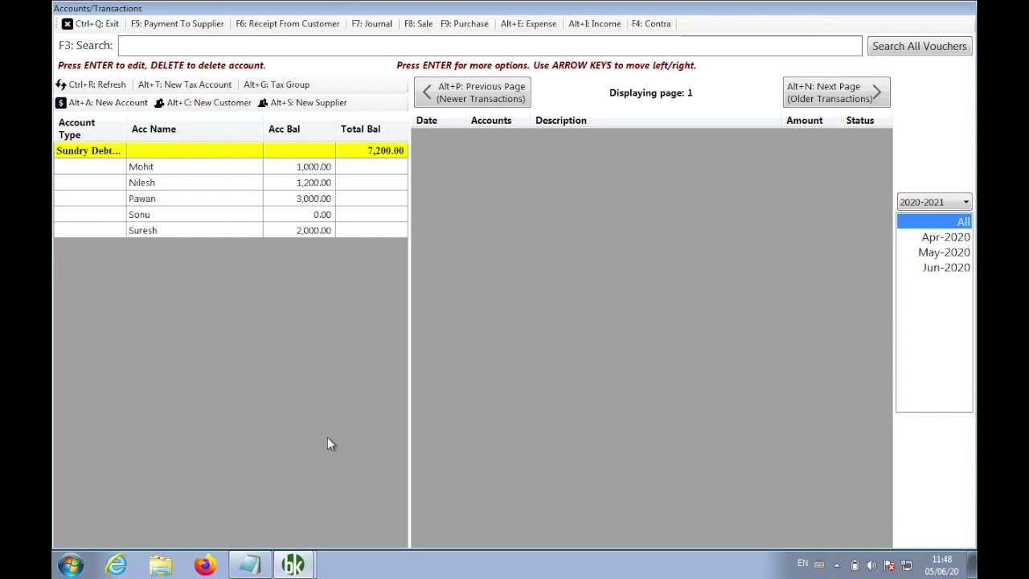
Add the lines '3 Customer : Delhi' and '2 Customer : Noida', then minimize Notepad
click(251, 565)
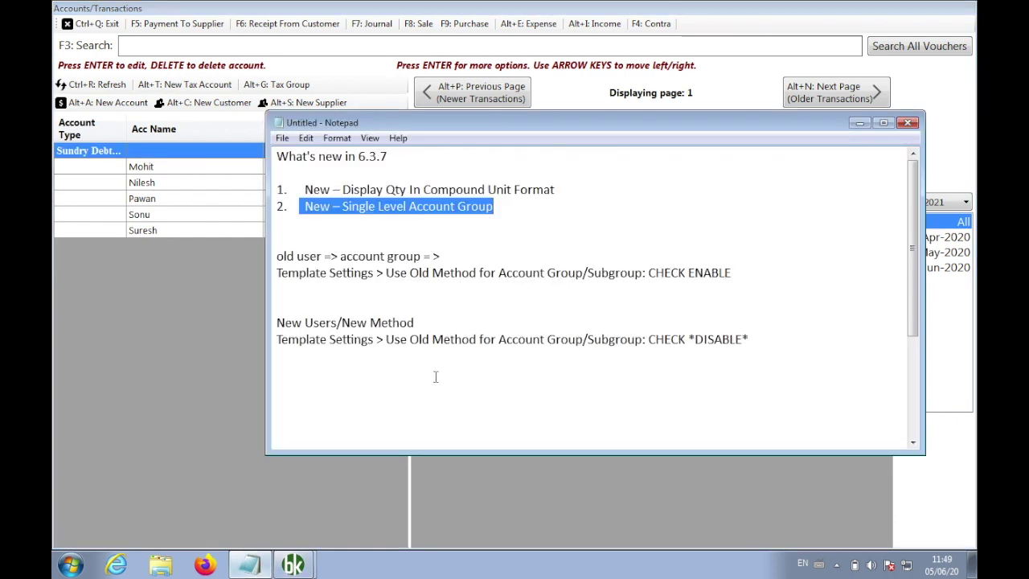
click(435, 377)
key(Return)
text(3)
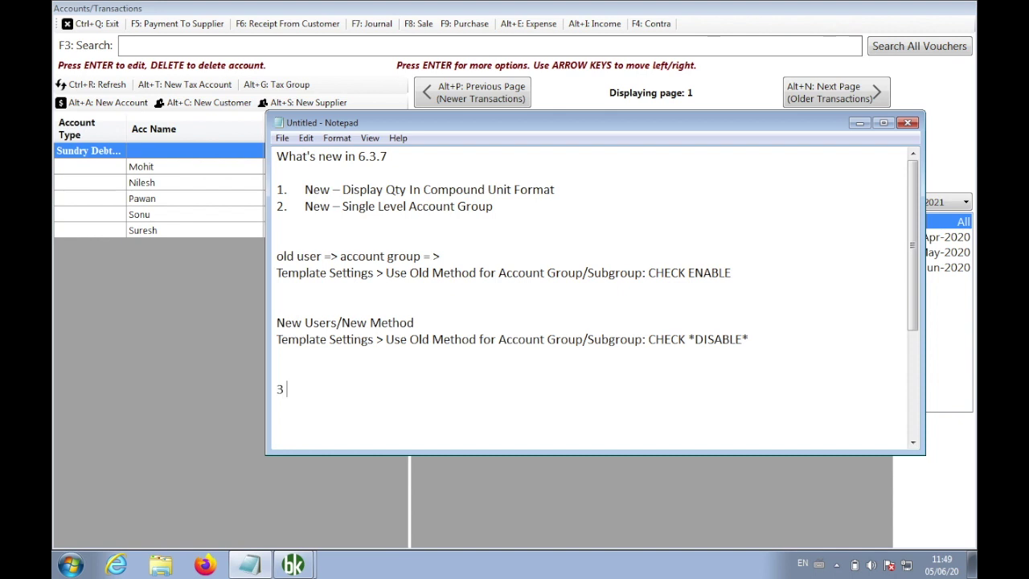
text( Customer : Delhi)
key(Return)
text(2 Customer : Noida)
key(Left)
key(Left)
key(Left)
key(Left)
key(Left)
key(Left)
key(Left)
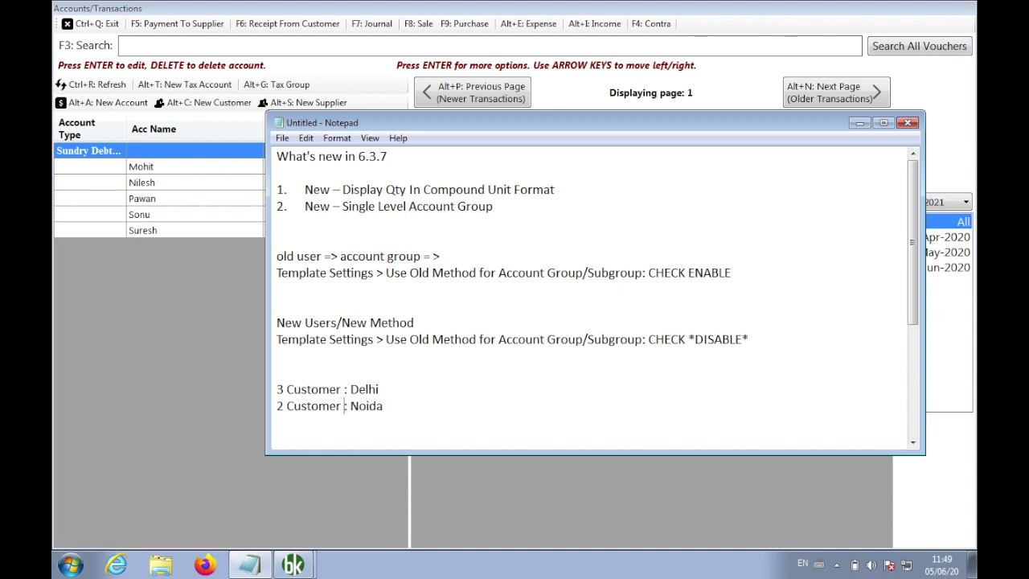
click(141, 381)
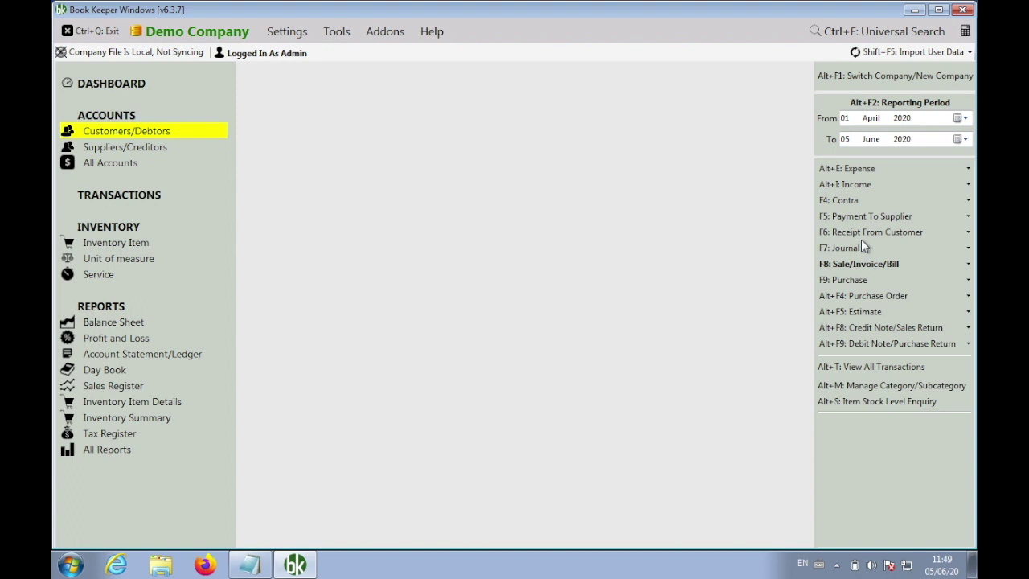
Display the Account Group Balances report with Account Group set to ALL, maximized
click(122, 453)
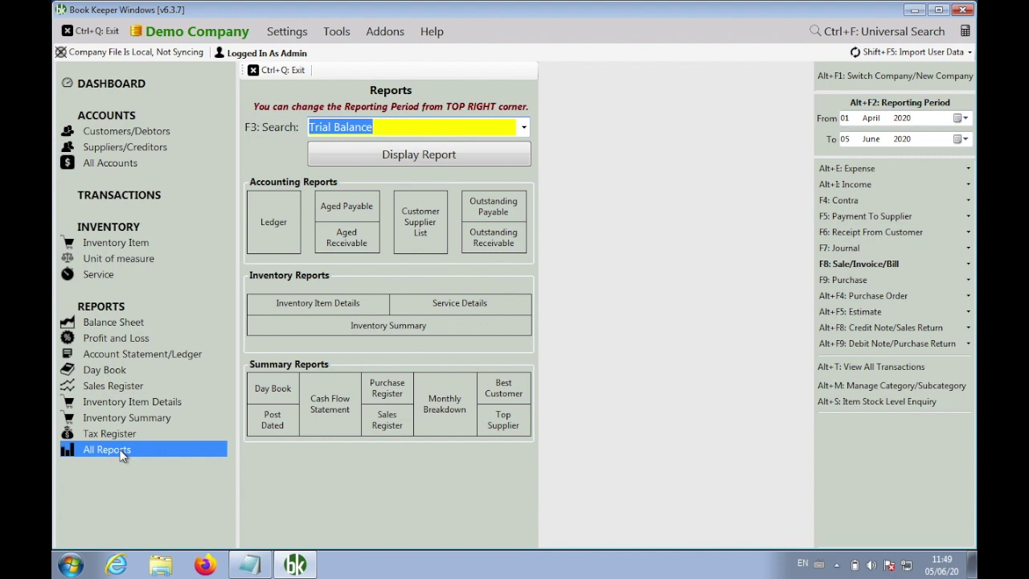
text(account Group)
key(Return)
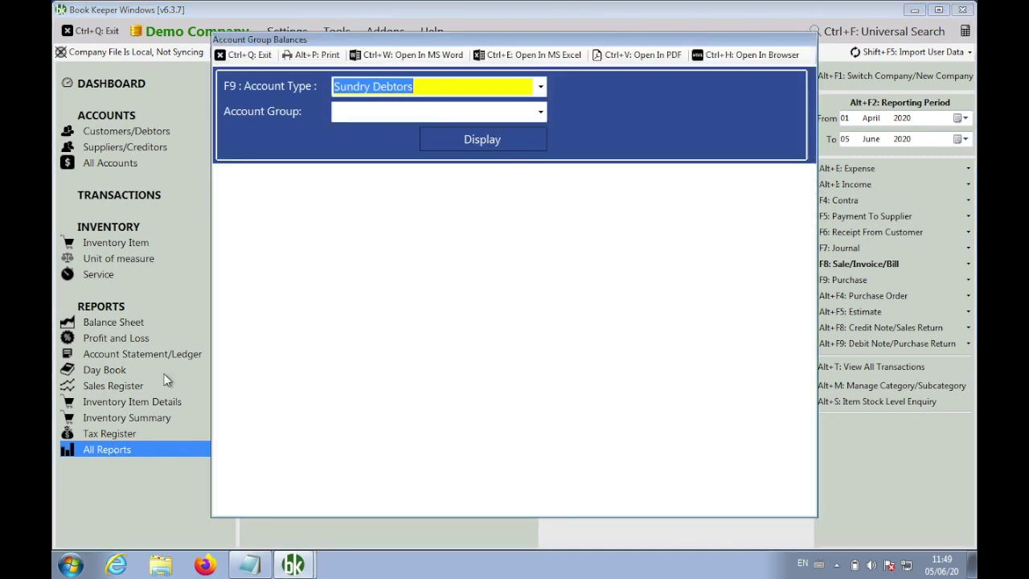
click(474, 141)
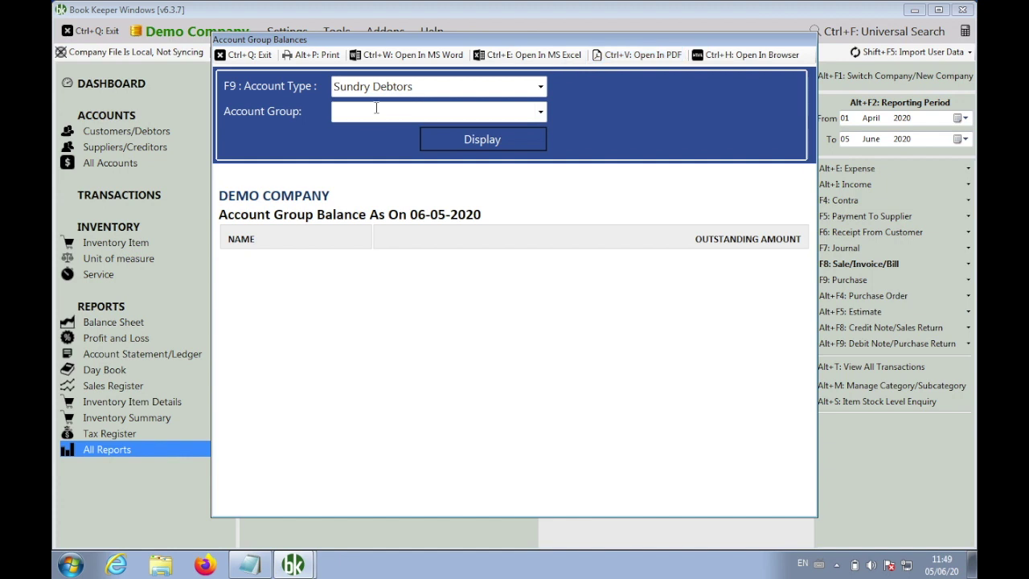
click(540, 113)
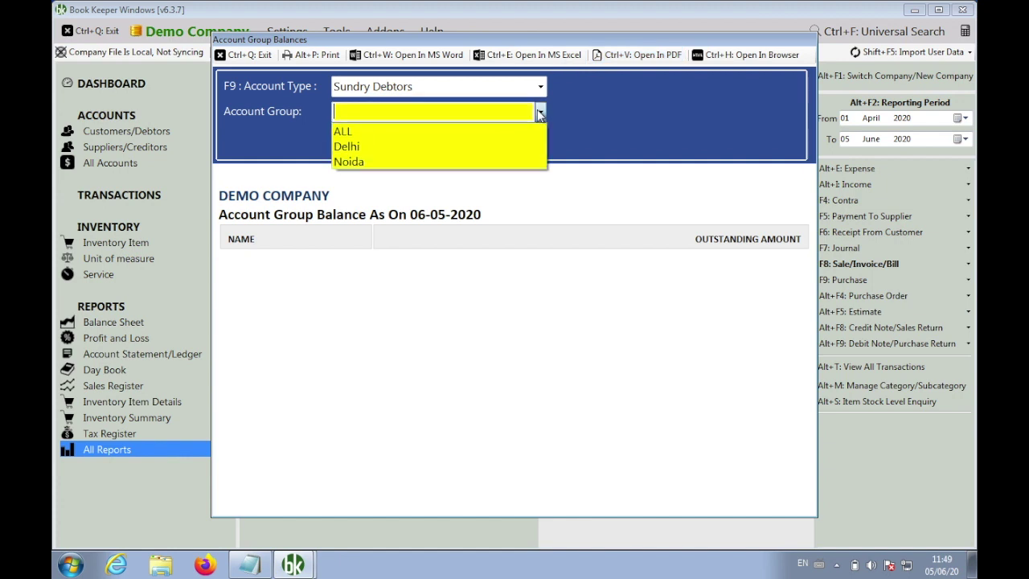
click(399, 133)
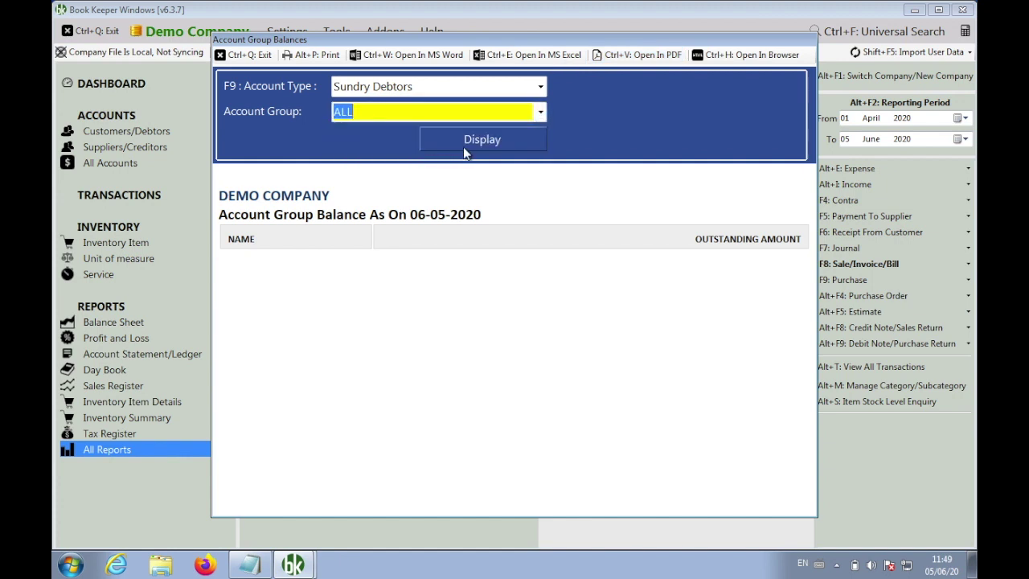
click(471, 145)
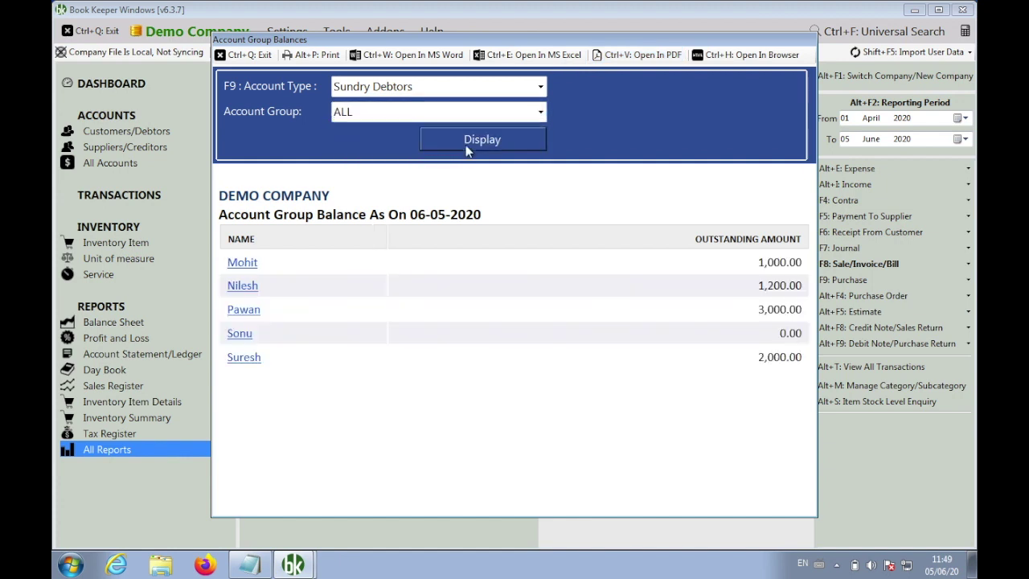
double_click(688, 40)
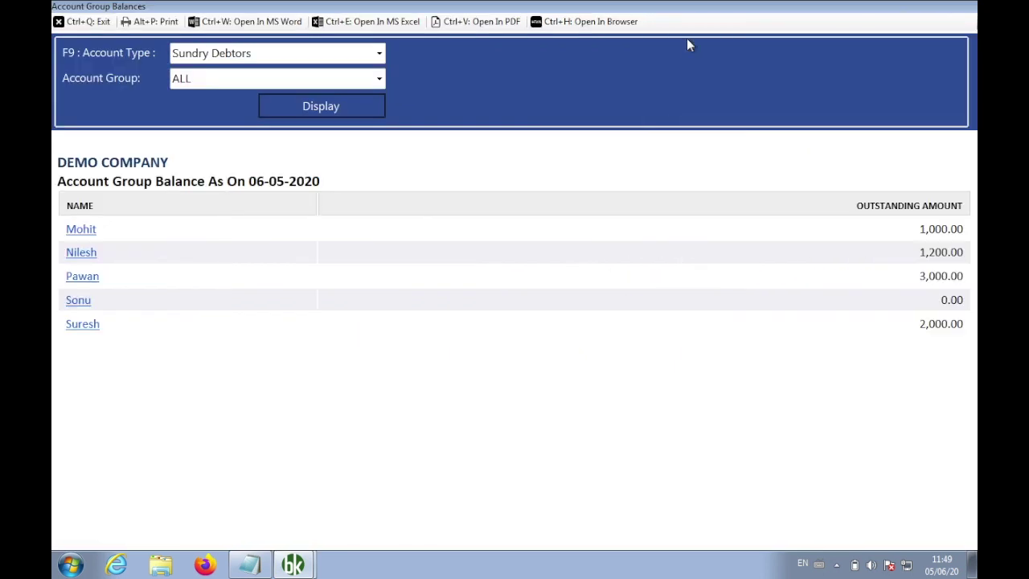
Filter Account Group Balances to Delhi, then to Noida, and close the report
click(376, 80)
click(318, 113)
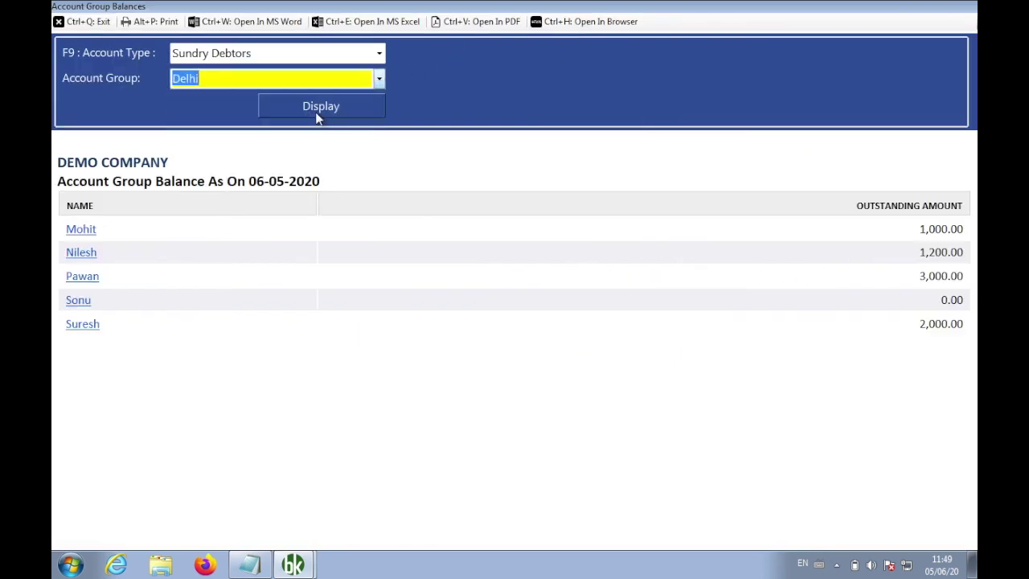
click(328, 110)
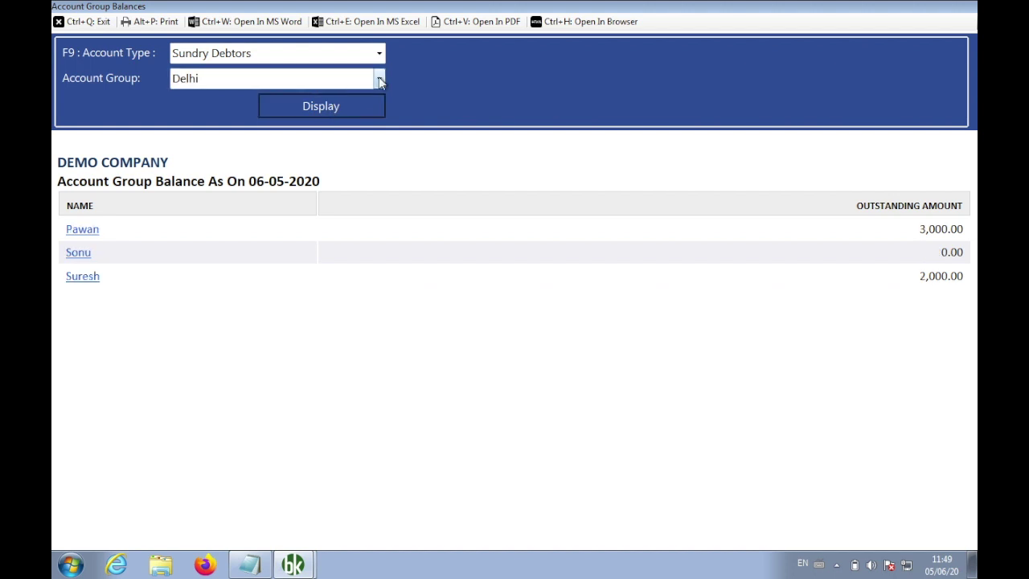
click(379, 76)
click(318, 129)
click(328, 106)
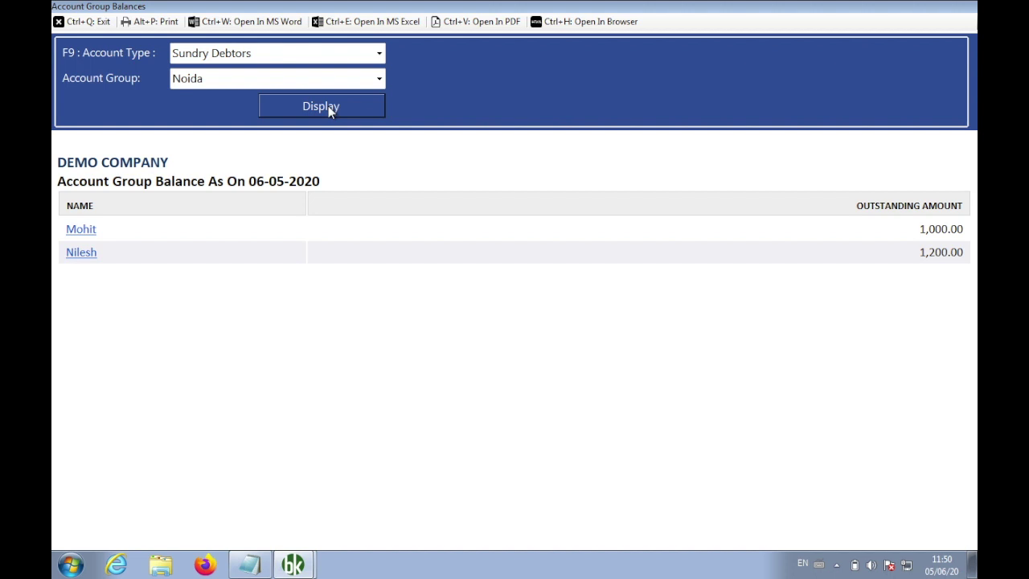
click(89, 22)
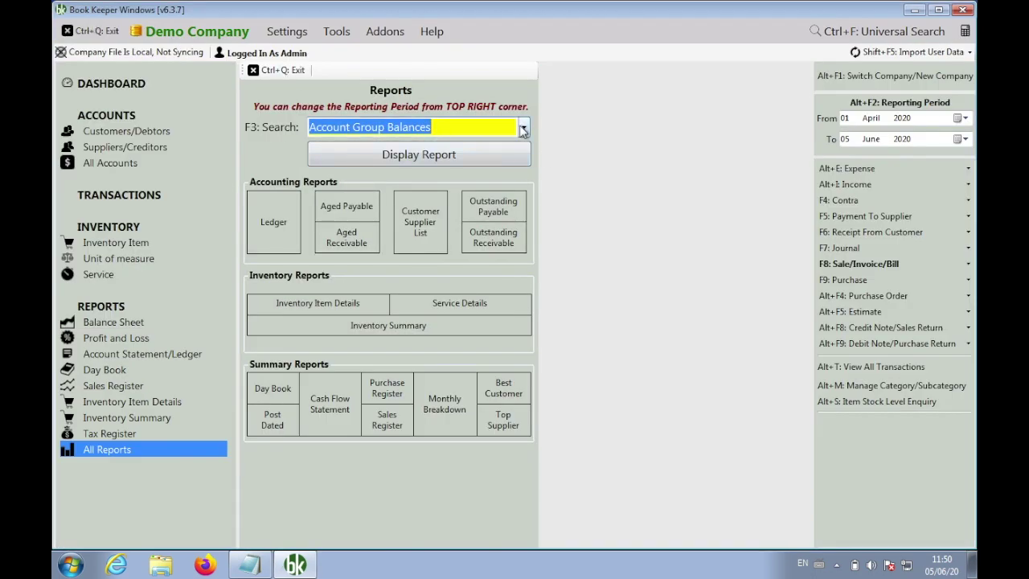
Show the dropdown list of all available reports on the Reports page
click(523, 128)
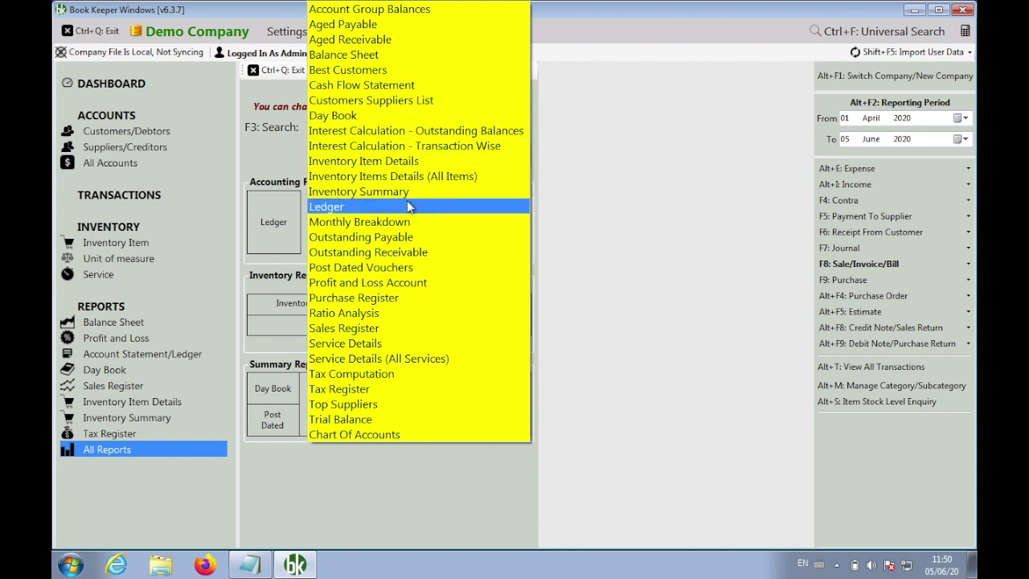
Confirm the Aged Receivable report offers an Account Group filter listing Delhi/Noida, keeping ALL
click(397, 44)
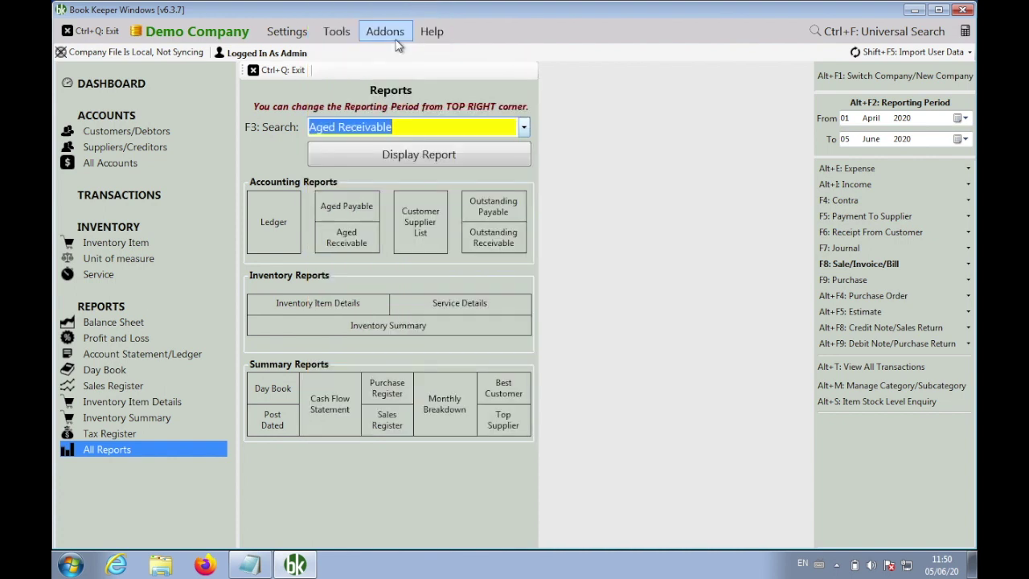
click(433, 157)
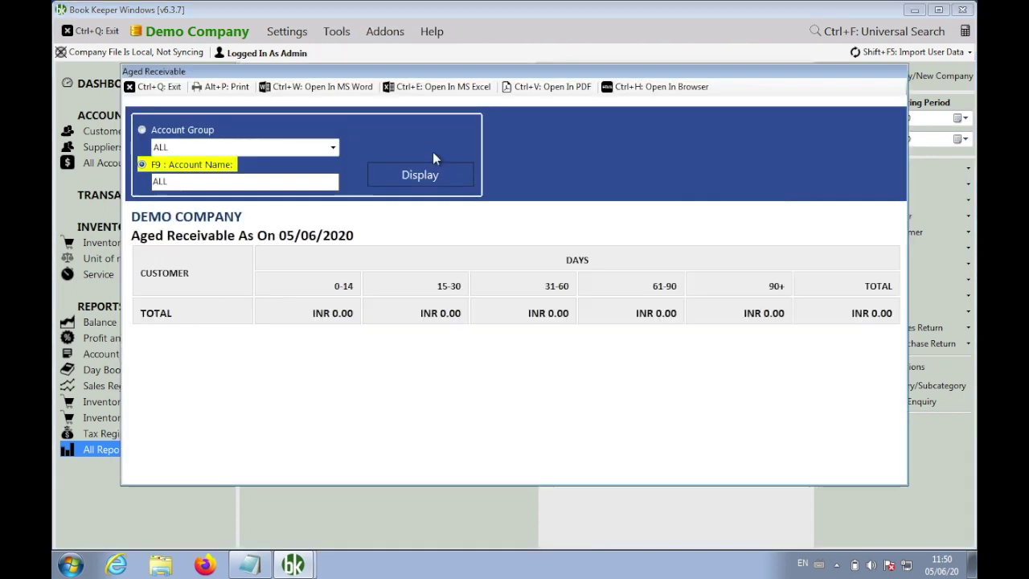
click(184, 134)
click(333, 149)
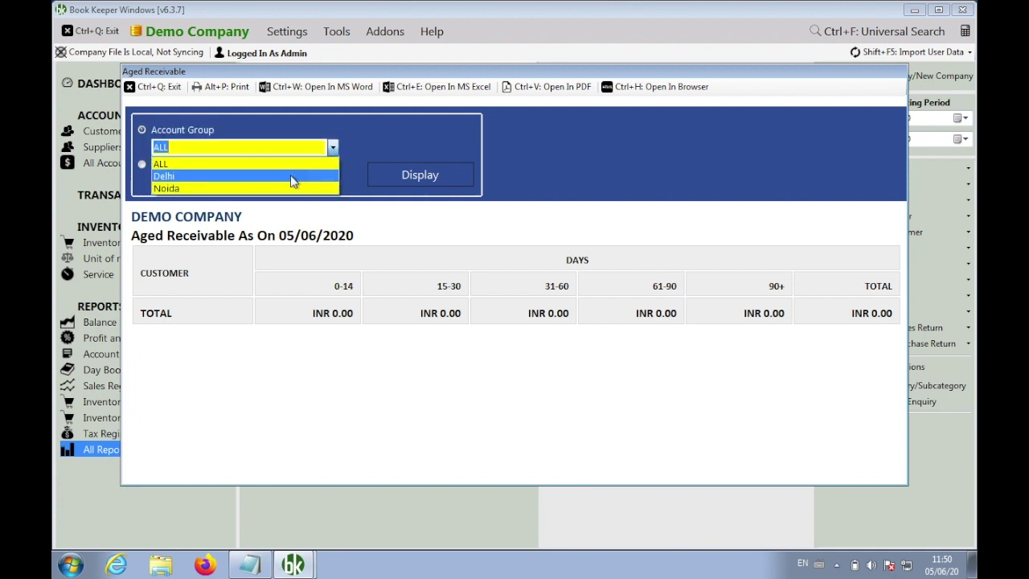
click(418, 130)
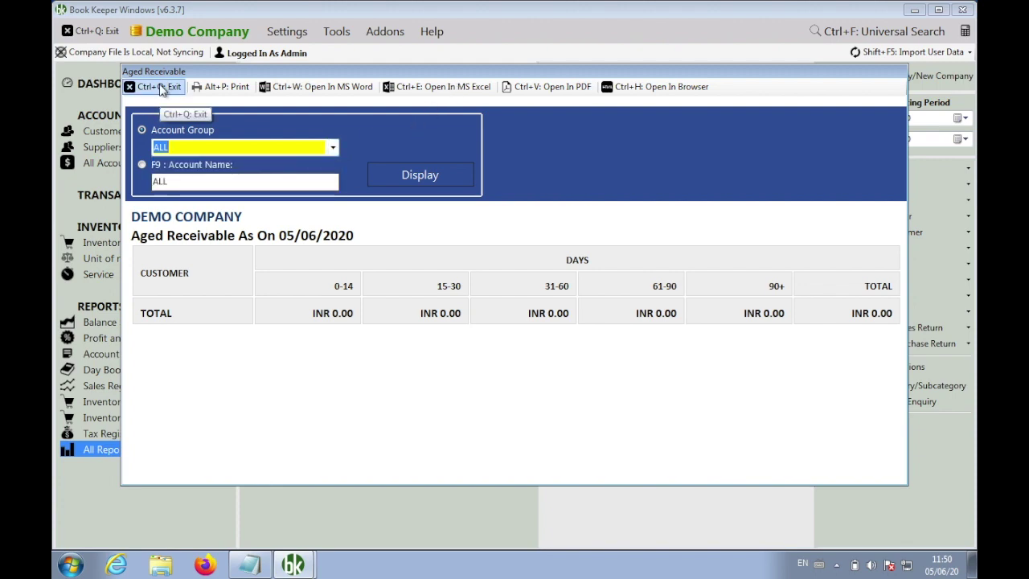
click(161, 88)
Confirm Outstanding Receivable also offers the Account Group filter, then return to the all-reports list
click(523, 129)
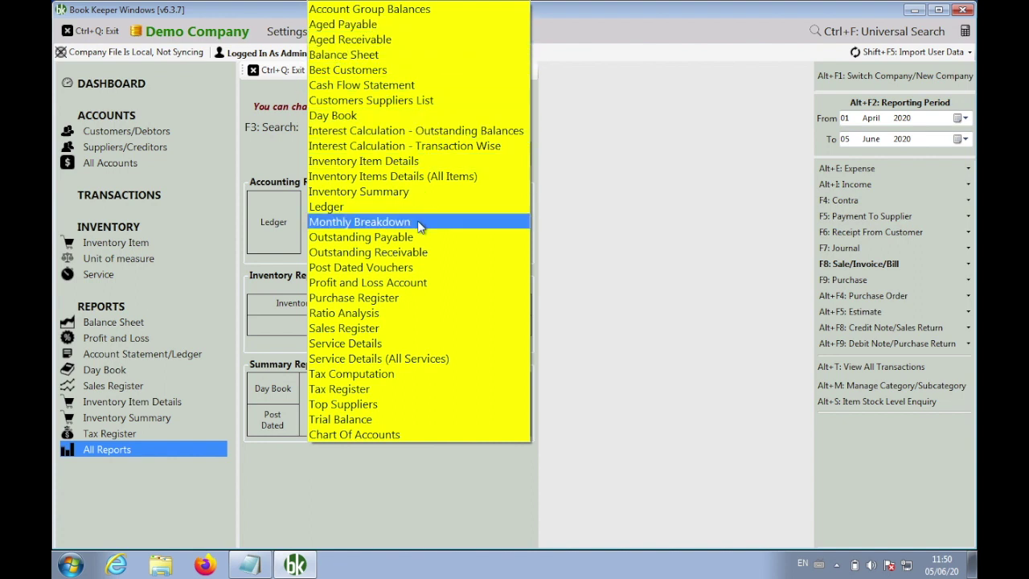
click(420, 251)
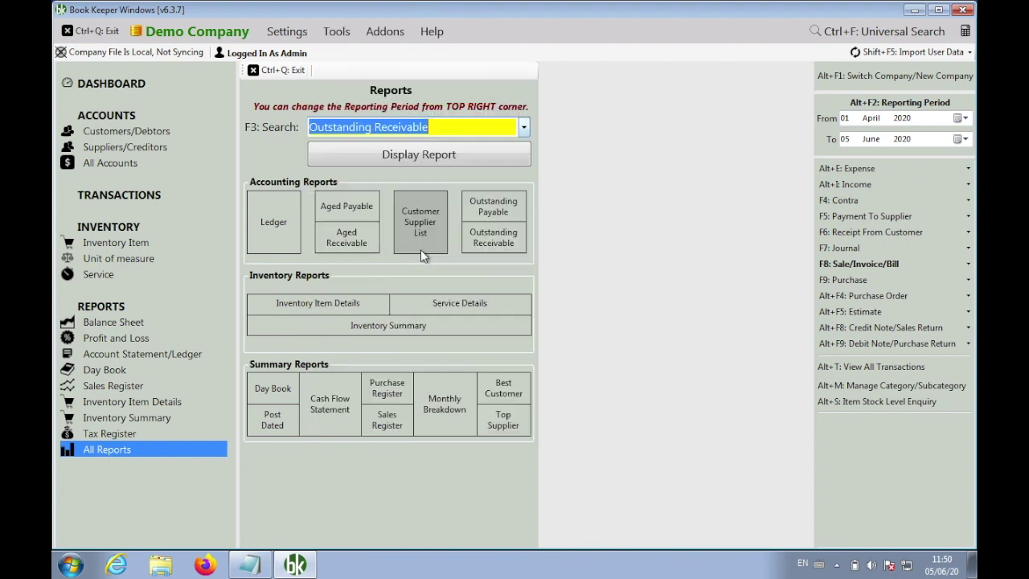
click(483, 157)
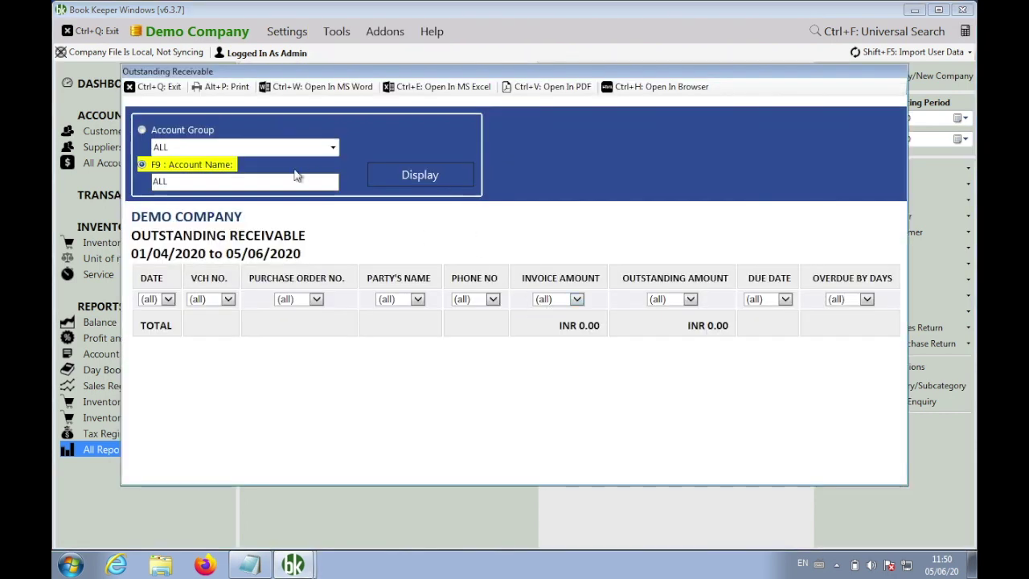
click(201, 134)
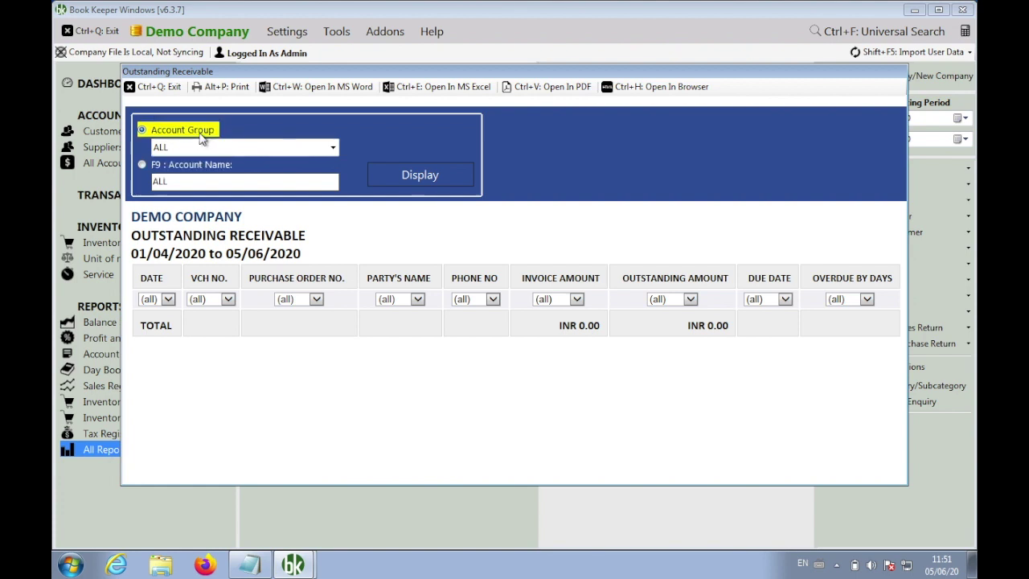
click(333, 149)
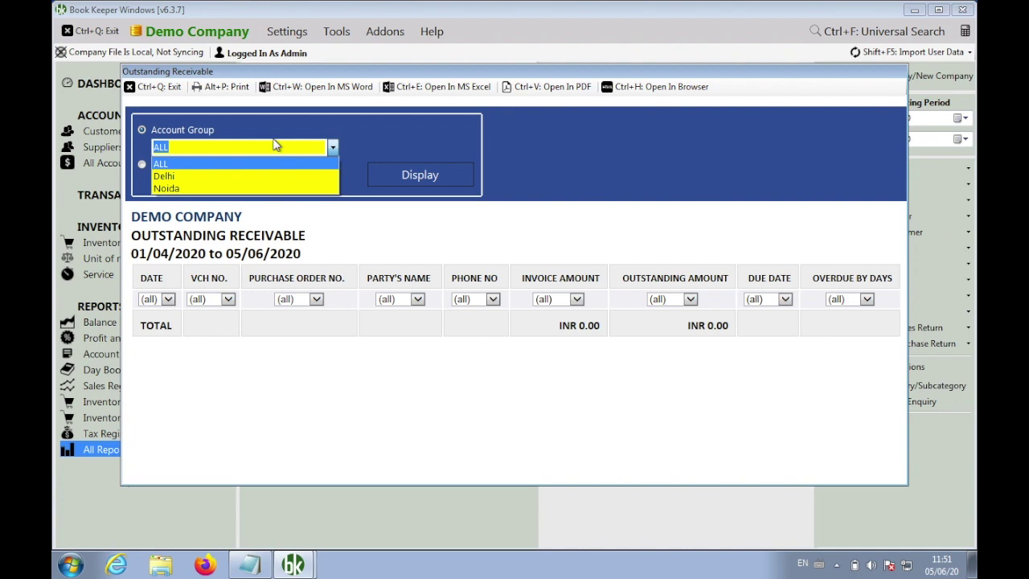
click(275, 146)
click(160, 87)
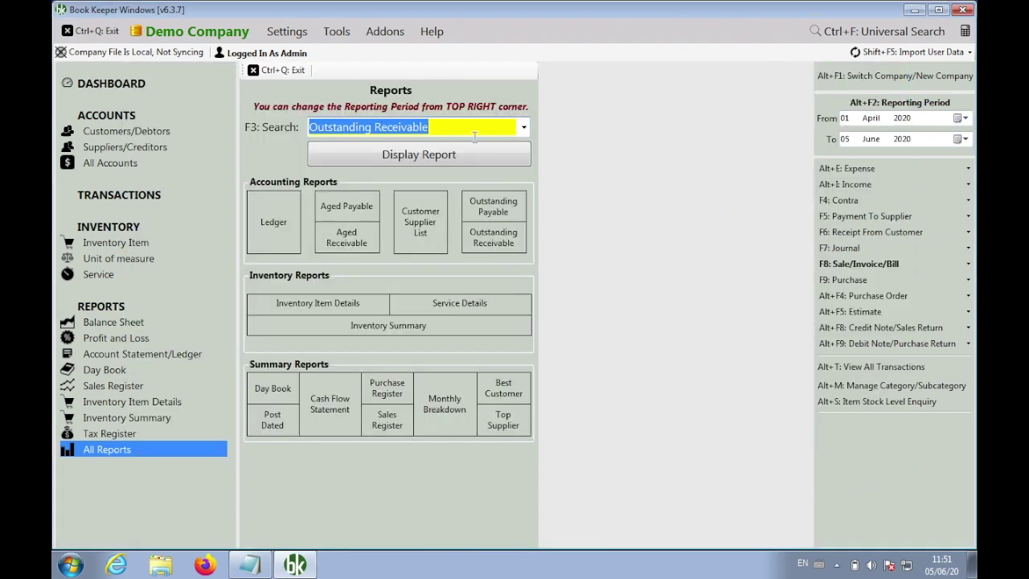
click(523, 130)
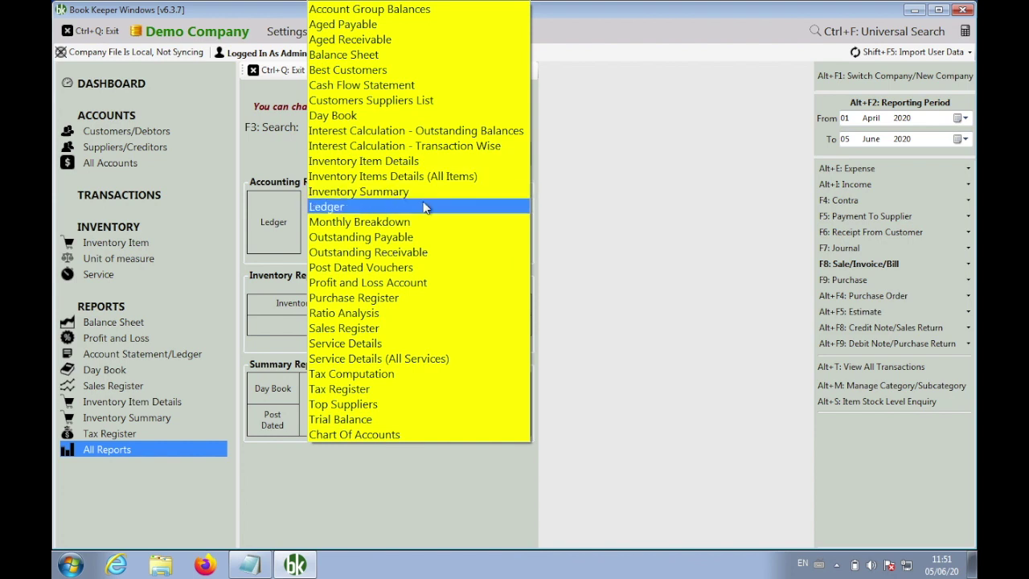
Filter the Ledger report to the Delhi account group, decline the 0-account report, and return to Notepad
click(424, 209)
click(424, 158)
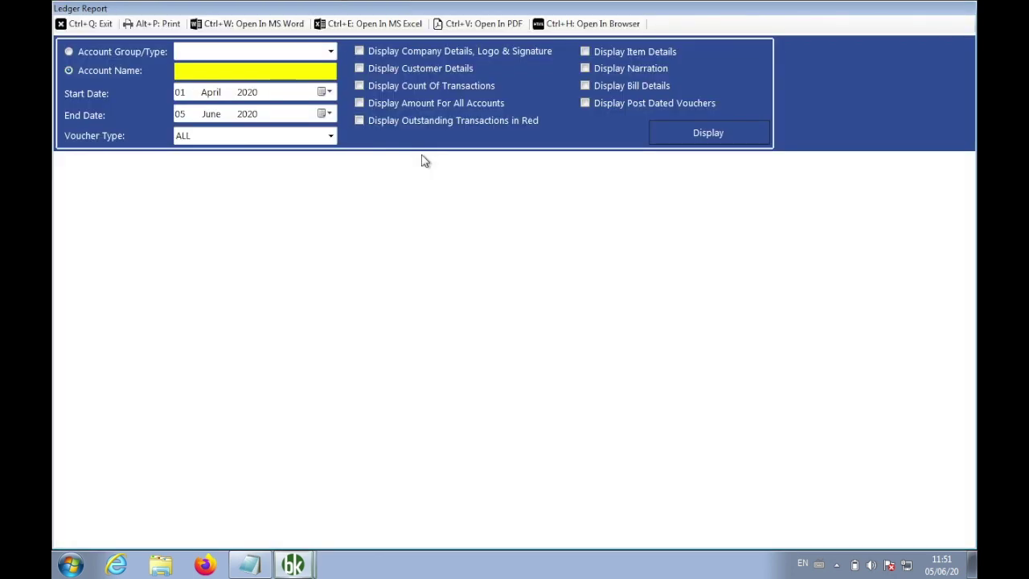
click(158, 54)
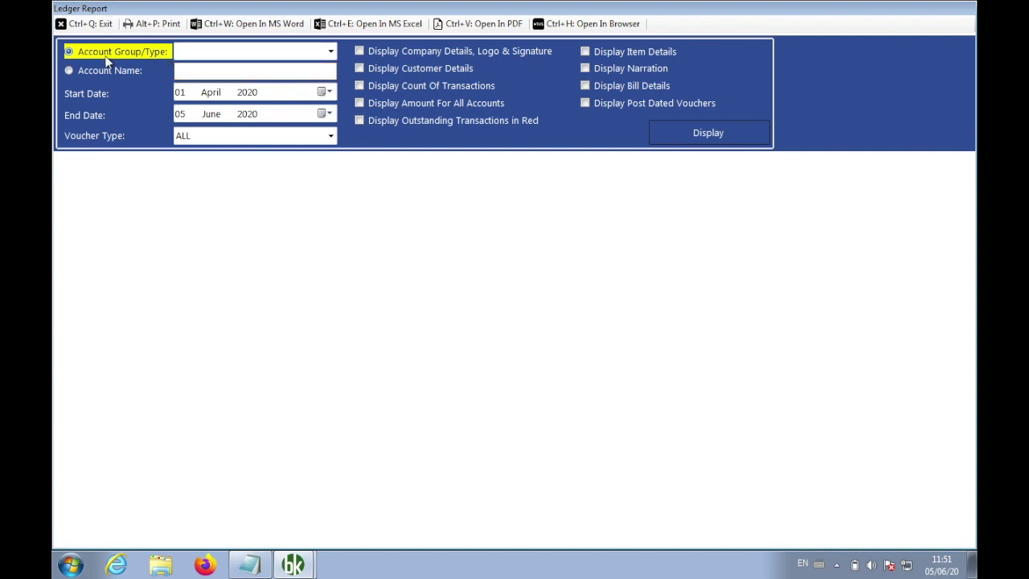
click(331, 53)
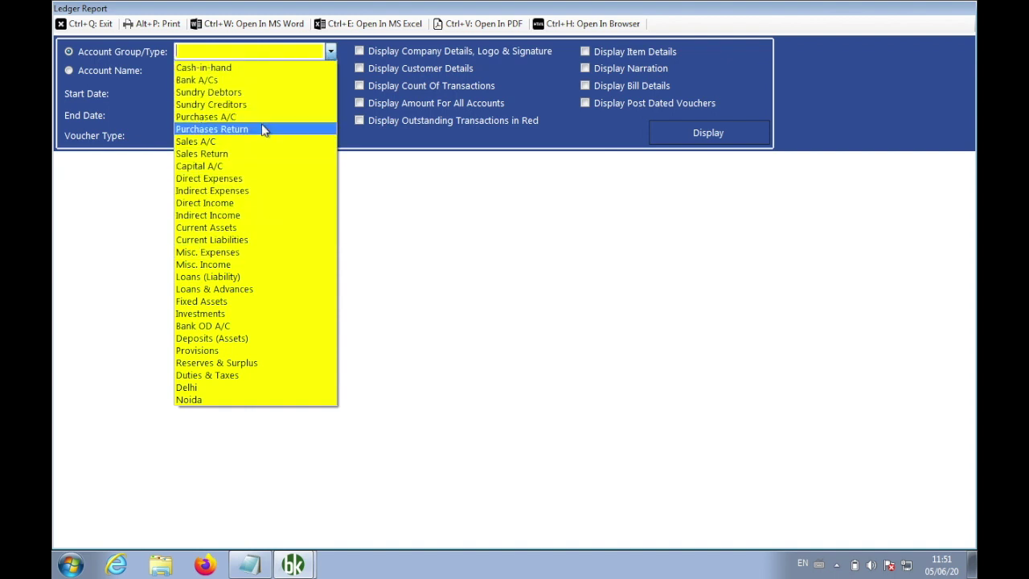
click(239, 391)
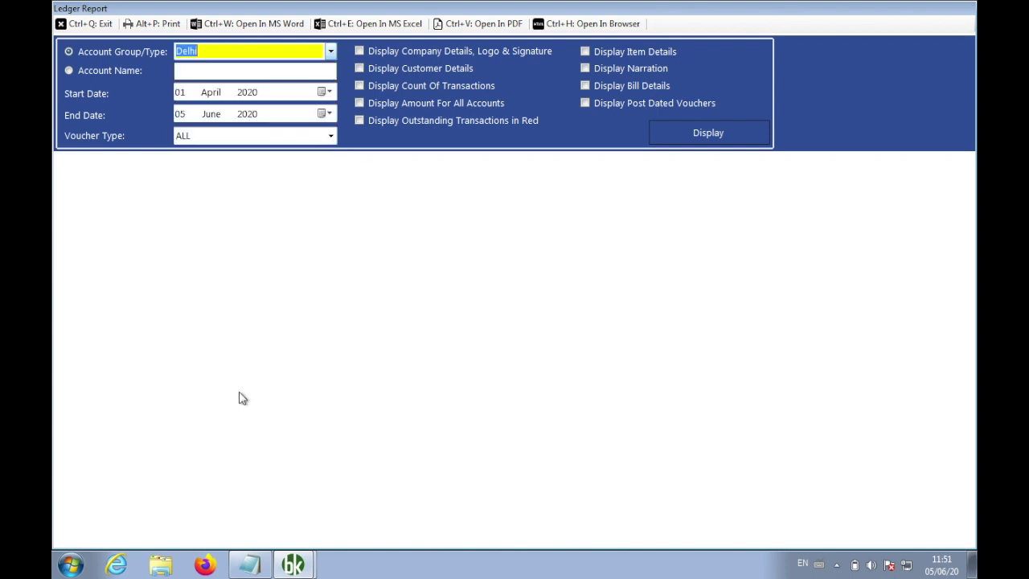
click(677, 138)
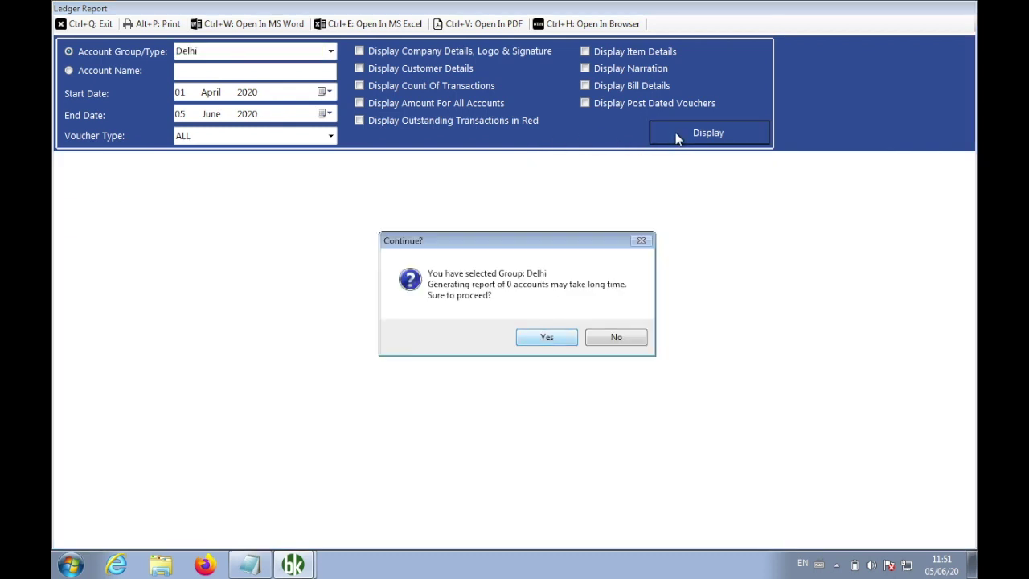
click(613, 341)
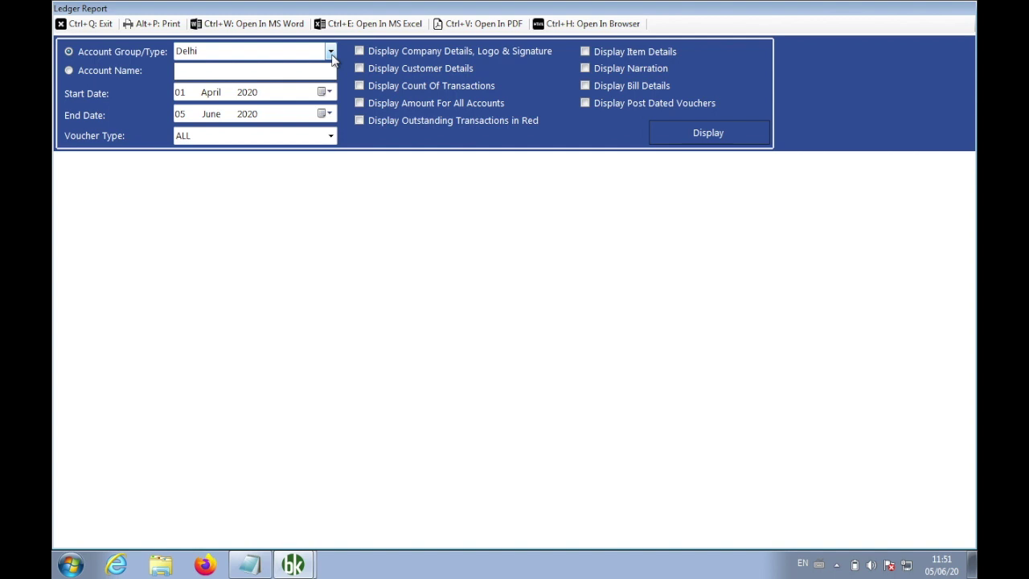
click(150, 54)
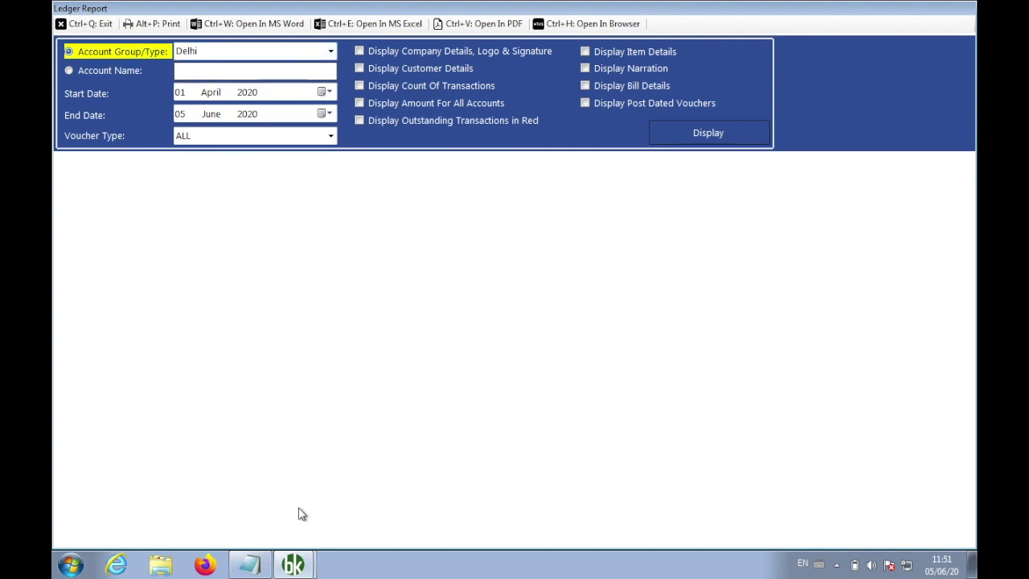
click(256, 563)
click(411, 414)
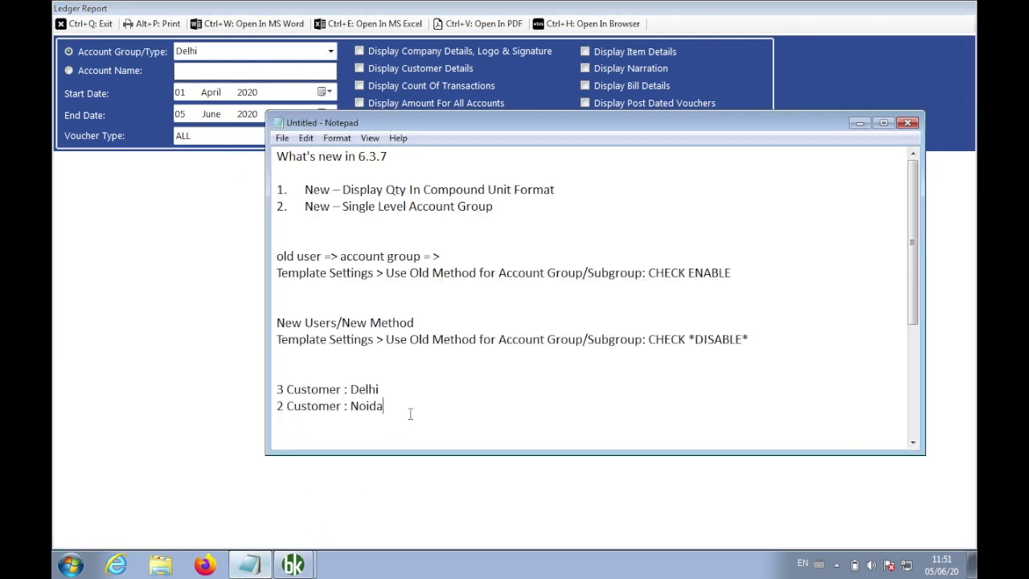
Type 'Aged Payable/Aged Receivable/Outstanding Payable/Outstanding Receivable/Ledger report/Account Group Balance' on a new line
scroll(410, 414, down, 1)
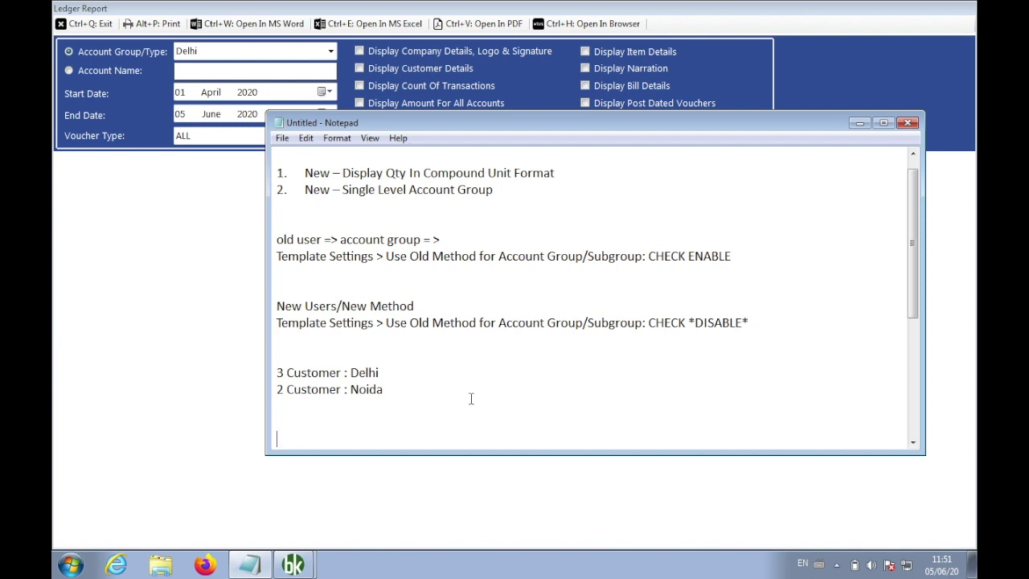
key(Return)
key(Return)
key(Return)
key(Return)
key(Return)
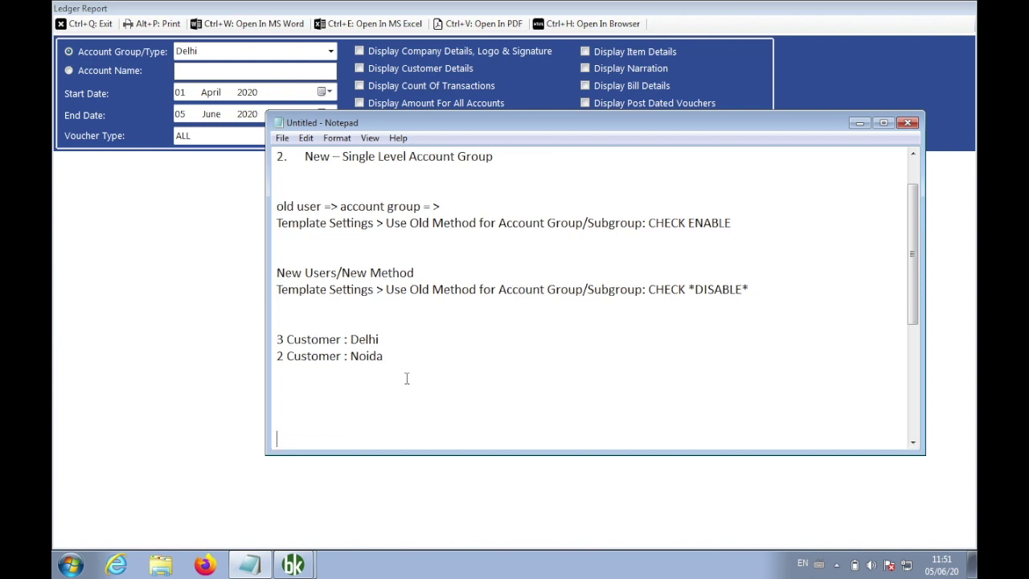
text(Aged Payable/Age)
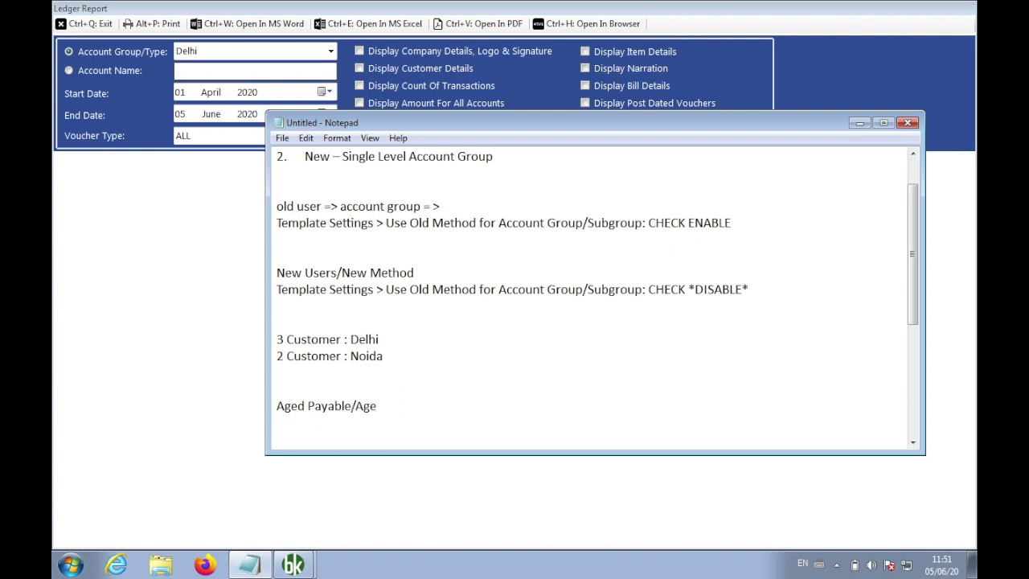
text(d Receivable/Outstanding )
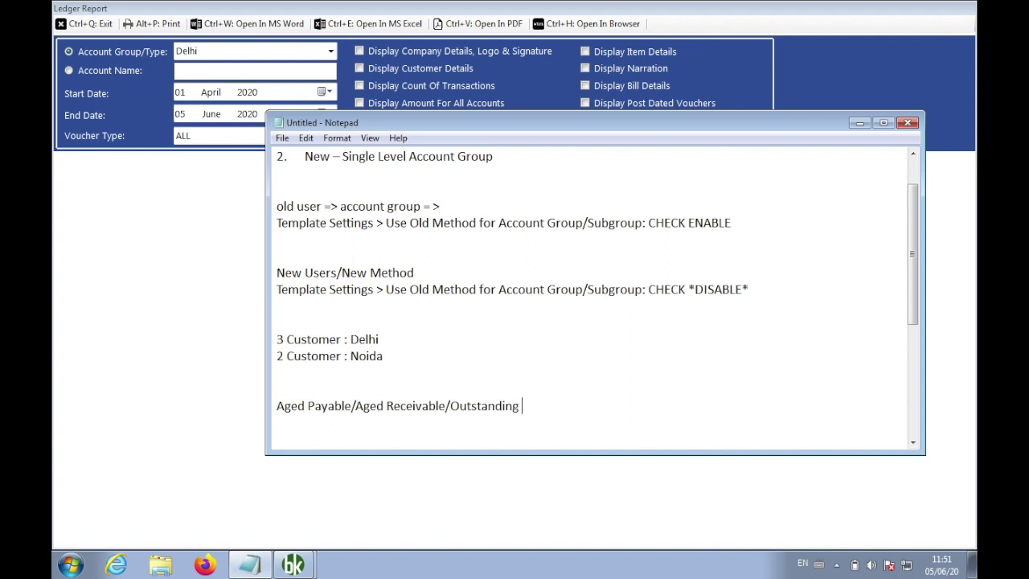
text(Payable/Out)
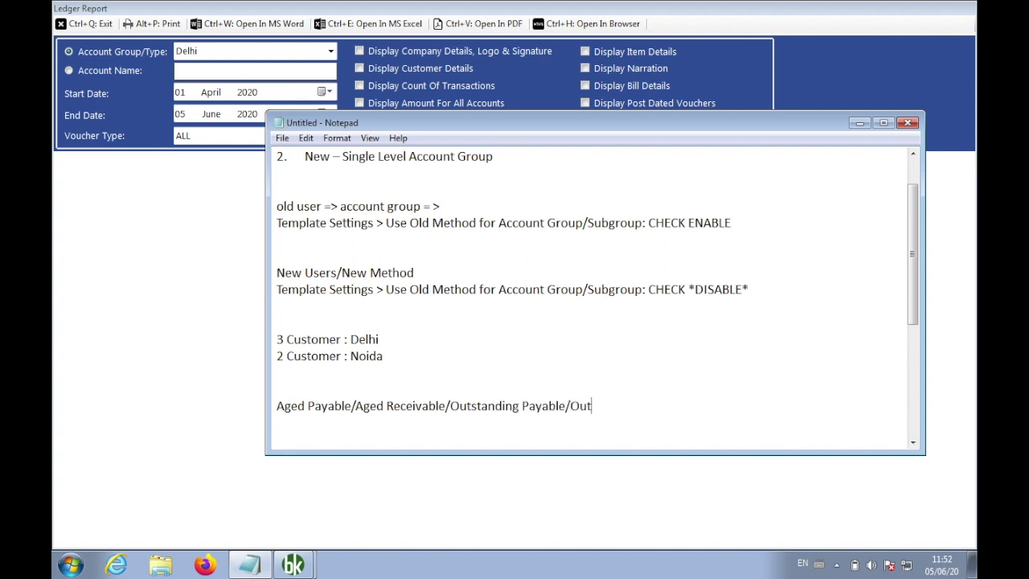
text(standing Receivable/)
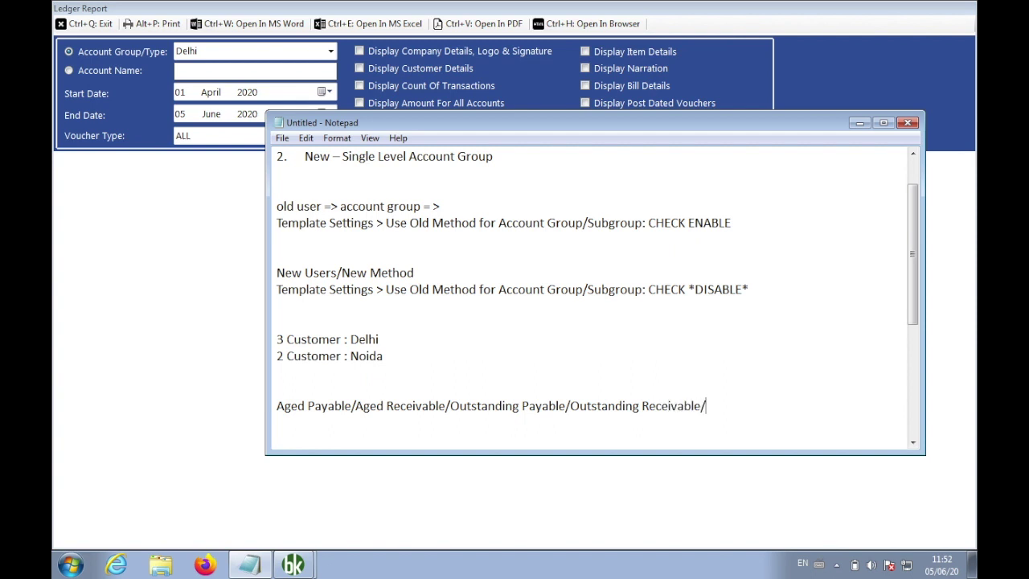
text(Ledger report)
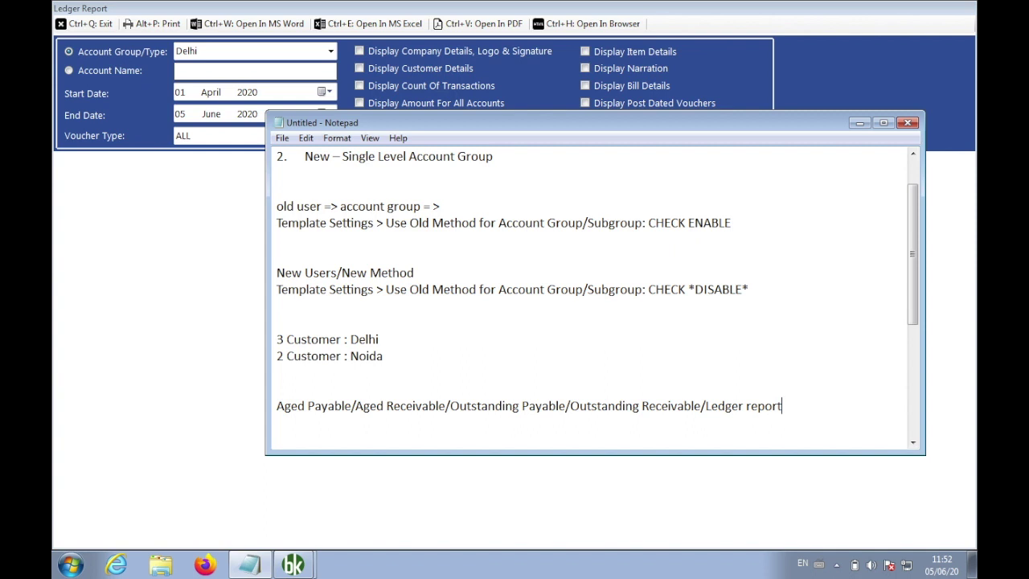
text(/Account Group Balance)
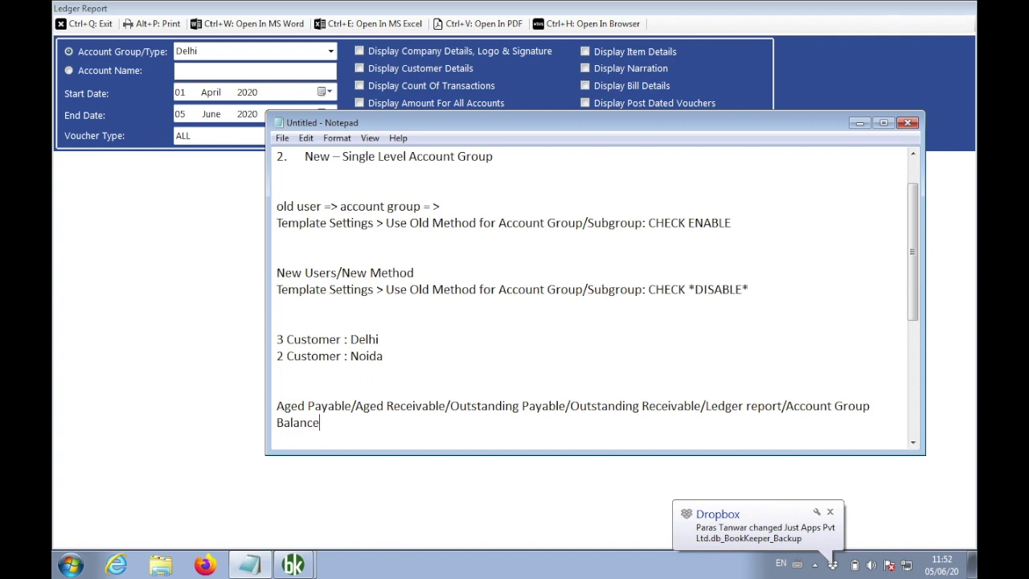
Add 'Account Type, Account Group' beneath the report list, then go back to the Ledger report
click(831, 514)
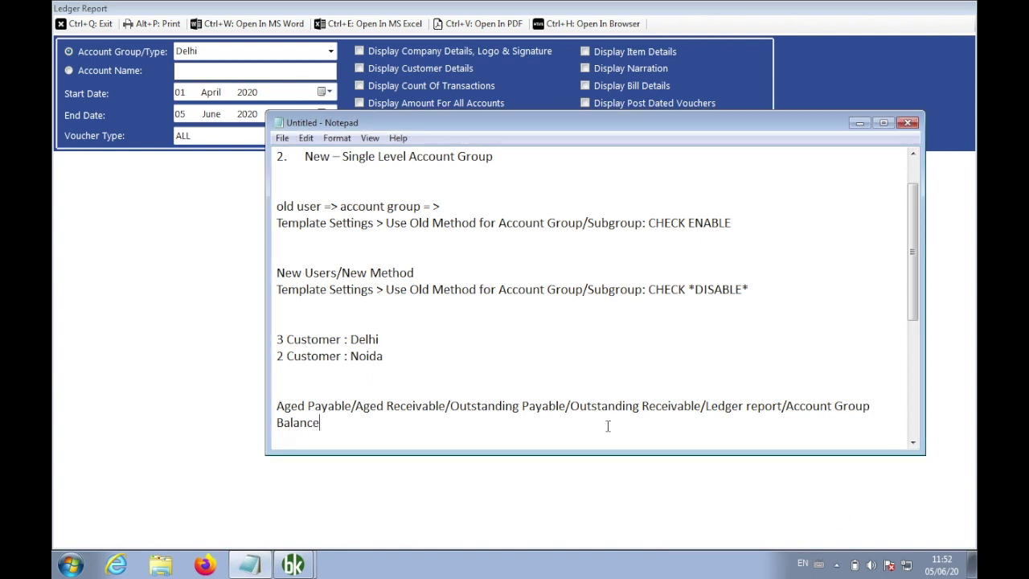
key(Up)
key(BackSpace)
text(Account Type)
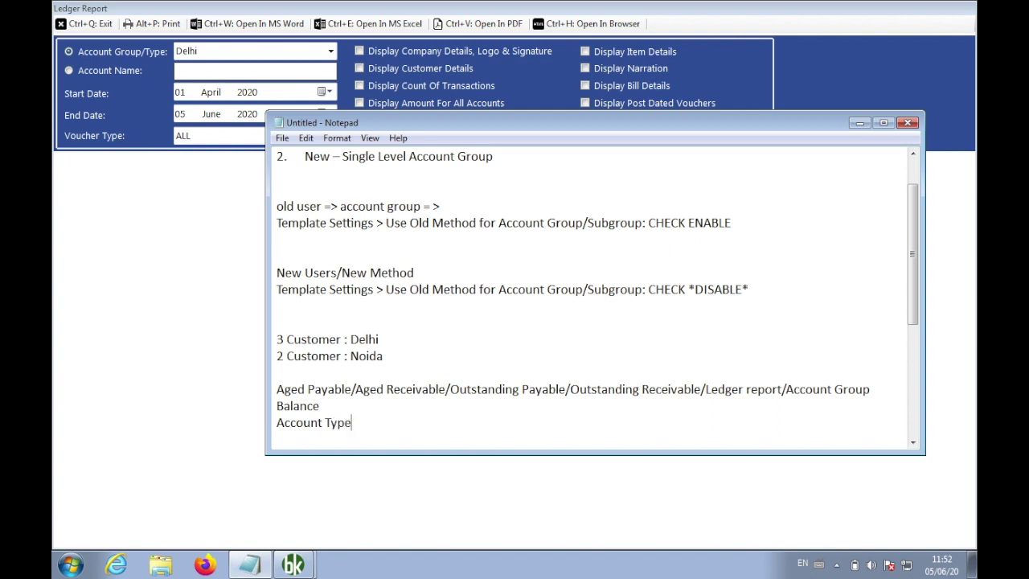
text(, Account Group)
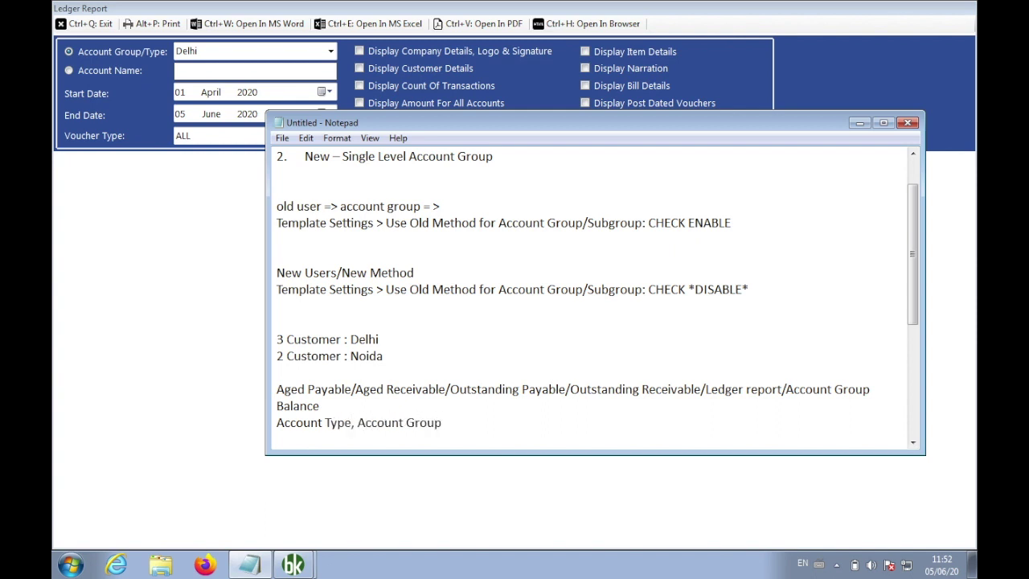
shift+click(358, 423)
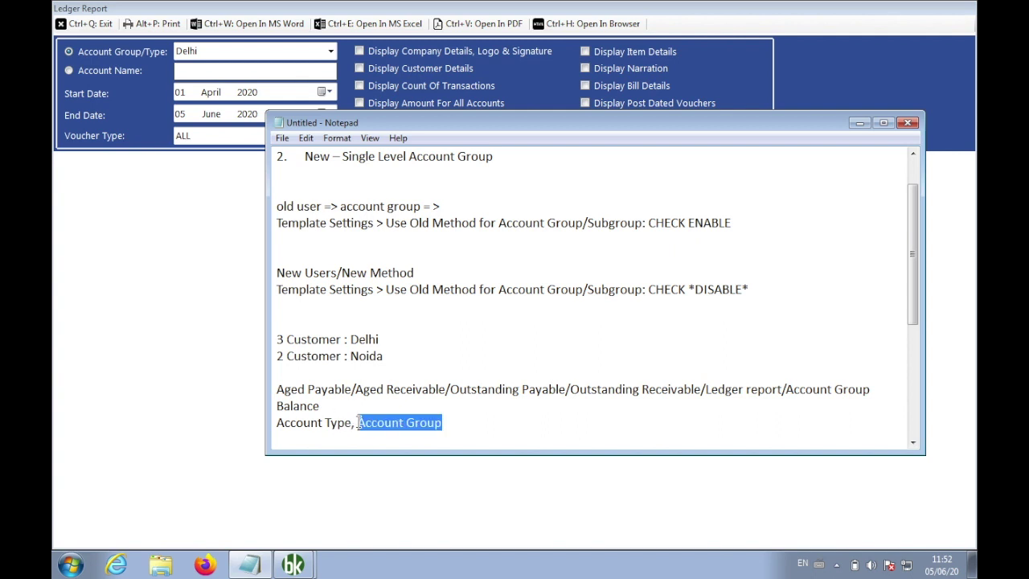
click(166, 348)
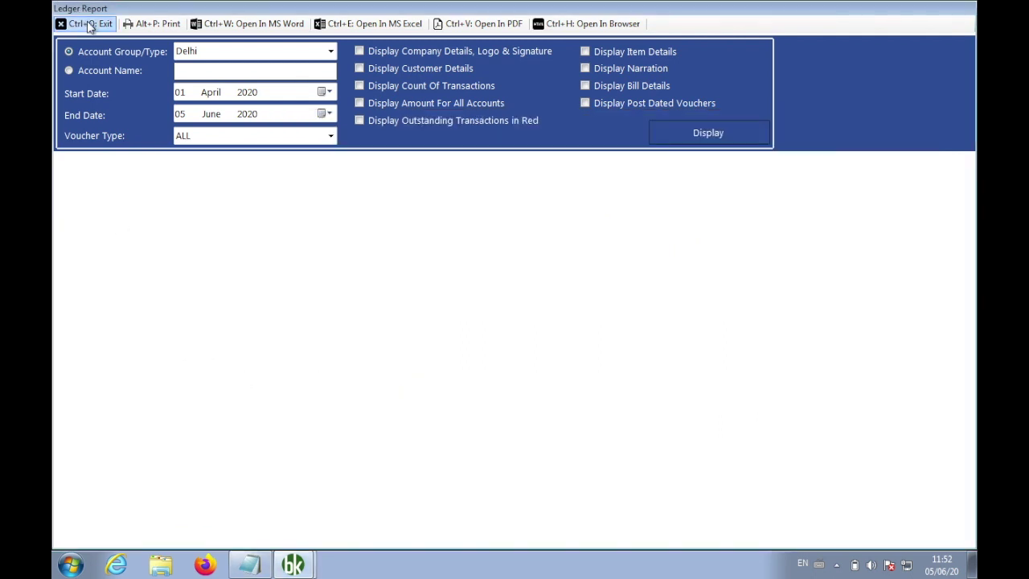
Close the Ledger report and reports panel, and view the All Accounts list
click(90, 24)
click(291, 72)
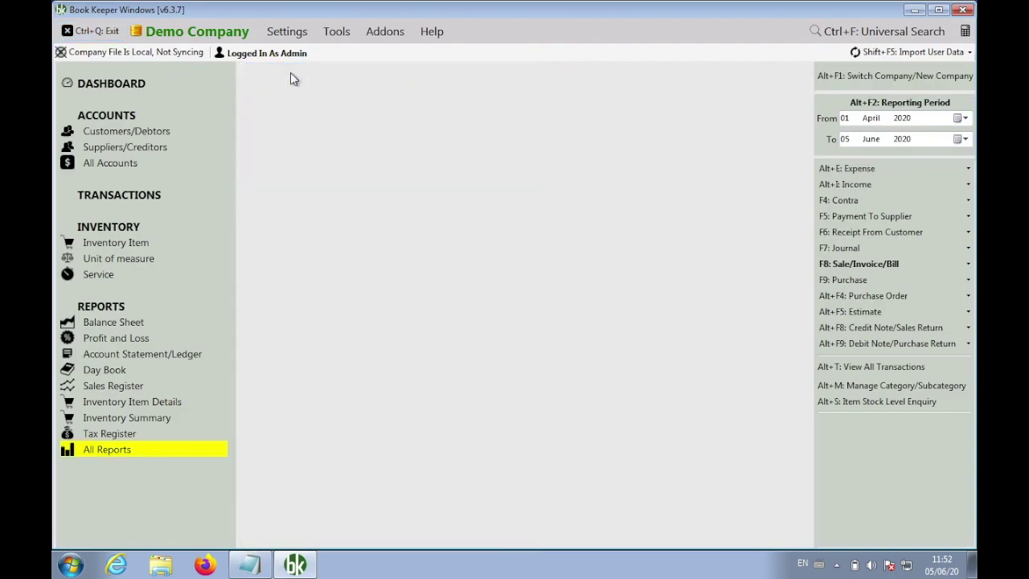
click(125, 162)
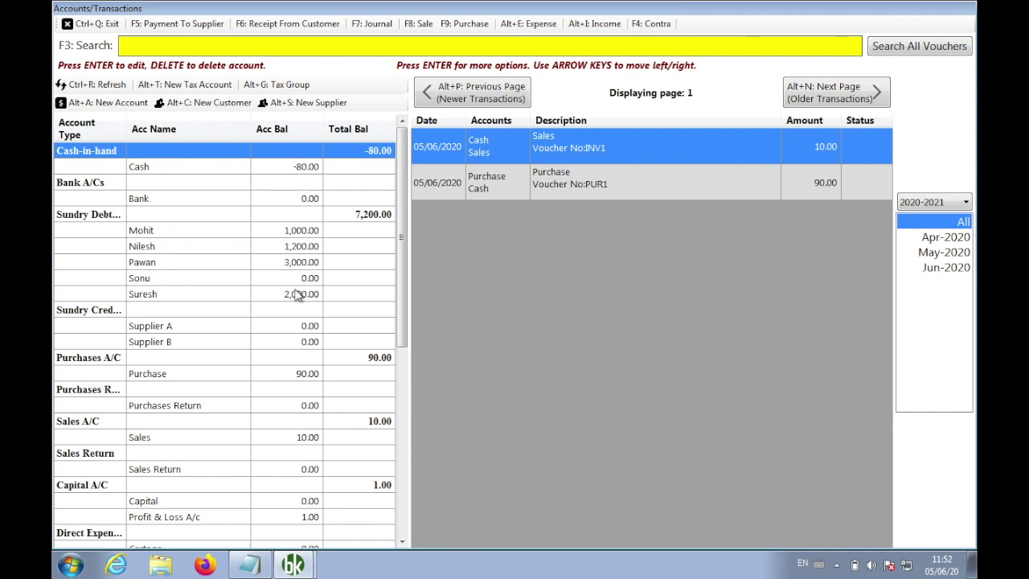
click(90, 24)
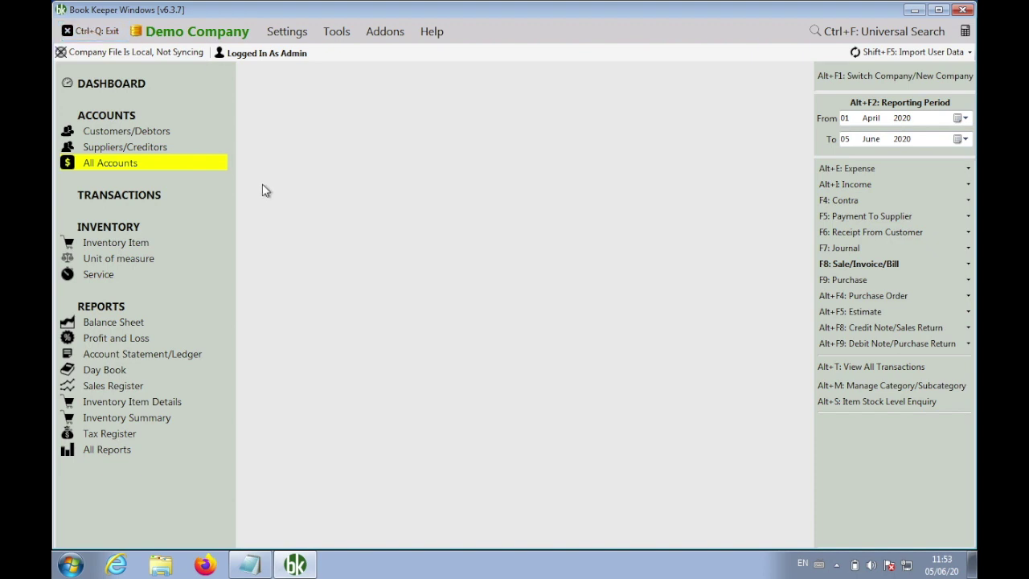
Show the Customers/Debtors list, check the New Customer account group field unsaved, and return to Notepad
click(165, 131)
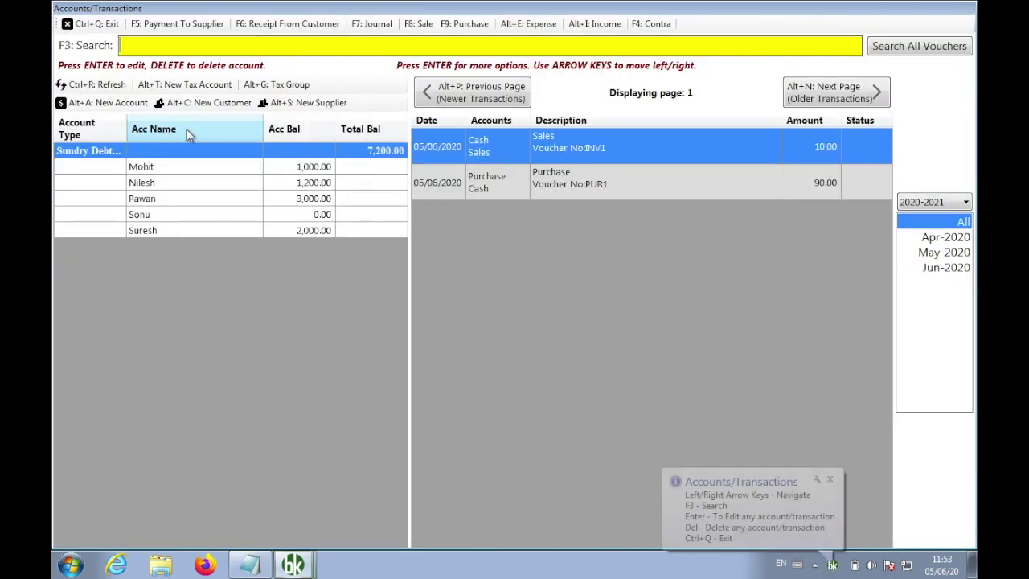
click(213, 105)
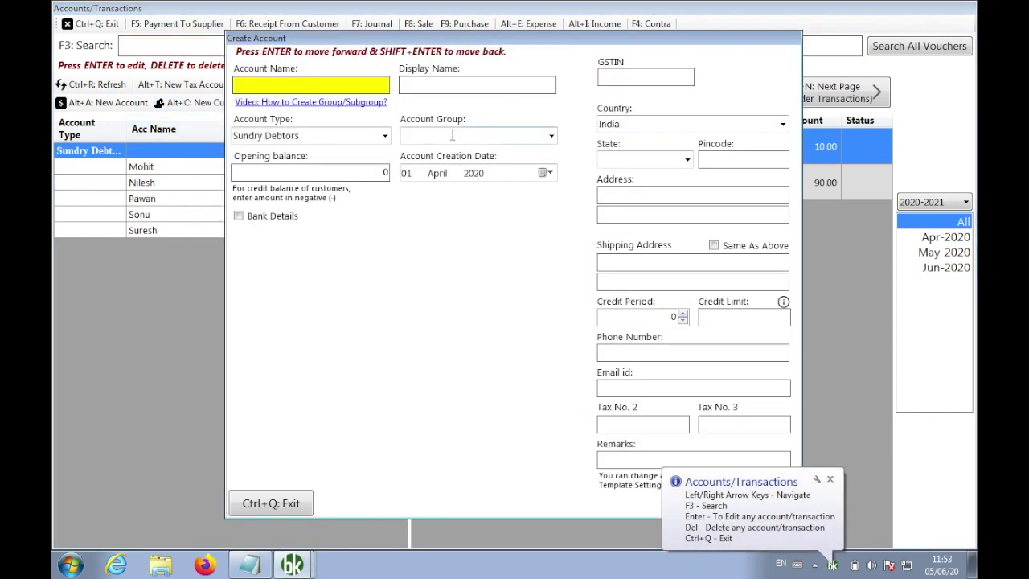
click(452, 135)
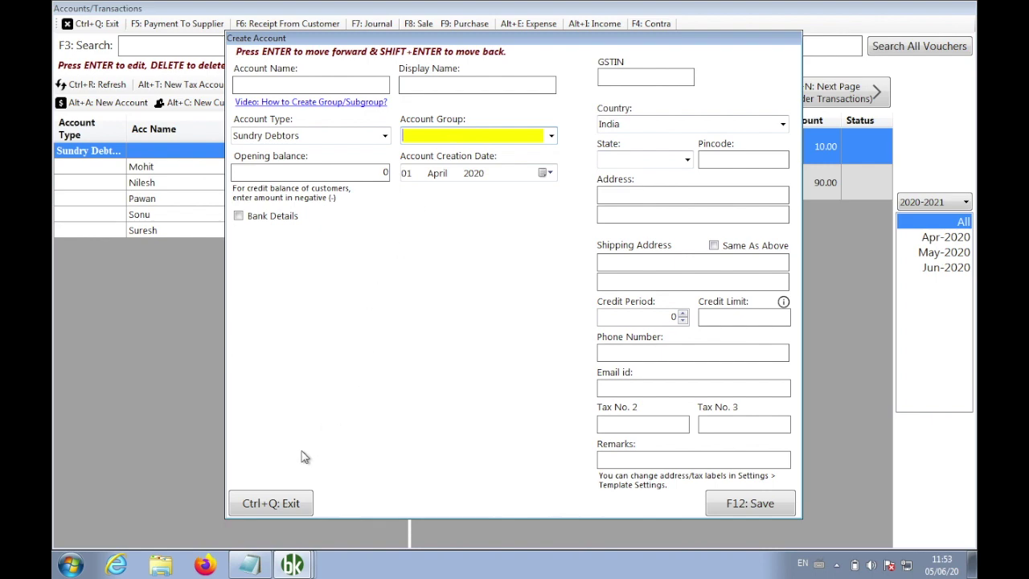
click(278, 508)
click(253, 565)
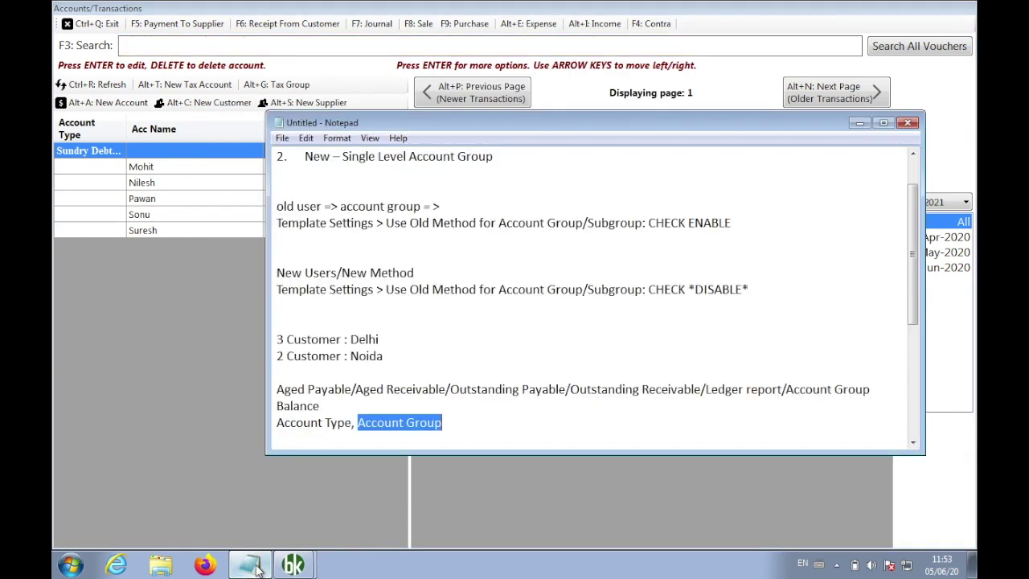
click(447, 410)
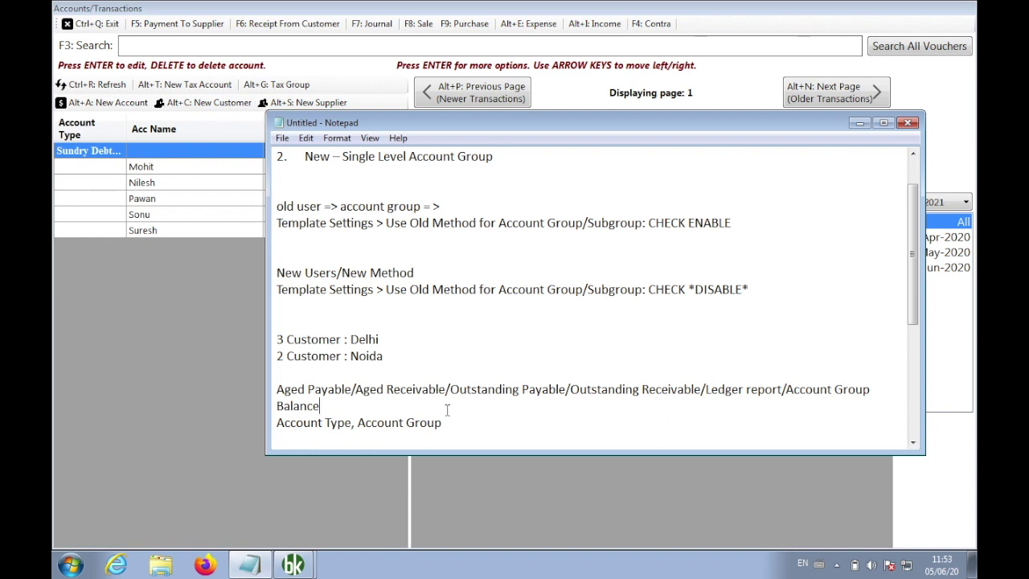
Delete the old account-group notes block and the blank lines between items 2 and 3
drag(441, 420, 257, 214)
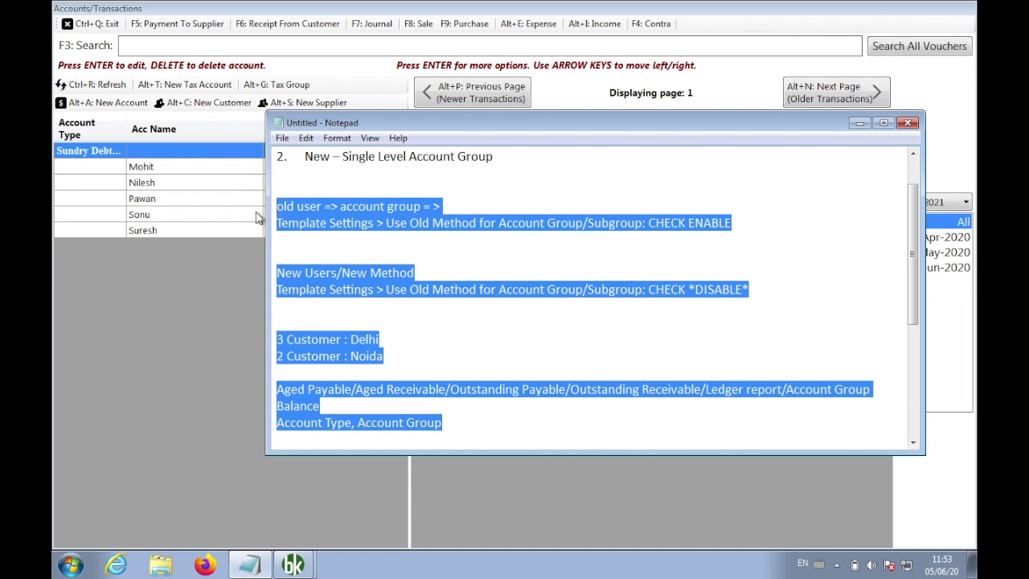
key(Delete)
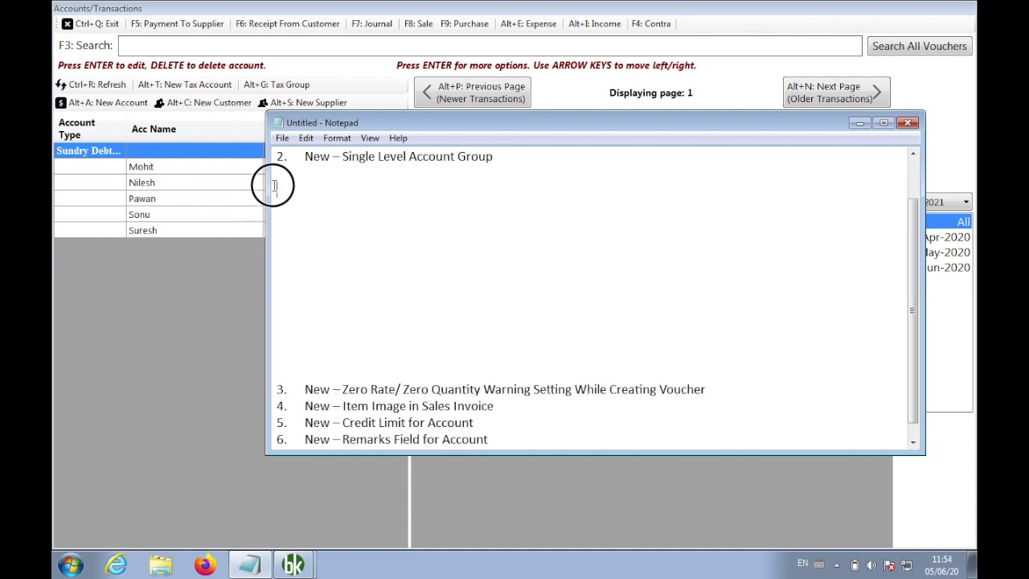
key(BackSpace)
key(BackSpace)
key(BackSpace)
key(BackSpace)
key(BackSpace)
key(BackSpace)
key(BackSpace)
key(BackSpace)
key(BackSpace)
key(BackSpace)
key(BackSpace)
key(BackSpace)
key(BackSpace)
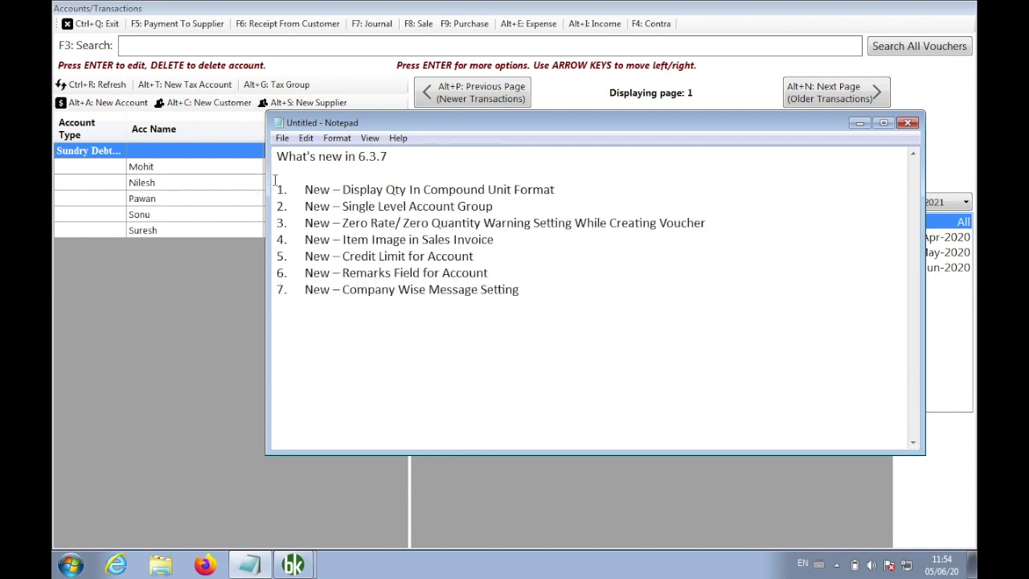
Open blank lines after item 3, select its Zero Rate warning name, and return to Book Keeper
click(728, 222)
key(Return)
key(Return)
key(Return)
key(Return)
key(Return)
key(Return)
key(Return)
key(Return)
key(Return)
key(Return)
key(Return)
key(Return)
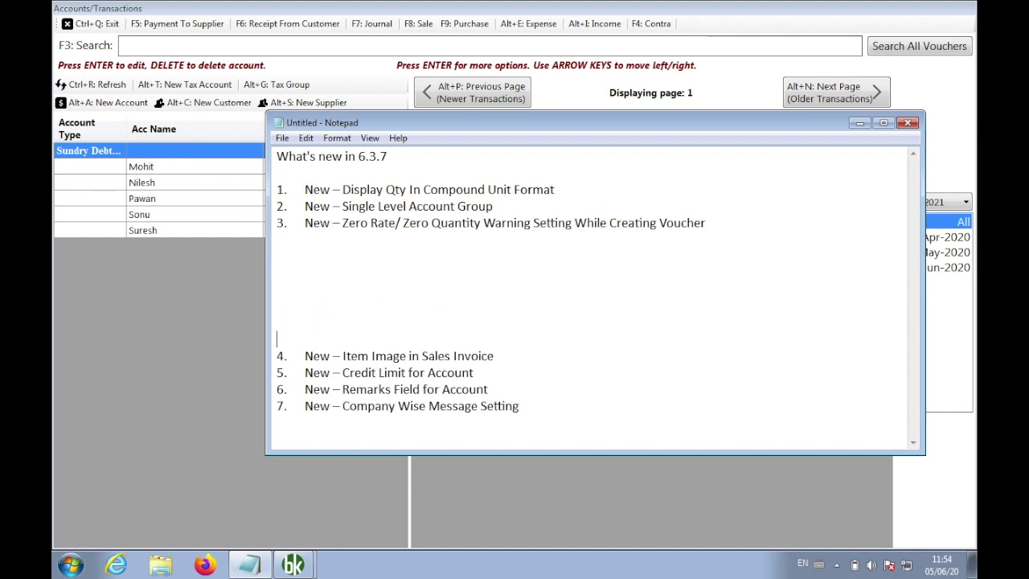
key(Return)
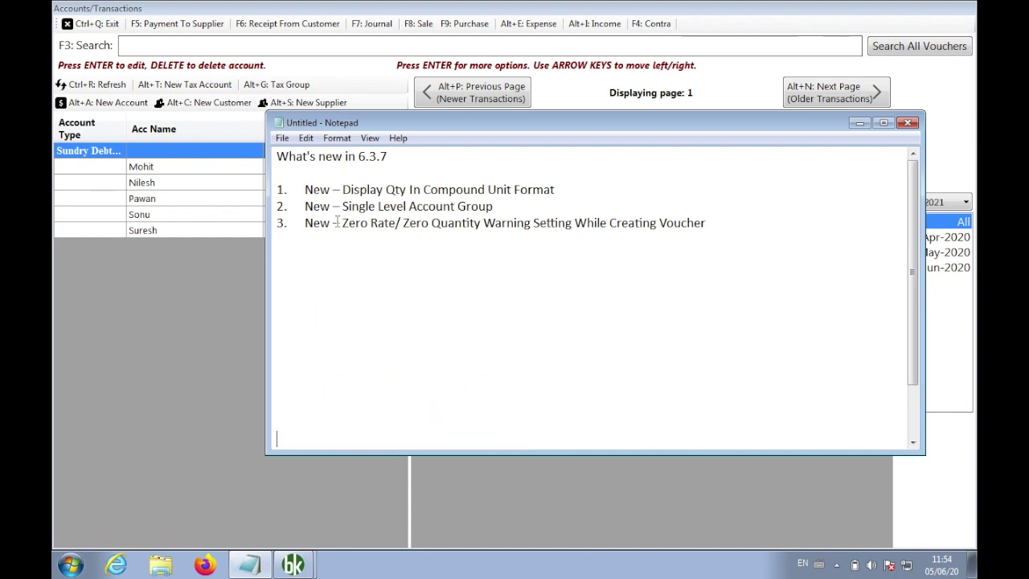
drag(344, 223, 705, 222)
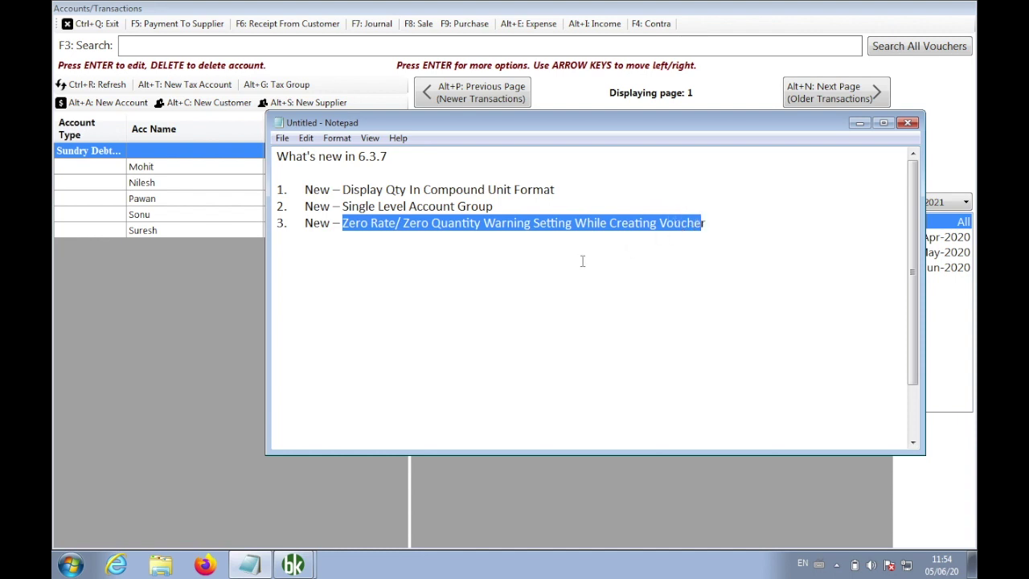
click(99, 362)
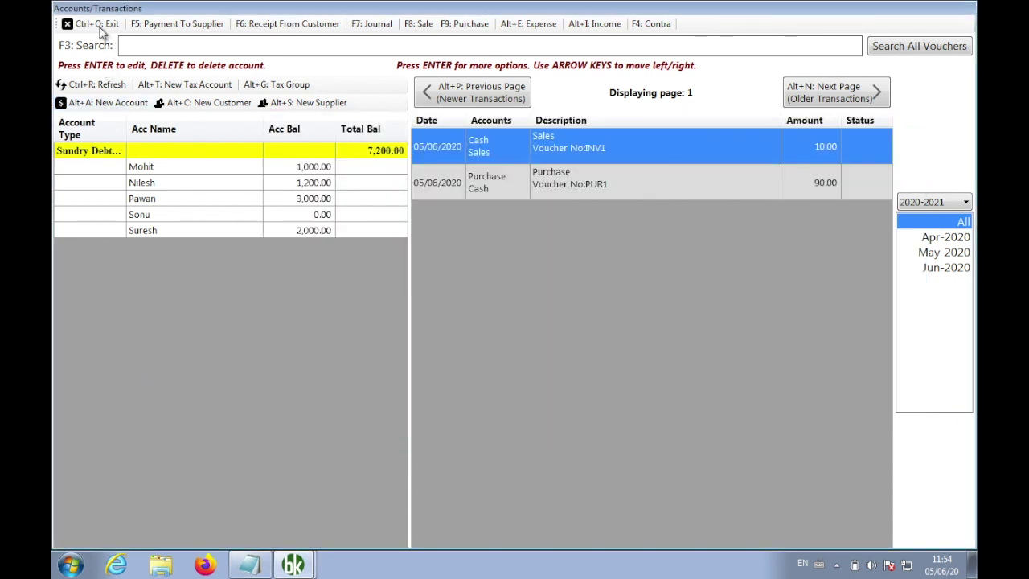
Create and save the inventory item 'Mango Juice', then close the item form
click(100, 24)
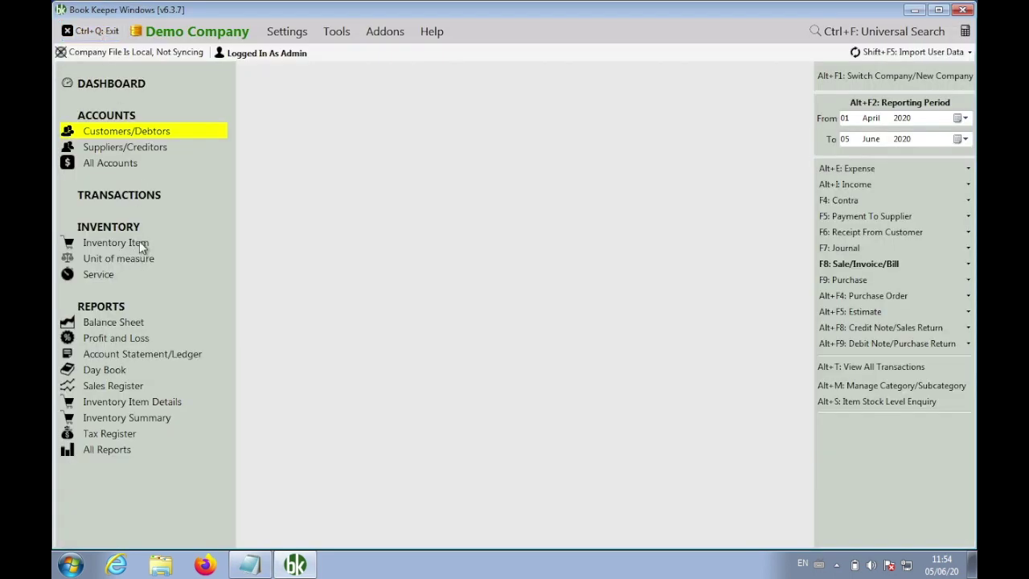
click(139, 242)
click(390, 73)
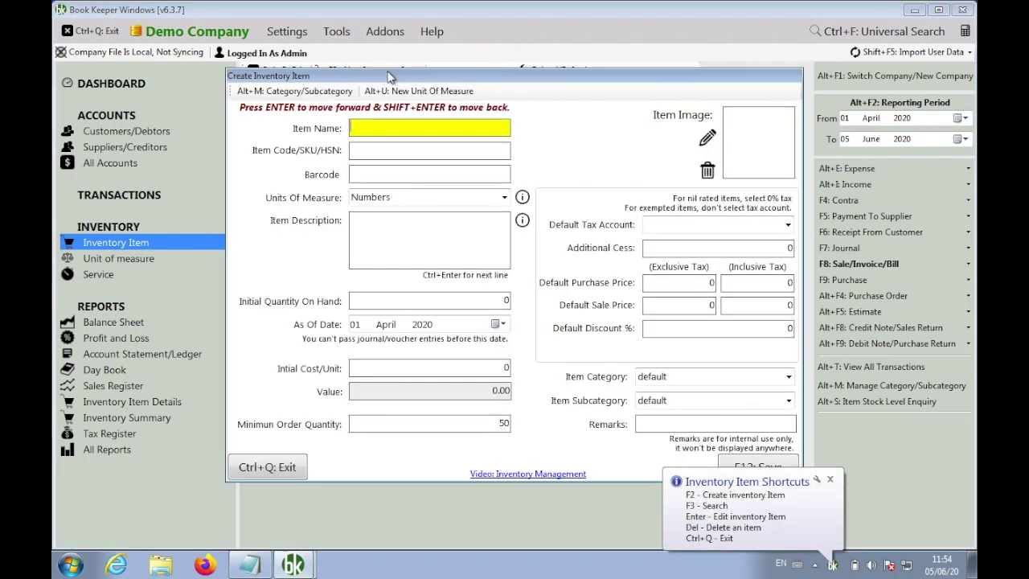
text(Mango)
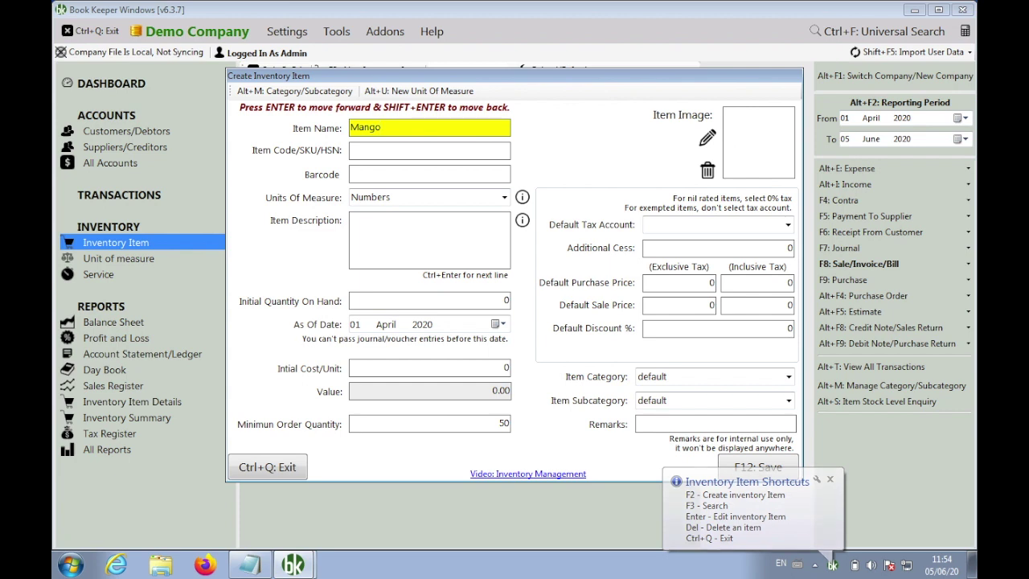
text( Juice)
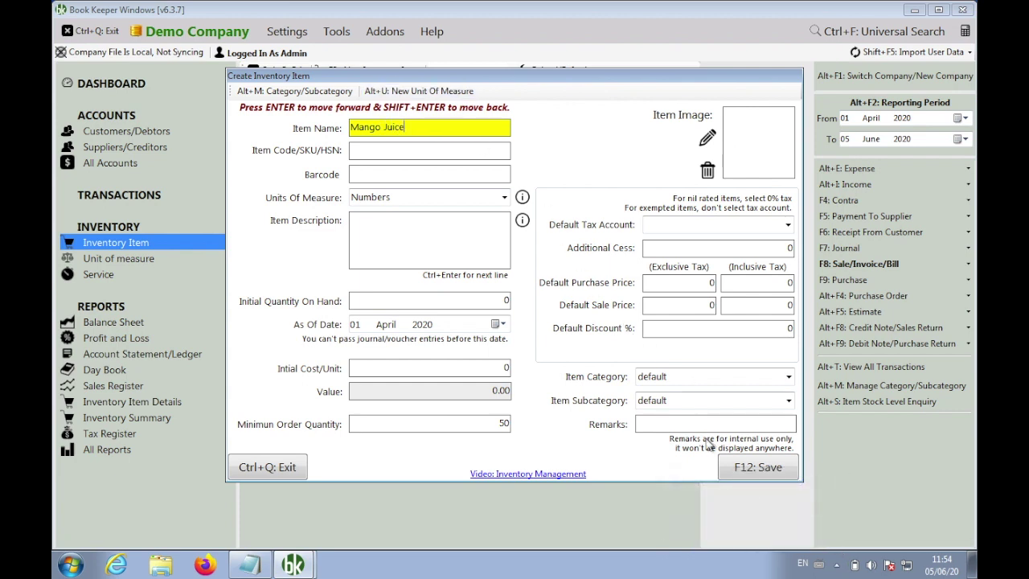
click(732, 470)
click(559, 331)
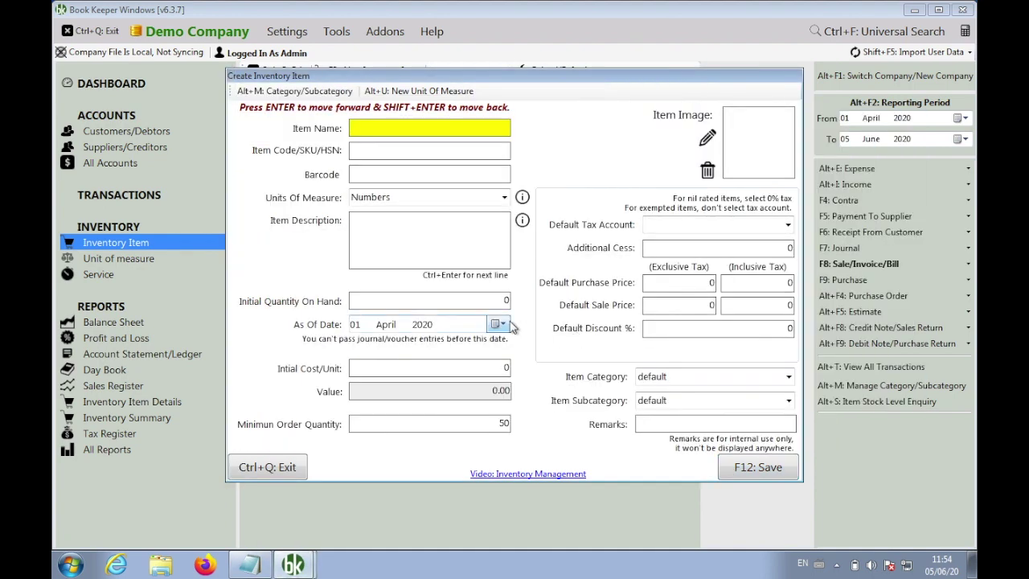
key(ctrl+q)
key(ctrl+q)
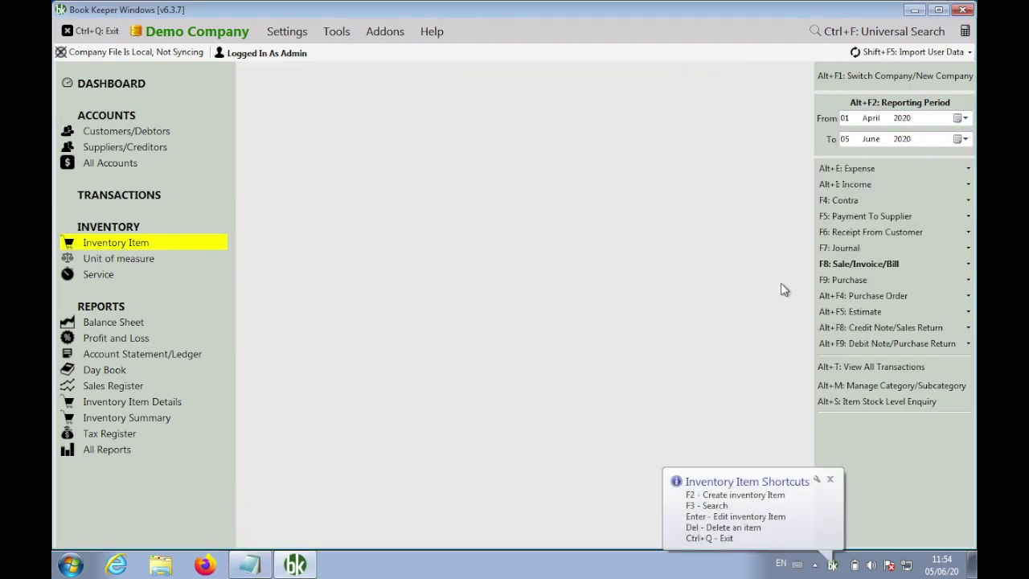
click(833, 265)
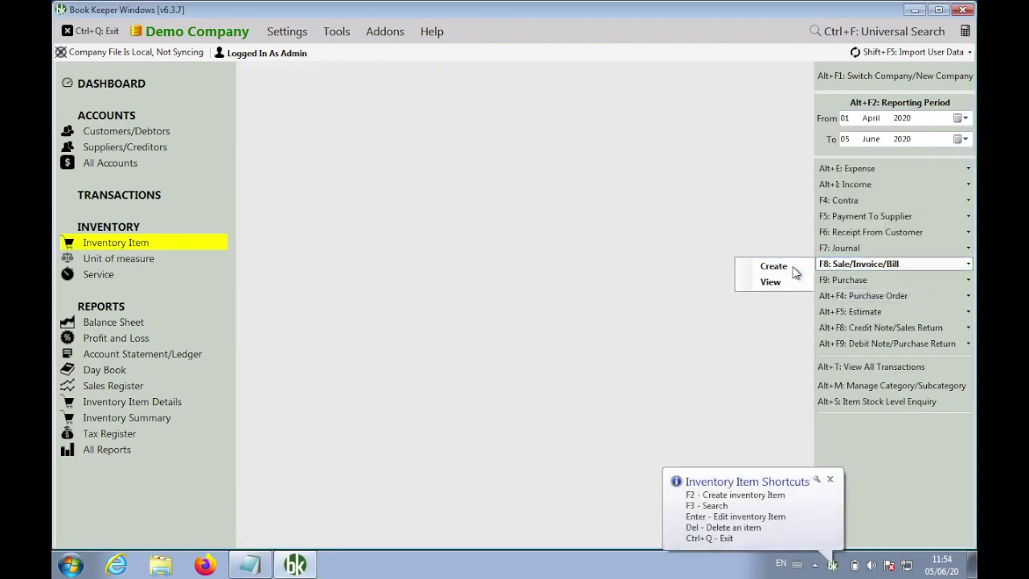
Save a sale invoice for 1 Mango Juice, accepting the insufficient inventory warning
click(742, 266)
text(mang)
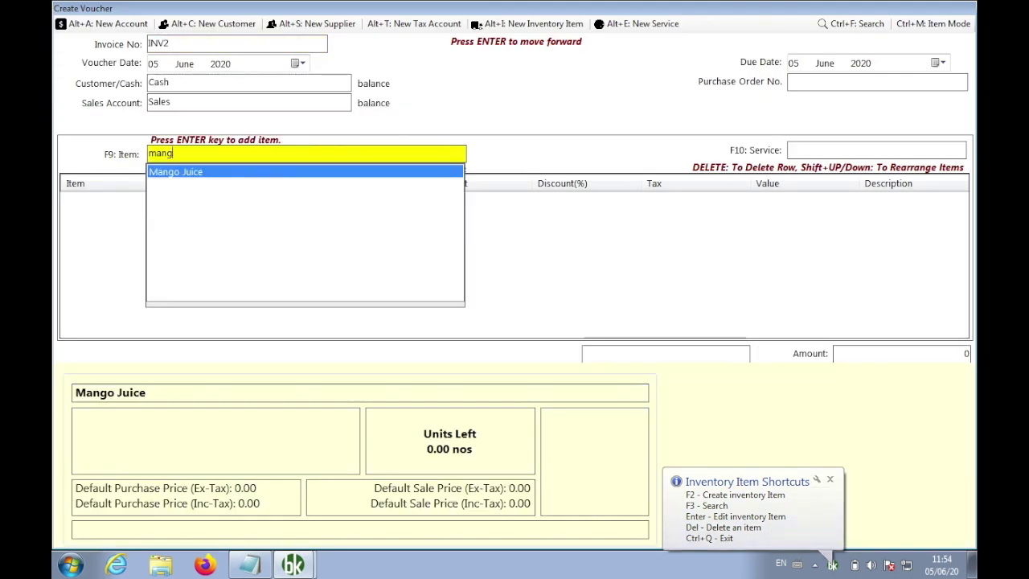
key(Return)
text(1)
key(Return)
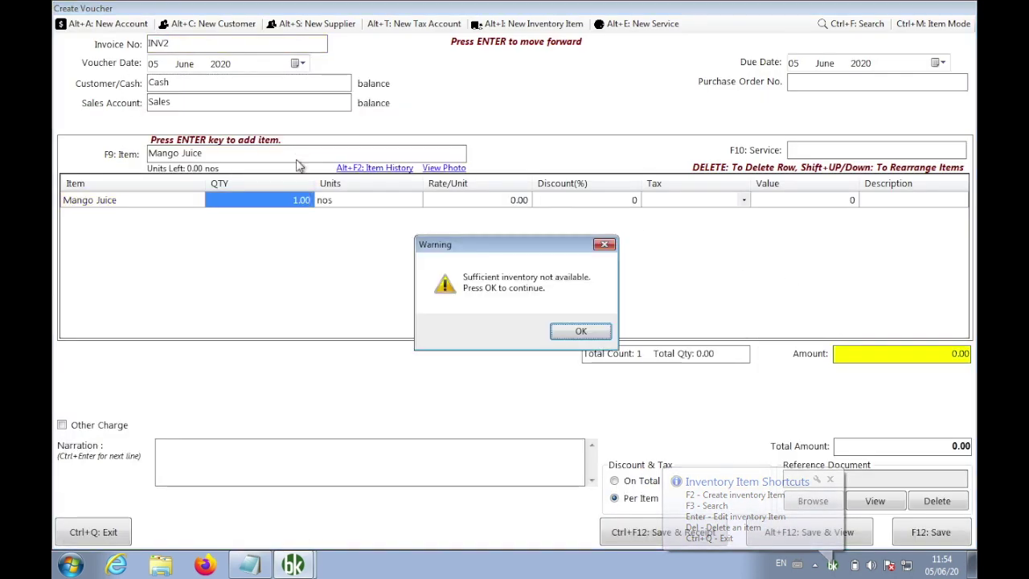
key(Return)
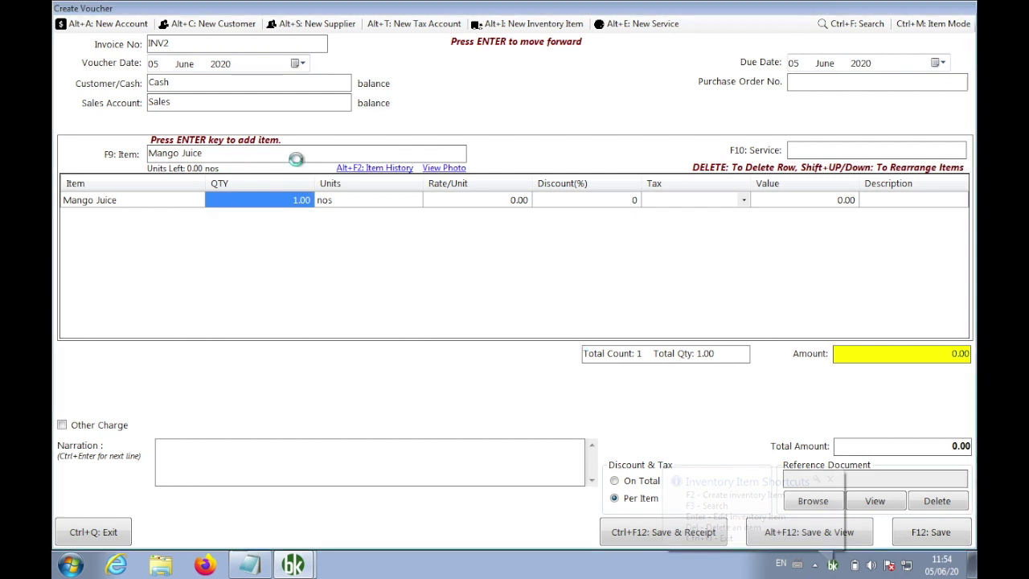
key(F12)
key(ctrl+q)
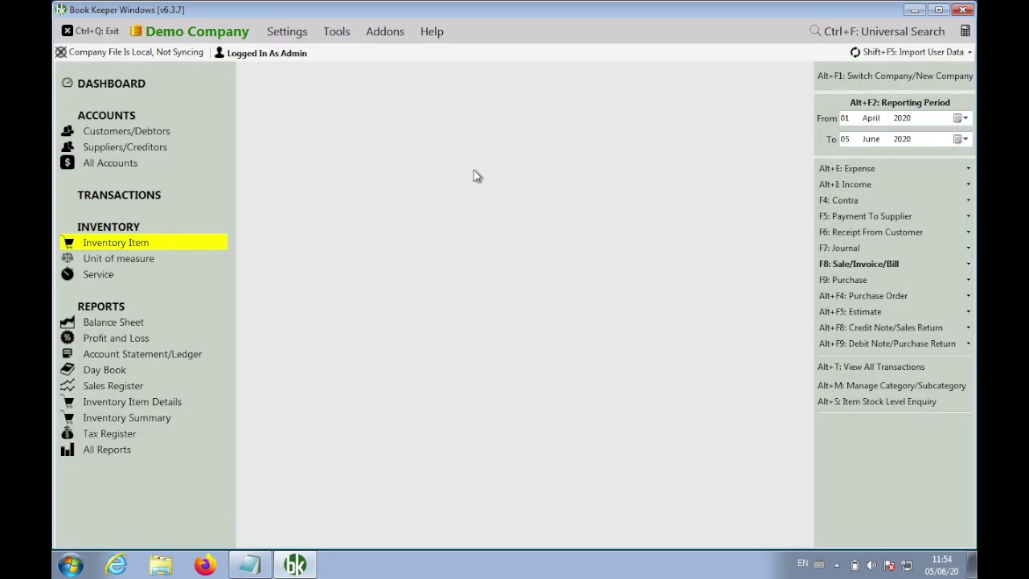
Preview printed invoice INV2, checking Mango Juice's 0.00 rate, then close the sales list
click(838, 268)
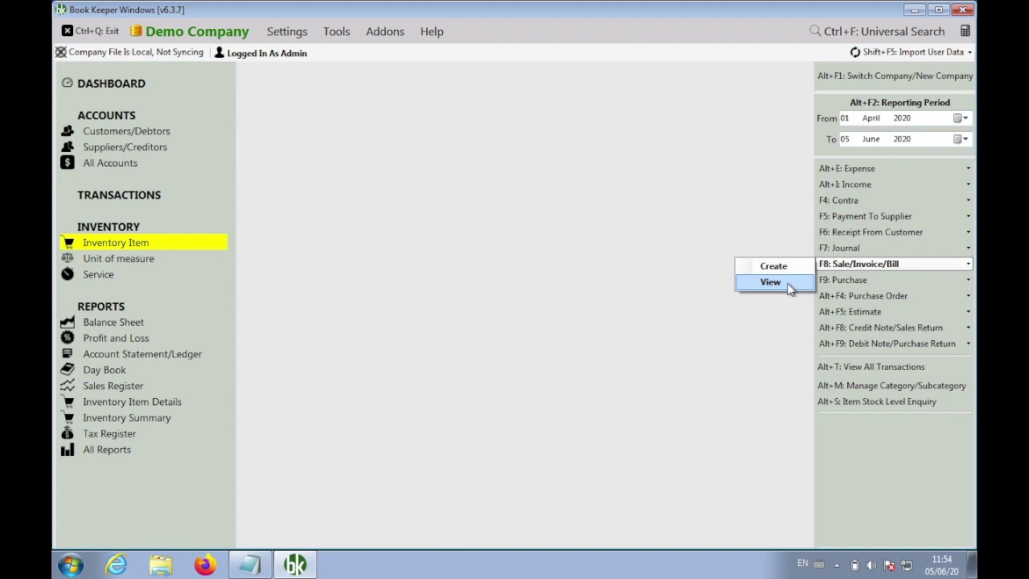
click(771, 282)
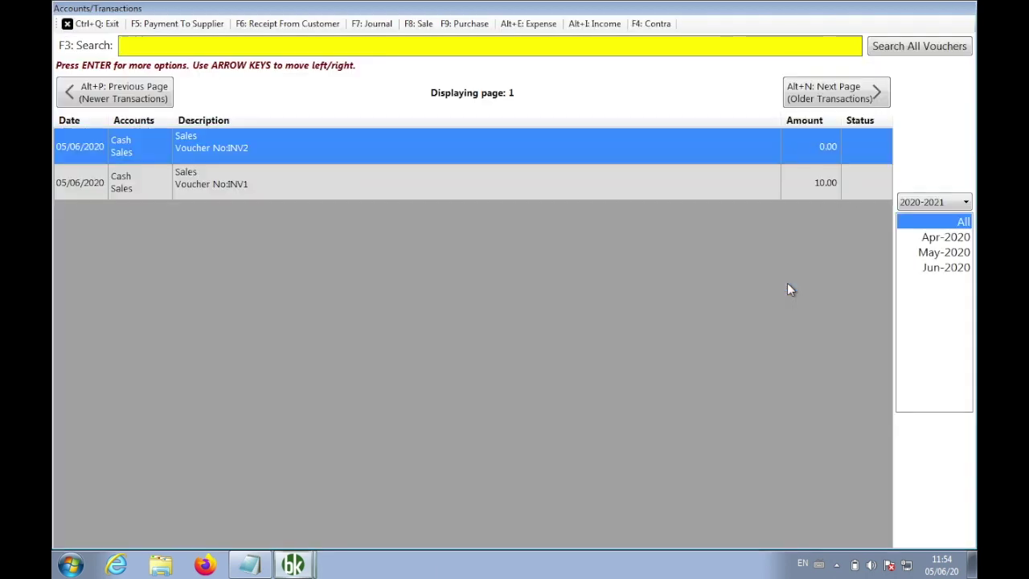
right_click(606, 146)
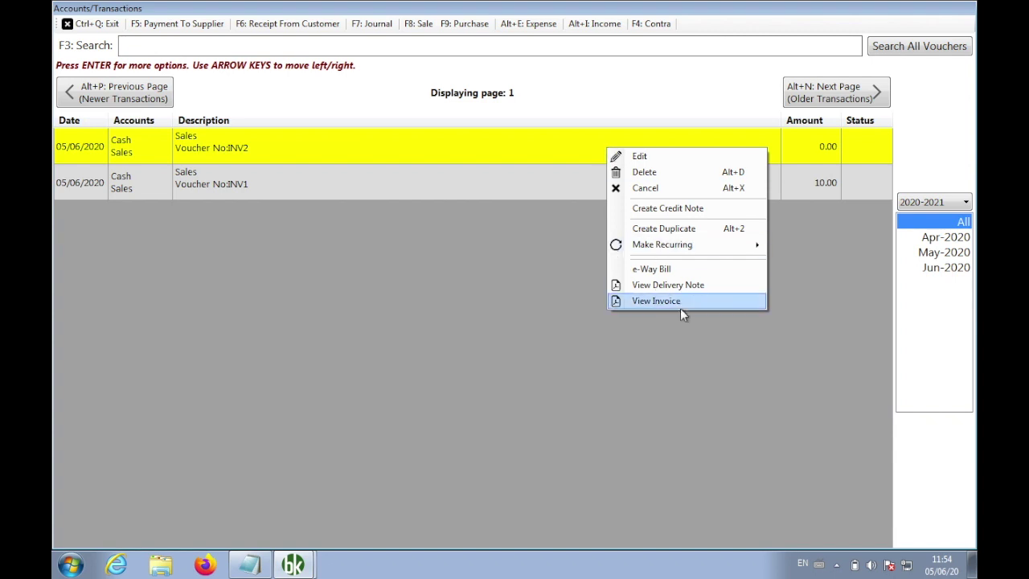
click(657, 301)
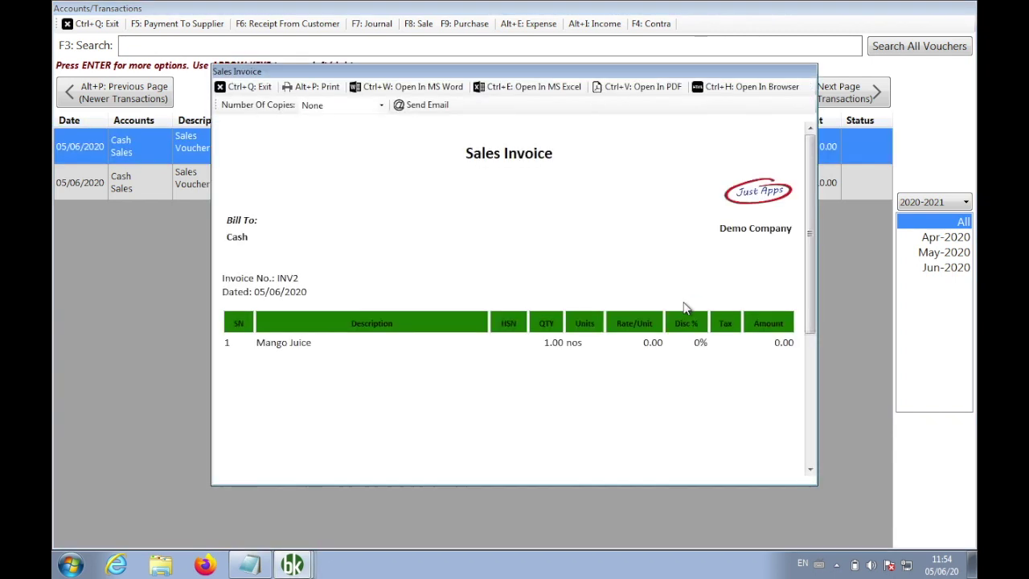
drag(812, 277, 810, 350)
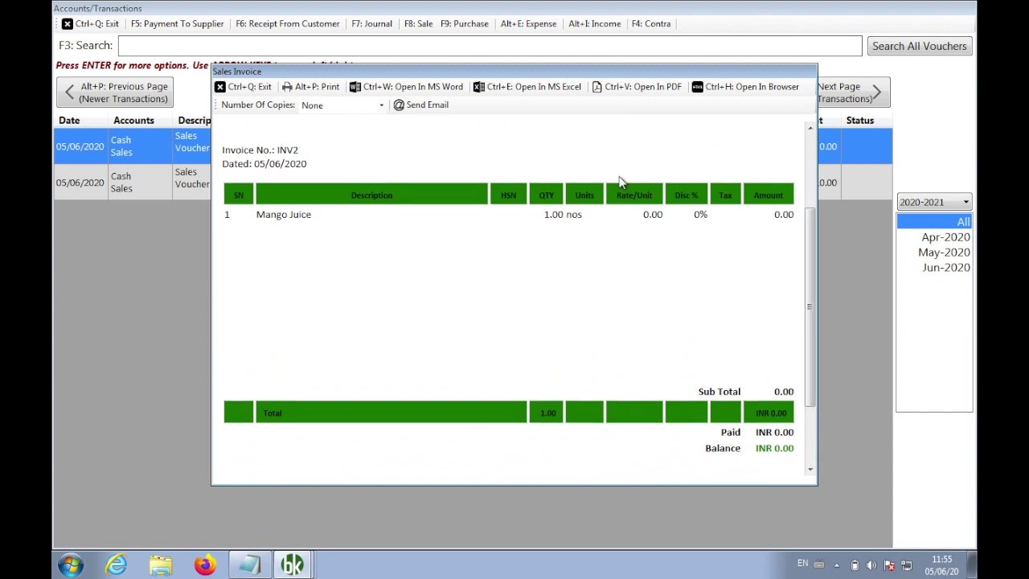
double_click(648, 215)
click(501, 315)
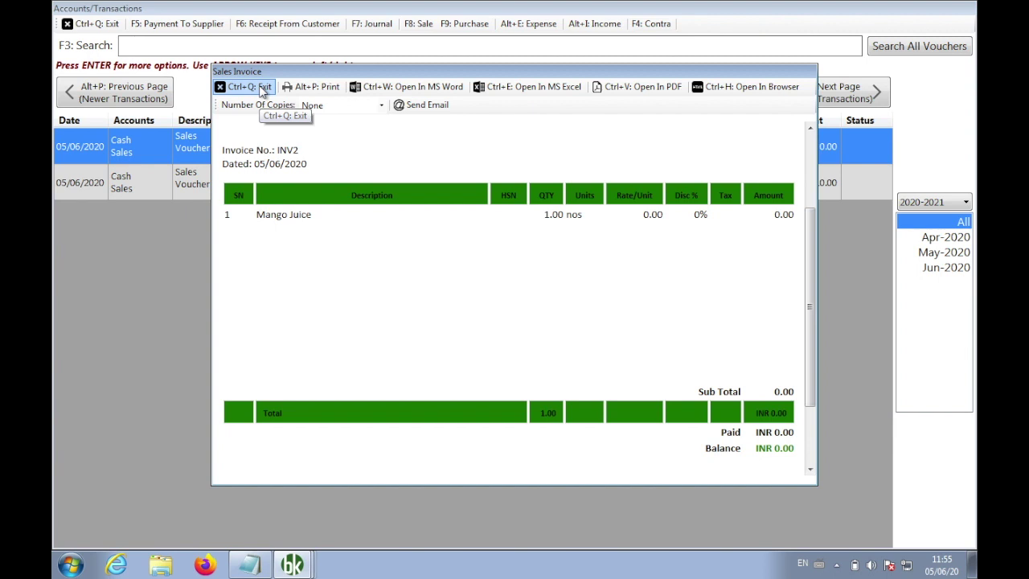
click(261, 89)
click(108, 26)
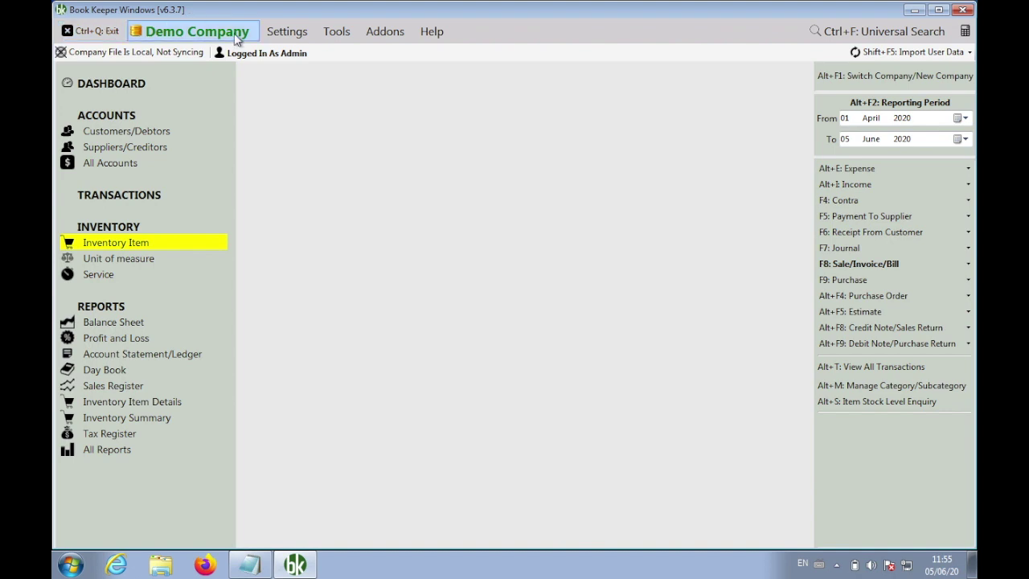
Turn on the zero rate or zero quantity warning in Transaction Settings and save
click(287, 32)
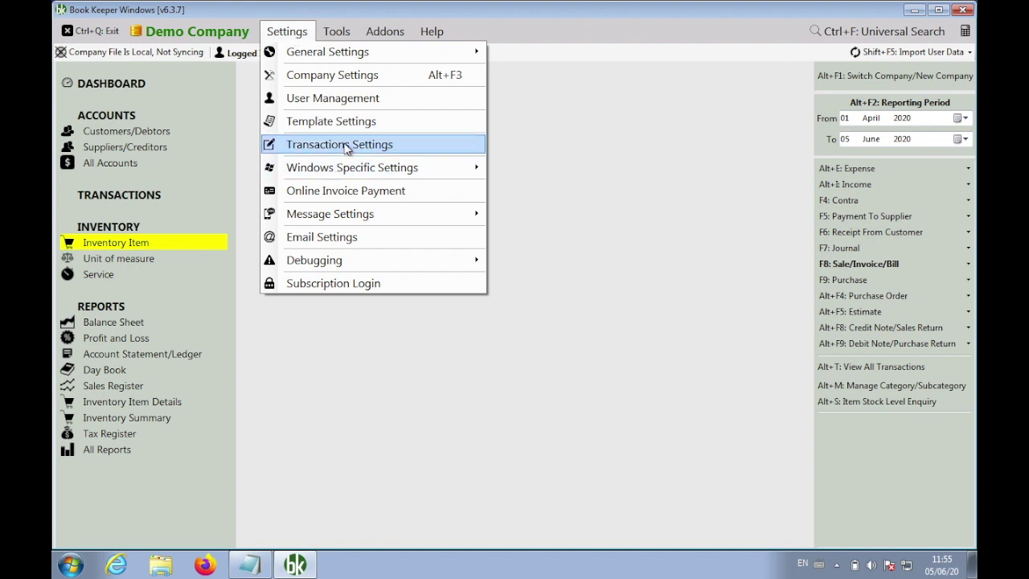
click(344, 146)
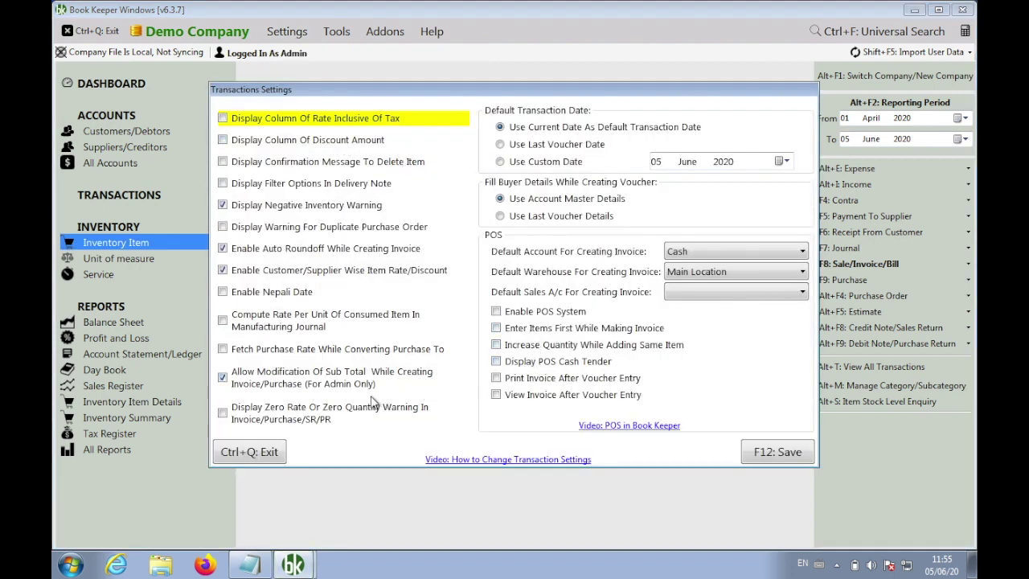
click(291, 413)
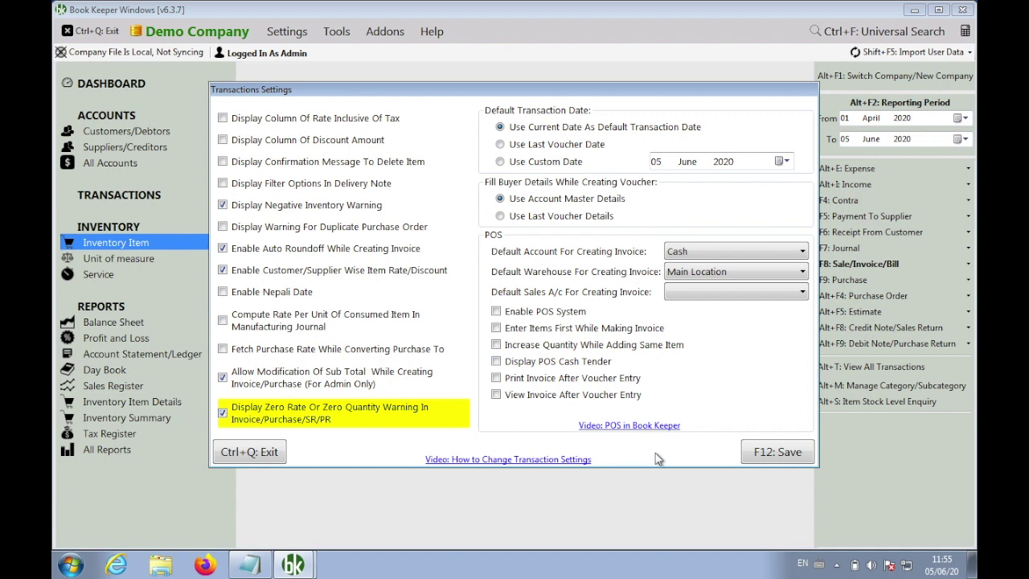
click(752, 455)
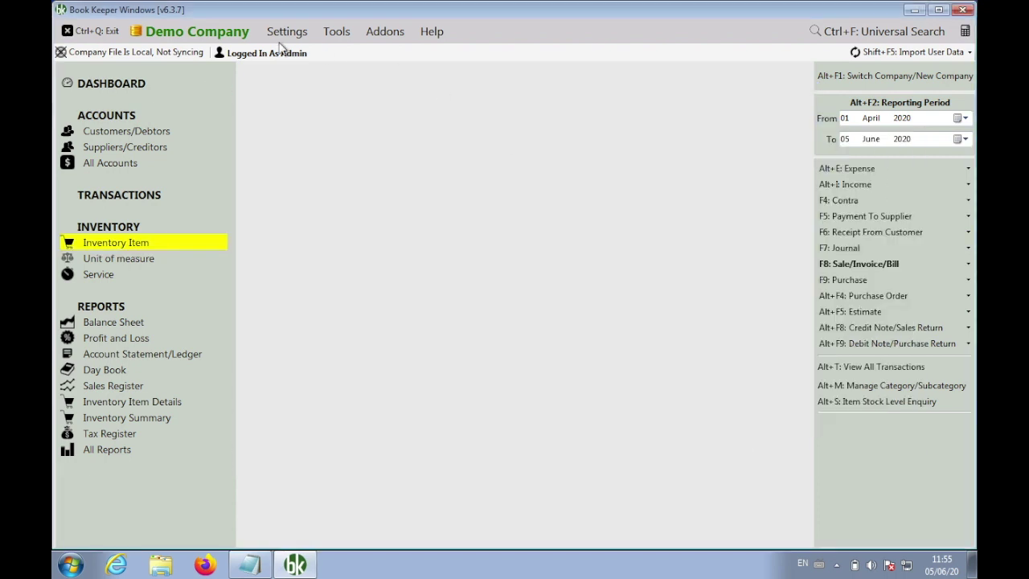
Start a new sales invoice with Mango Juice at quantity 1
click(831, 271)
click(781, 267)
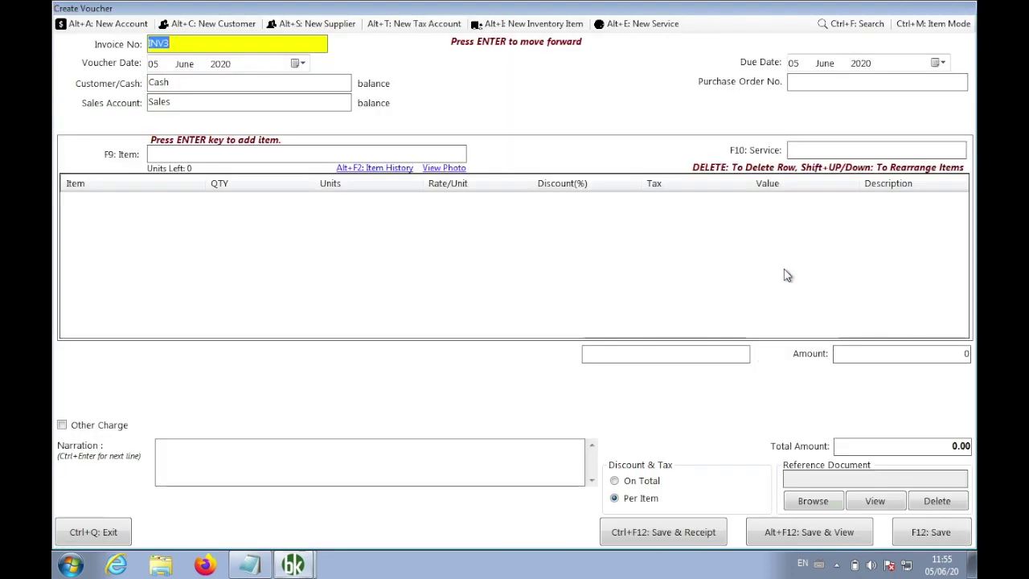
click(294, 156)
text(mang)
key(Return)
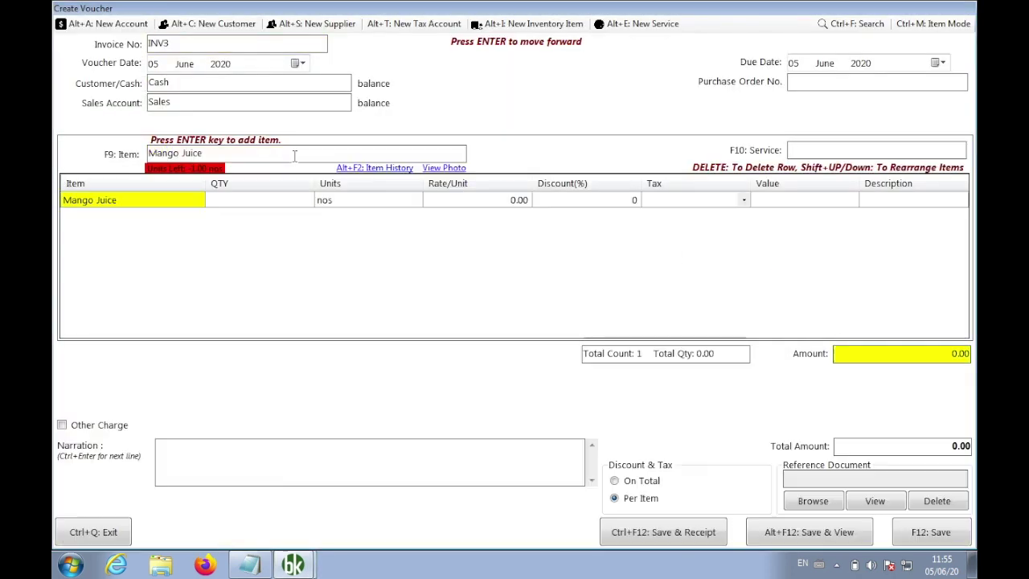
key(Return)
text(1)
key(Return)
key(Return)
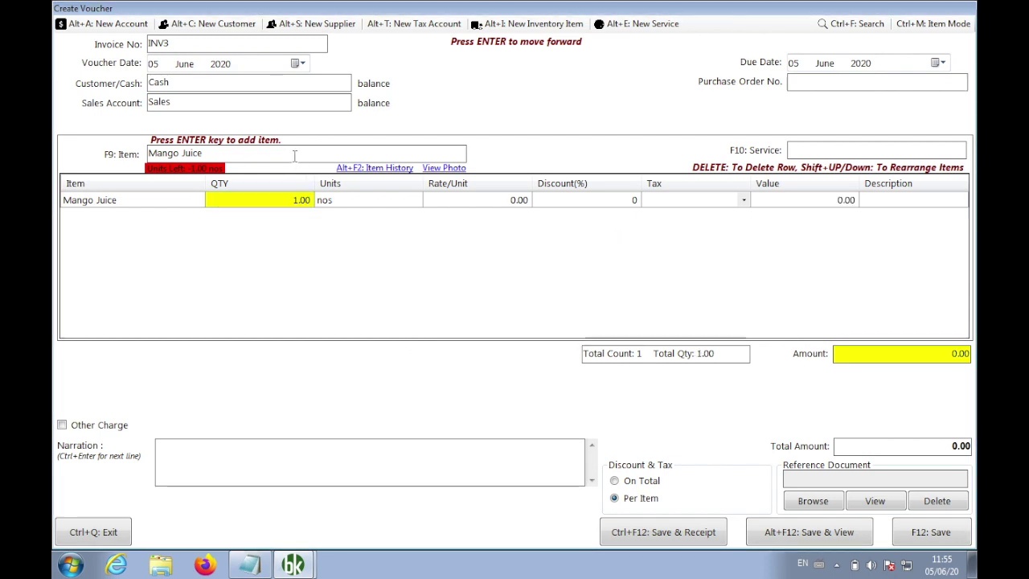
key(Return)
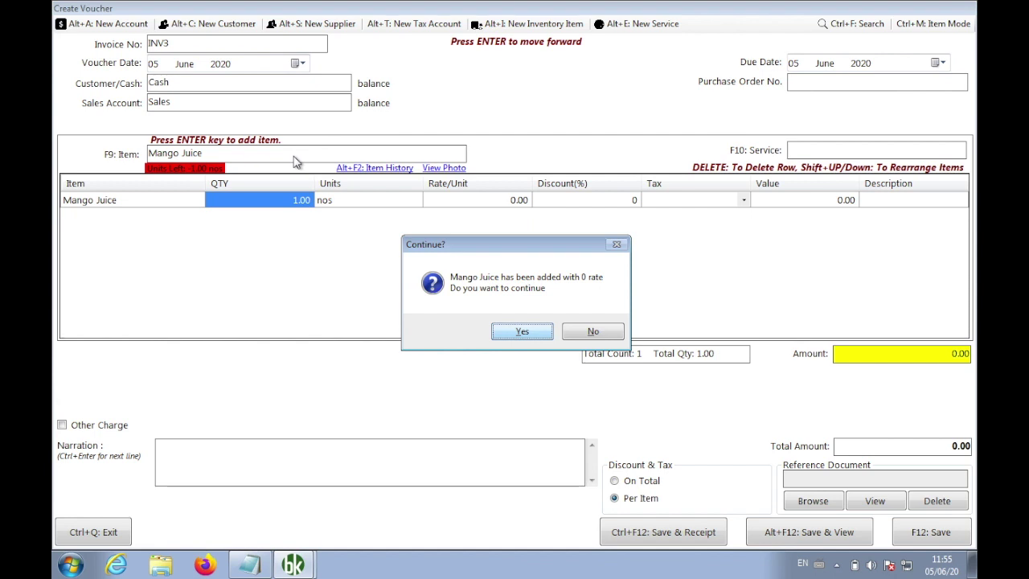
Accept the zero-rate warning, save invoice INV3, and close it
key(Tab)
key(Return)
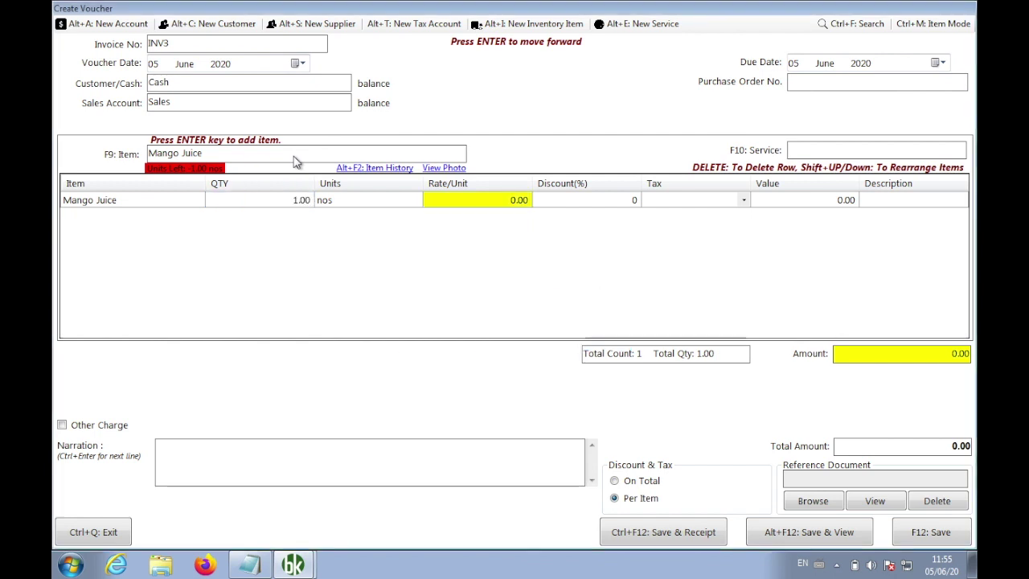
key(Return)
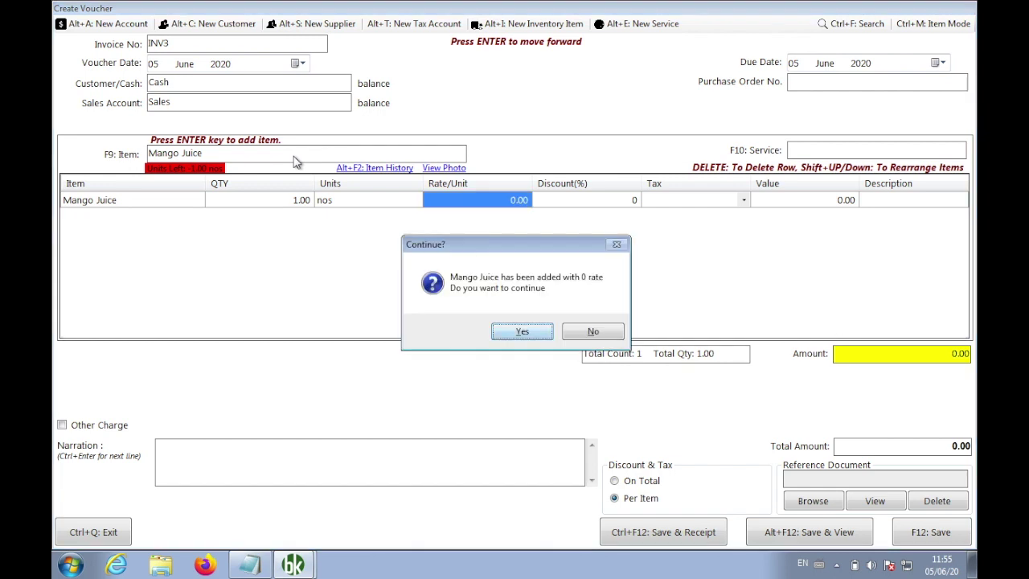
key(Return)
key(Return)
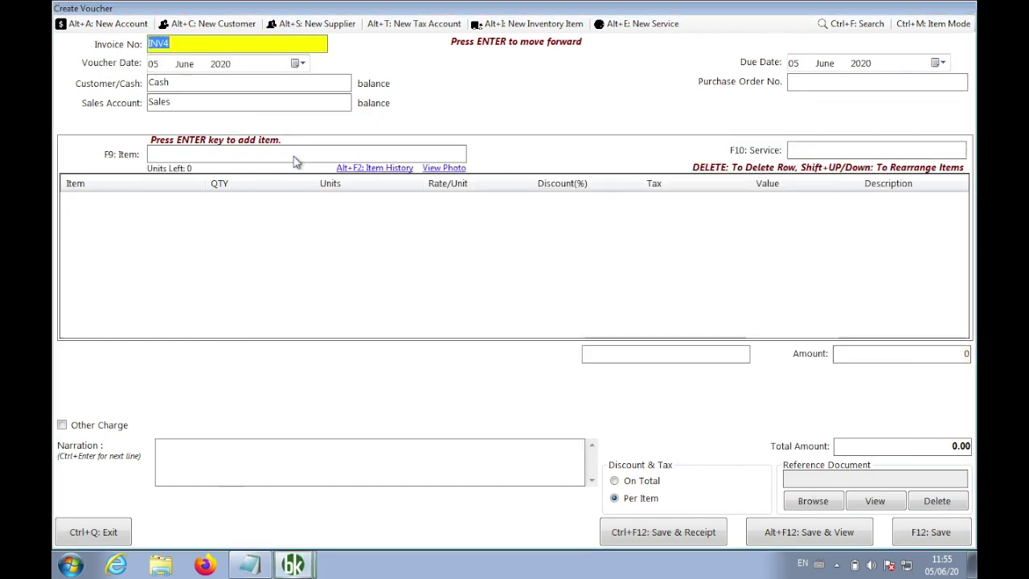
key(ctrl+q)
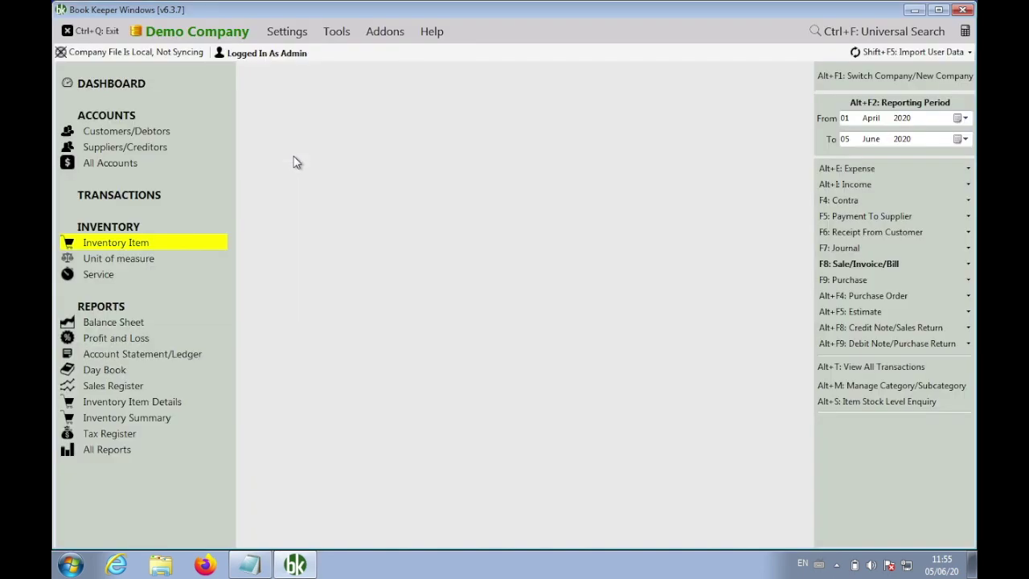
Reopen Transaction Settings, then bring the Notepad release notes to the front
click(304, 35)
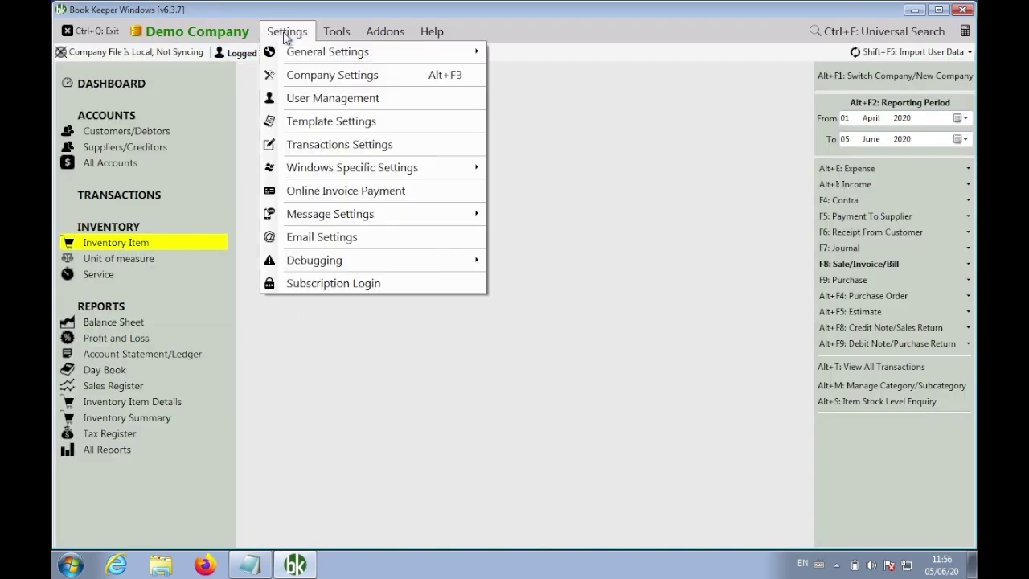
click(340, 145)
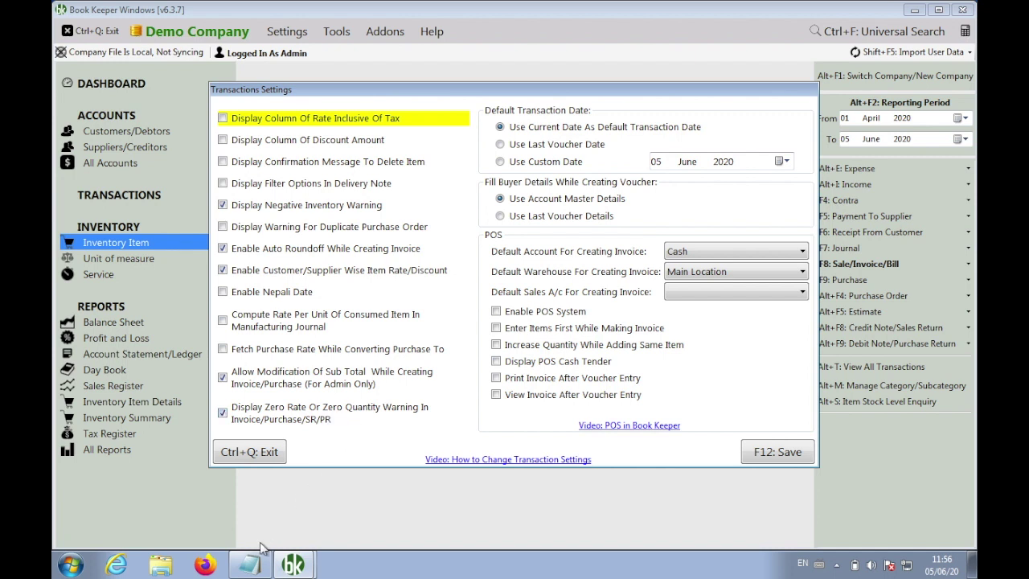
mouse_move(251, 565)
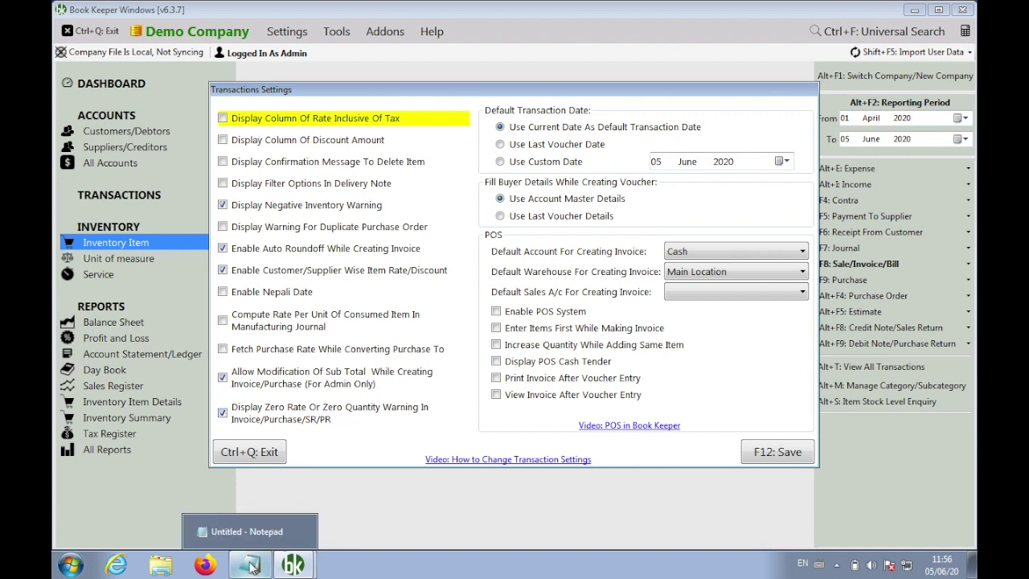
click(251, 565)
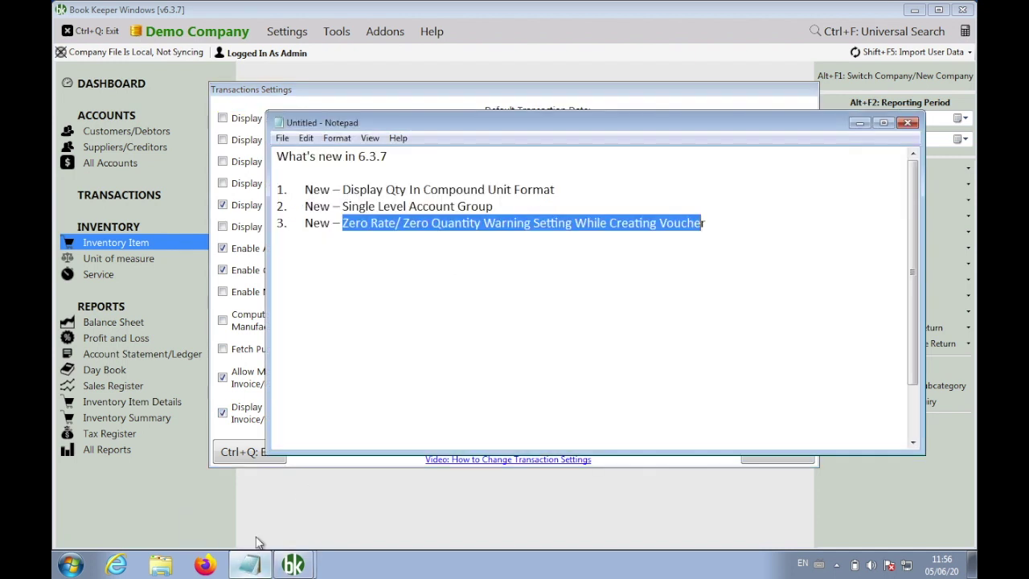
Type 'Transaction Settings > Display Zero Rate/Zero Quantity Warning:' below item 3, then delete it
click(740, 230)
key(Return)
key(Return)
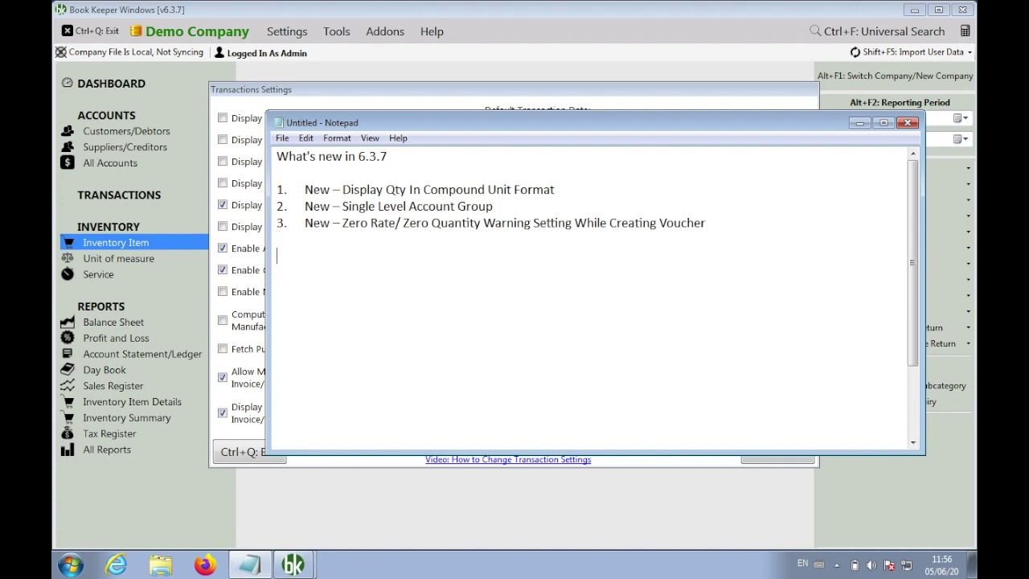
text(Transaction Settings > Display Zero Rate/Zero Quantity Warning:)
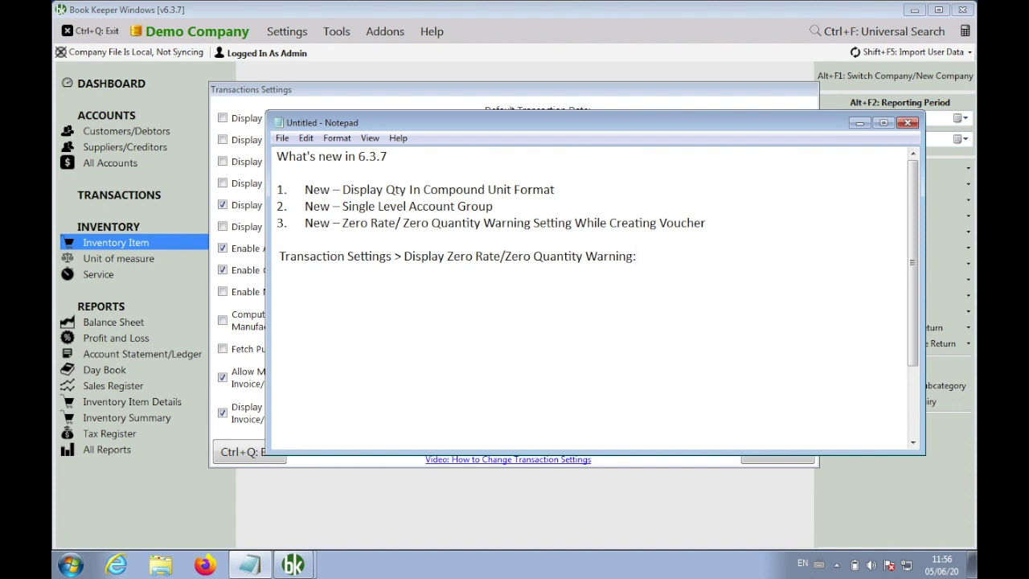
key(Down)
key(shift+End)
key(Delete)
key(Delete)
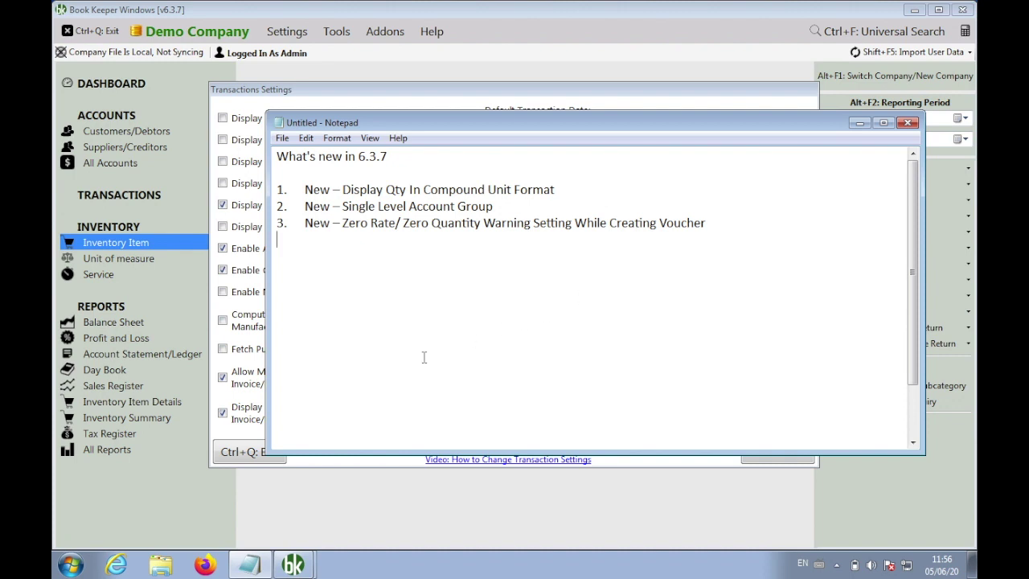
Remove the blank lines between items 3 and 4 and open space after item 4
scroll(399, 377, down, 2)
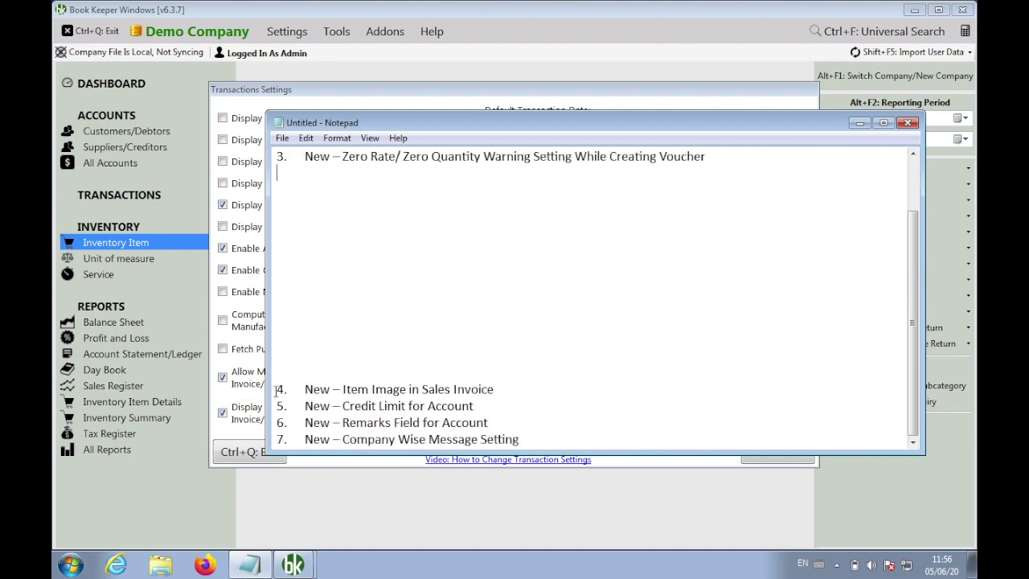
click(267, 187)
click(271, 172)
key(Delete)
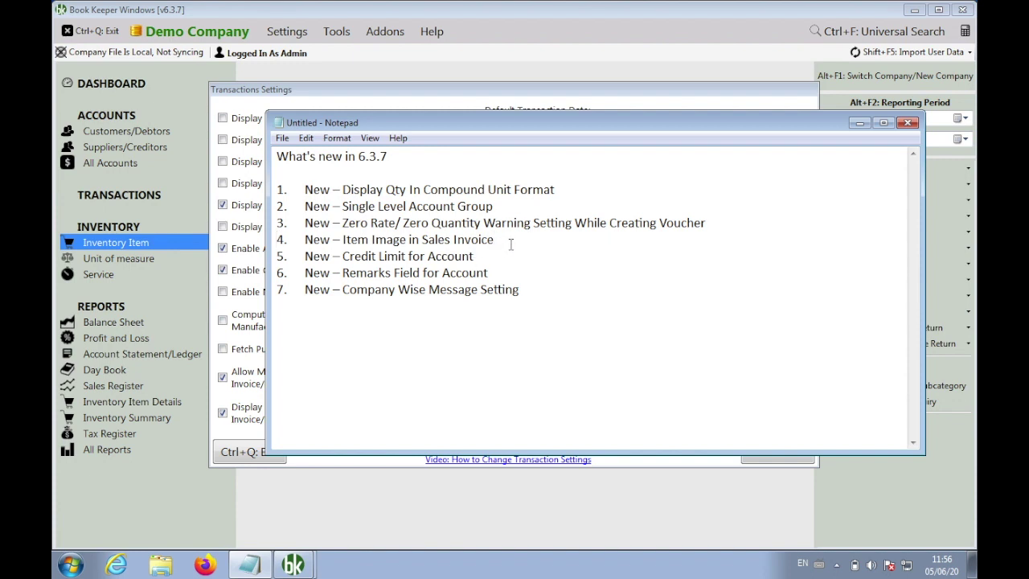
key(Return)
key(Return)
key(Return)
key(Return)
key(Return)
key(Return)
key(Return)
key(Return)
key(Return)
key(Return)
key(Return)
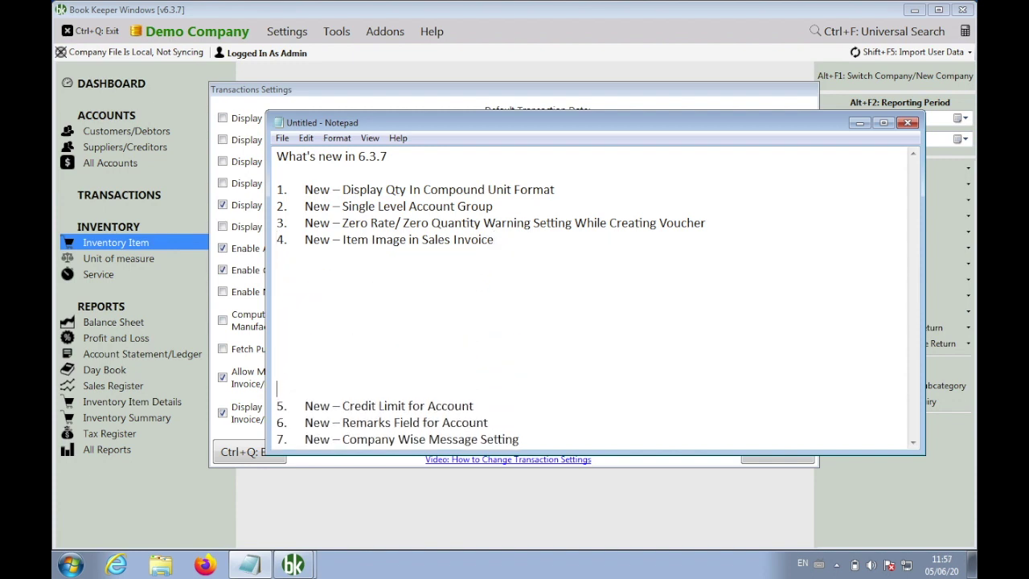
key(Return)
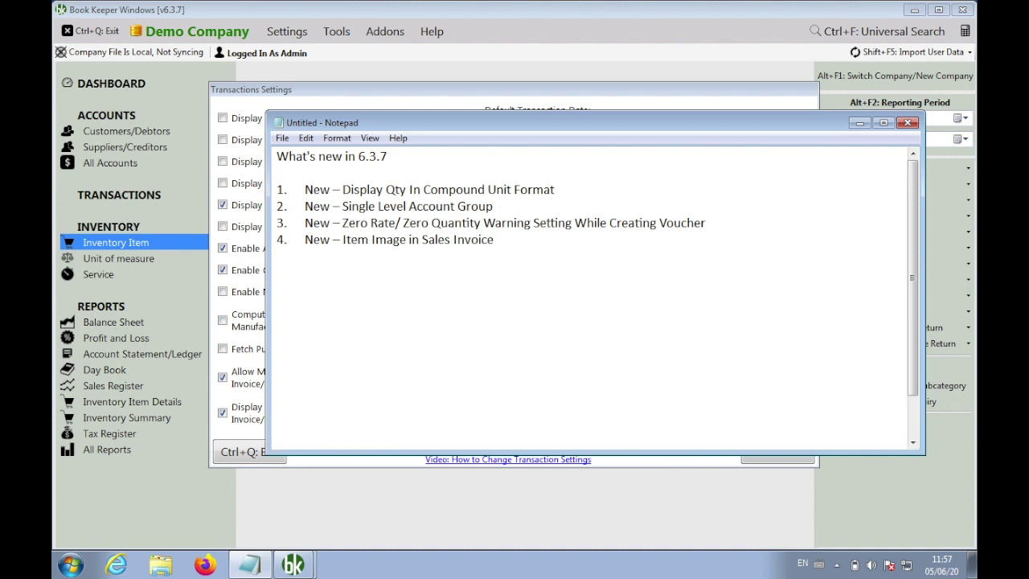
Close the Transactions Settings dialog, leaving the zero-rate warning on
click(238, 452)
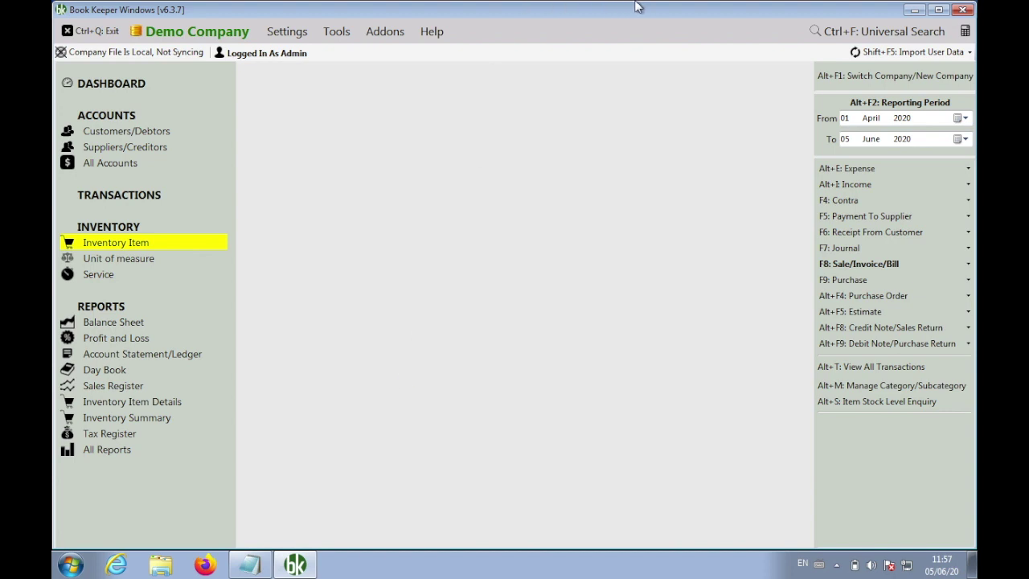
mouse_move(636, 3)
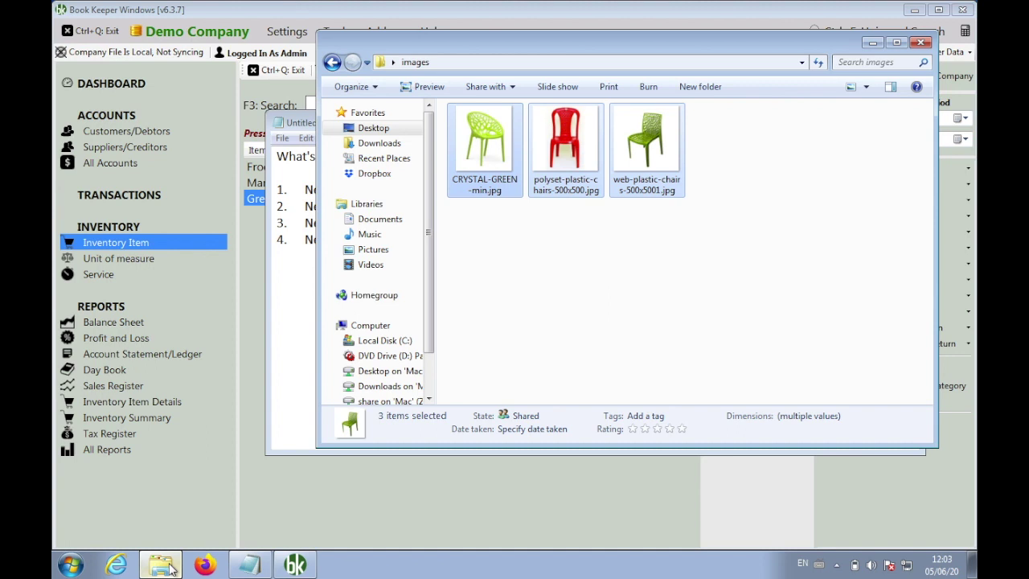
Create the inventory item 'Red Chair' with the red chair picture
click(250, 363)
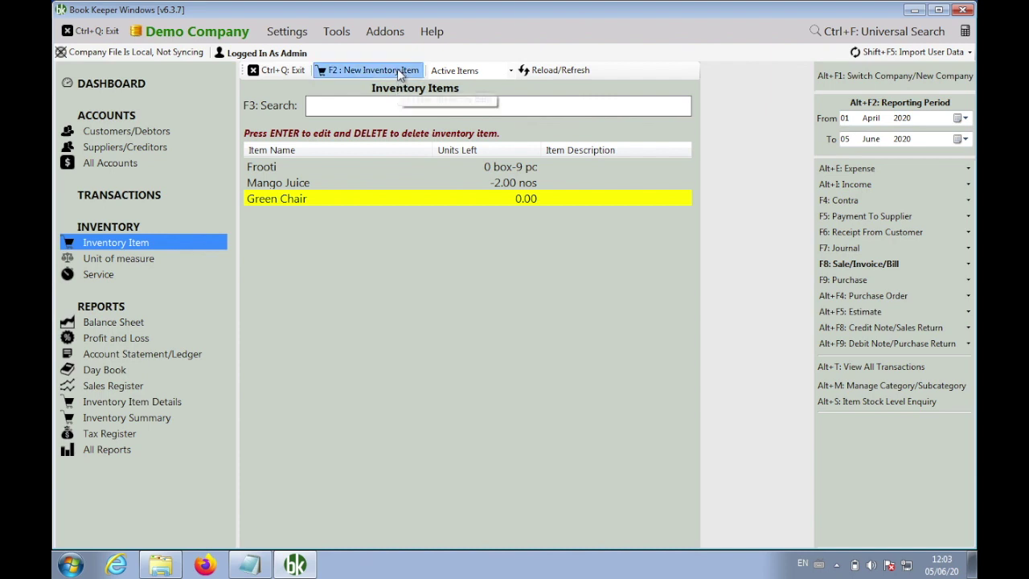
click(397, 70)
text(Red Chair)
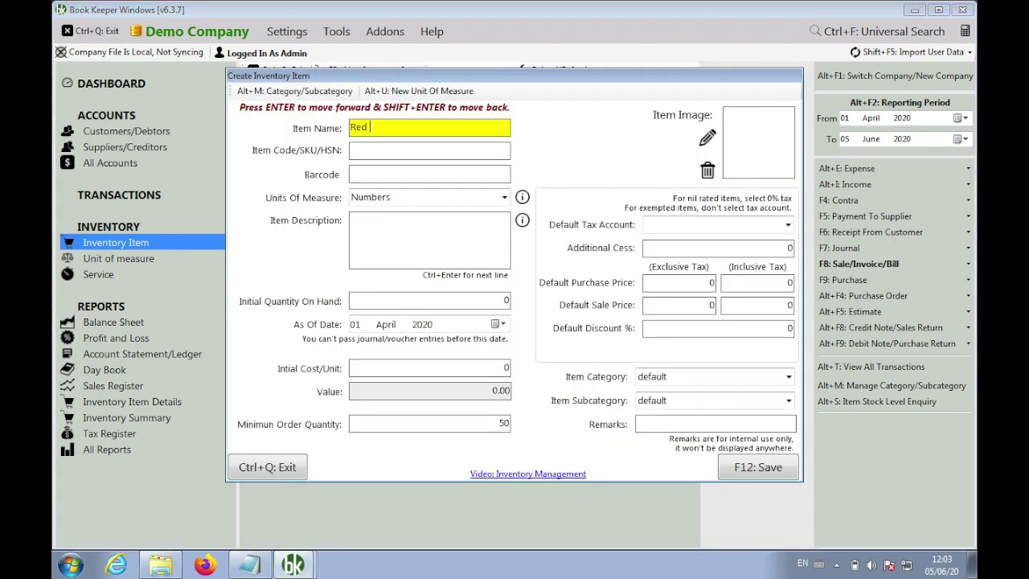
click(708, 138)
double_click(482, 197)
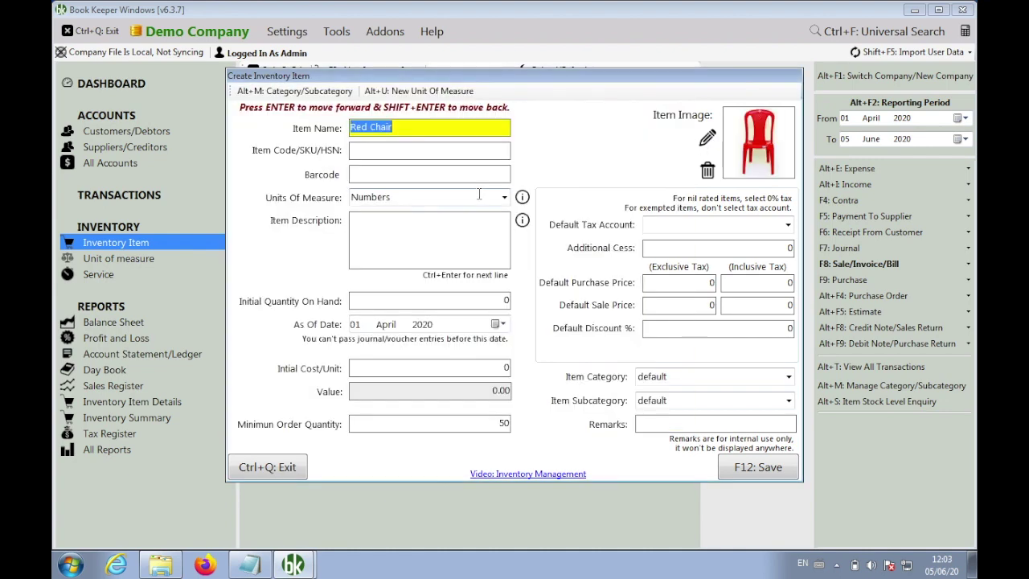
click(756, 470)
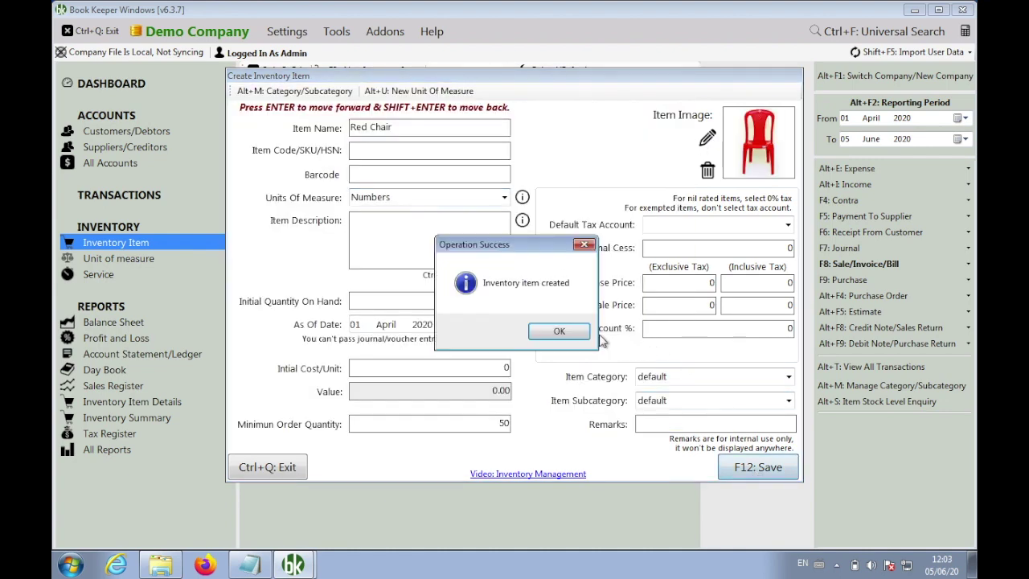
click(562, 329)
Create 'Dark Green Chair' with the dark green chair picture, then close the inventory screens
text(Dark Gr)
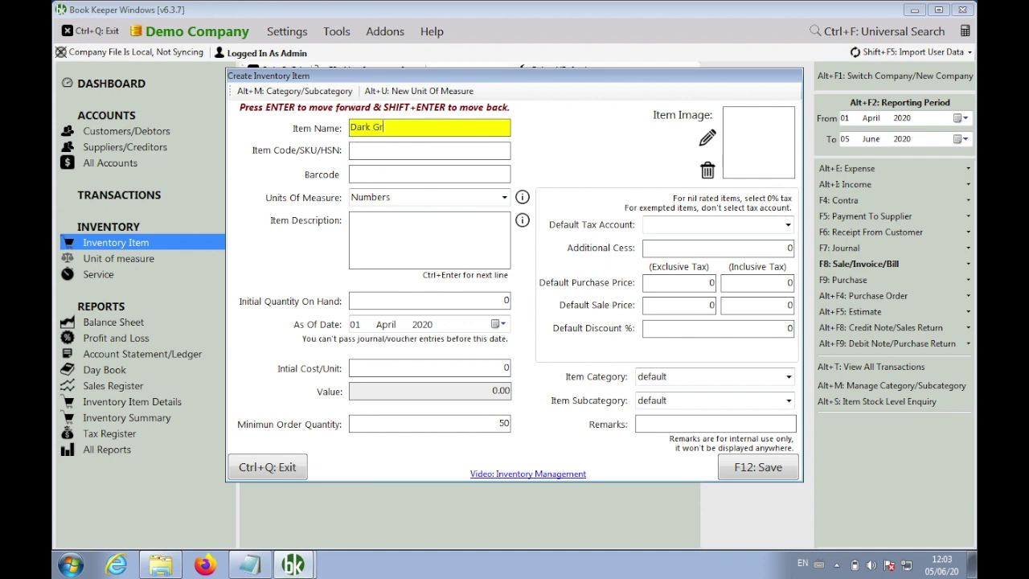
text(een Chair)
click(707, 141)
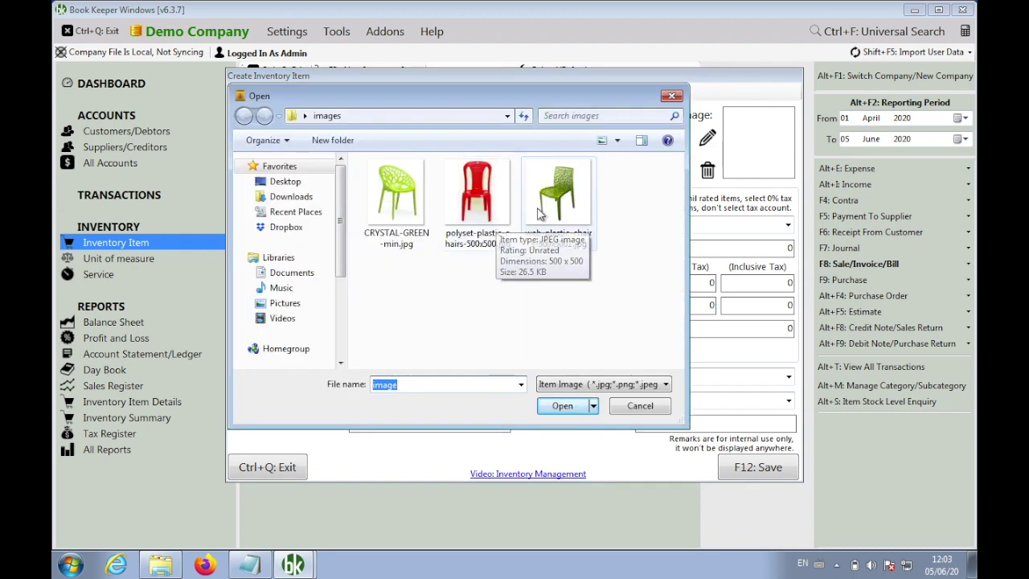
double_click(566, 201)
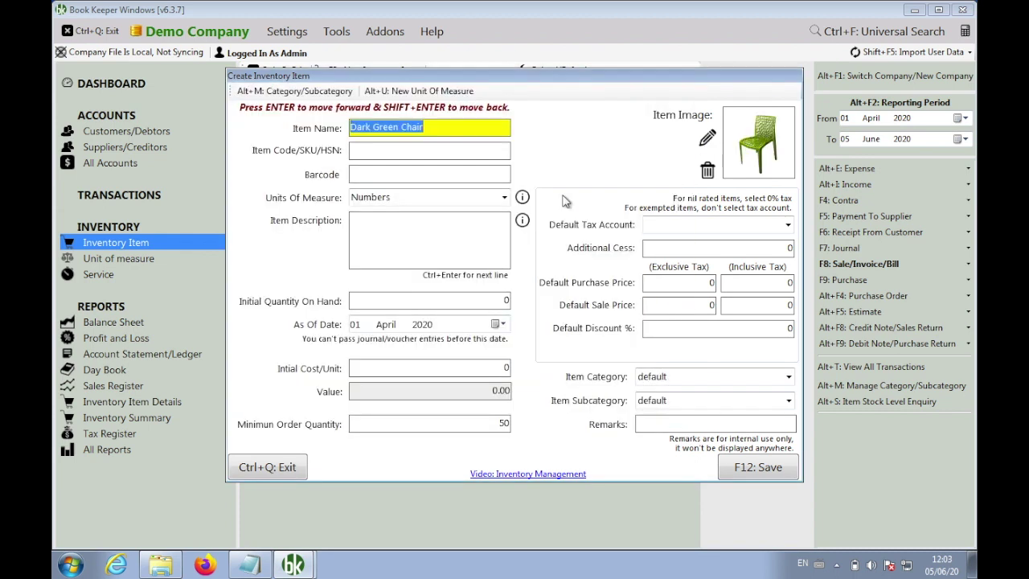
click(745, 468)
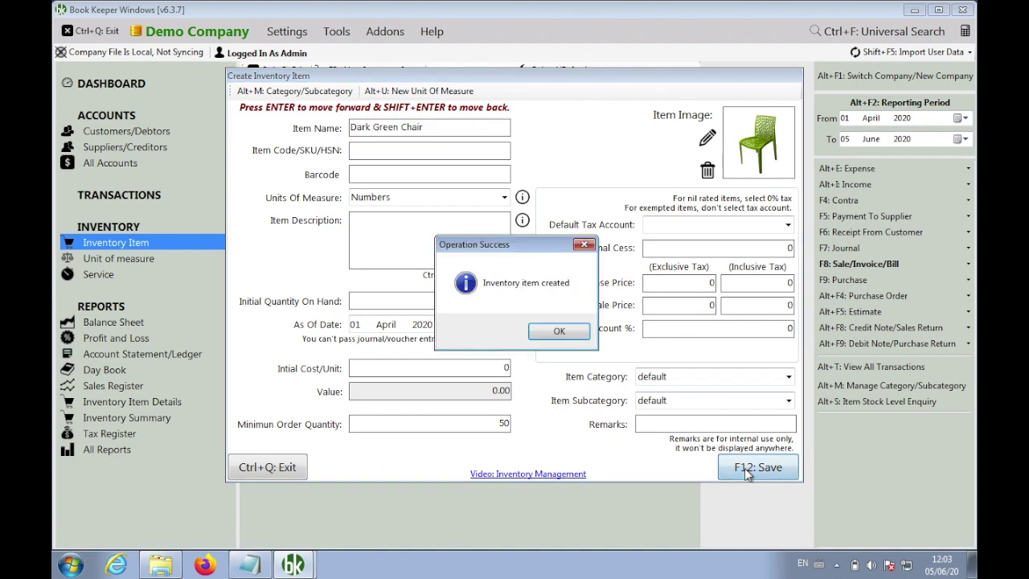
click(566, 330)
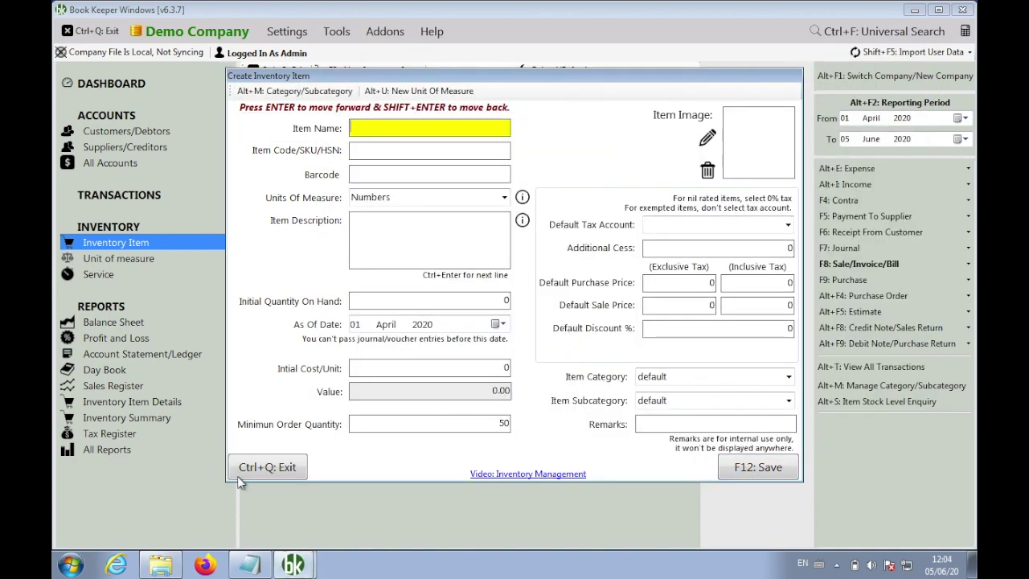
click(267, 467)
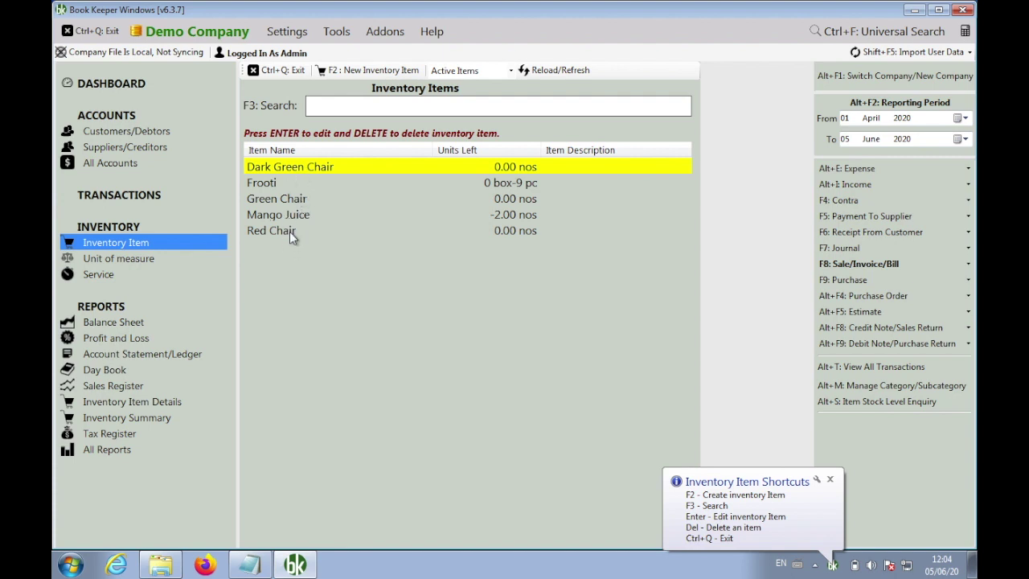
click(278, 71)
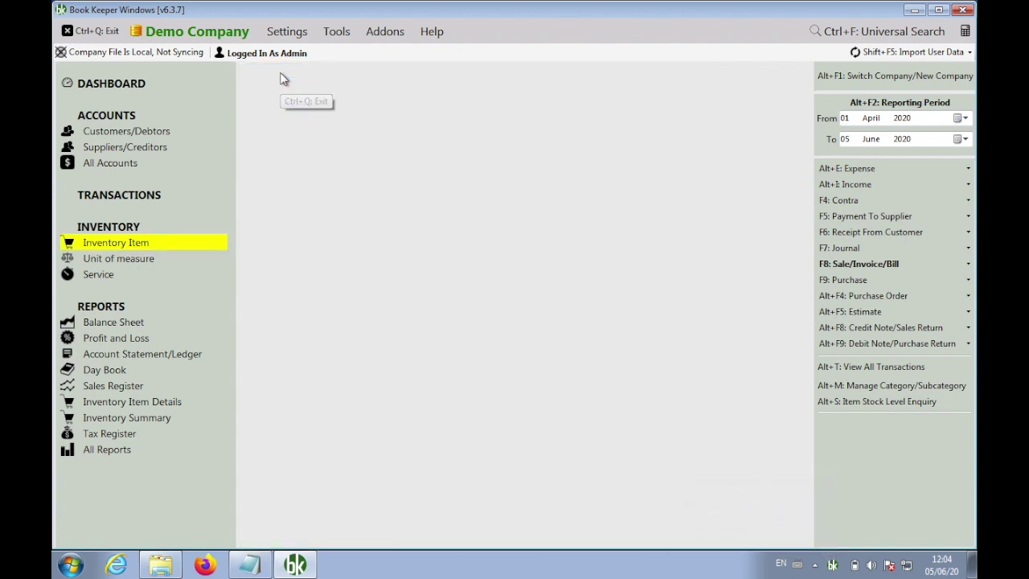
Start a new sales invoice with Red Chair, quantity 1 at rate 500
click(849, 266)
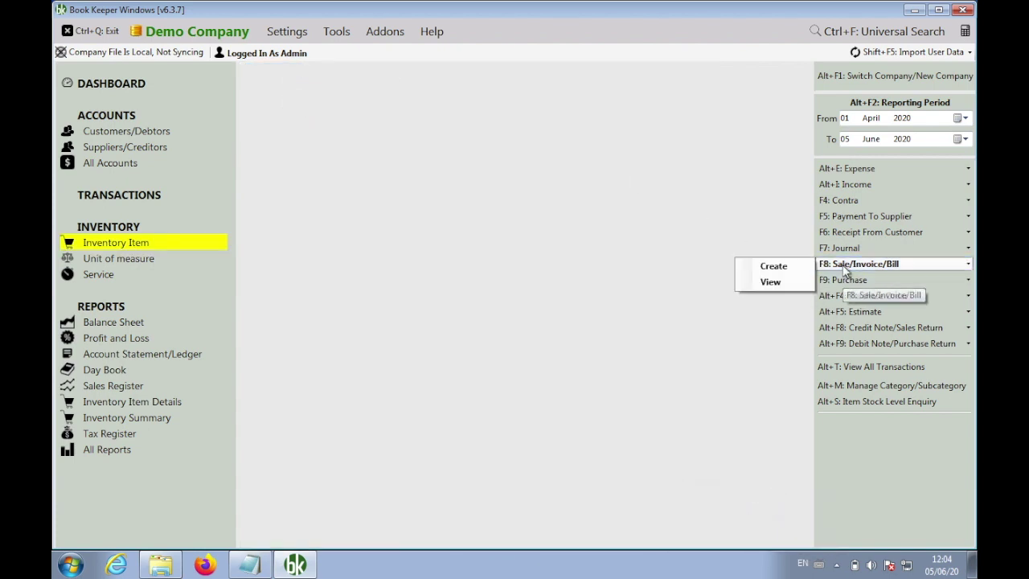
click(777, 269)
click(233, 152)
text(red)
key(Return)
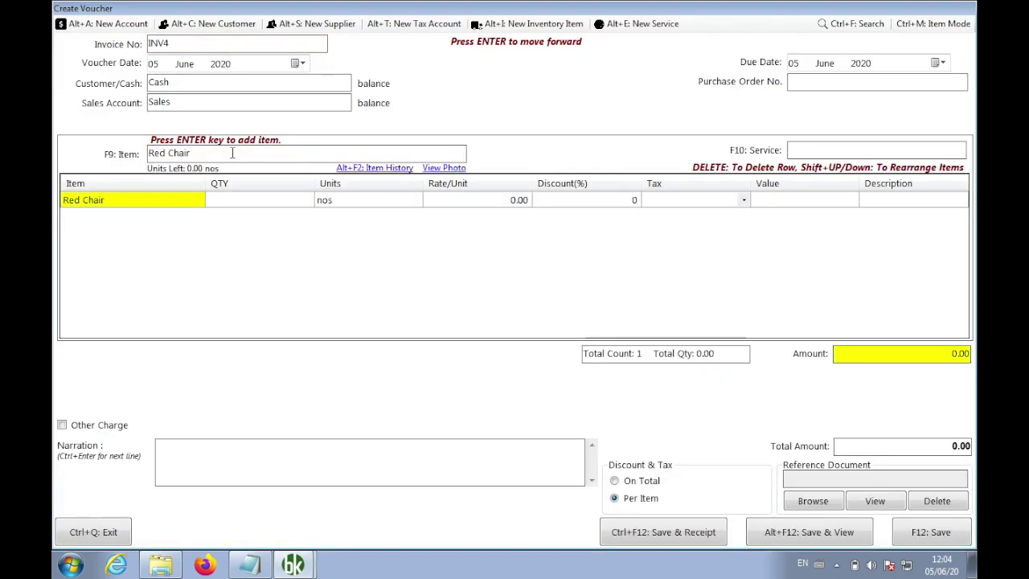
text(1)
key(Return)
key(Return)
key(Return)
text(5000)
key(Return)
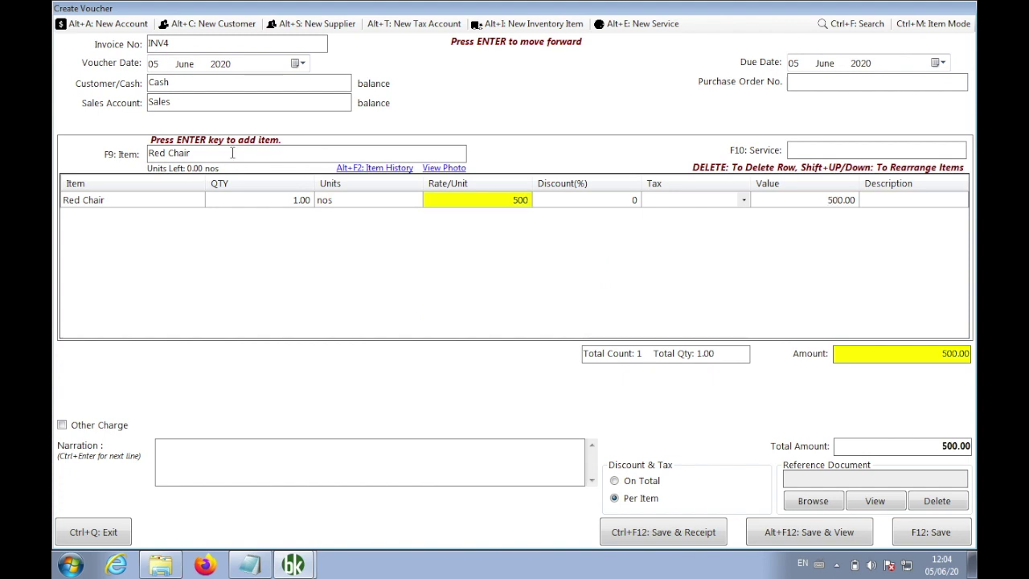
key(Return)
key(Return)
key(Return)
key(Return)
key(Return)
key(Return)
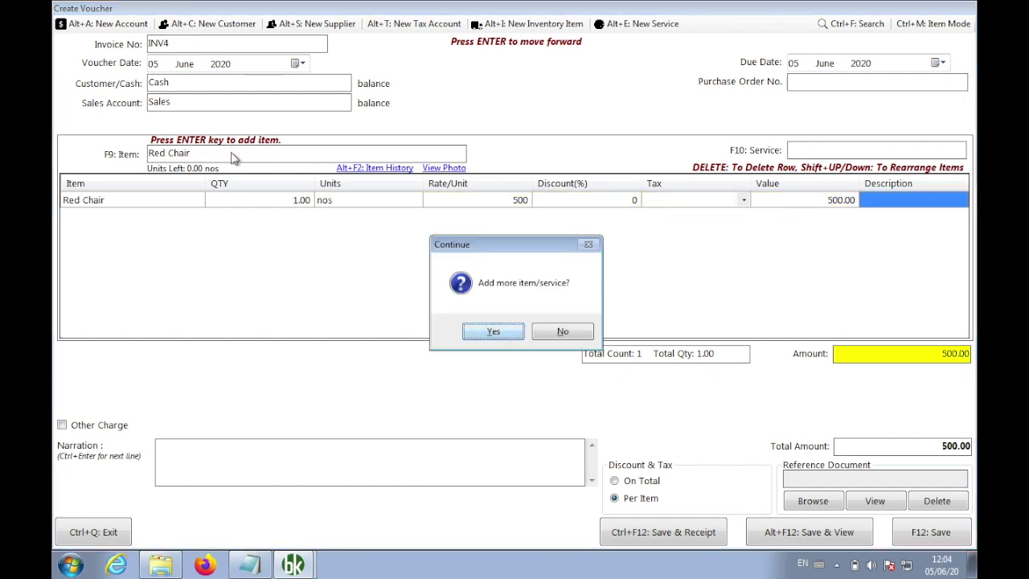
Add a Green Chair line, quantity 1 at rate 700
text(gr)
key(Down)
key(Return)
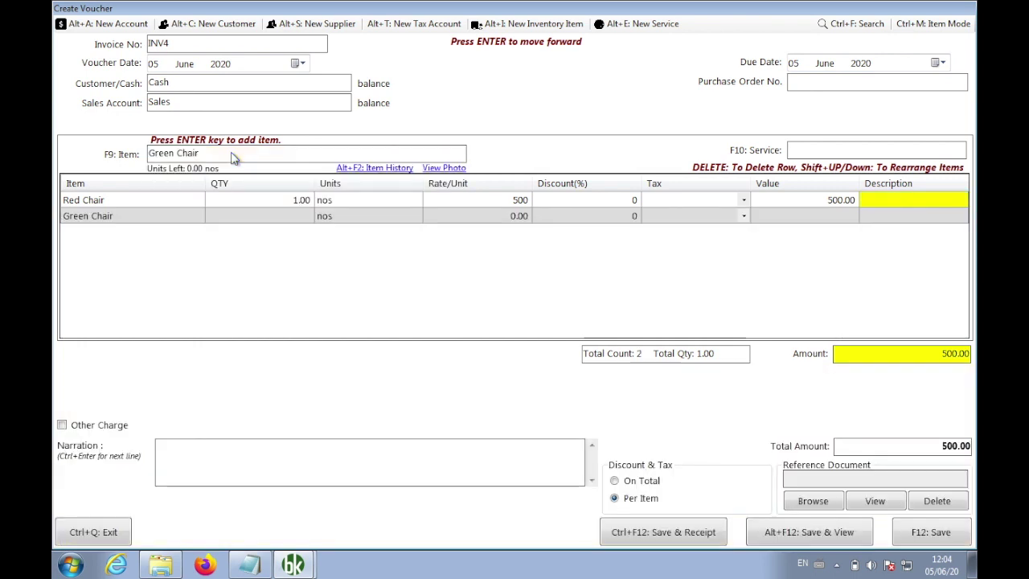
key(Return)
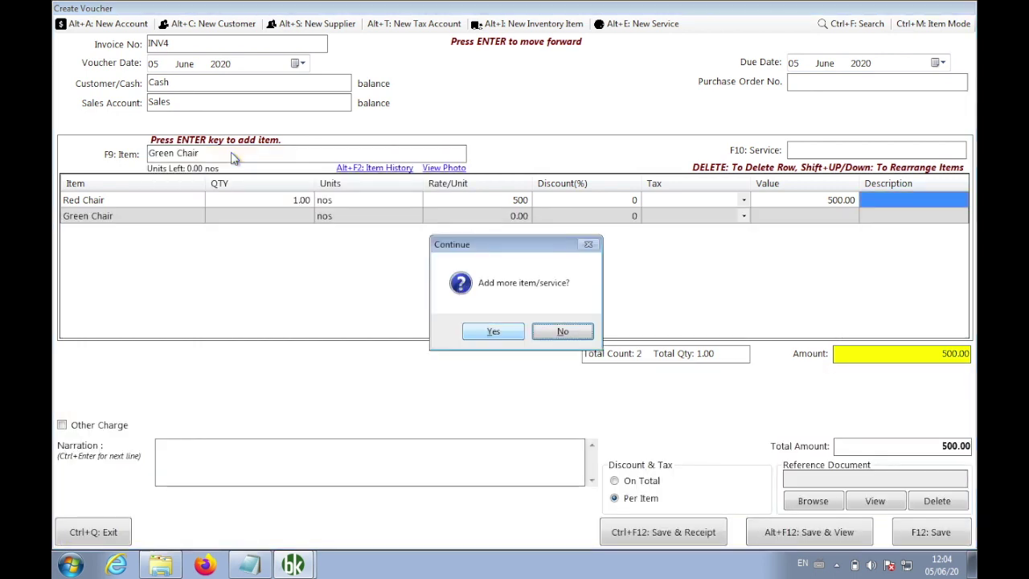
key(Return)
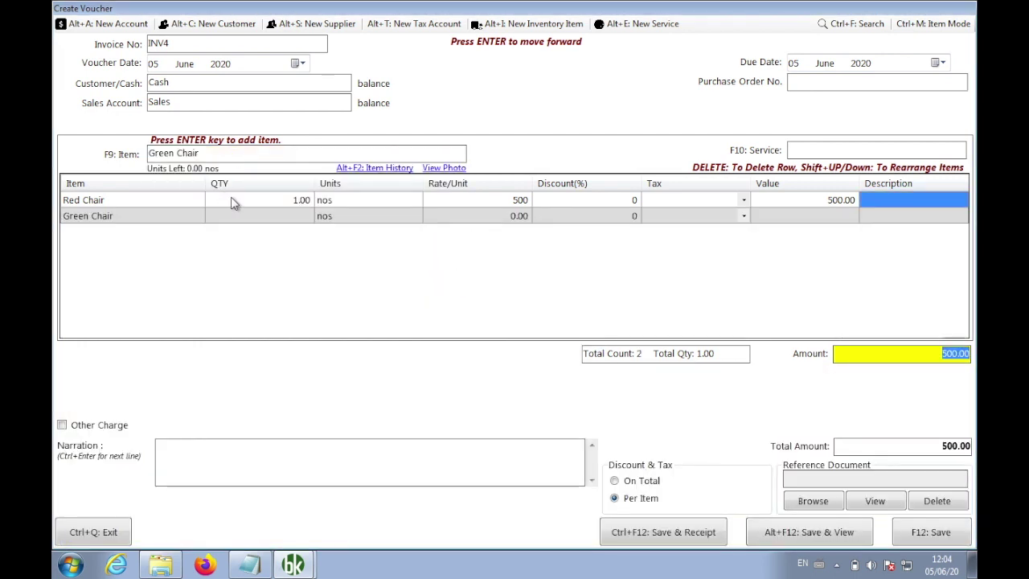
click(275, 215)
text(1)
key(Return)
key(Return)
key(Return)
text(700)
key(Return)
key(Return)
key(Return)
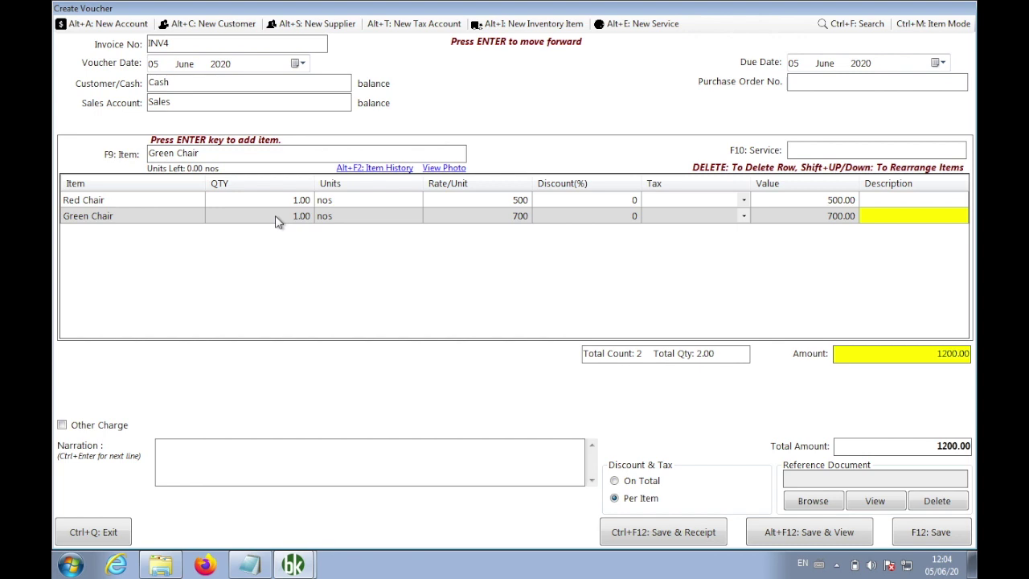
Decline adding more items, save invoice INV4 totalling 1200, and close it
key(Return)
key(Right)
key(Return)
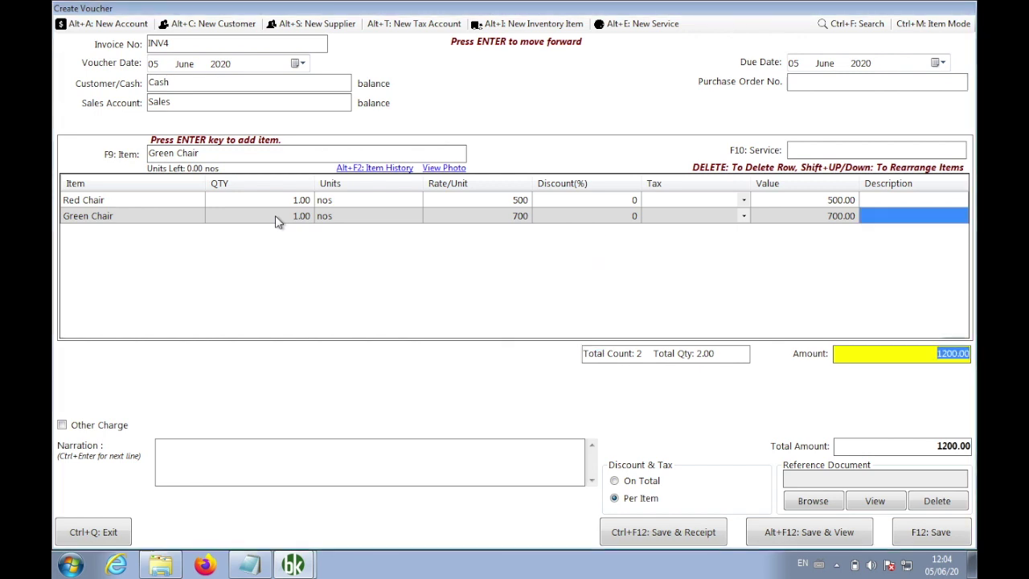
key(F12)
key(Return)
key(ctrl+q)
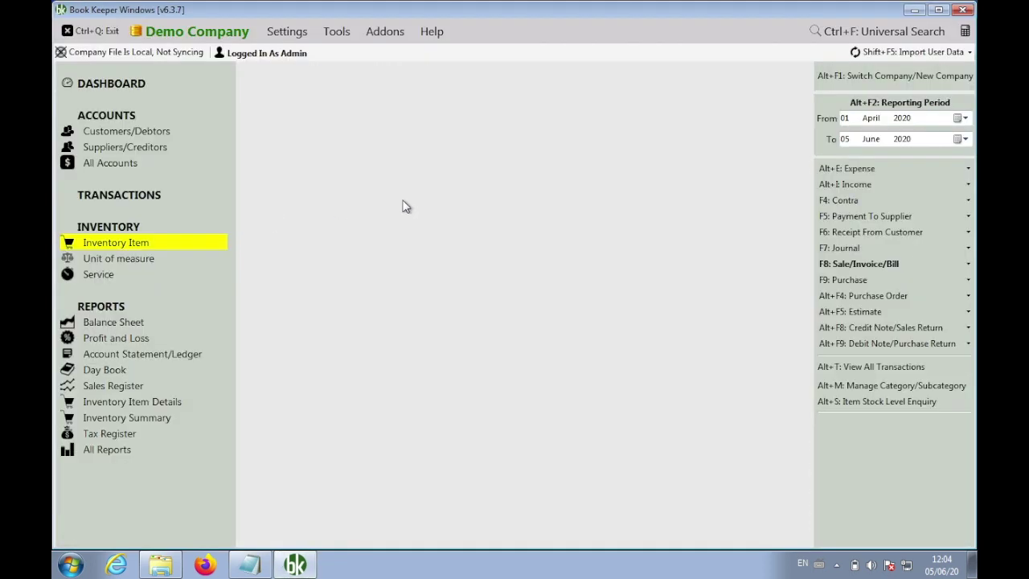
click(850, 266)
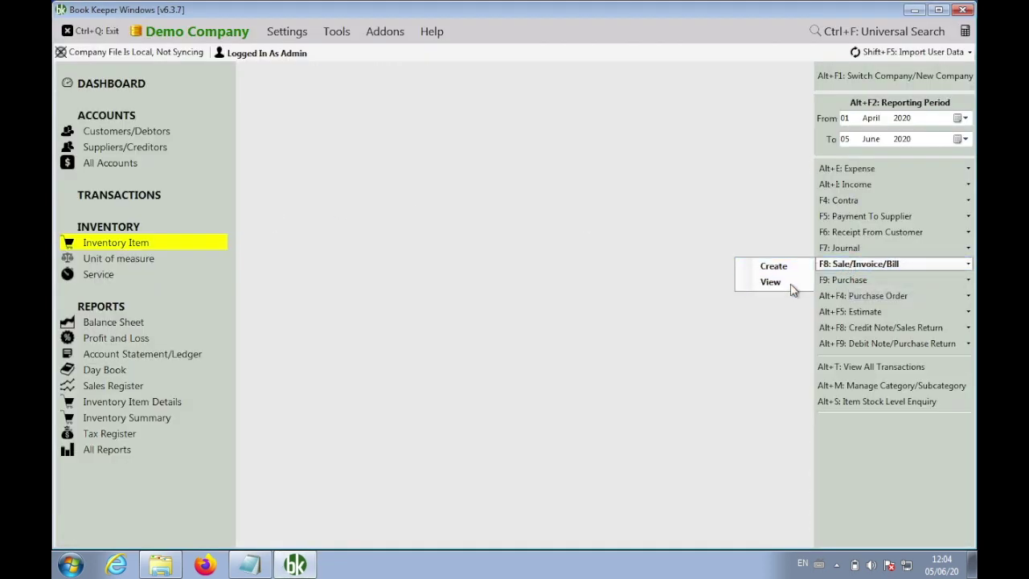
click(771, 281)
key(Return)
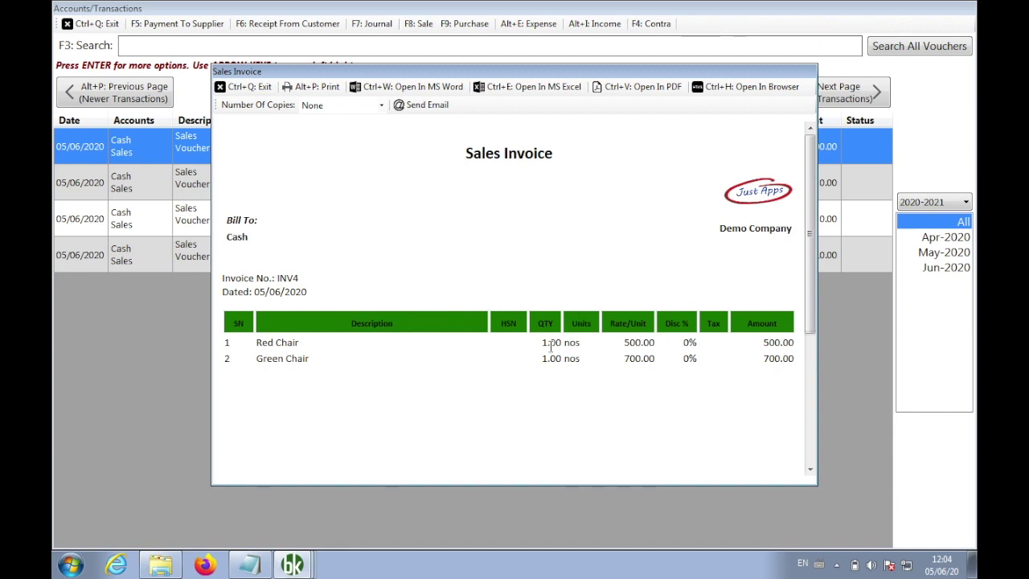
scroll(553, 352, down, 5)
scroll(552, 352, up, 5)
key(ctrl+q)
key(ctrl+q)
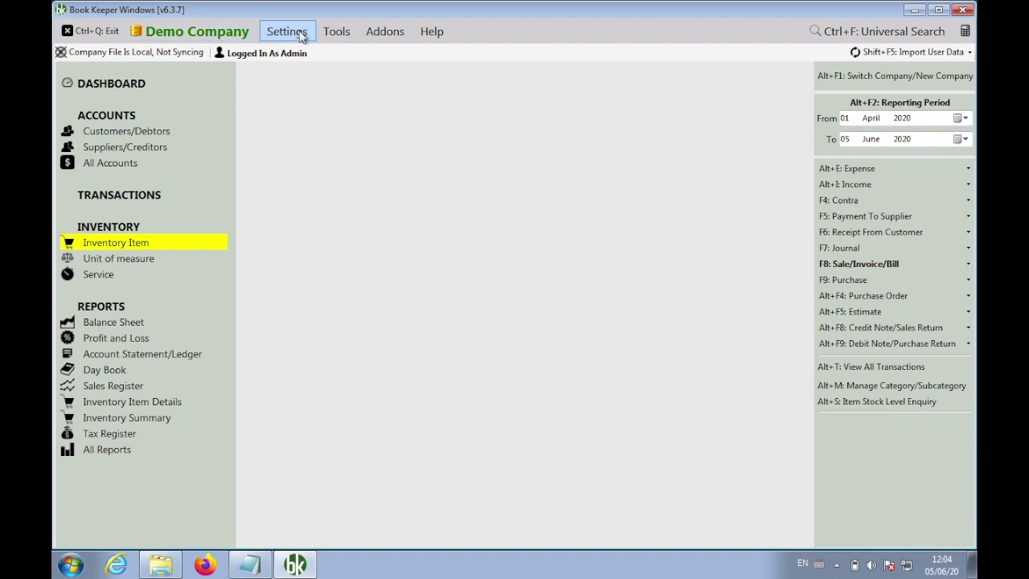
After checking the Header tab, choose Template1-Box as the Invoice Template and save
click(294, 34)
click(326, 122)
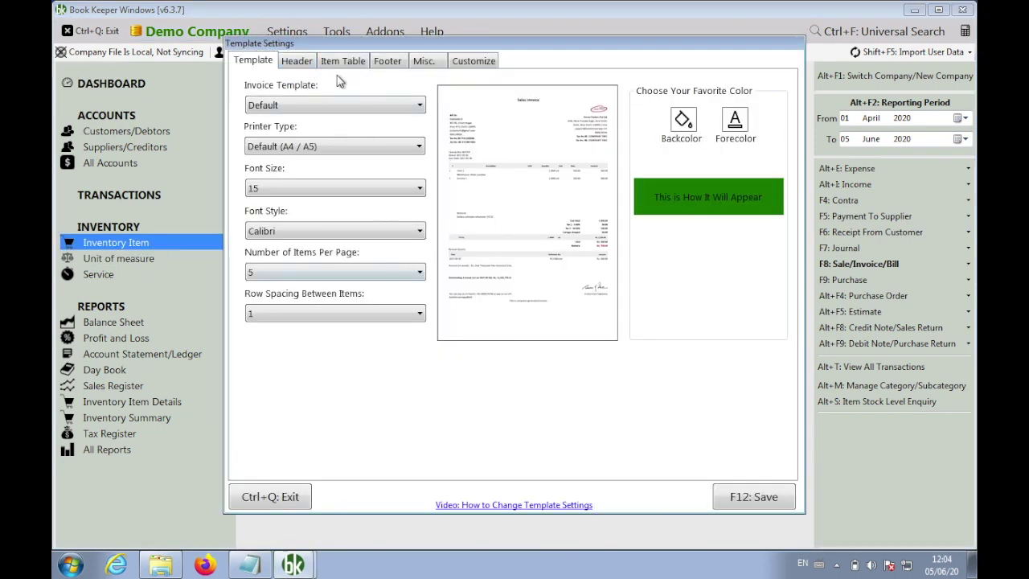
click(305, 66)
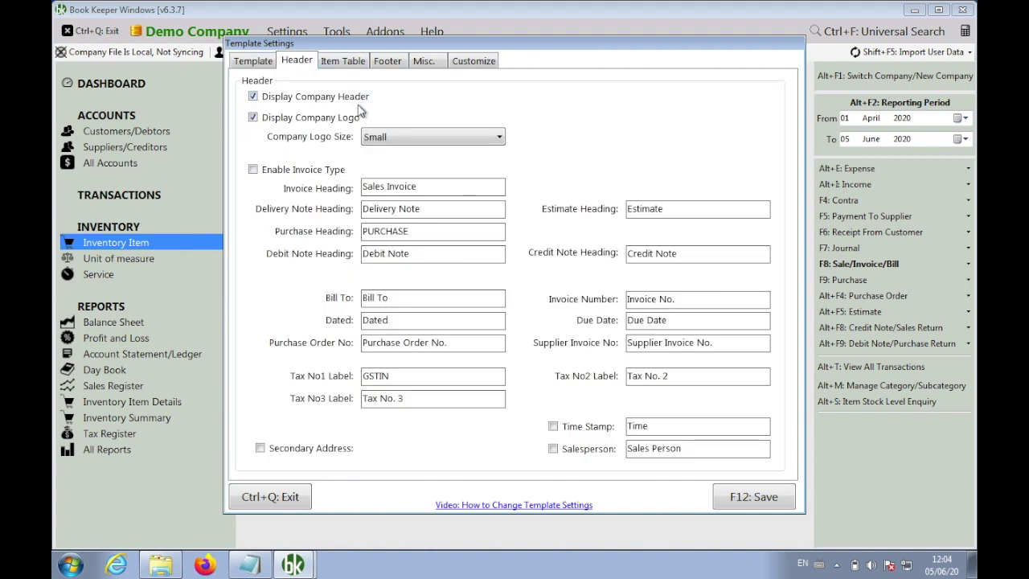
click(265, 62)
click(314, 107)
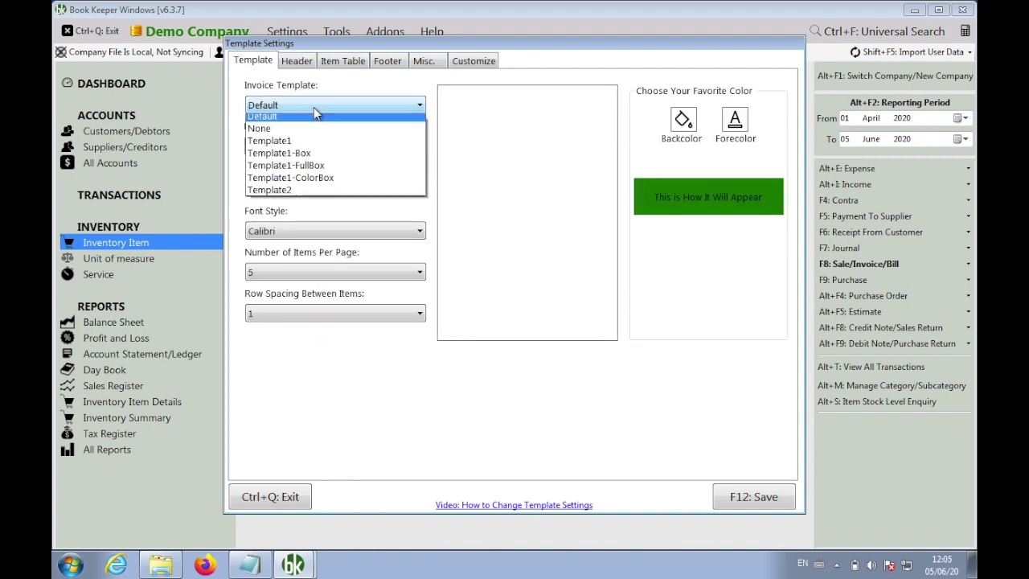
click(329, 158)
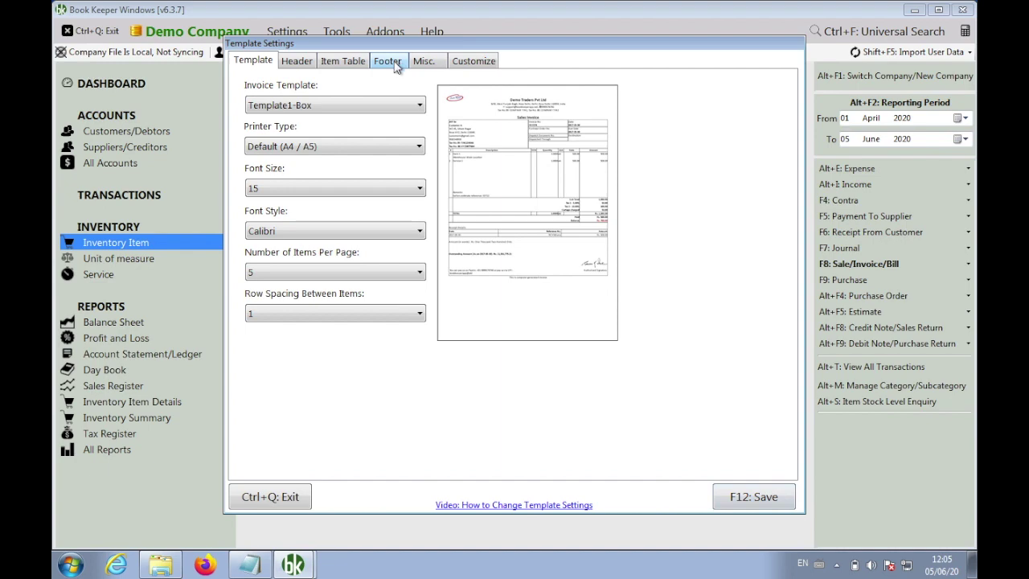
click(754, 497)
click(285, 32)
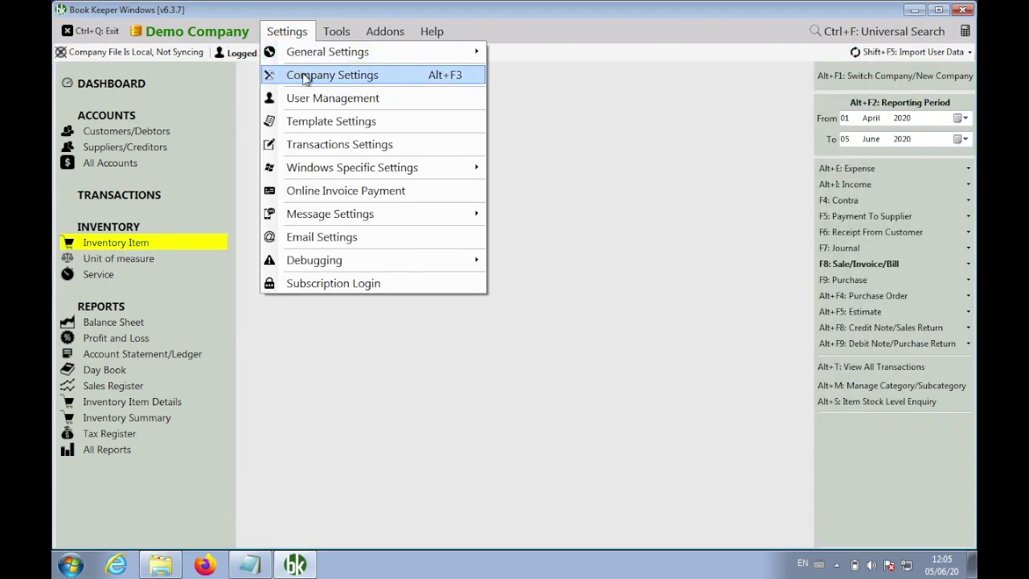
click(307, 76)
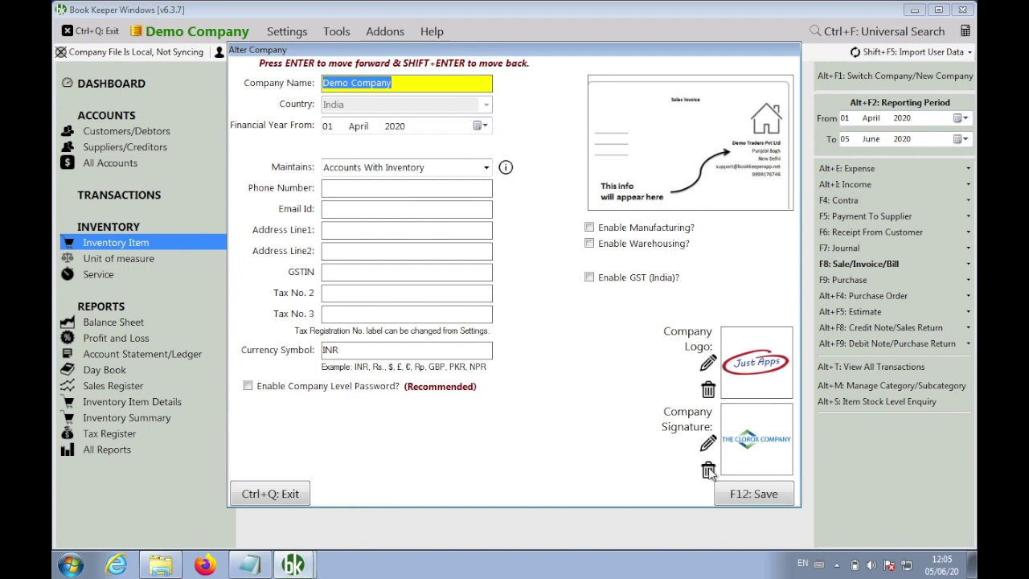
Delete the company signature image and save the company details
click(709, 471)
click(752, 493)
click(551, 331)
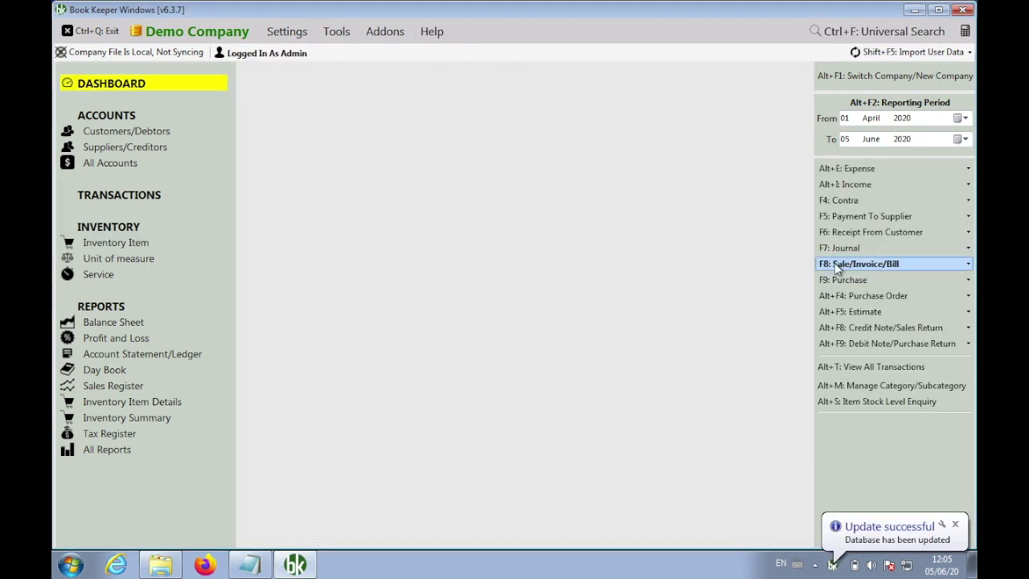
View sales invoice INV4 in the boxed Template1-Box layout, then close it and the transactions list
click(835, 264)
click(795, 279)
key(Down)
key(Return)
key(Return)
drag(812, 266, 794, 215)
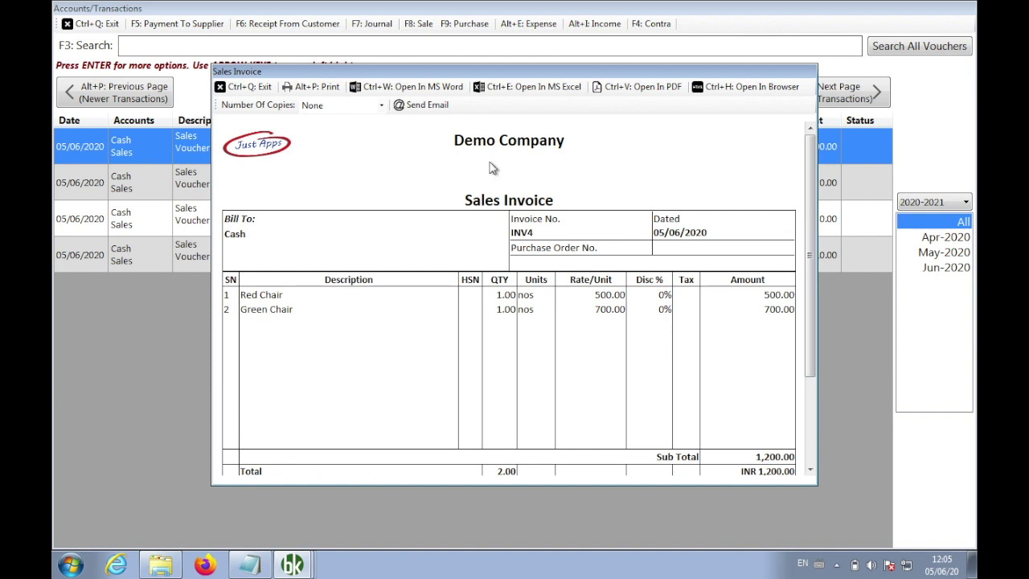
click(243, 88)
click(104, 24)
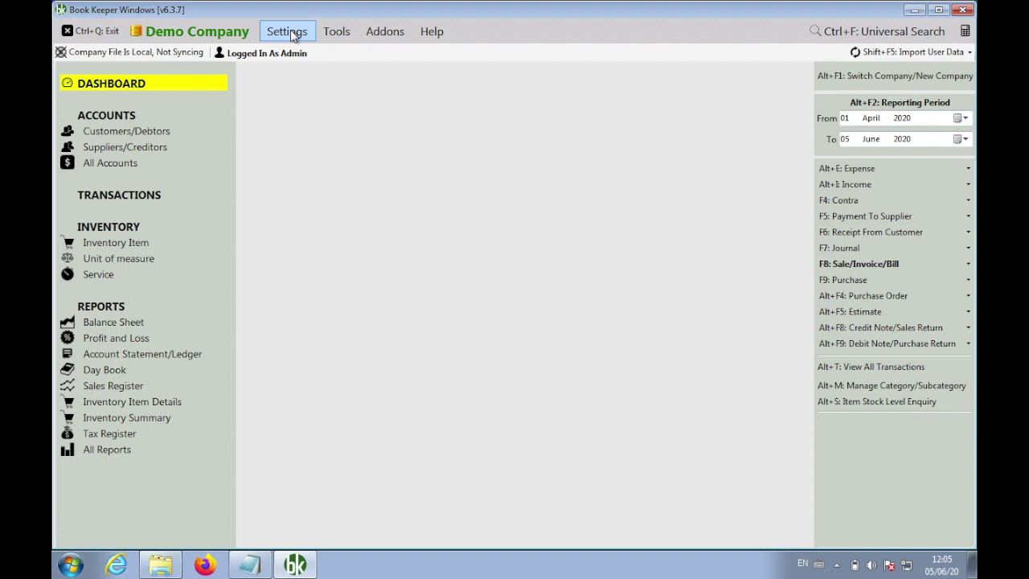
Turn on Display Item Image in the invoice template's Item Table settings and save
click(294, 36)
click(348, 128)
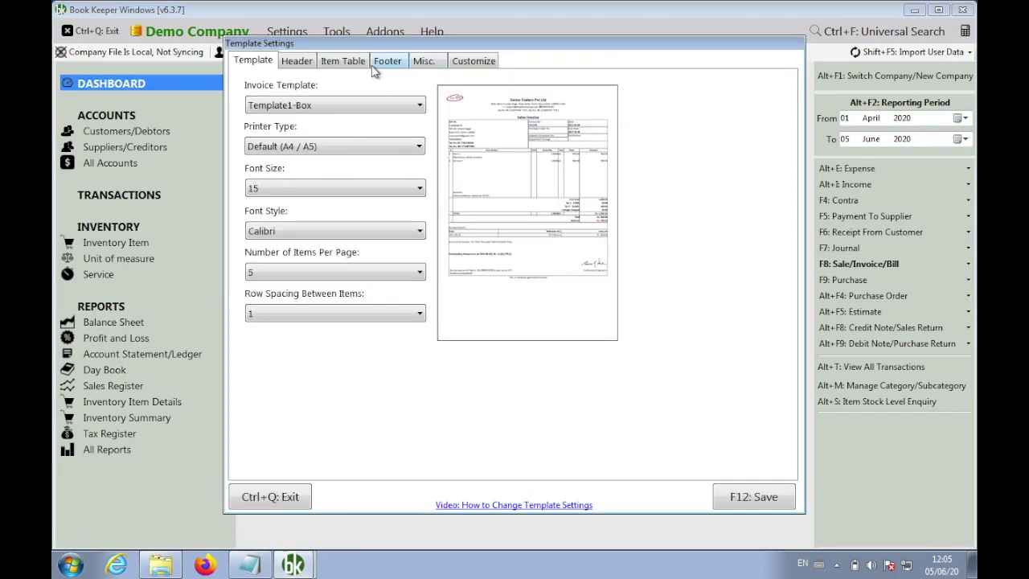
click(344, 64)
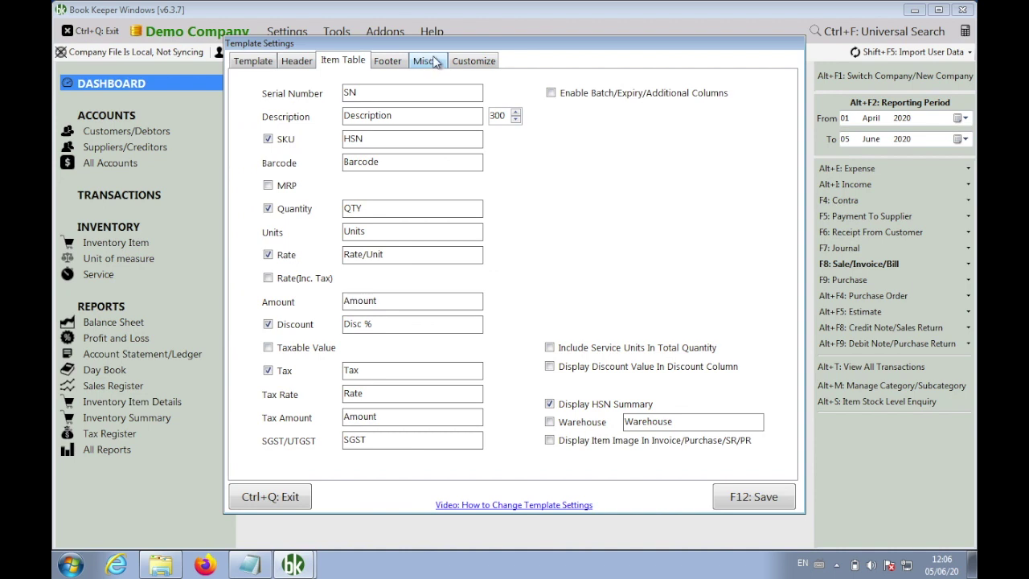
click(578, 442)
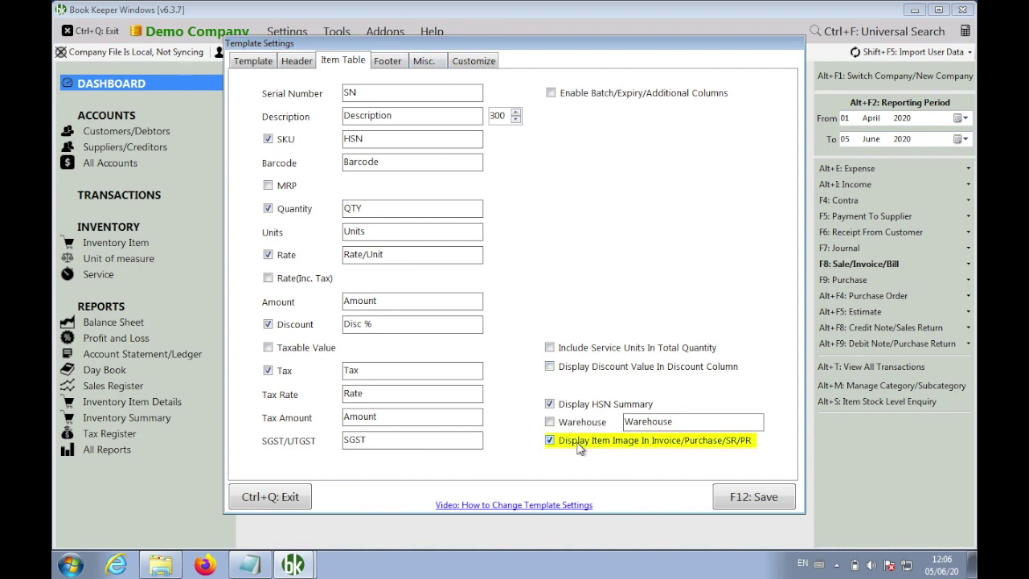
click(730, 498)
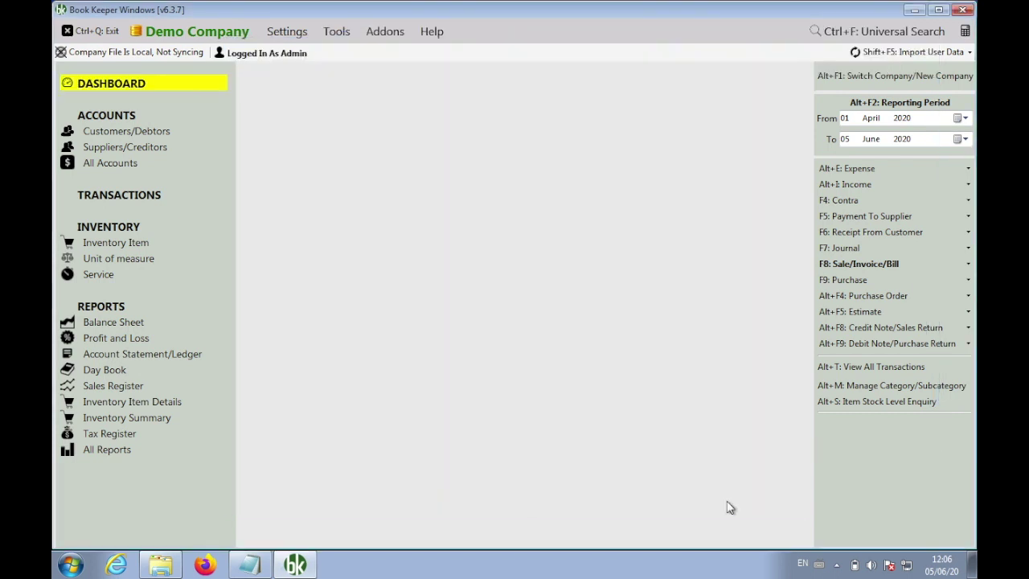
Open sales invoice INV4 to see the Red Chair and Green Chair pictures
click(835, 268)
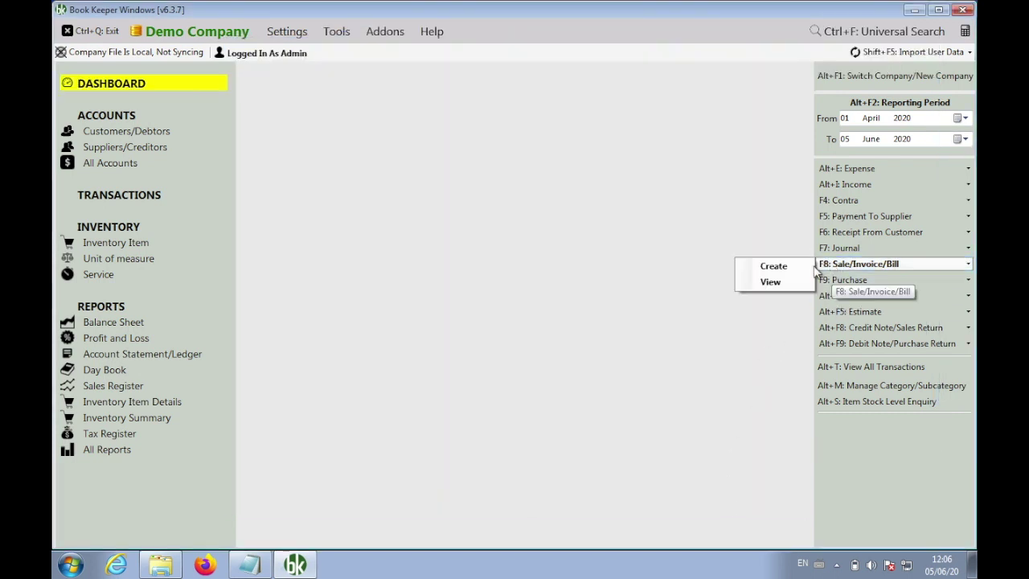
click(794, 279)
key(Return)
key(Up)
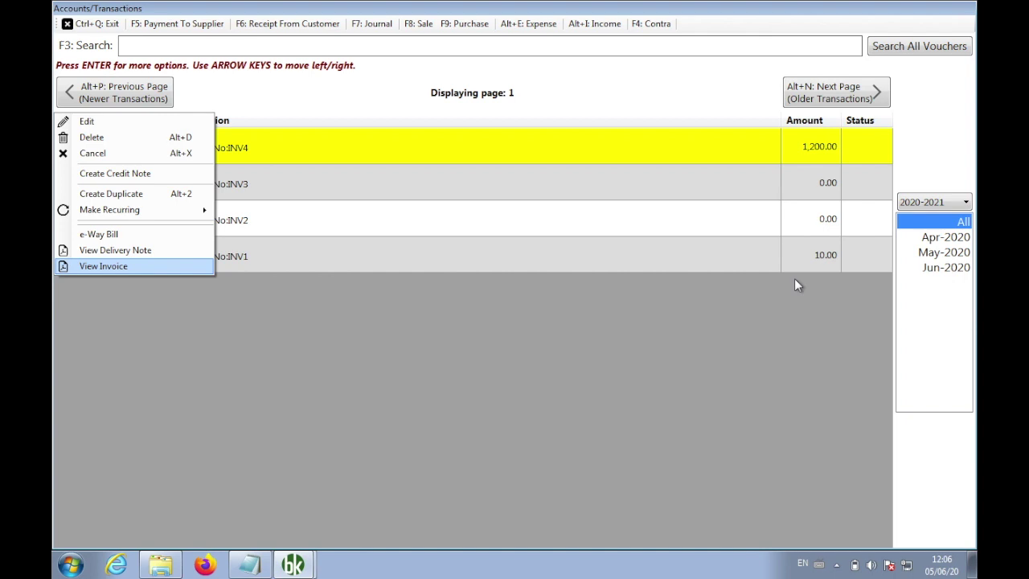
key(Return)
drag(812, 252, 815, 290)
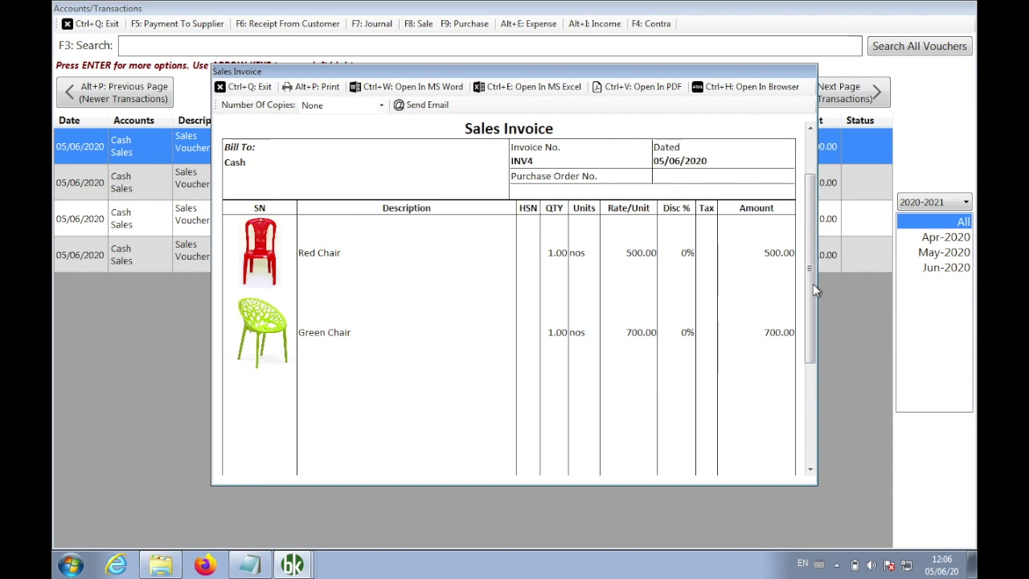
Add the note 'Template Settings > Item Table > Display Item Image: ON' in Notepad, then return to the invoice
click(249, 565)
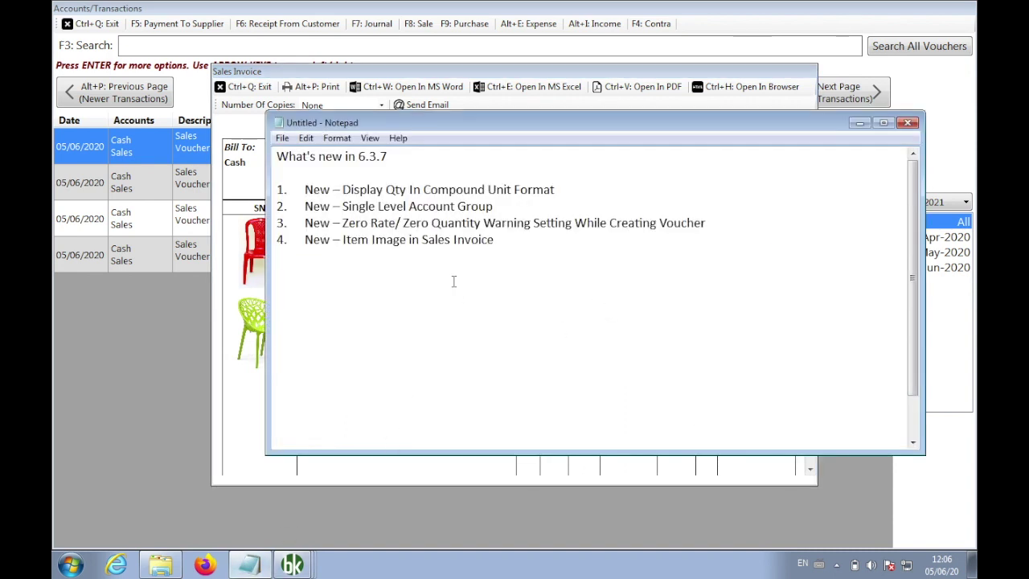
text(Template Setti)
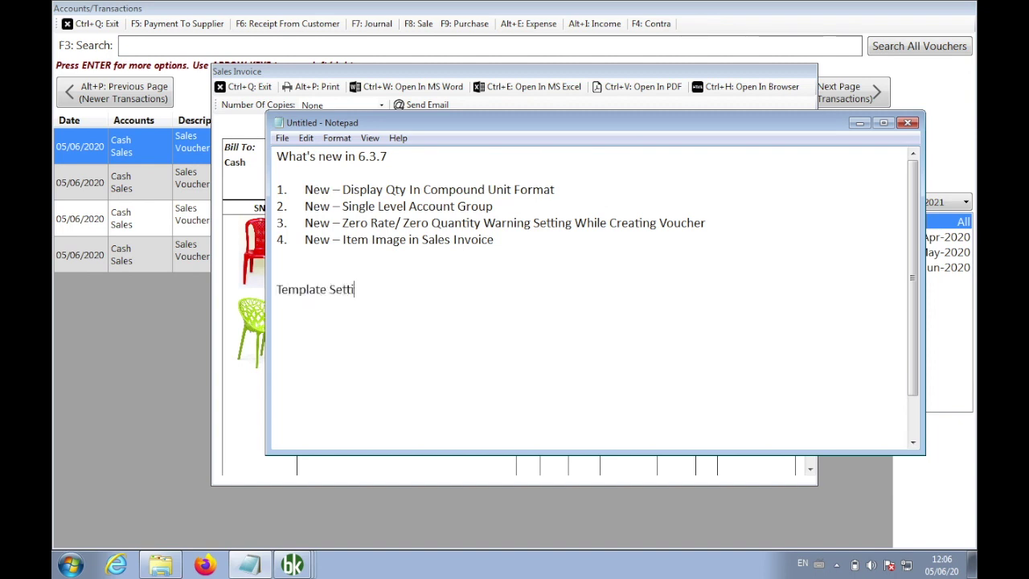
text(ngs > Item Table )
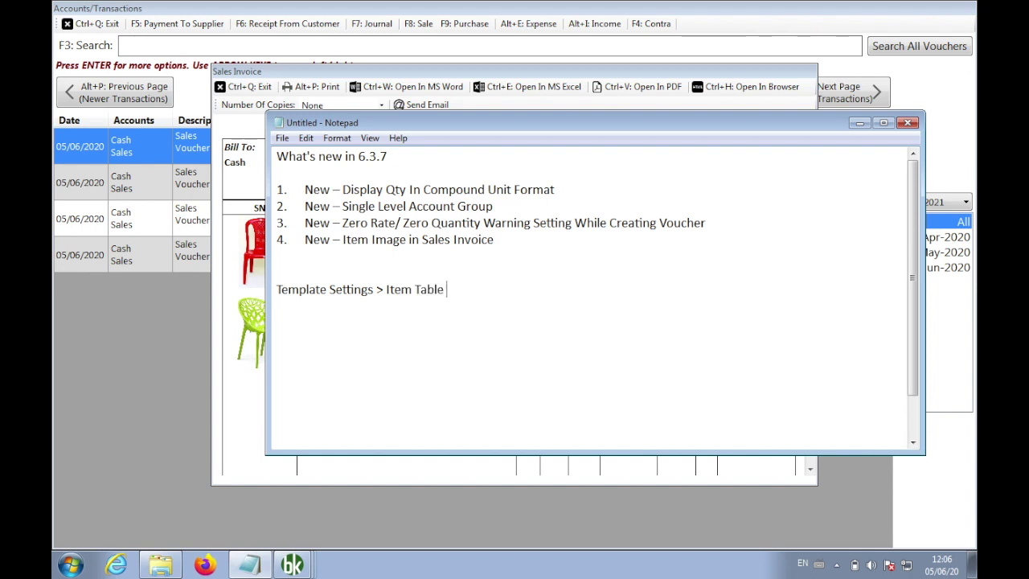
text(> Display Item )
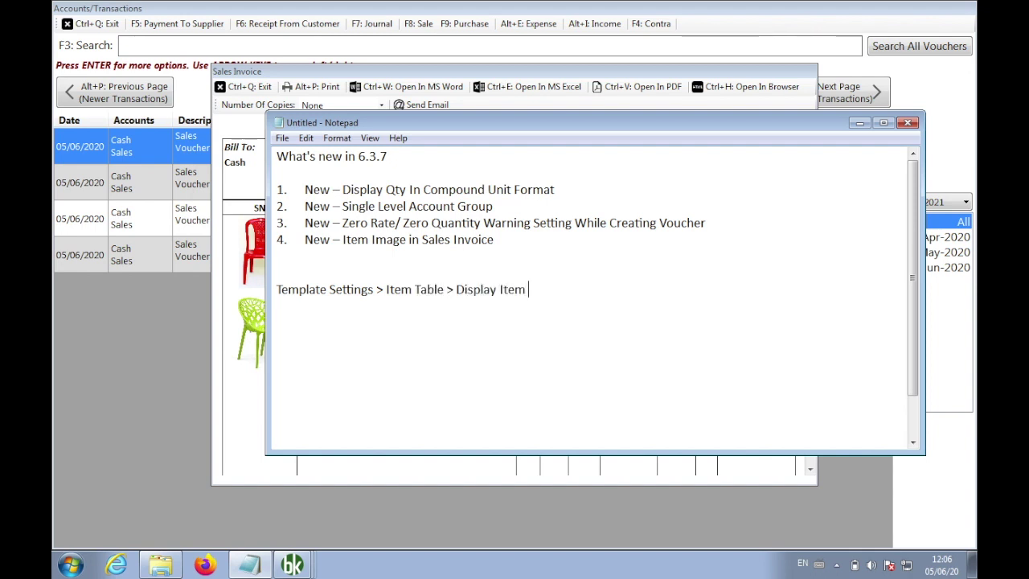
text(Image: ON)
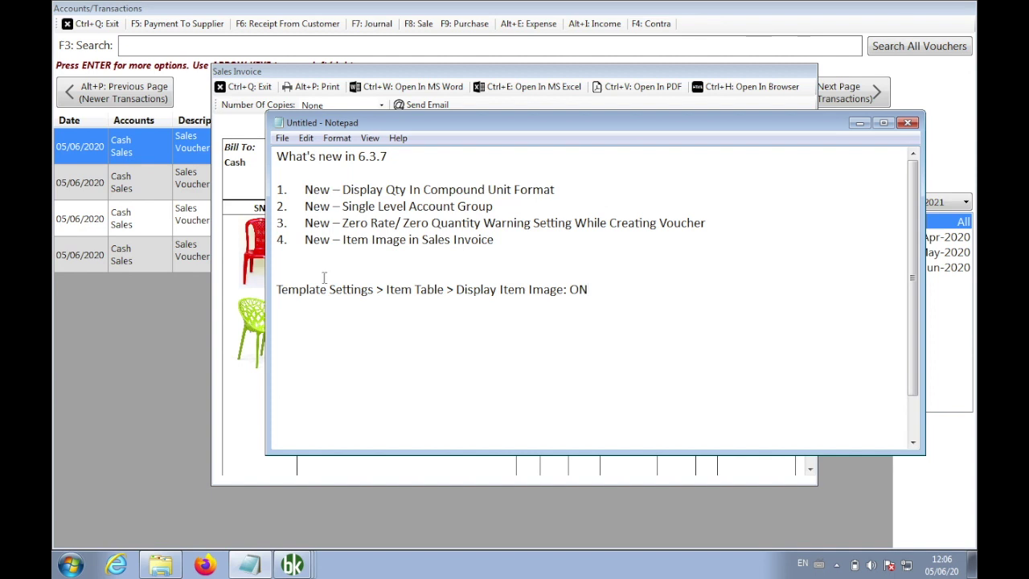
click(241, 347)
Check INV4's print preview with the chair images, then close the preview, invoice and transactions list
scroll(515, 362, down, 4)
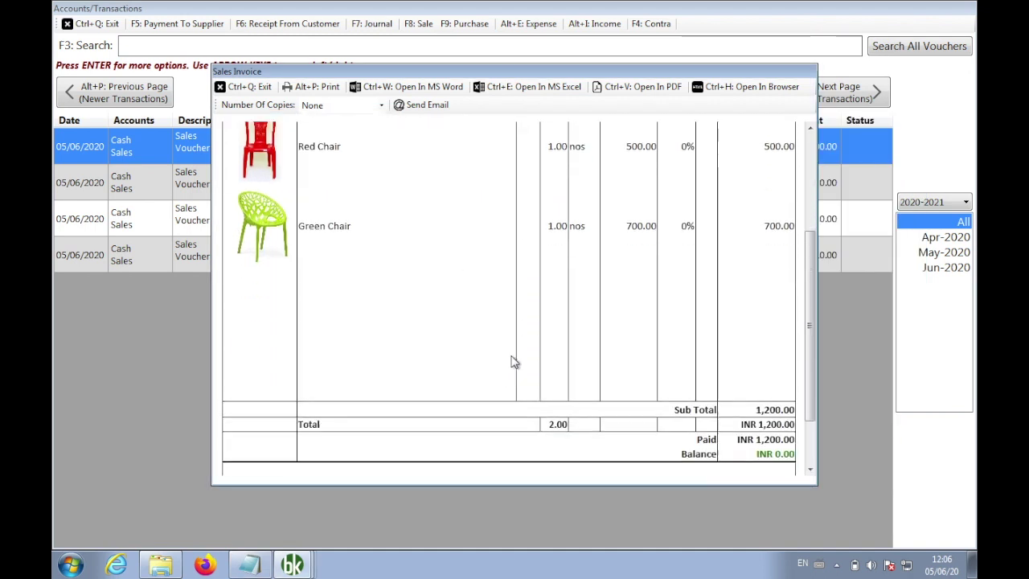
scroll(515, 362, up, 2)
scroll(515, 361, up, 1)
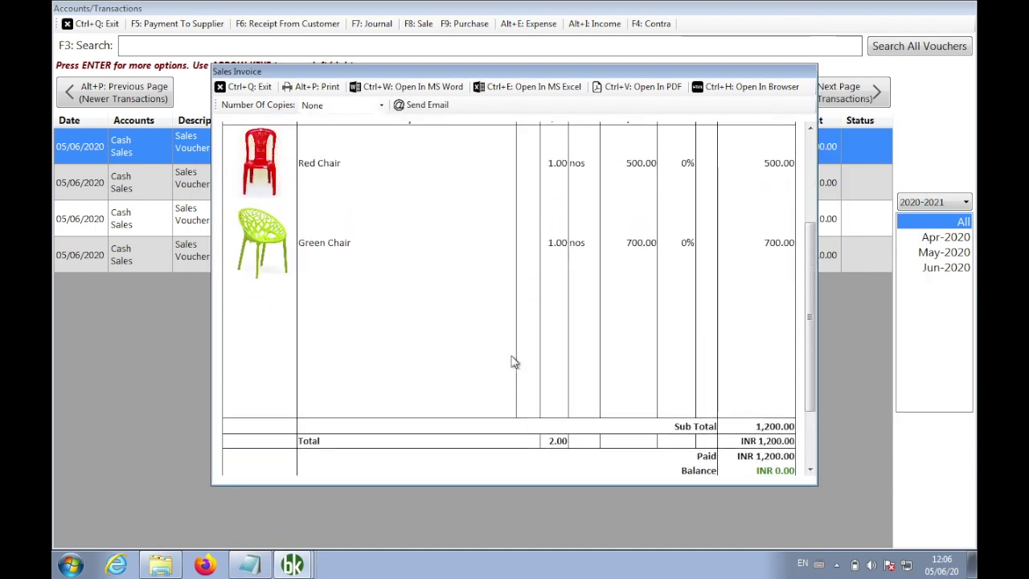
click(318, 88)
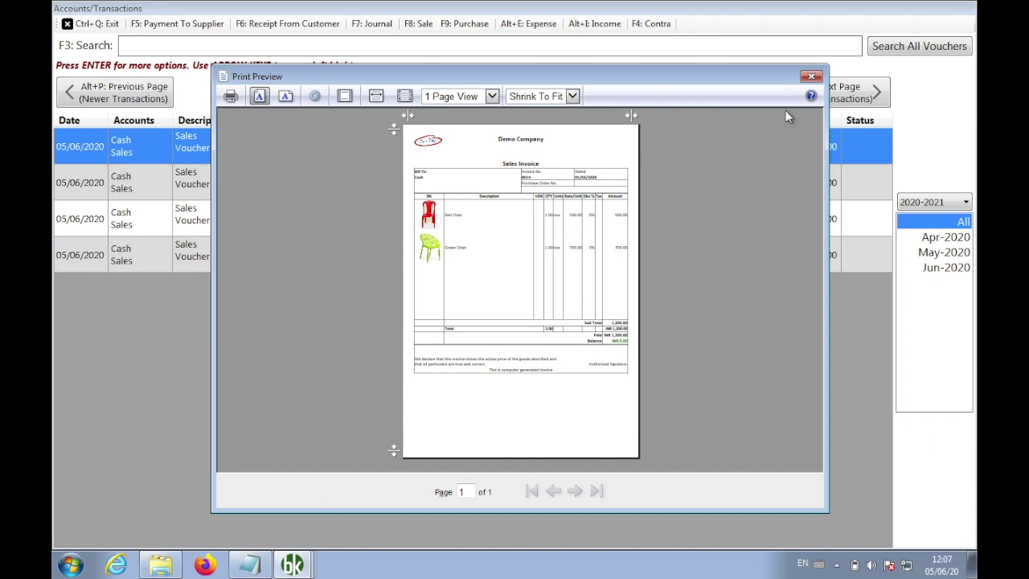
click(810, 78)
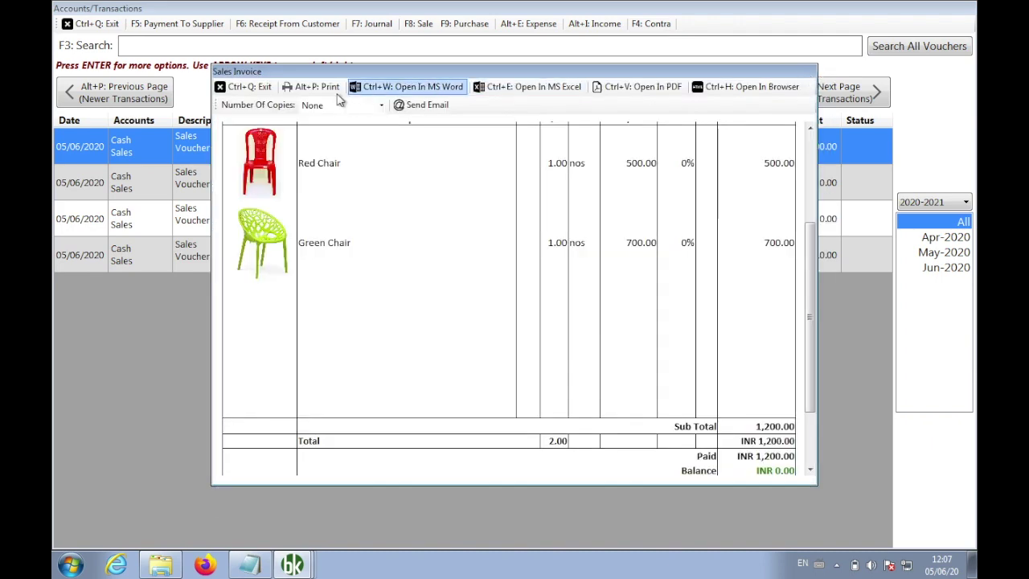
click(259, 86)
click(93, 24)
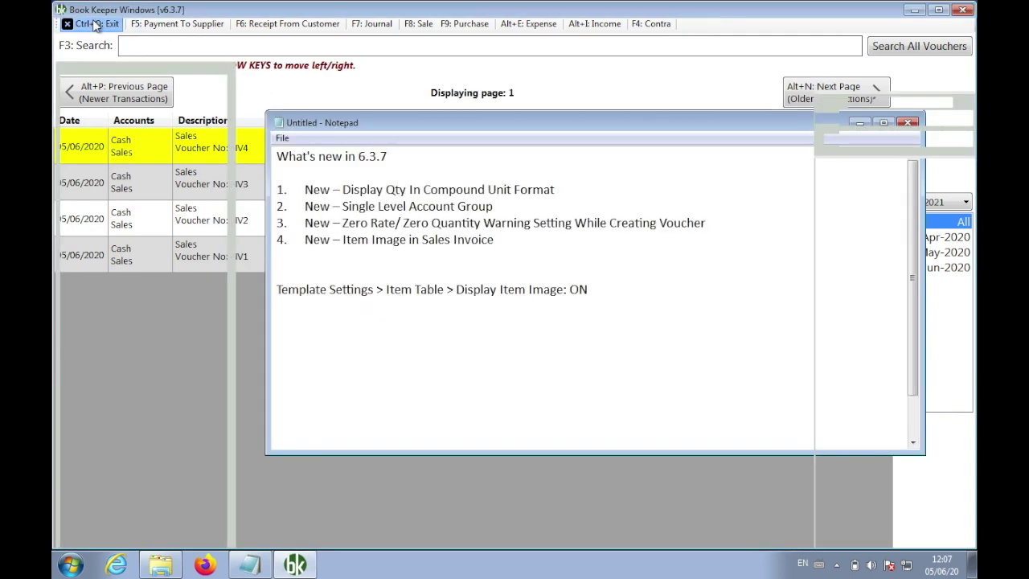
Replace the Template Settings note with pasted list items 5–7, removing the blank lines above item 5
click(262, 566)
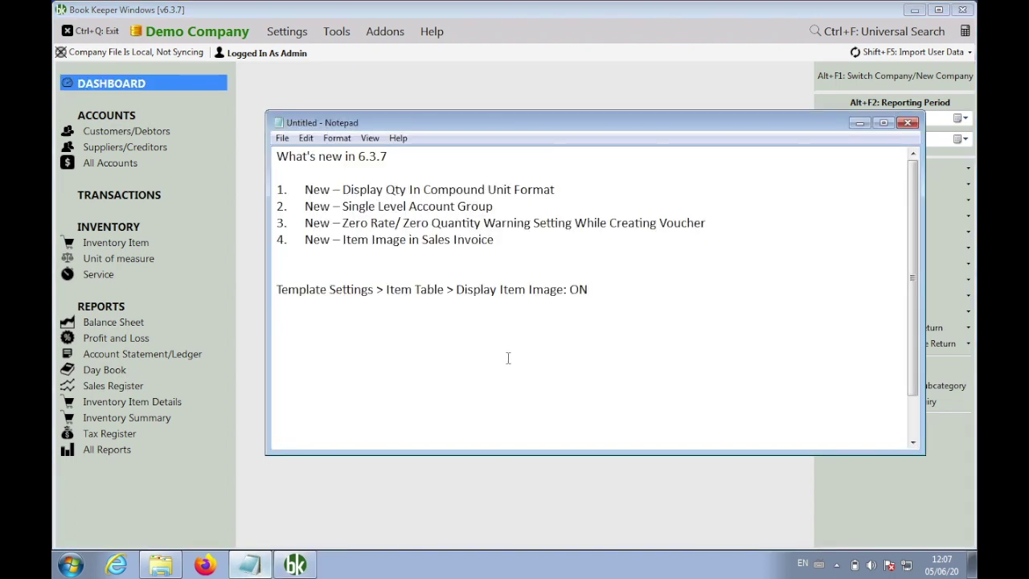
drag(317, 402, 266, 268)
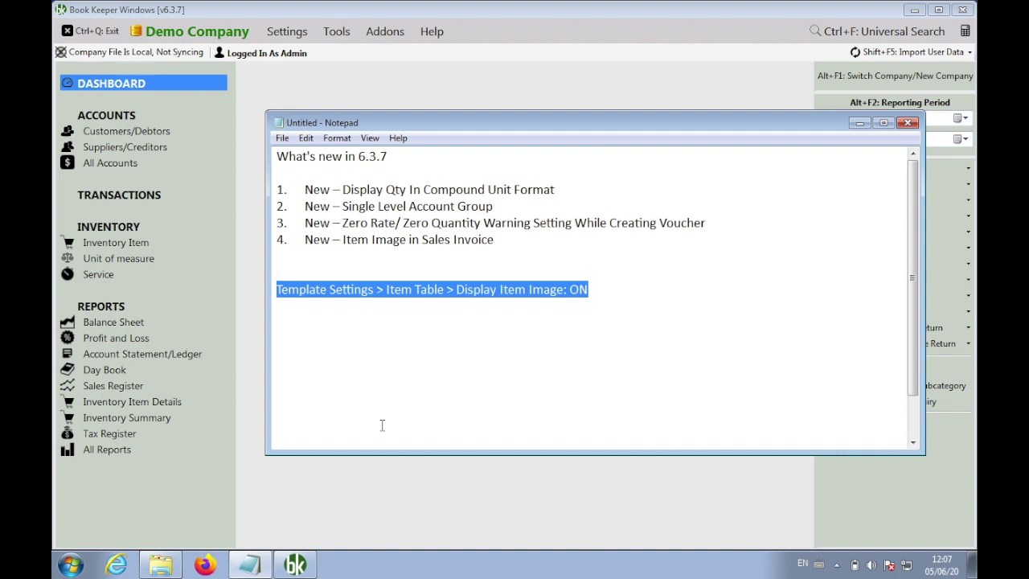
text(5.	New – Credit Limit for Account 6.	New – Remarks Field for Account 7.	New – Company Wise Message Setting)
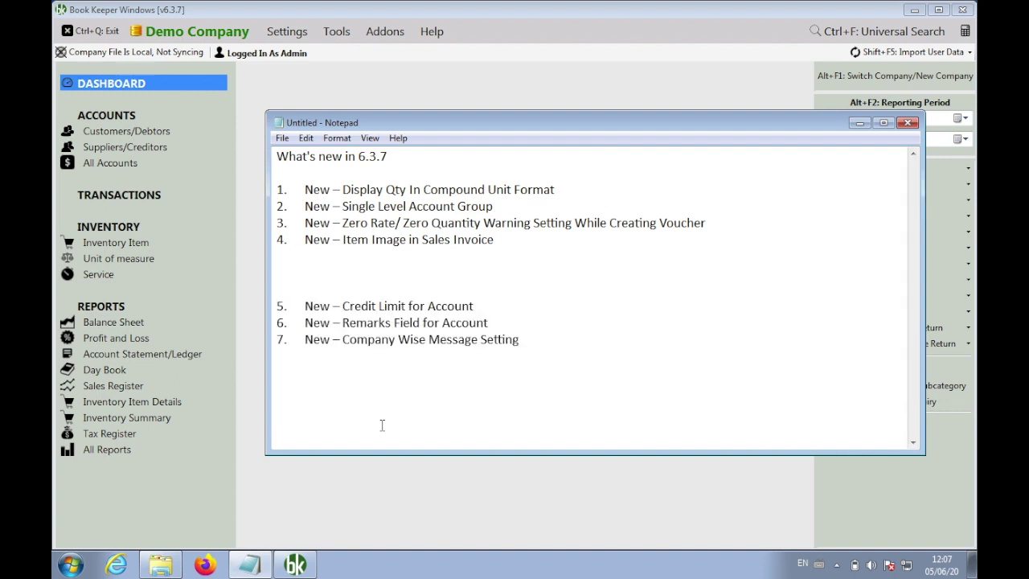
key(Down)
key(Down)
key(BackSpace)
key(BackSpace)
key(BackSpace)
key(Down)
Insert several blank lines between item 5, Credit Limit for Account, and item 6
key(Return)
key(Return)
key(Return)
key(Return)
key(Return)
key(Return)
key(Return)
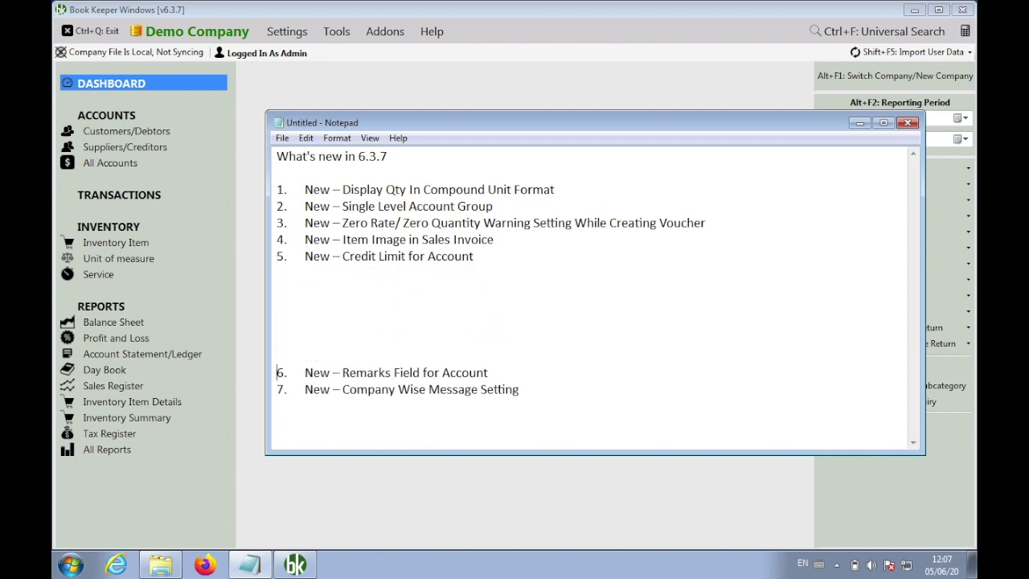
key(Return)
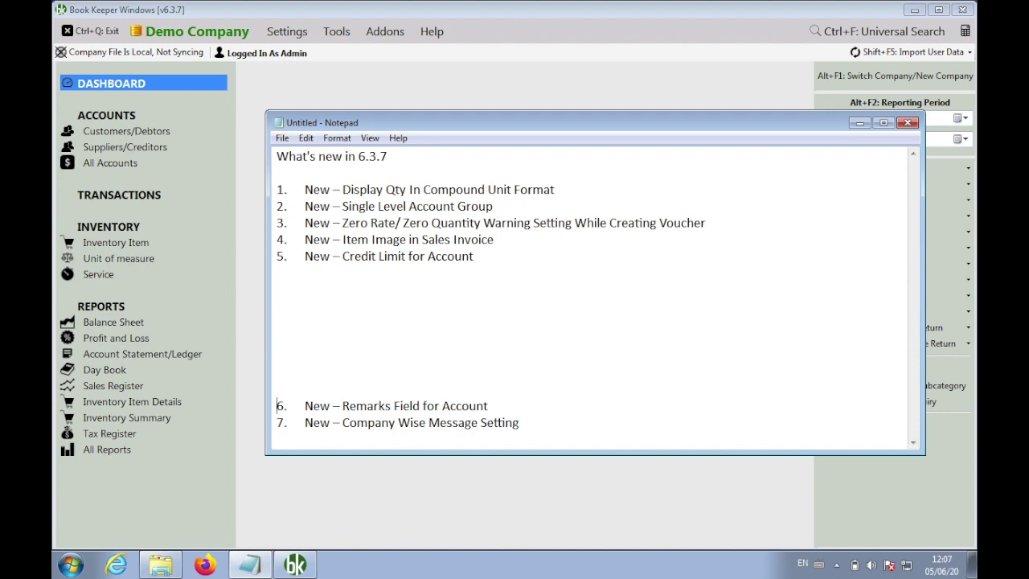
key(Return)
key(Return)
key(Return)
key(Return)
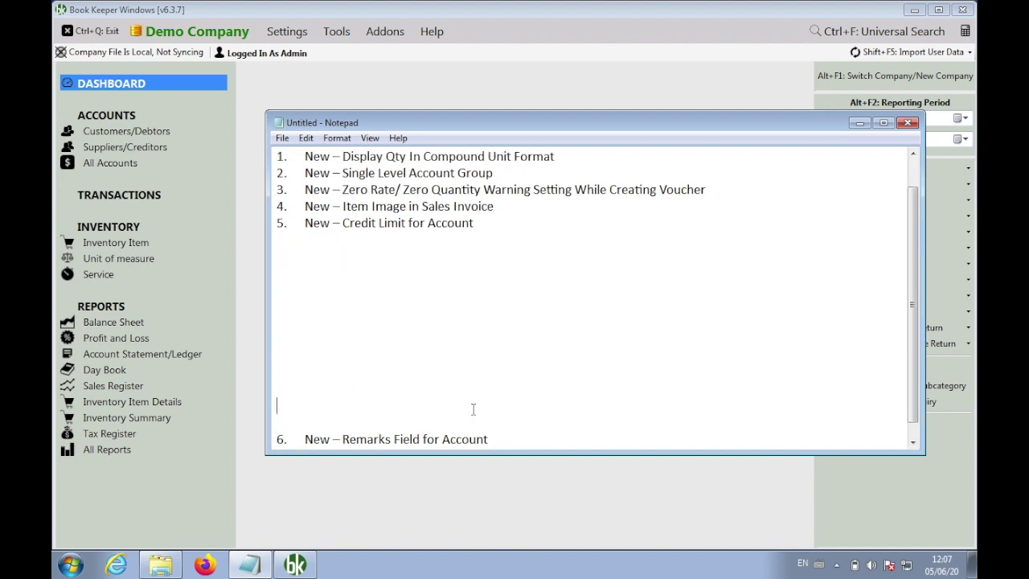
scroll(472, 409, up, 1)
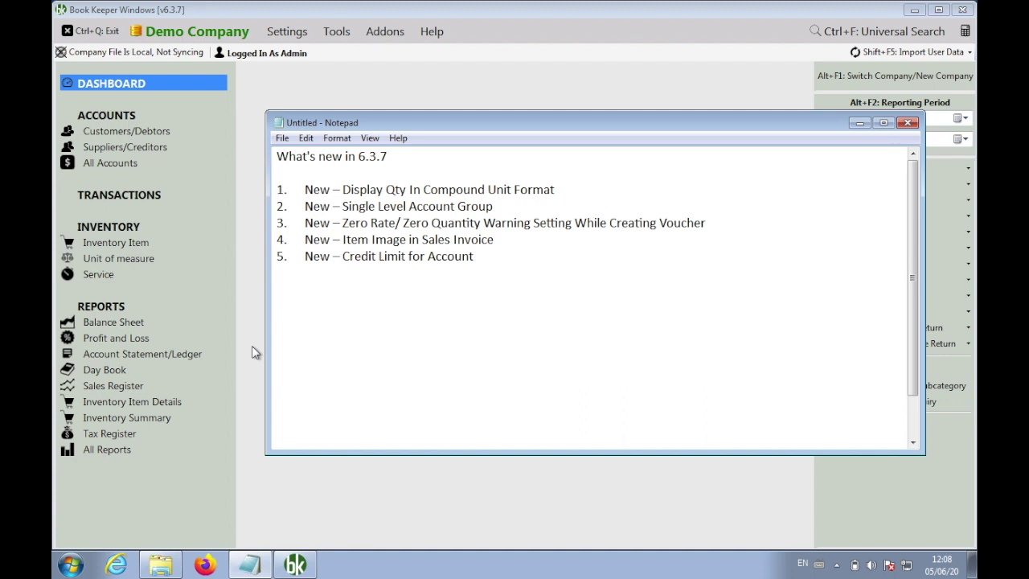
Set a credit limit of 5000 on the zero-balance customer's account and save it
click(268, 93)
click(155, 132)
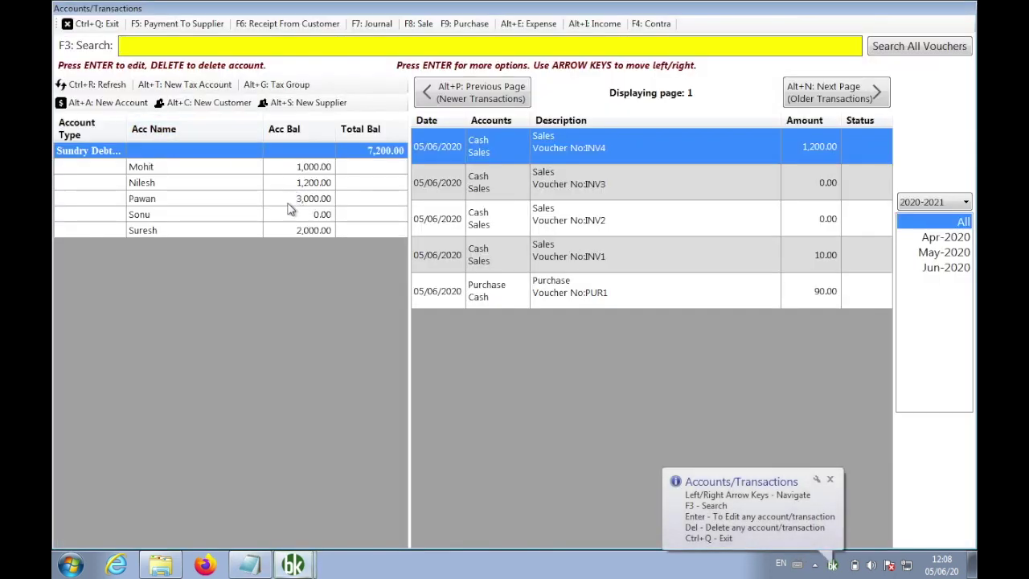
right_click(179, 220)
click(205, 224)
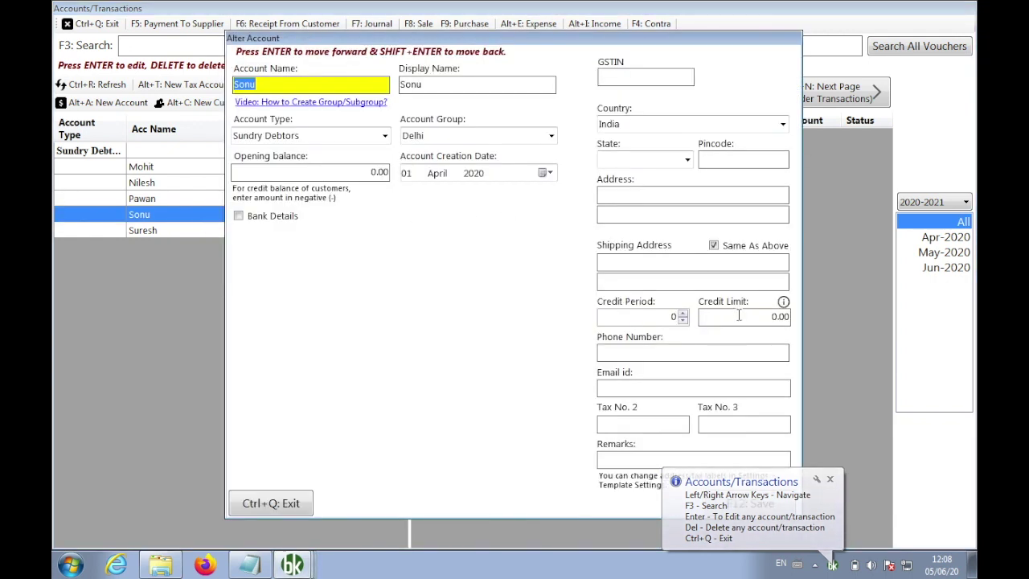
click(738, 317)
text(5000)
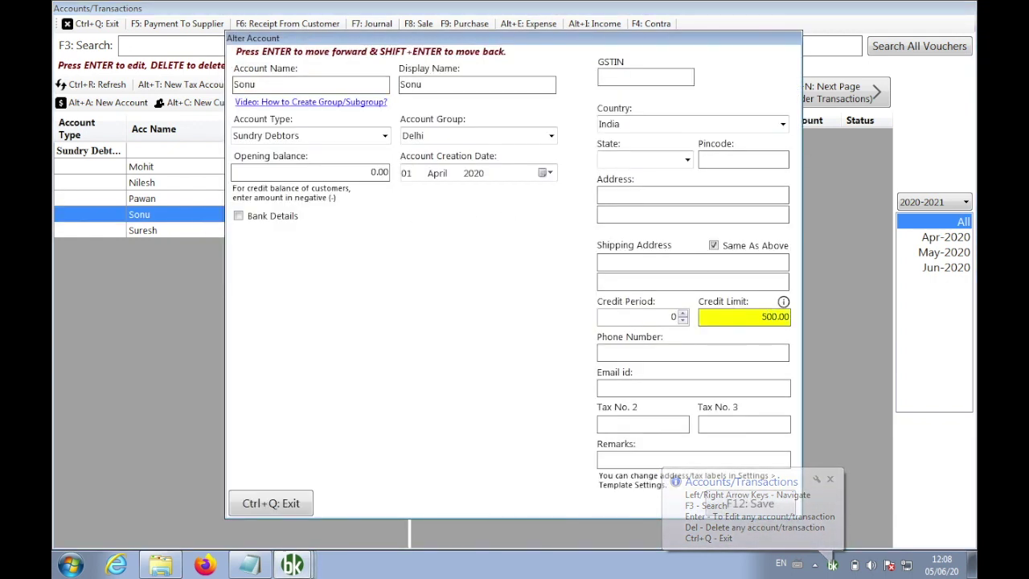
key(F12)
key(Return)
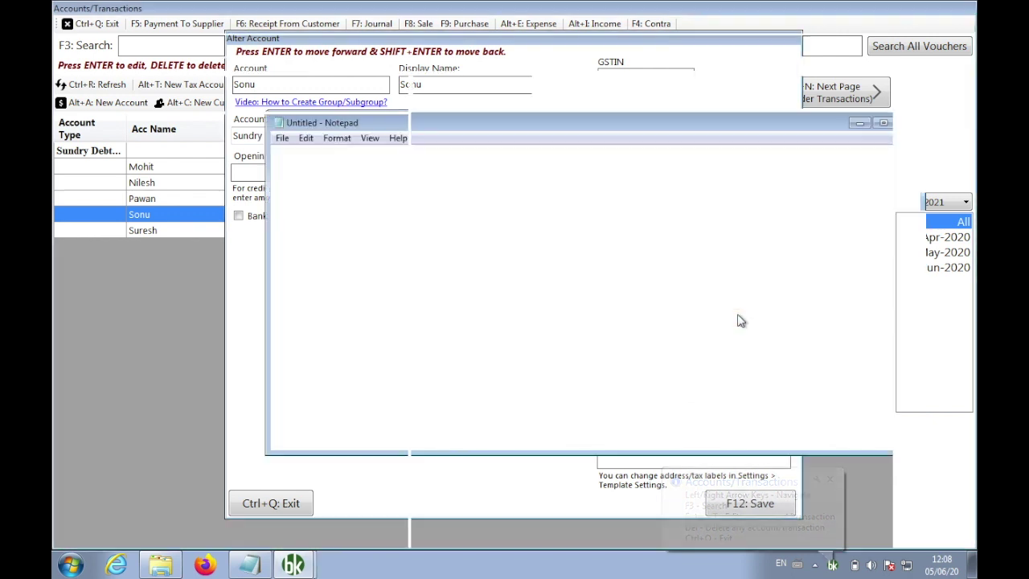
click(90, 23)
click(869, 266)
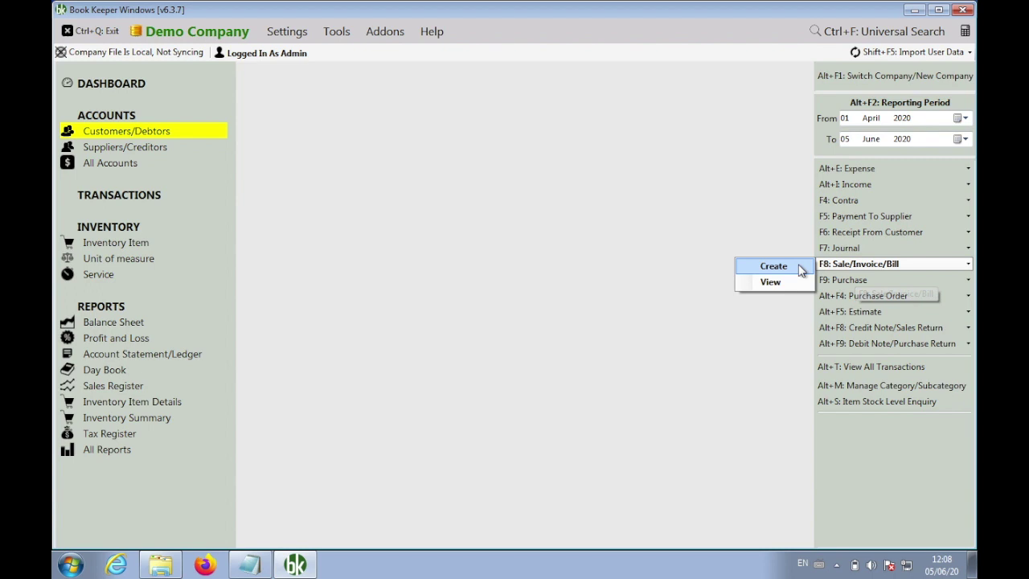
Start a new sales invoice and replace the default Cash customer with the credit-limited customer
click(784, 269)
click(225, 84)
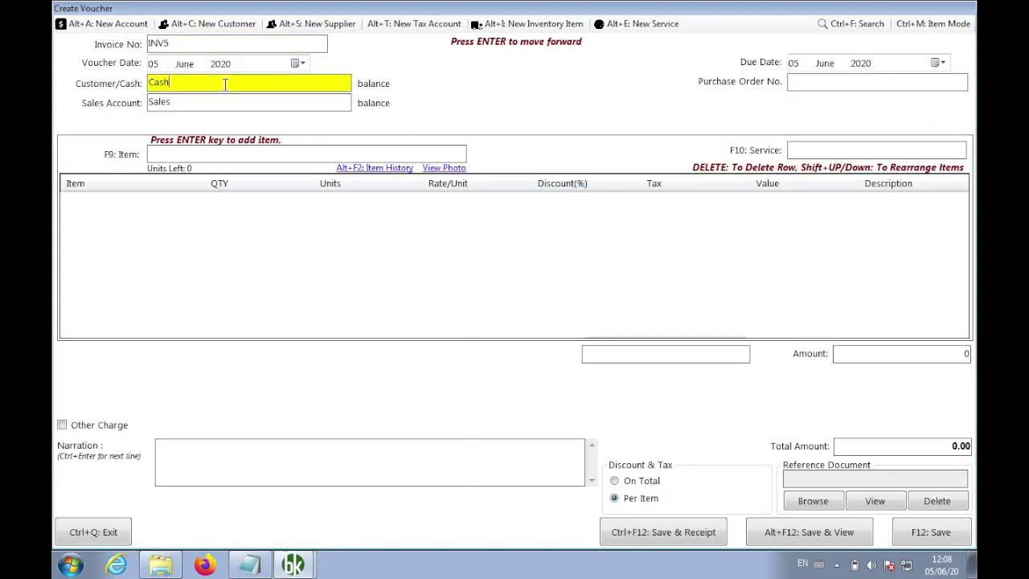
key(BackSpace)
key(BackSpace)
key(BackSpace)
key(BackSpace)
text(sonu)
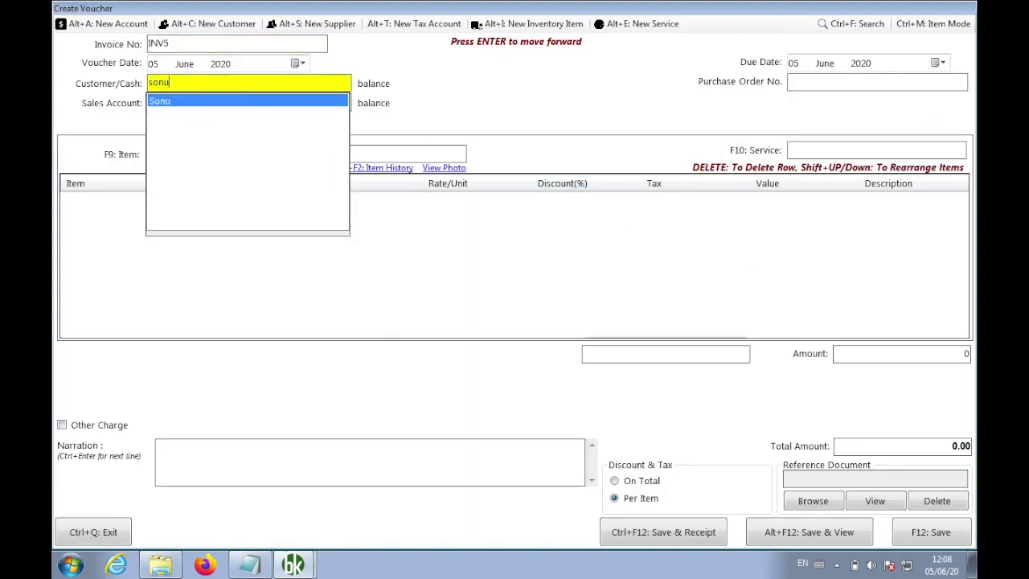
key(Return)
key(Return)
key(Return)
Add 5 Dark Green Chairs at 500 each and save invoice INV5 for 2500.00
key(Return)
key(Return)
key(Return)
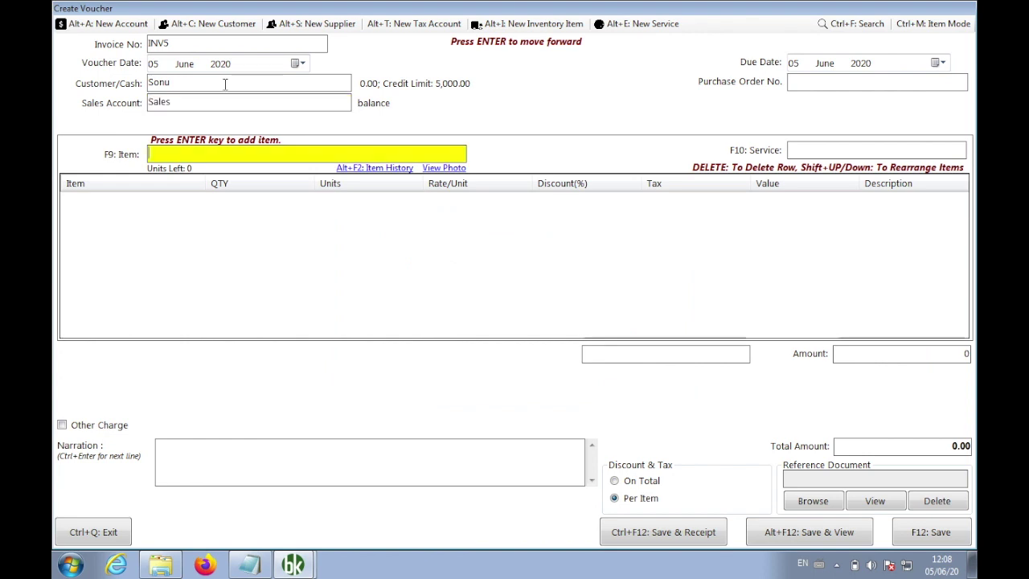
text(ch)
key(Return)
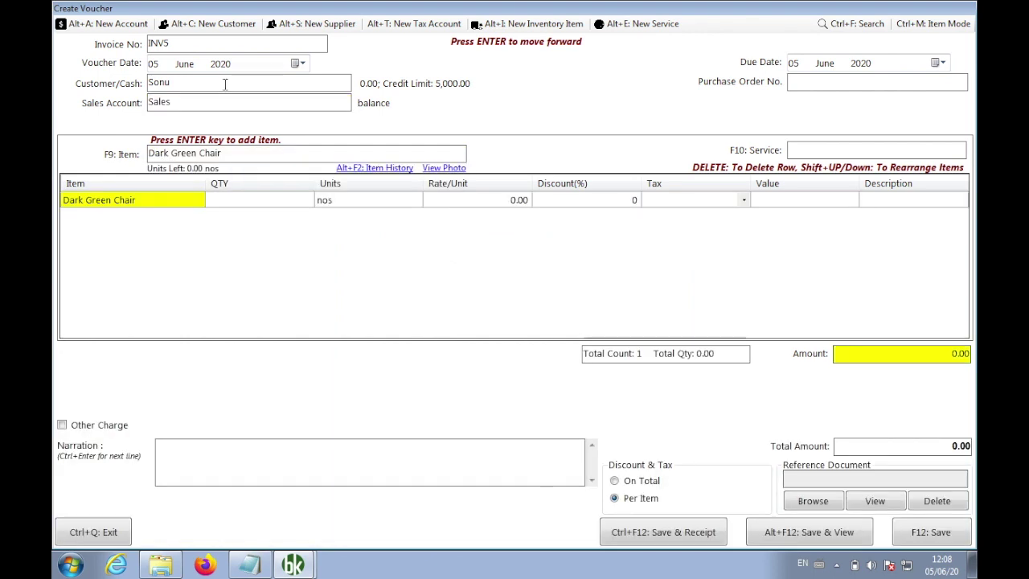
key(Right)
text(1)
key(Return)
key(Right)
key(Left)
text(5)
key(Return)
key(Return)
key(Right)
key(Right)
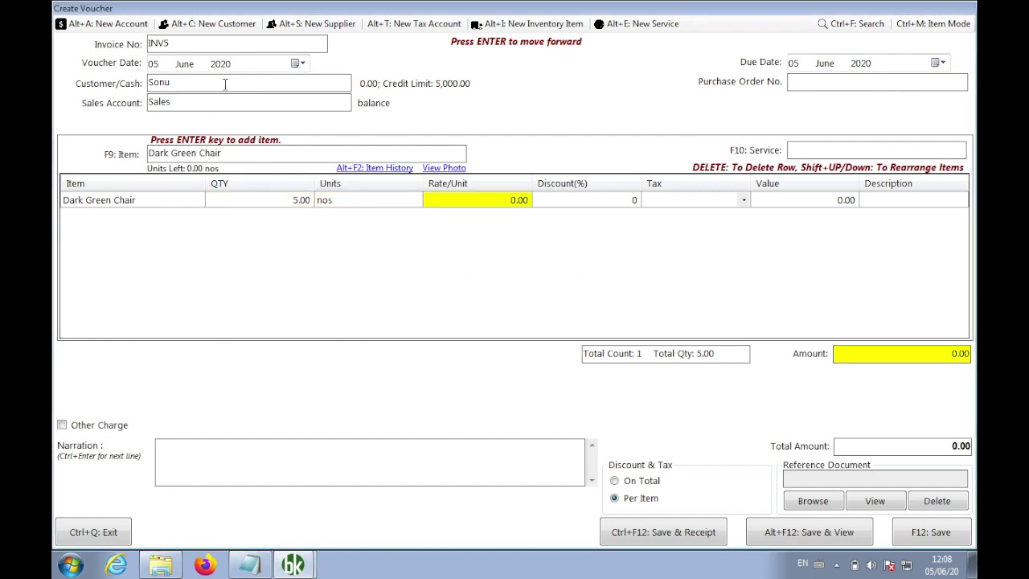
text(500)
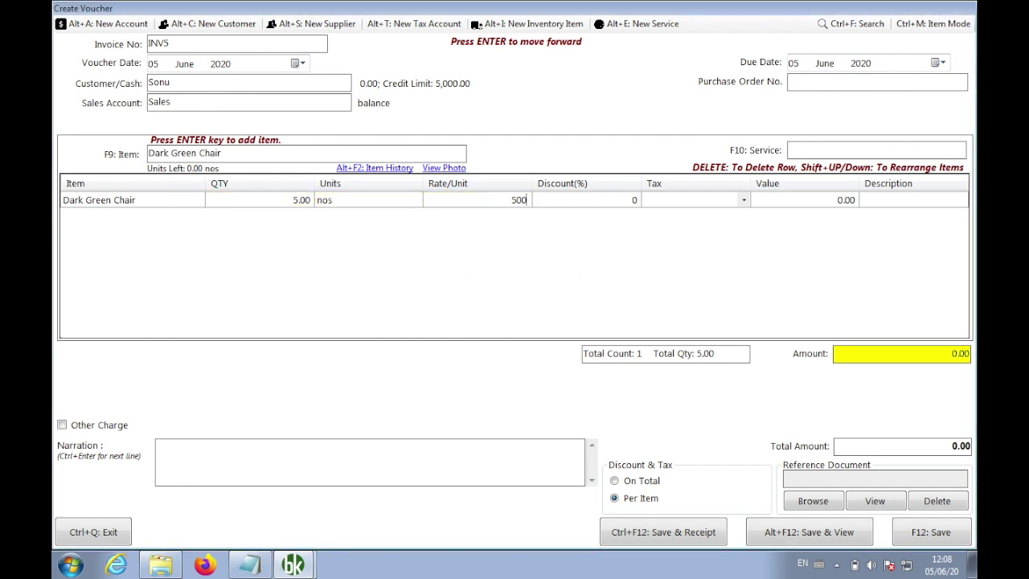
key(F12)
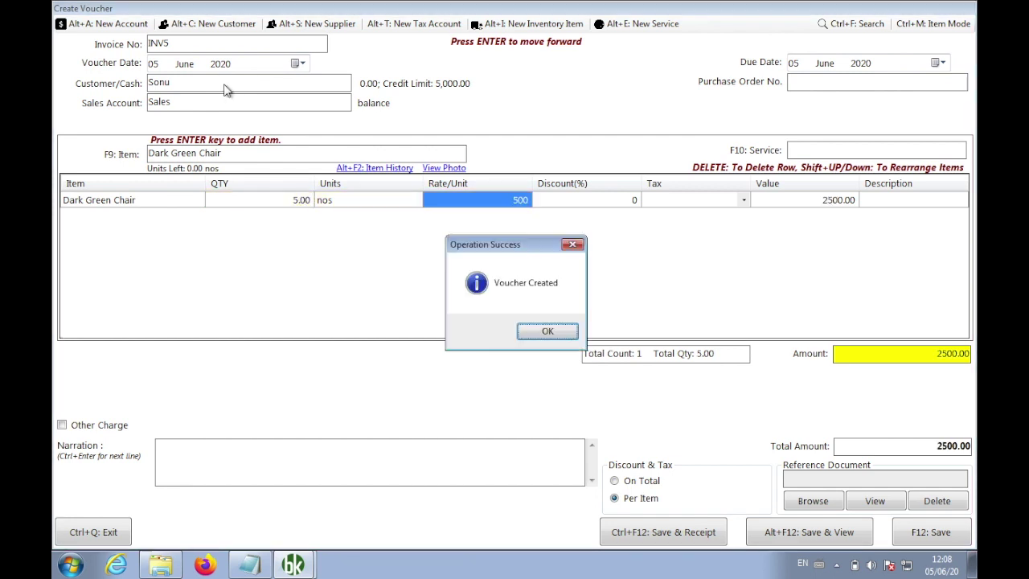
key(Return)
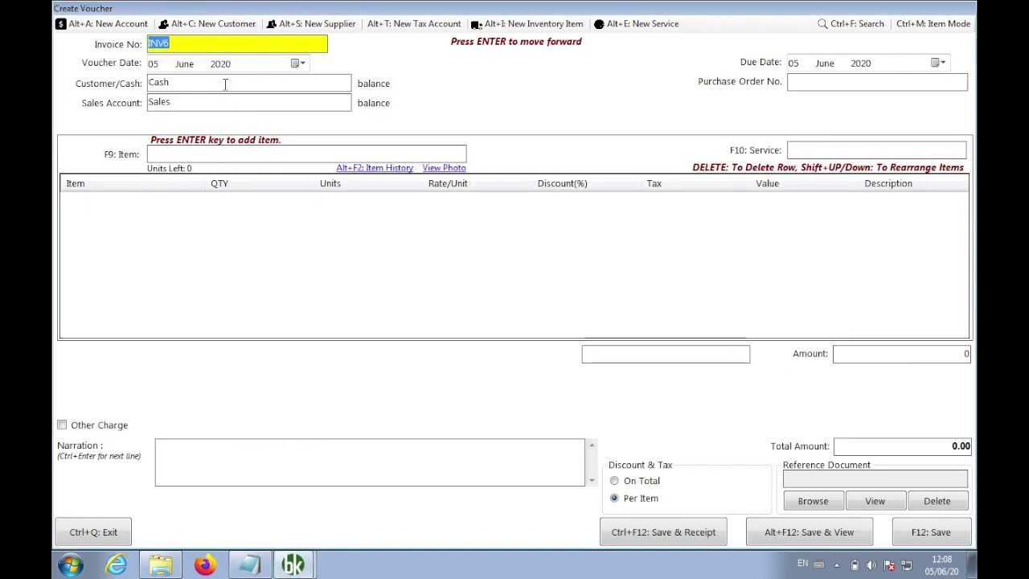
Start another new sales invoice for the same customer, passing the buyer details
key(Escape)
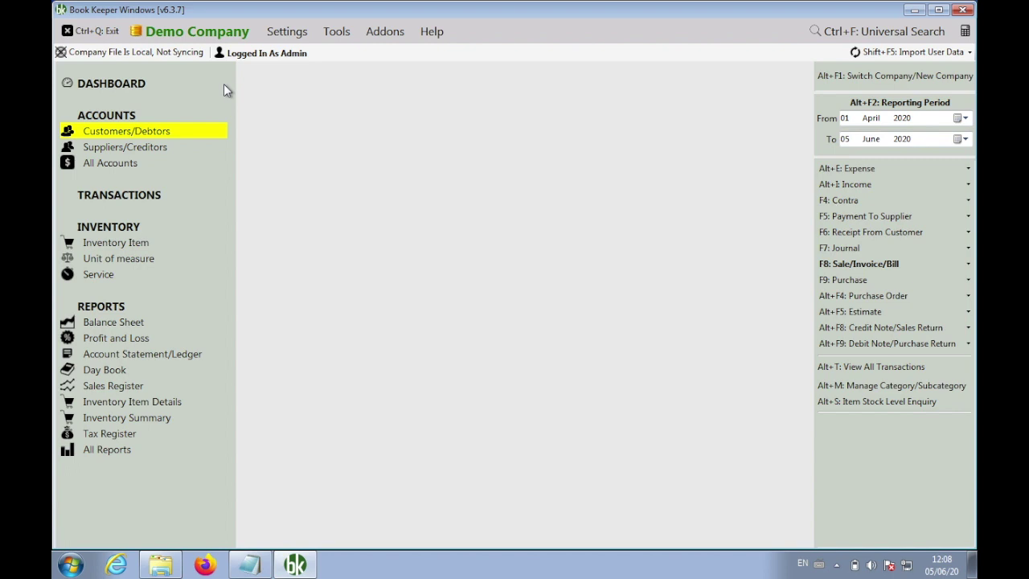
click(816, 267)
click(774, 265)
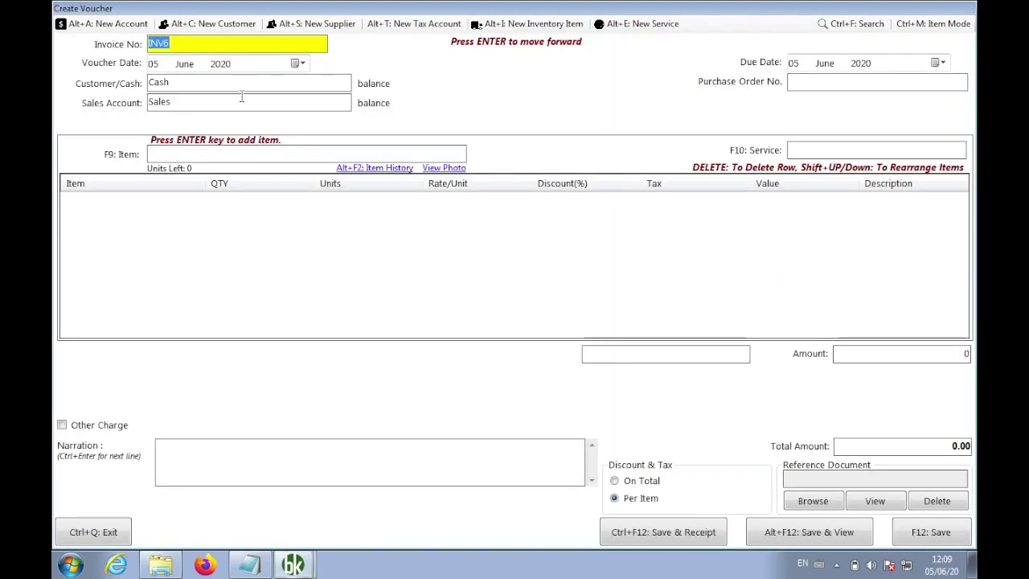
click(218, 88)
key(BackSpace)
key(BackSpace)
key(BackSpace)
key(BackSpace)
text(son)
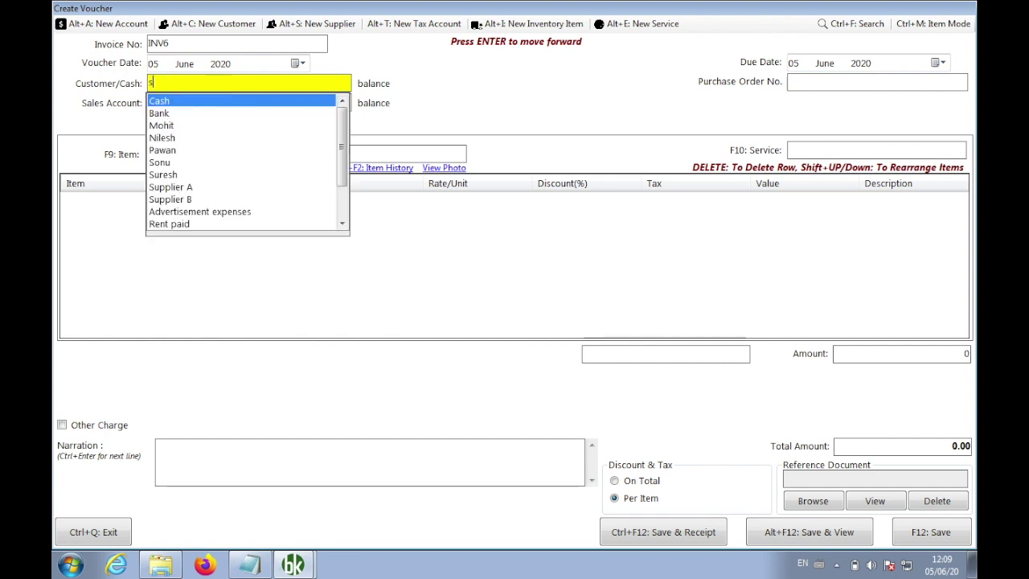
key(Return)
key(Return)
Add 3 Dark Green Chairs, save invoice INV6 for 1500.00, and close the form
key(Return)
key(Return)
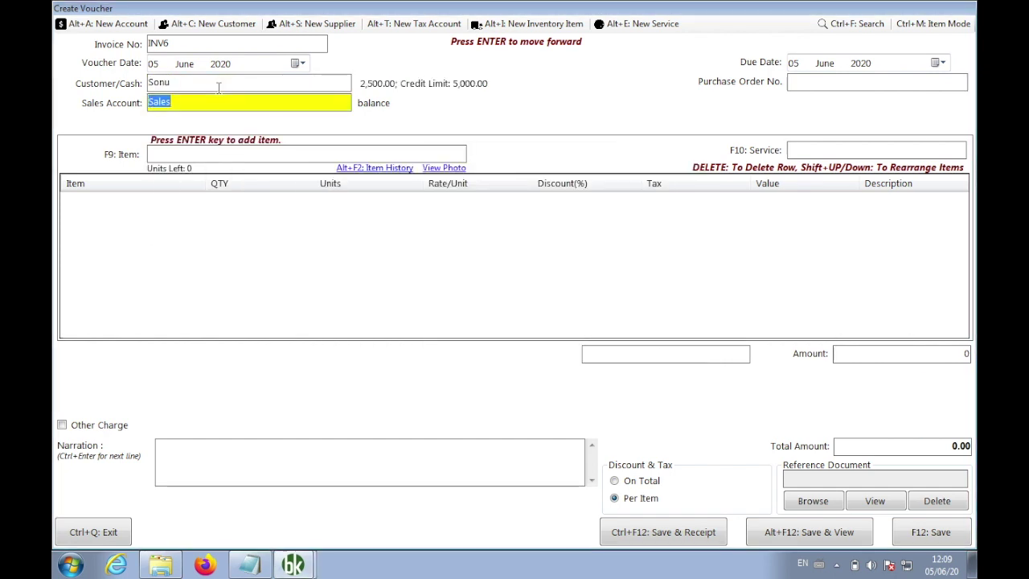
key(Return)
text(g)
key(BackSpace)
key(Return)
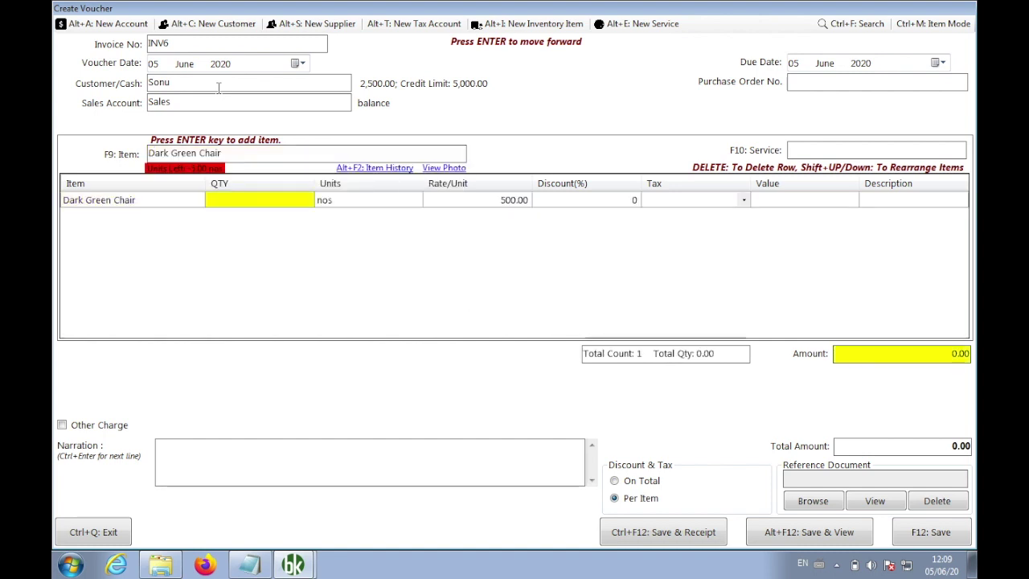
text(3)
key(Return)
key(Return)
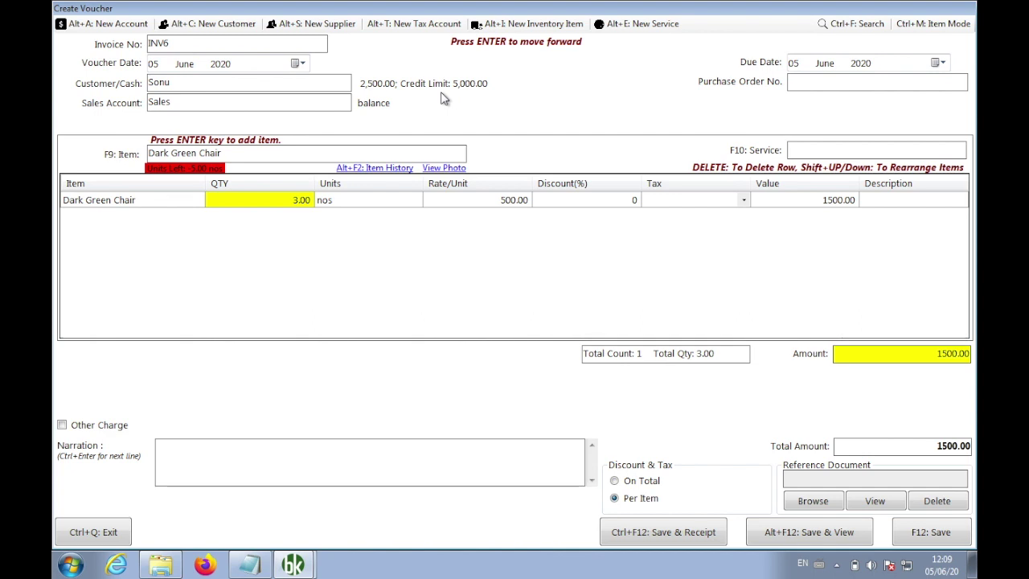
key(F12)
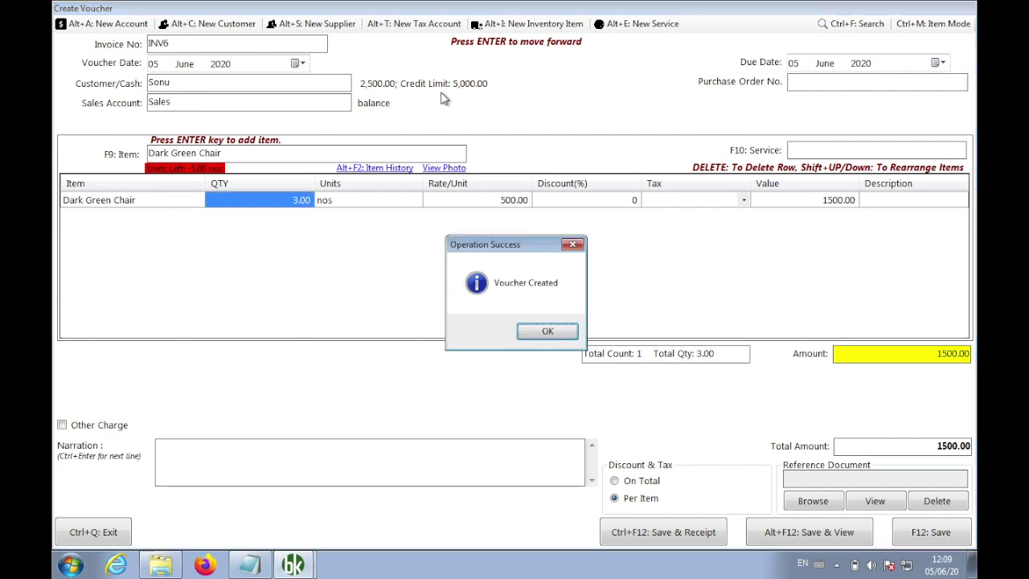
key(Return)
key(ctrl+q)
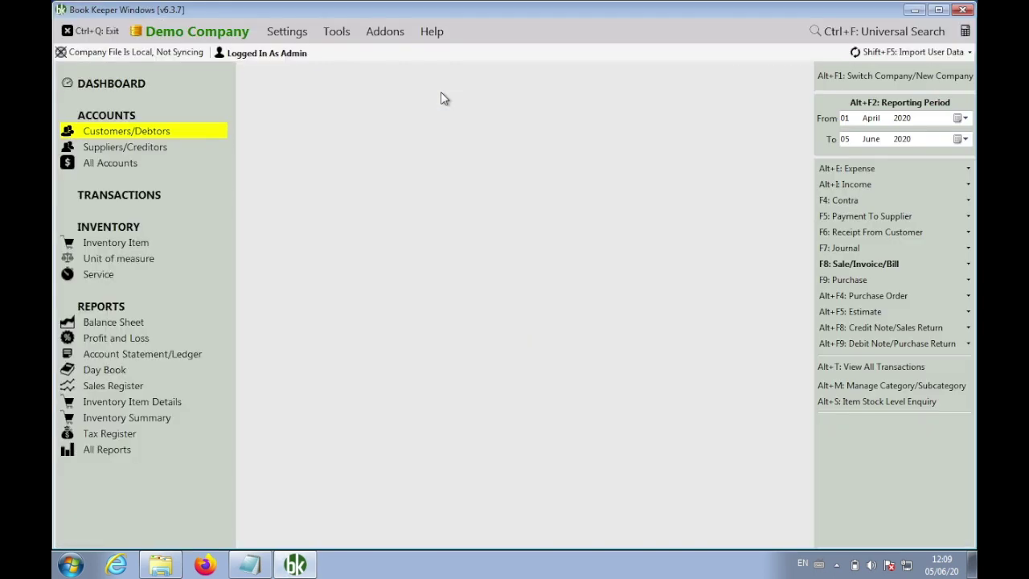
Draft invoice INV7 for 3 Dark Green Chairs to the same customer and try saving it
click(869, 267)
click(792, 267)
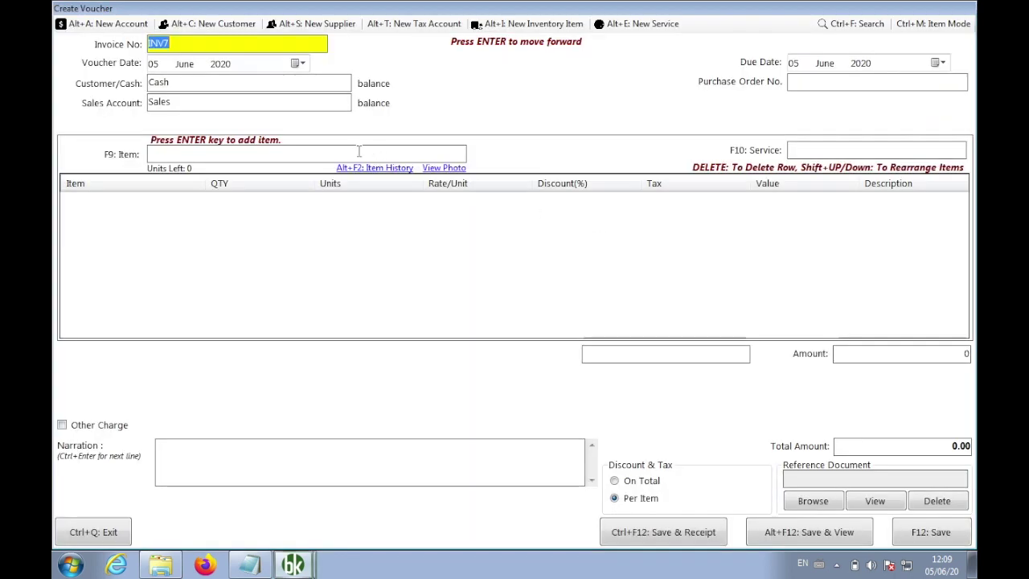
key(Return)
text(son)
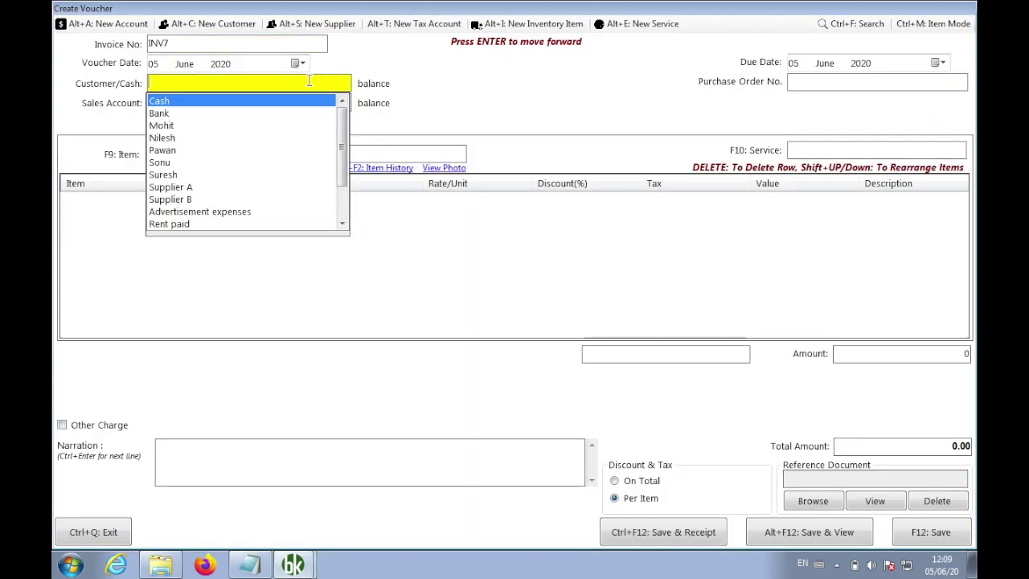
key(Return)
key(Return)
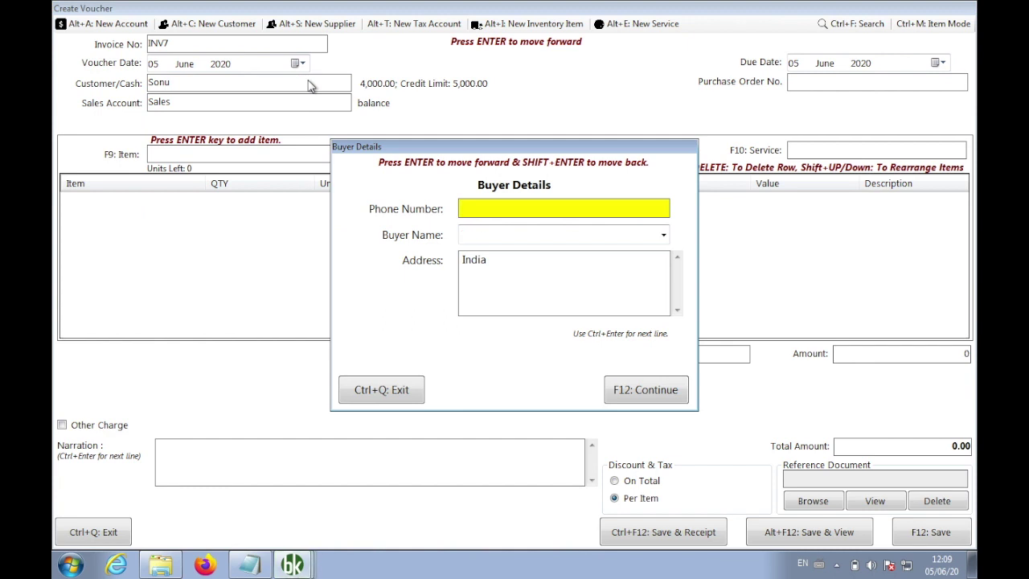
key(Return)
key(Return)
key(Return)
key(Return)
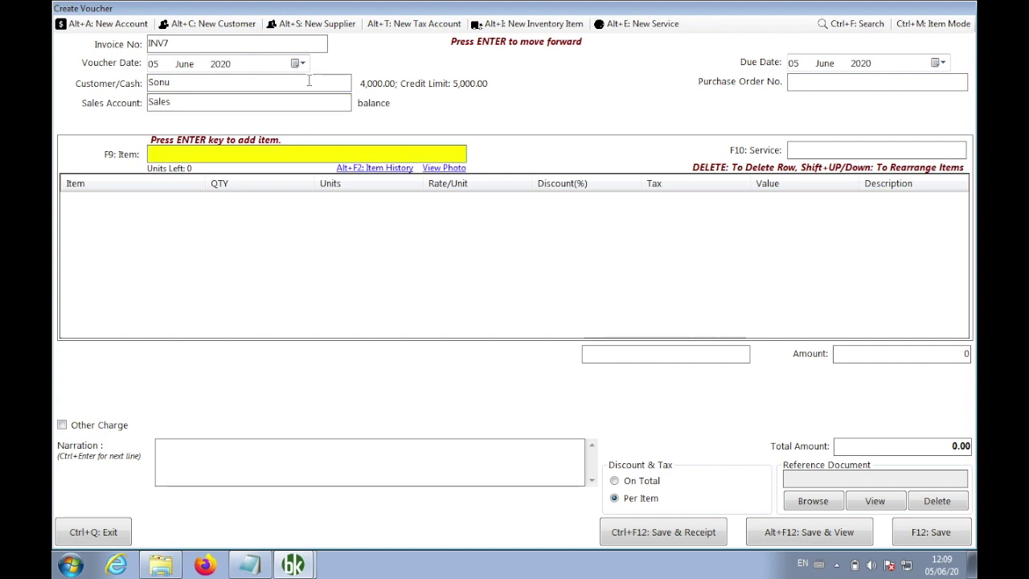
text(d)
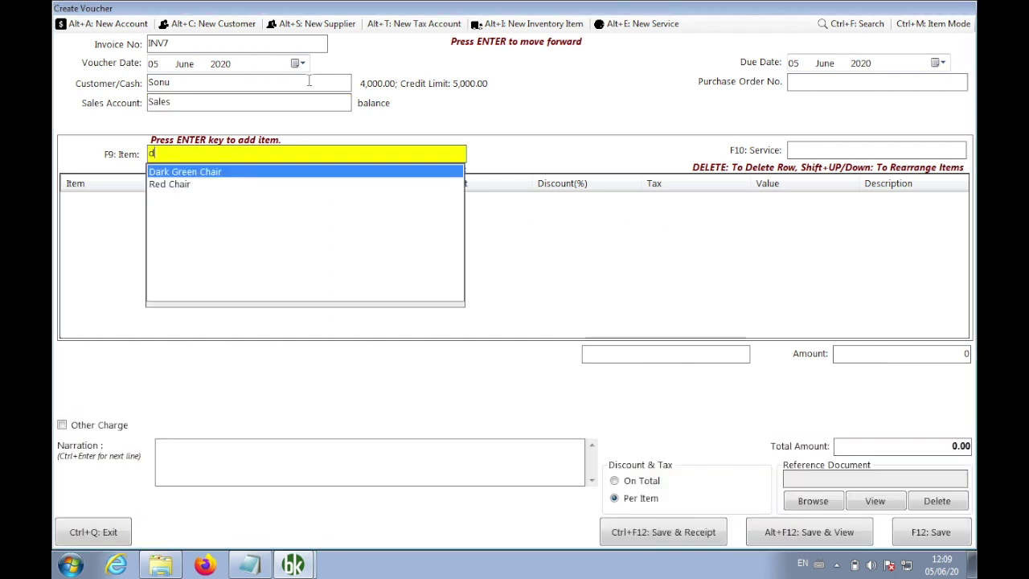
key(Return)
text(3)
key(Return)
key(Return)
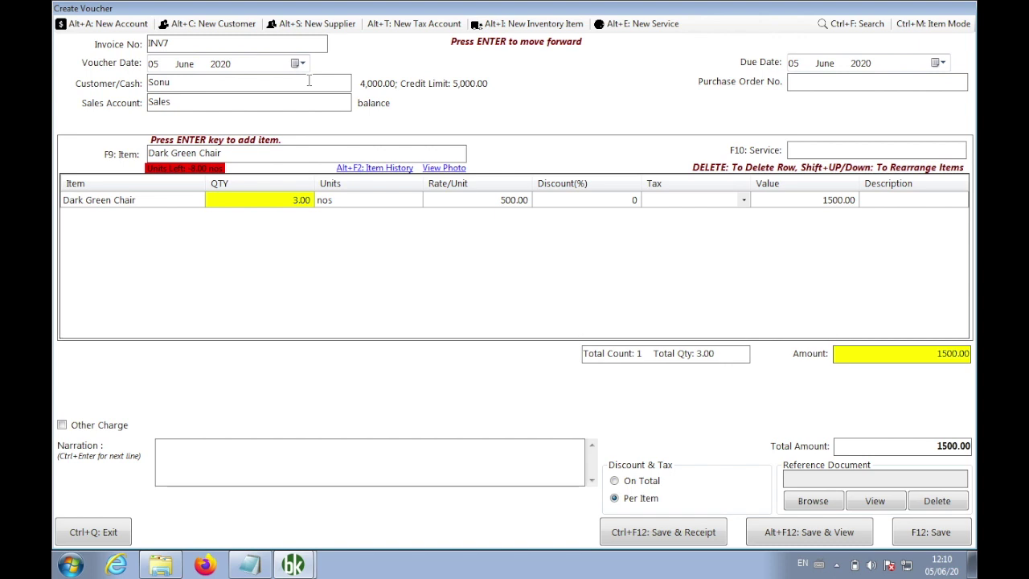
click(925, 537)
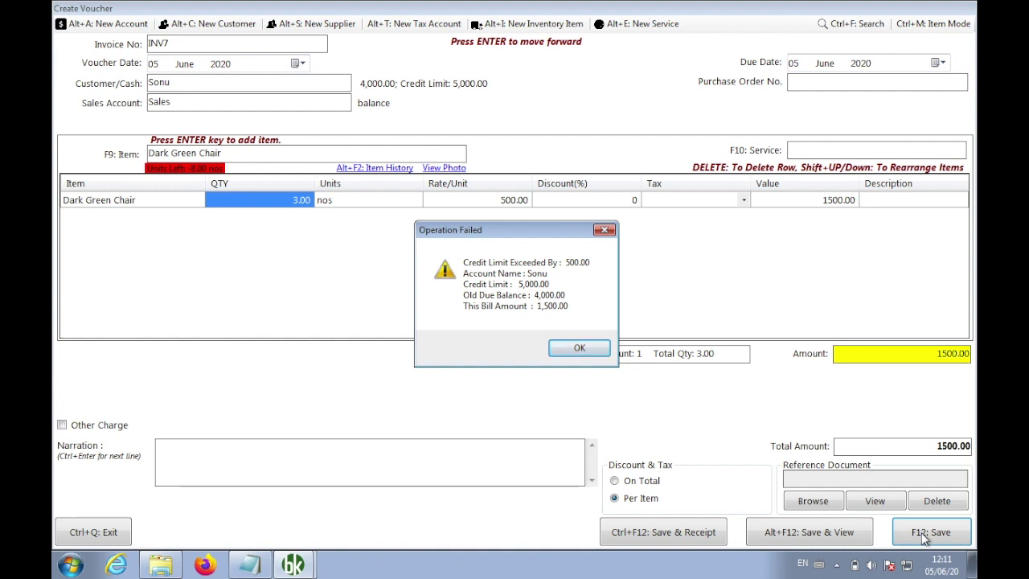
Dismiss the credit-limit-exceeded error and close the unsaved INV7 form
click(591, 355)
click(111, 536)
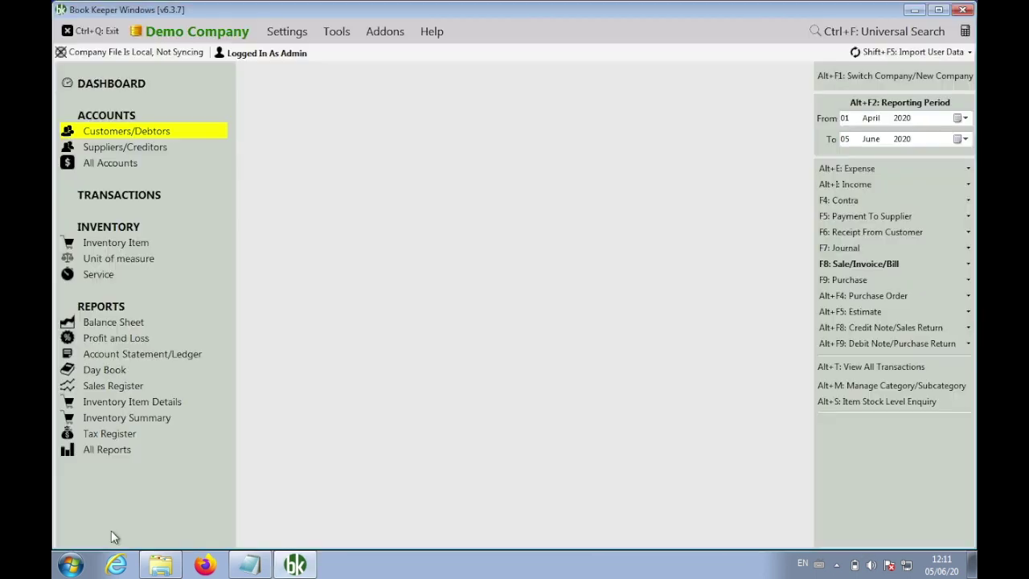
Start a new customer receipt received into Cash from the customer
click(833, 233)
click(801, 237)
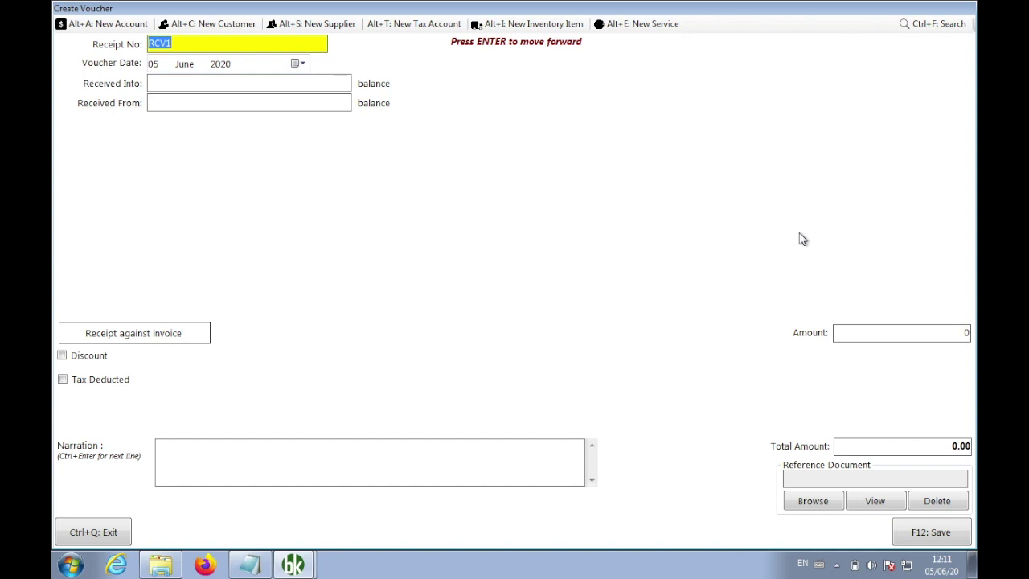
key(Return)
text(cas)
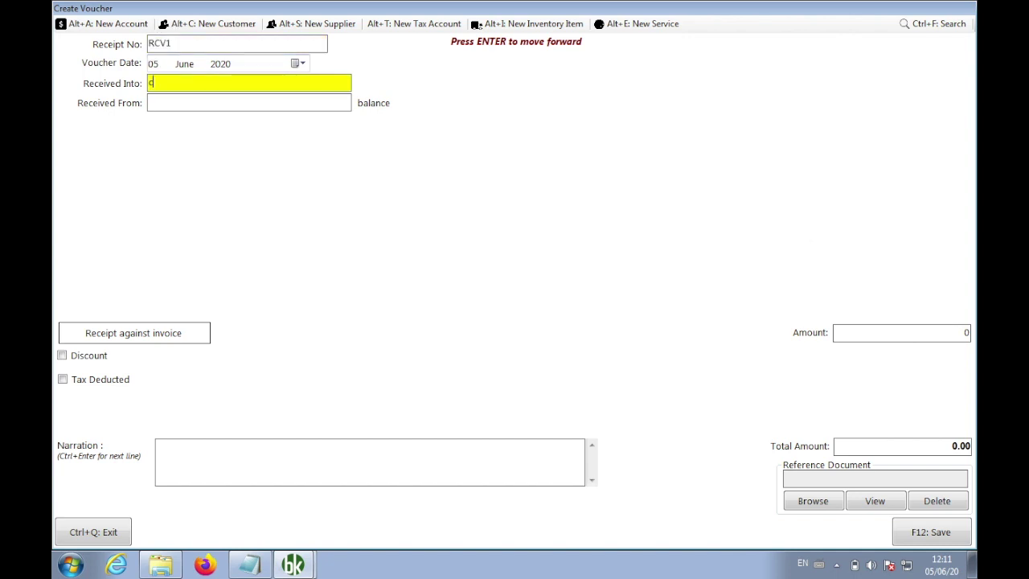
key(Return)
text(sonu)
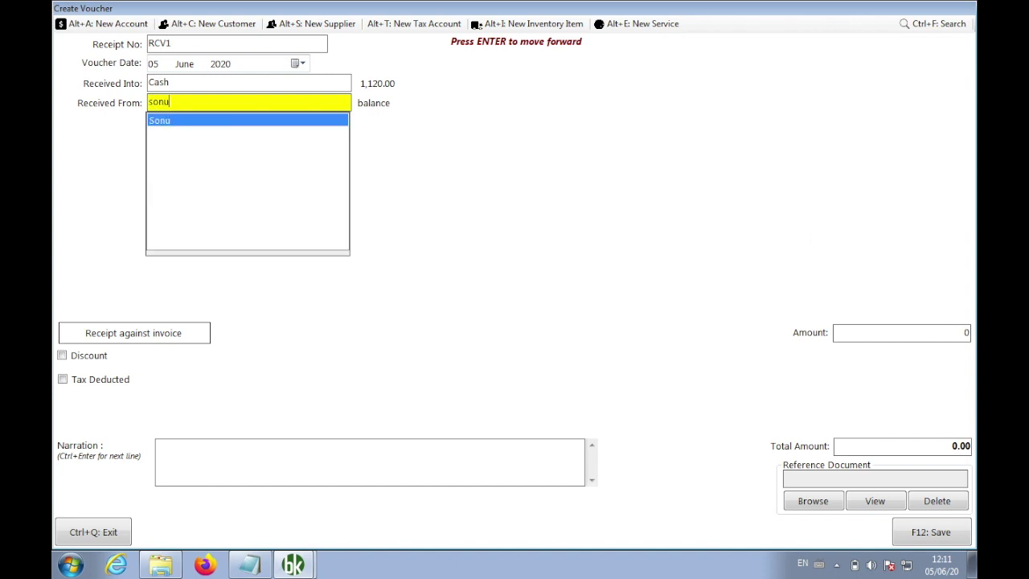
key(Return)
Apply 1000 against invoice INV5, save receipt RCV1 and close the form
click(192, 338)
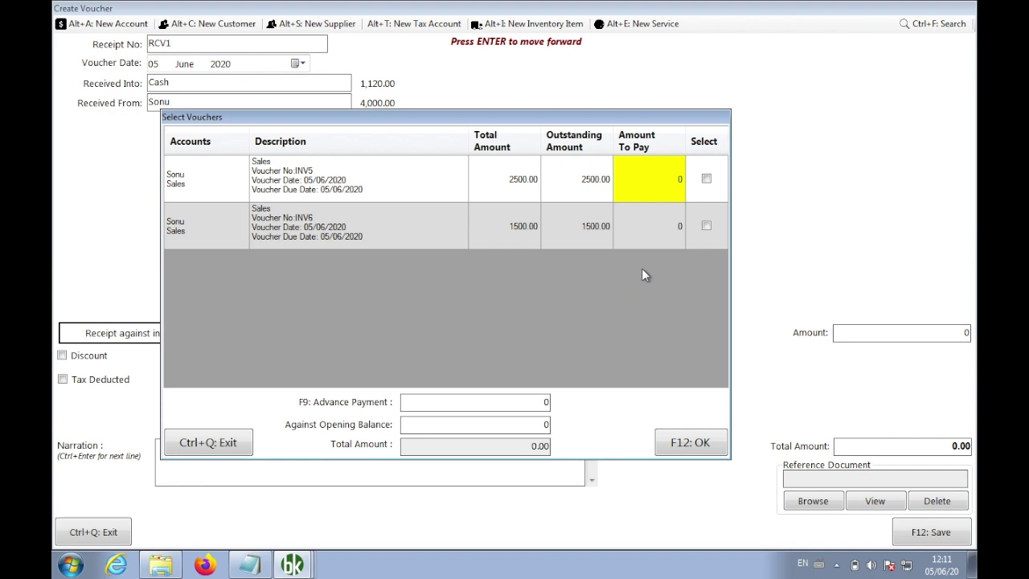
text(1000)
key(Return)
click(682, 444)
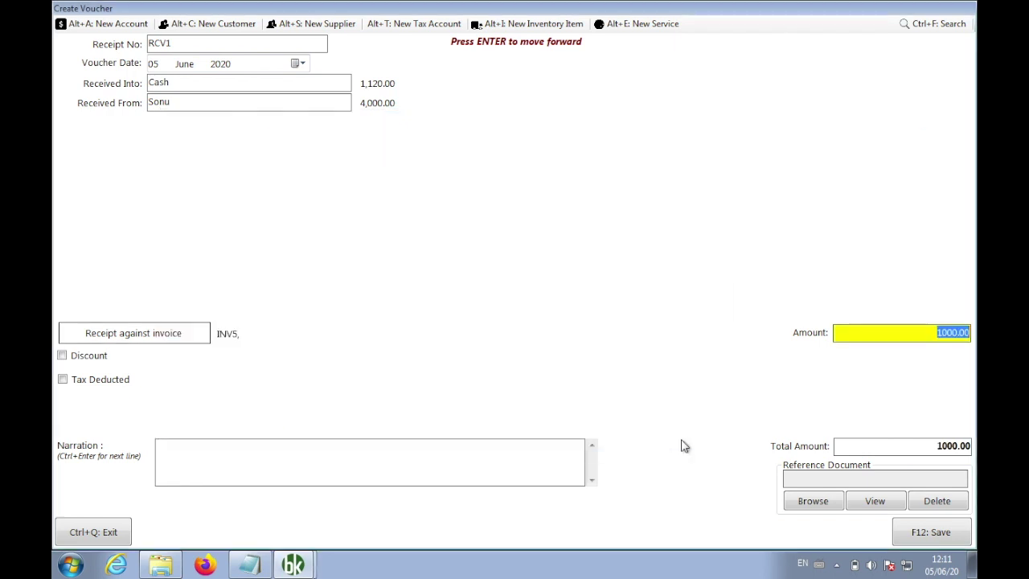
click(933, 533)
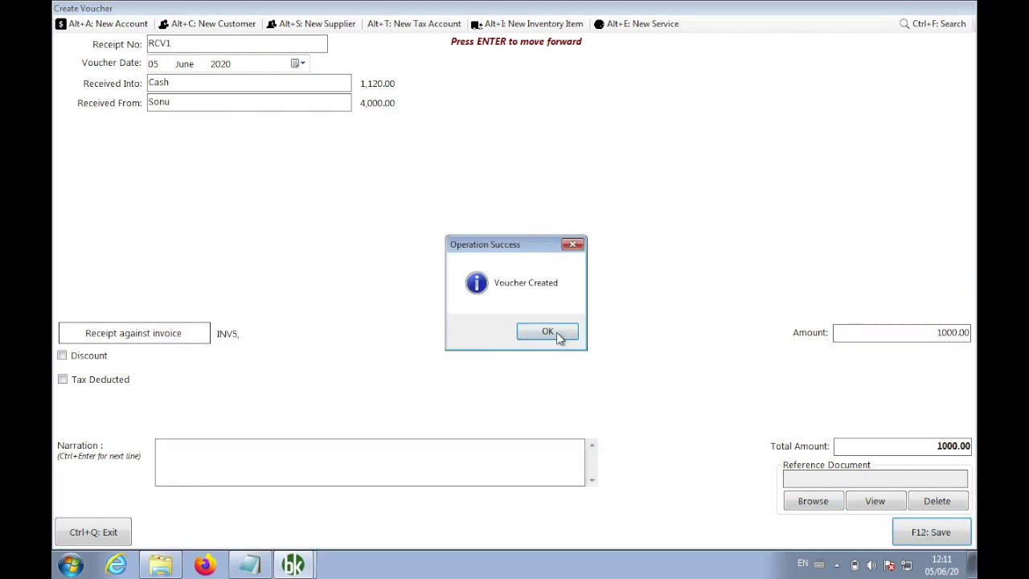
click(553, 330)
key(ctrl+q)
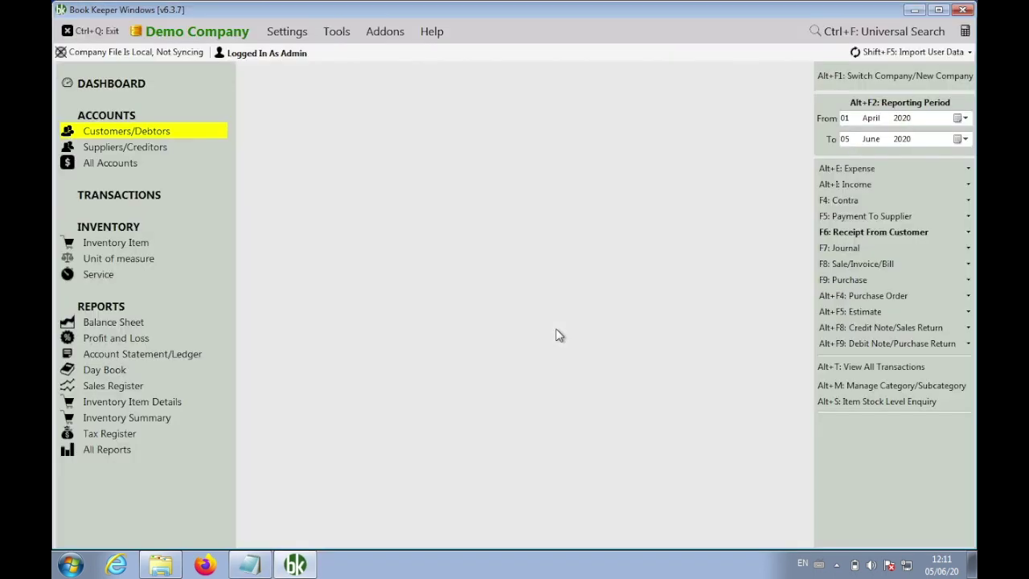
Start sales invoice INV7 for the customer with the 5,000 credit limit
click(855, 263)
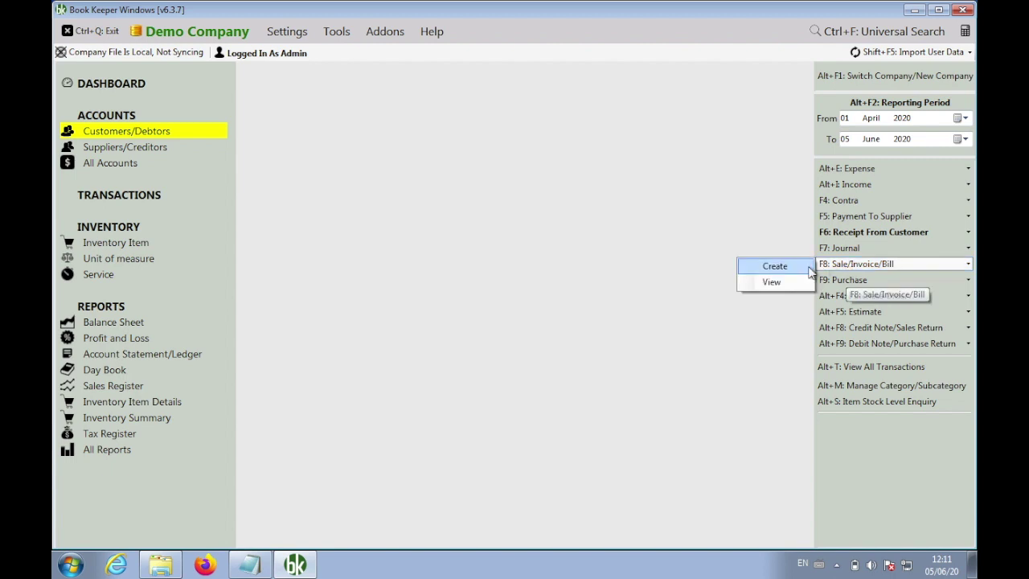
click(770, 274)
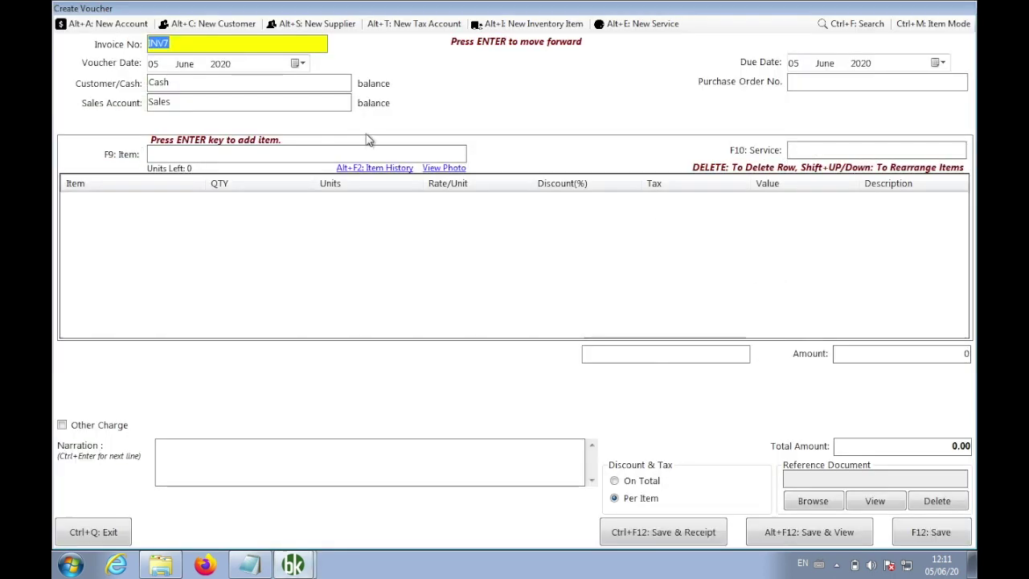
key(Return)
text(Sonu)
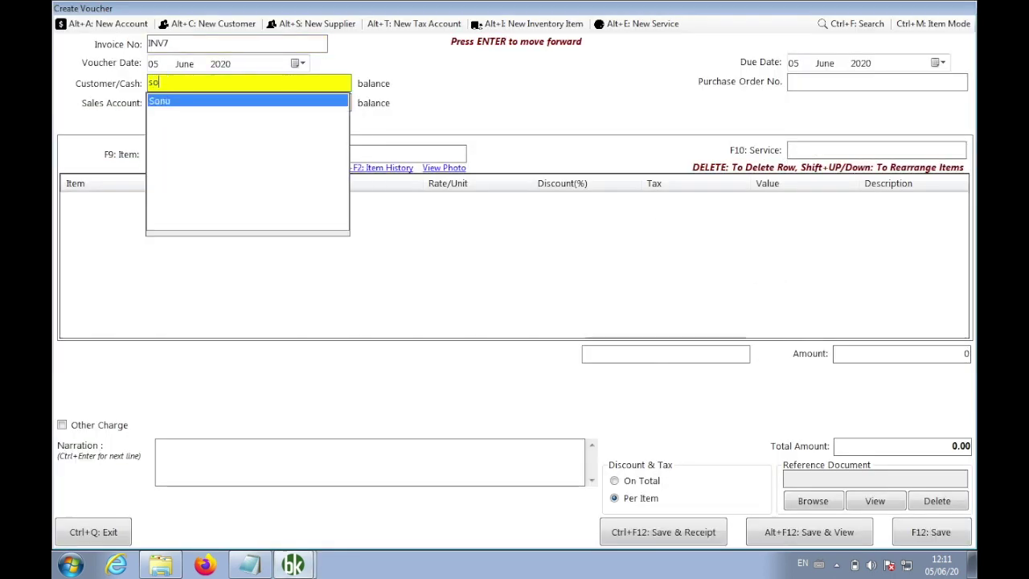
key(Return)
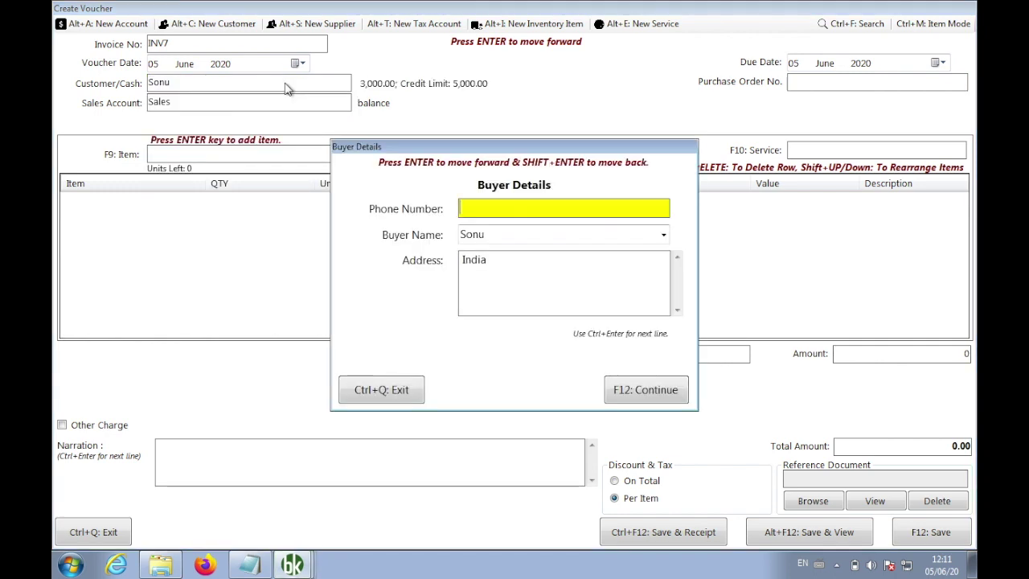
click(643, 394)
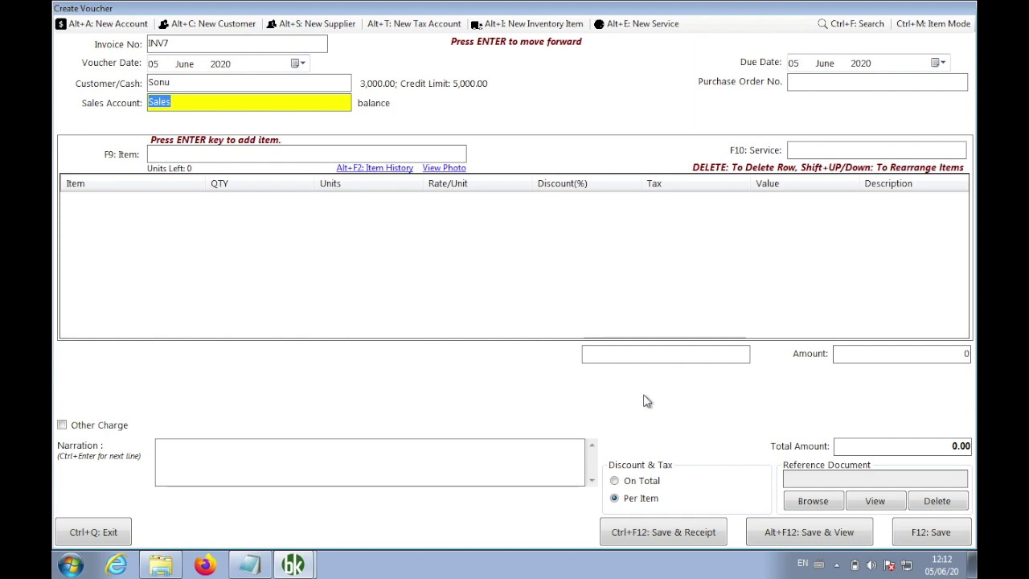
Add 3 Dark Green Chairs (1,500.00), save the invoice and close invoicing
key(Return)
text(dar)
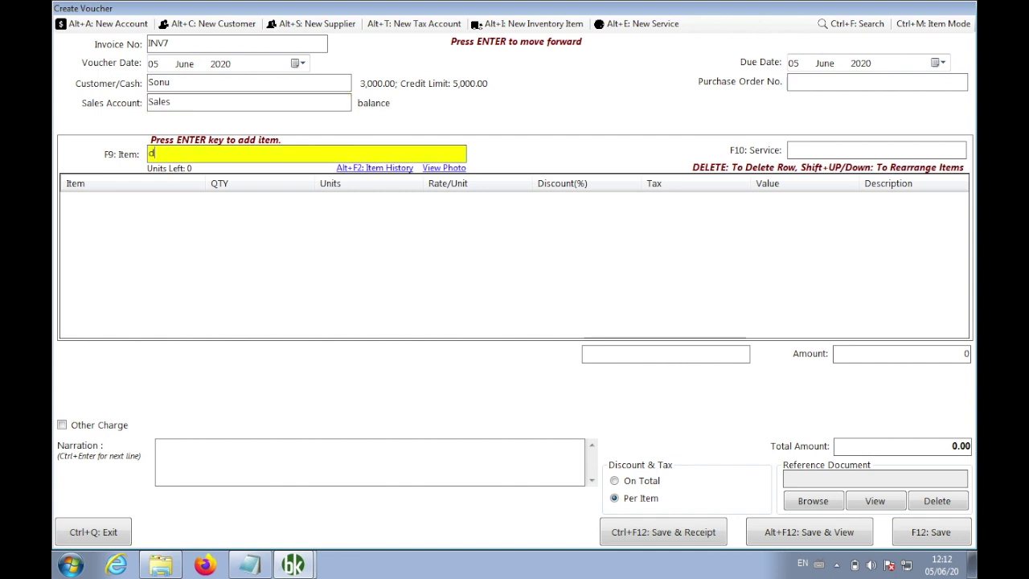
key(Return)
key(Return)
text(3)
key(Return)
key(Return)
key(Return)
key(Return)
key(F12)
key(Return)
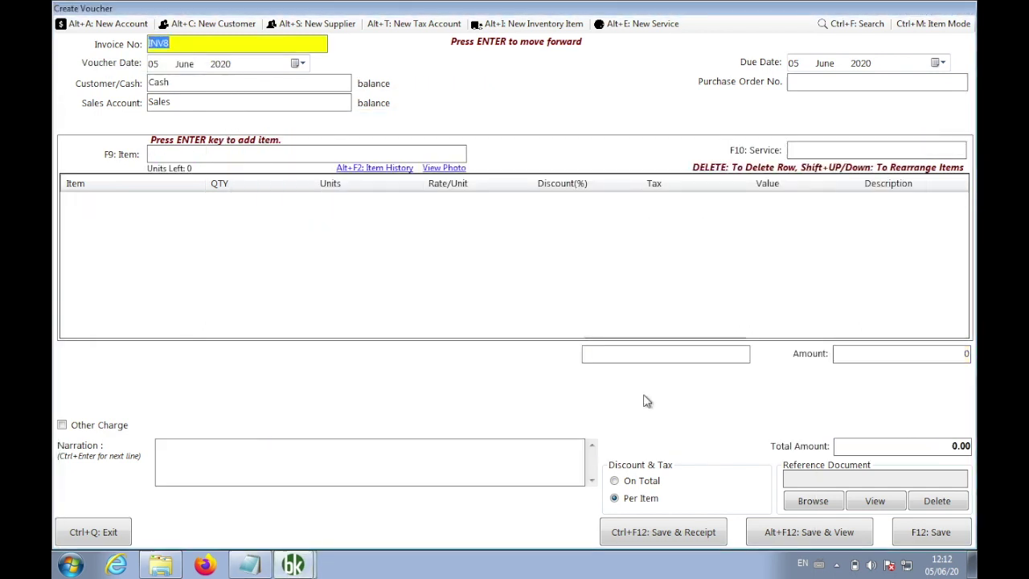
key(ctrl+q)
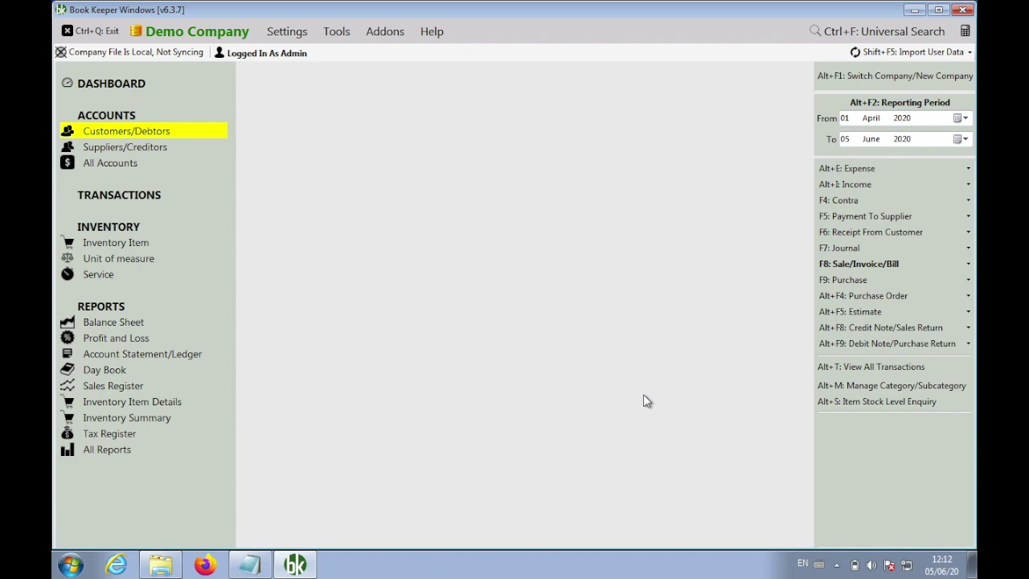
Display the maximised Customer Supplier List report with Credit Period/Limit columns included
click(125, 450)
text(cu)
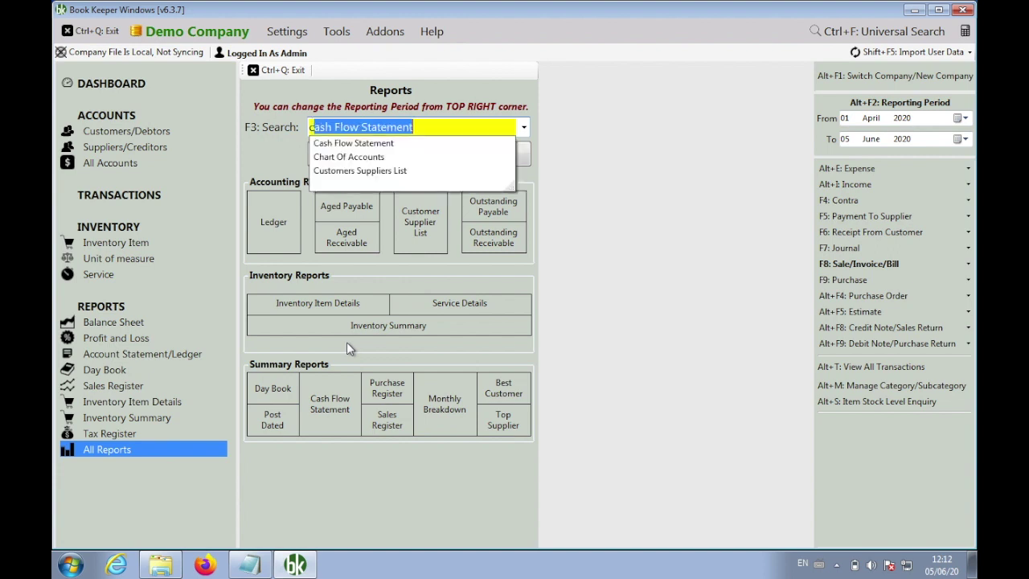
key(Return)
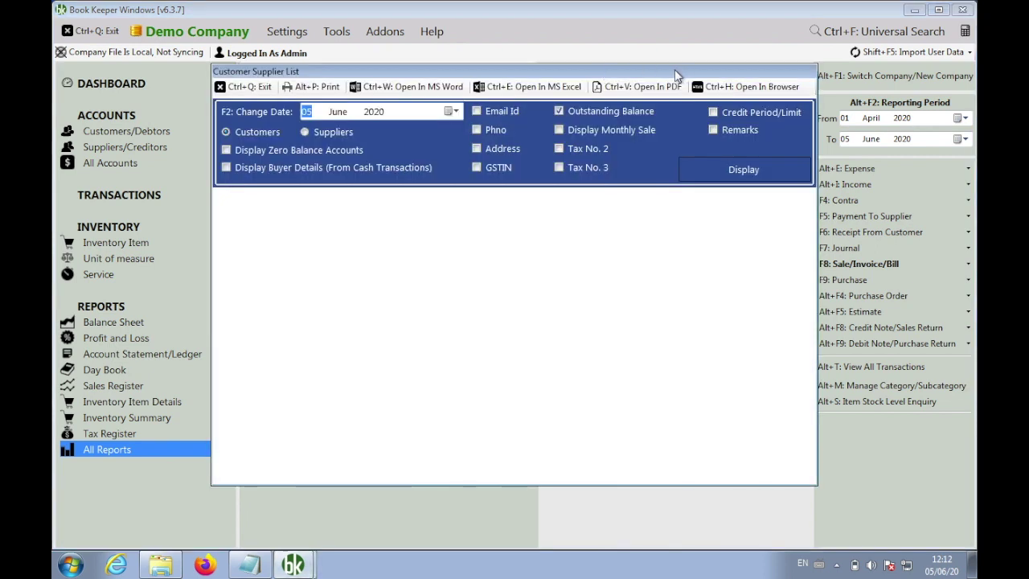
double_click(675, 70)
click(581, 48)
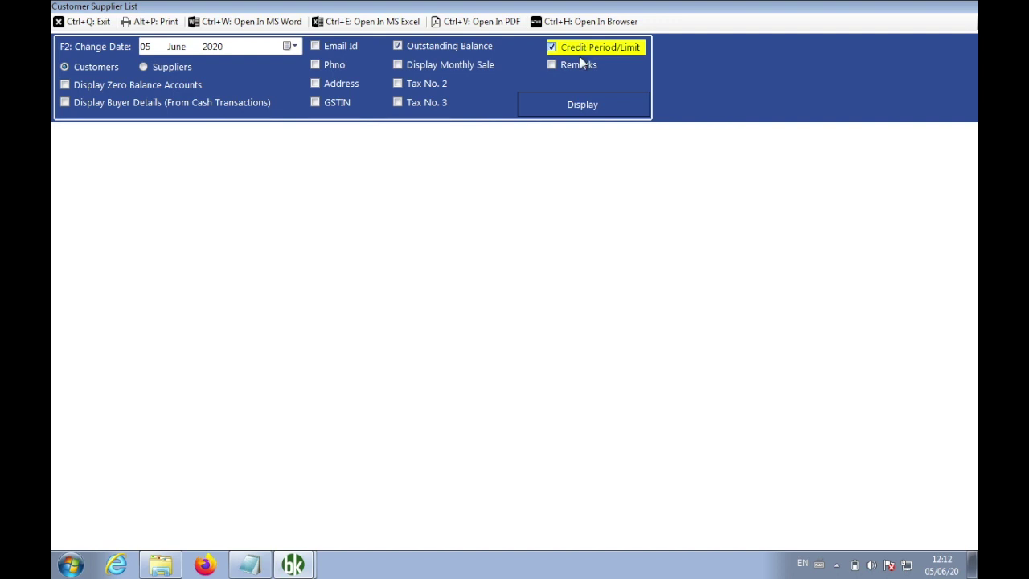
click(567, 103)
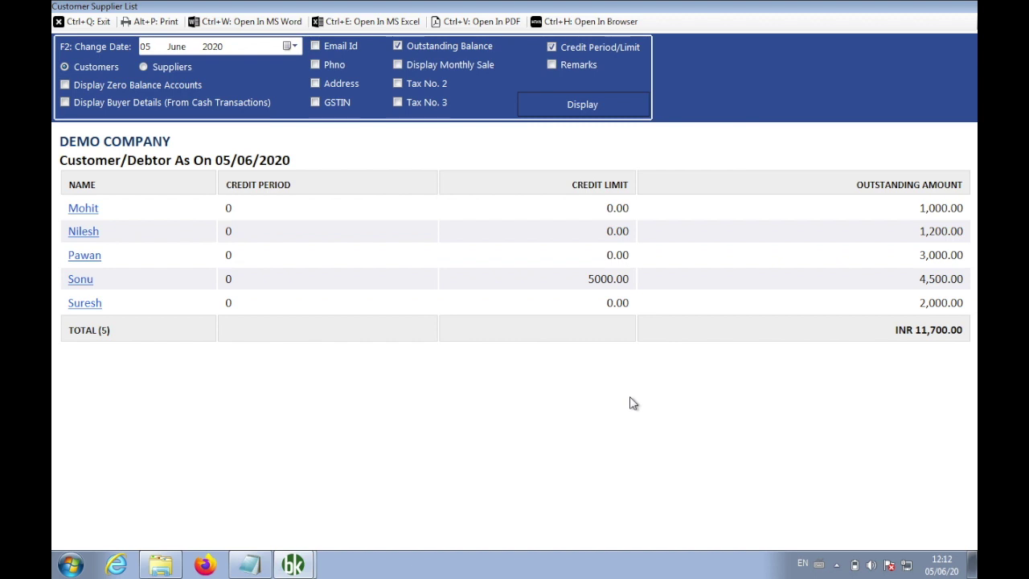
Highlight the 5000.00 credit limit and 4,500.00 outstanding, then close the report
drag(637, 282, 575, 284)
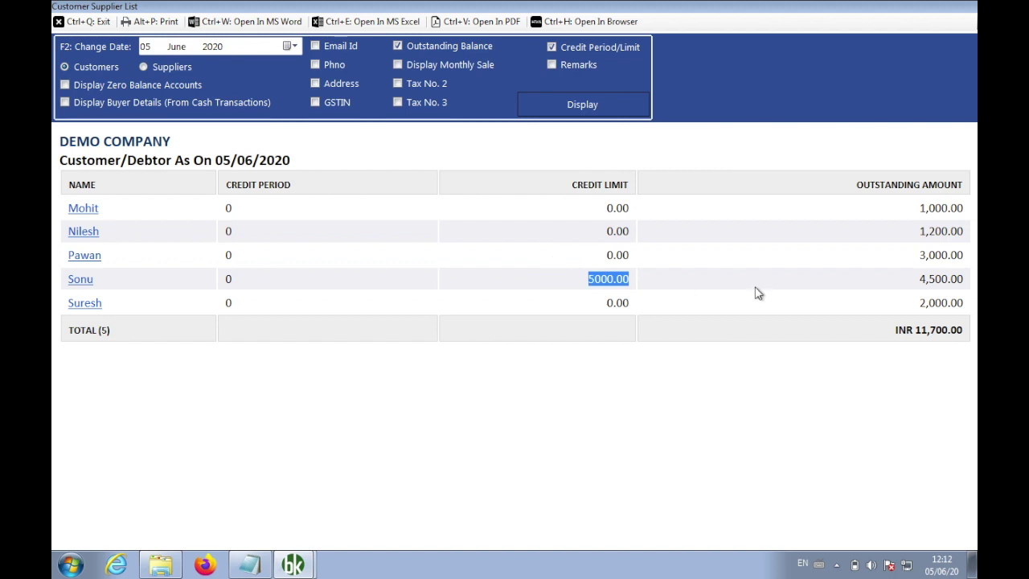
click(930, 279)
drag(929, 279, 914, 279)
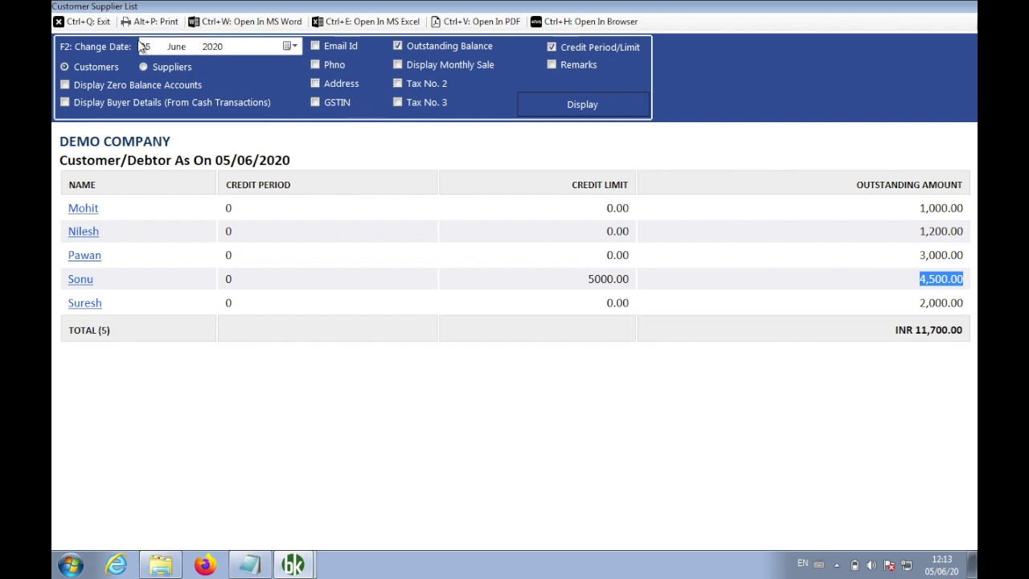
click(93, 25)
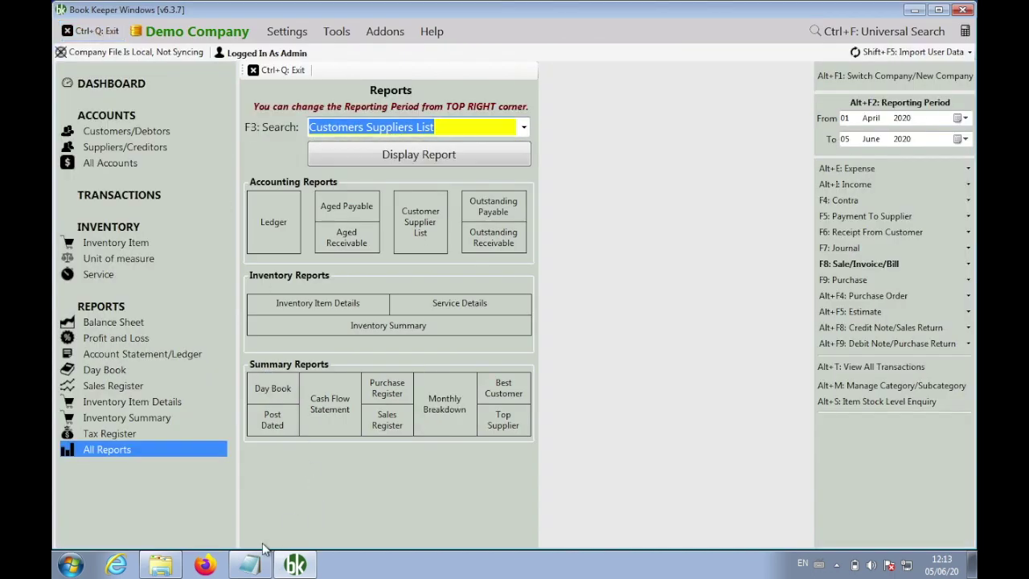
Remove the blank lines above item 6 and push item 7 further down
click(256, 566)
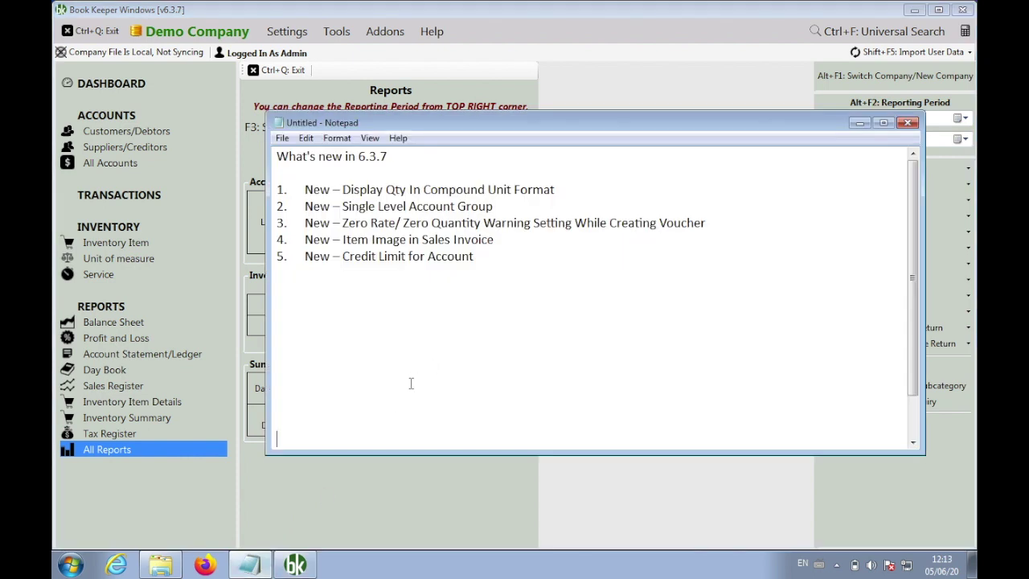
key(Down)
key(Down)
key(Down)
key(Up)
key(BackSpace)
key(BackSpace)
key(BackSpace)
key(BackSpace)
key(BackSpace)
key(BackSpace)
key(BackSpace)
key(BackSpace)
key(BackSpace)
key(BackSpace)
key(BackSpace)
key(BackSpace)
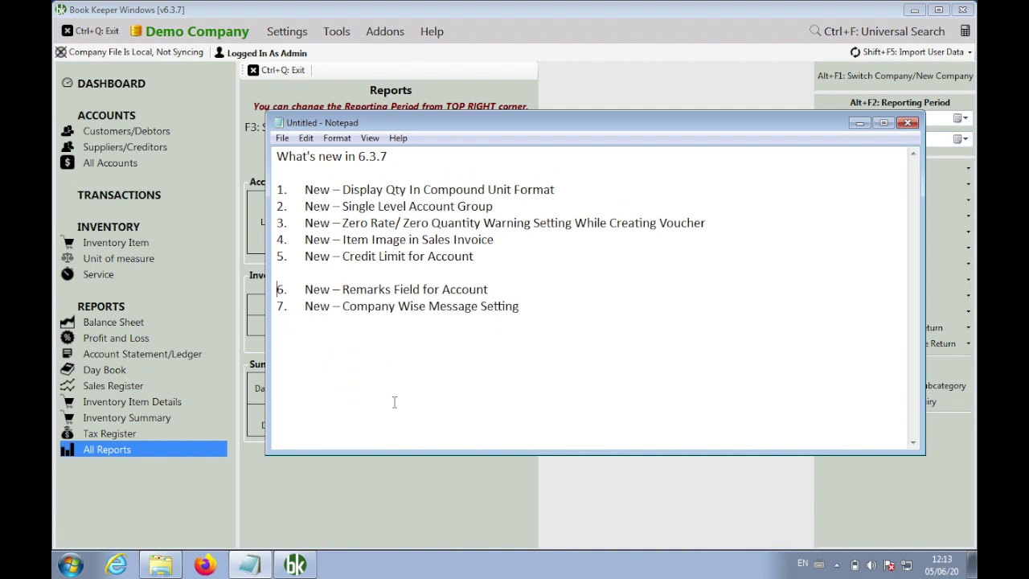
key(Up)
key(Return)
key(Return)
key(Return)
key(Return)
key(Return)
key(Return)
key(Return)
key(Return)
key(Return)
key(Return)
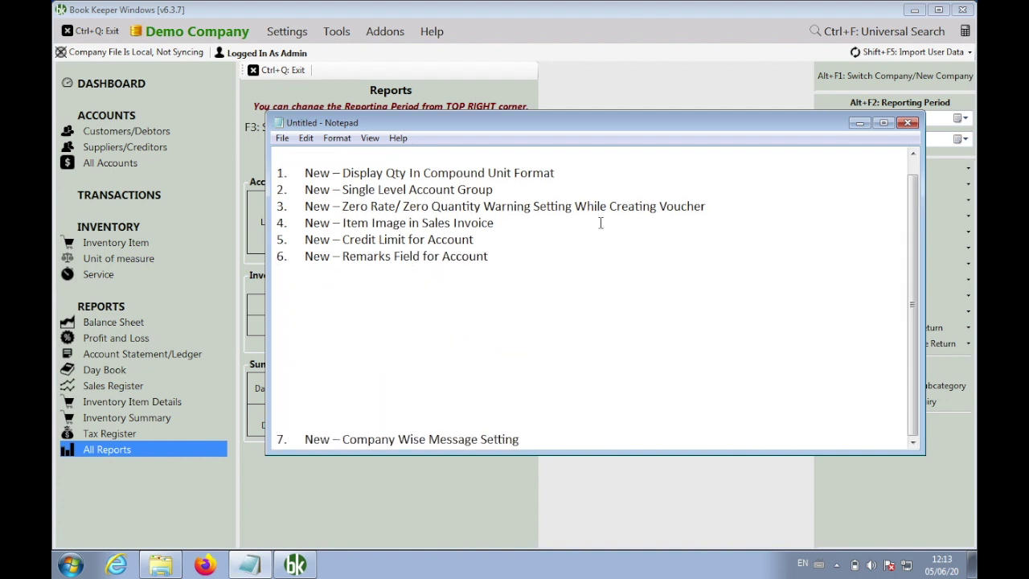
Minimise Notepad, close the Reports overview and open the customer accounts list
click(531, 185)
scroll(531, 185, up, 1)
click(860, 122)
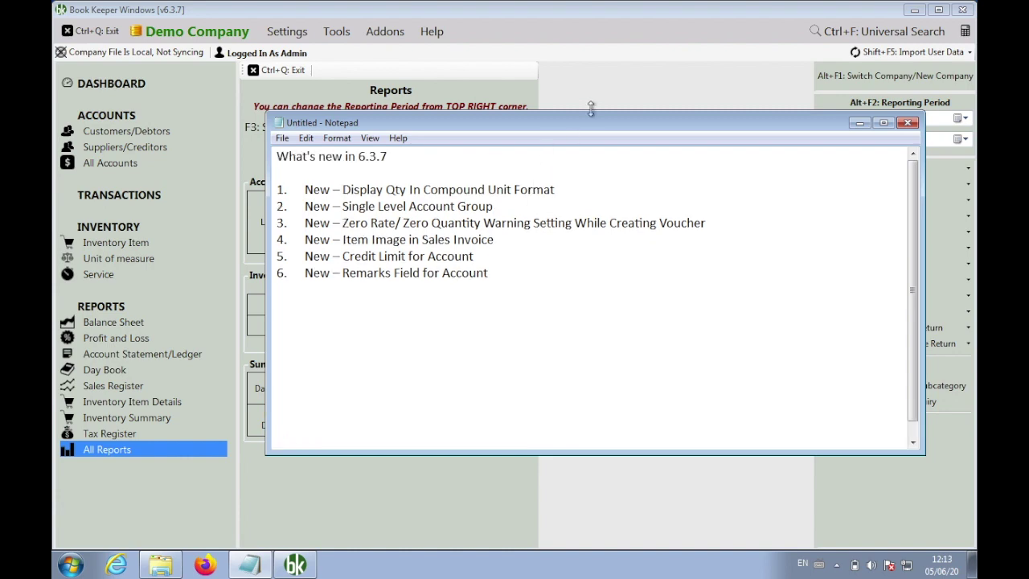
click(276, 70)
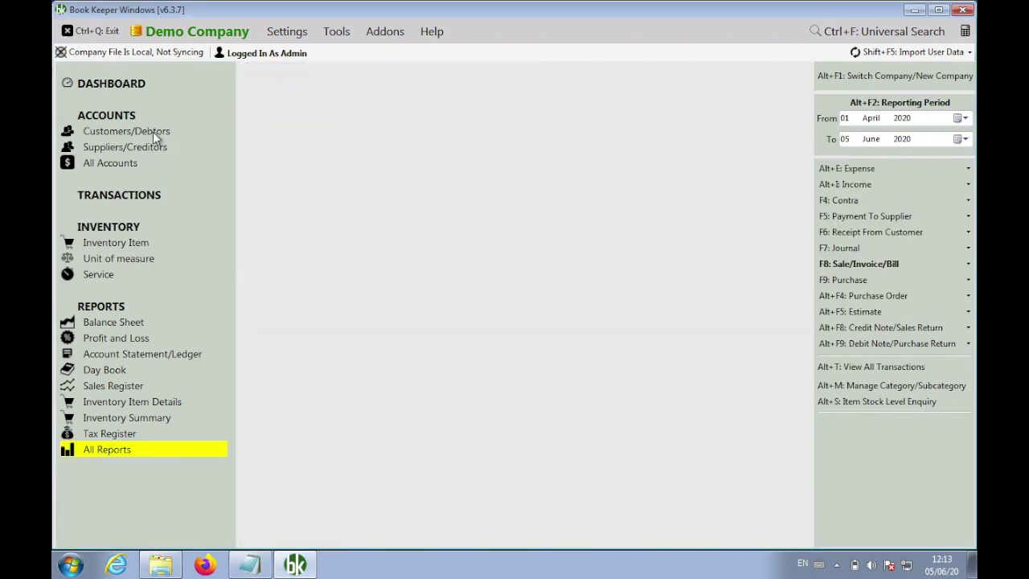
click(152, 131)
Edit the account of the customer owing 4,500.00 and place the cursor in Remarks
right_click(203, 216)
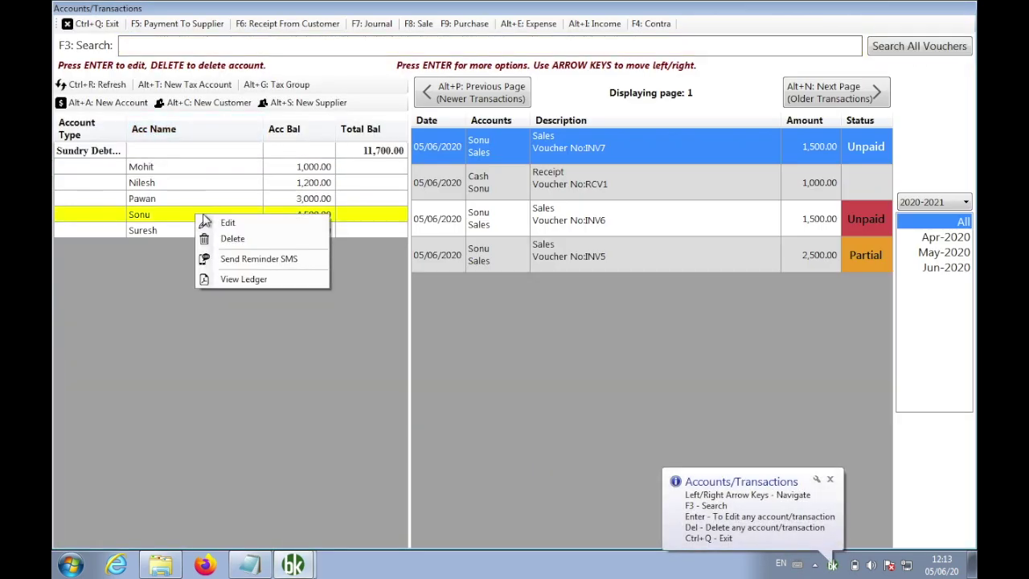
click(219, 223)
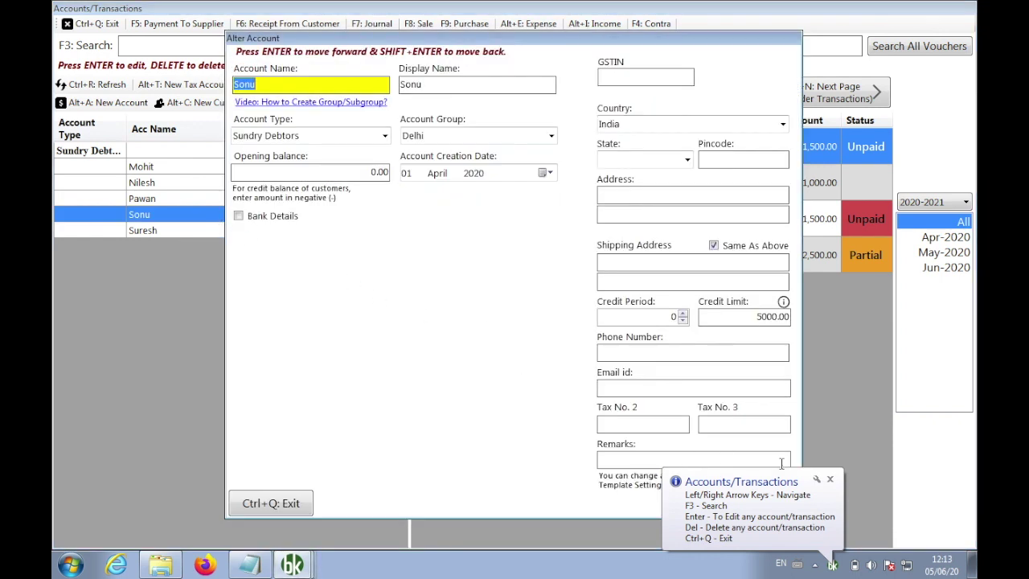
click(830, 479)
click(709, 460)
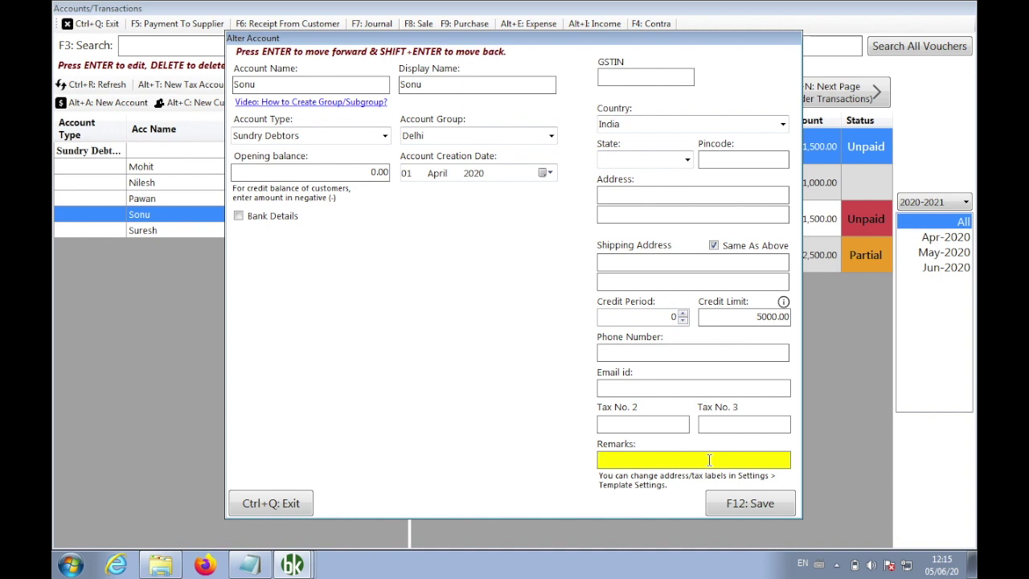
Enter remark 'friend of my cousin, given him 5 free chairs', save, and close the accounts window
text(friend of my cousin, given him 5 free )
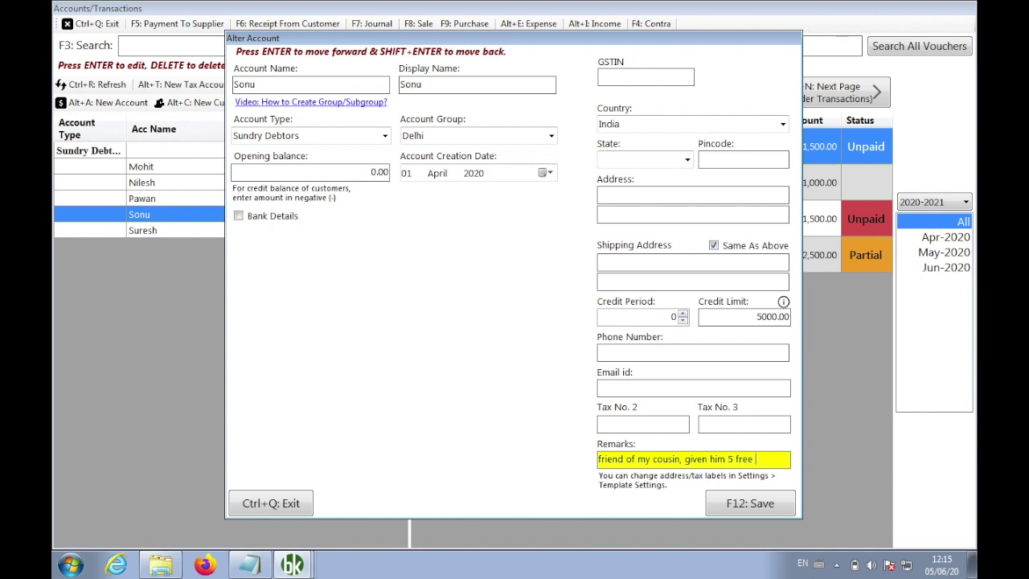
text(chairs)
click(754, 507)
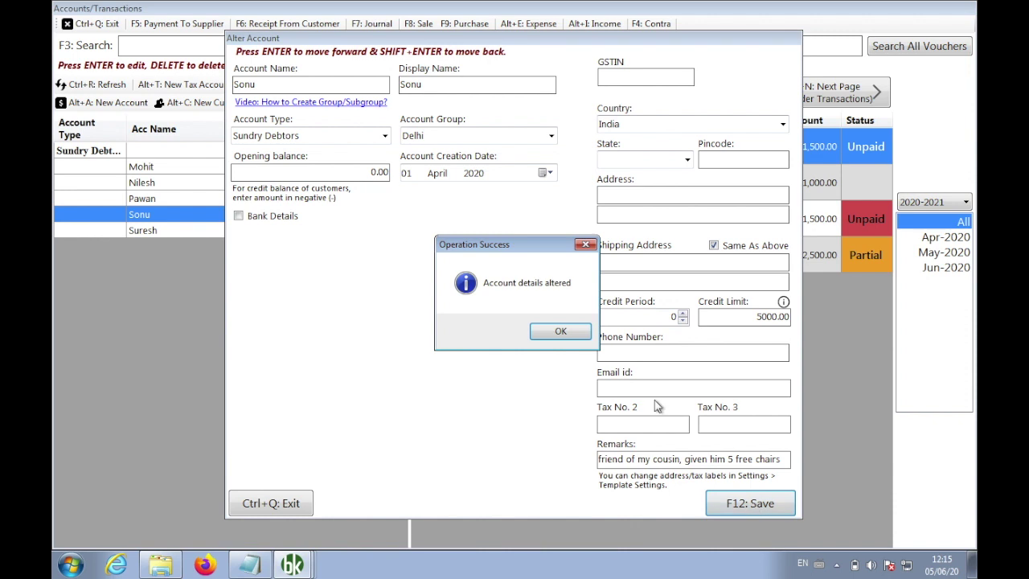
click(564, 336)
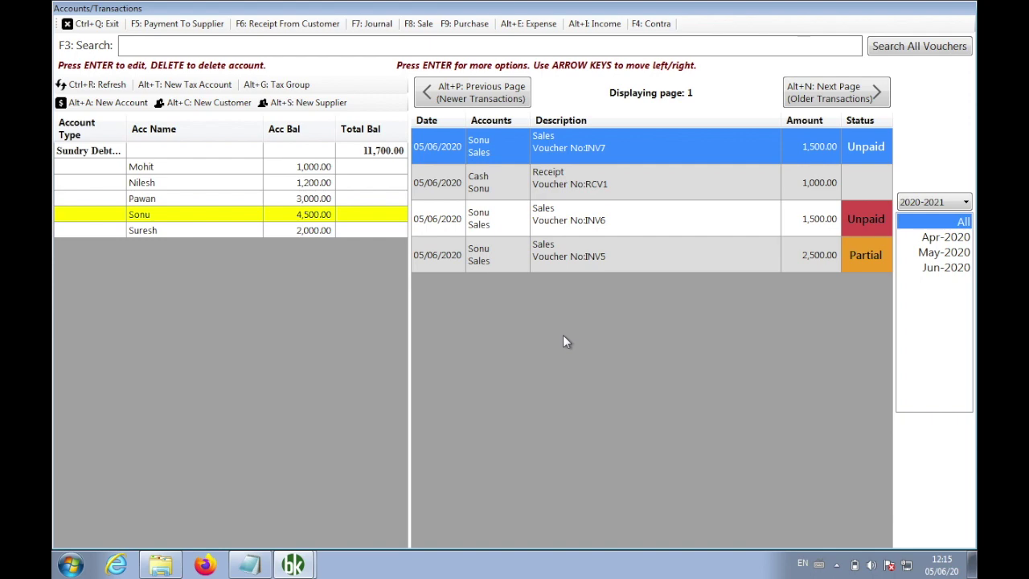
click(81, 25)
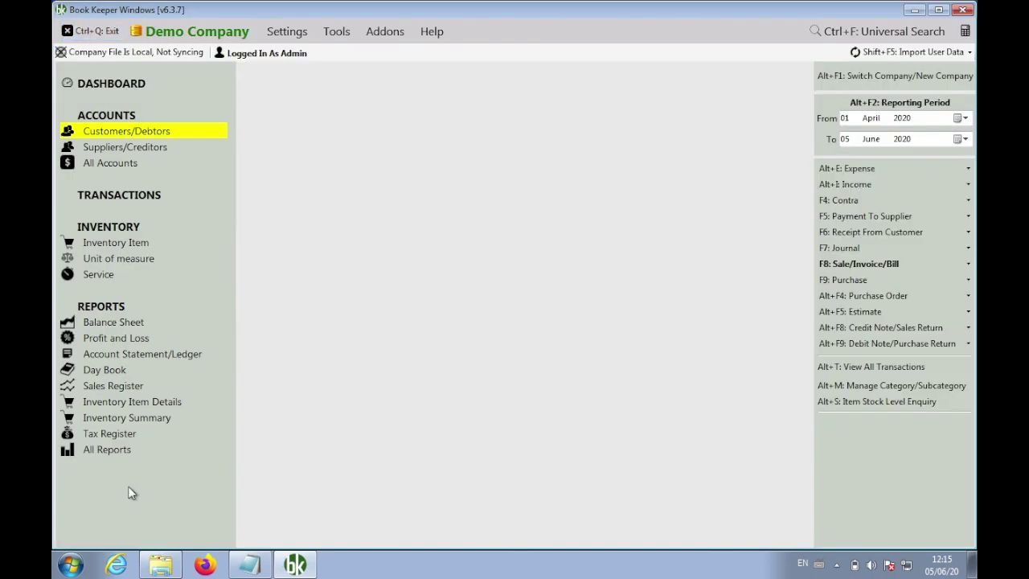
Reopen the same customer's account to check the saved remark
click(157, 129)
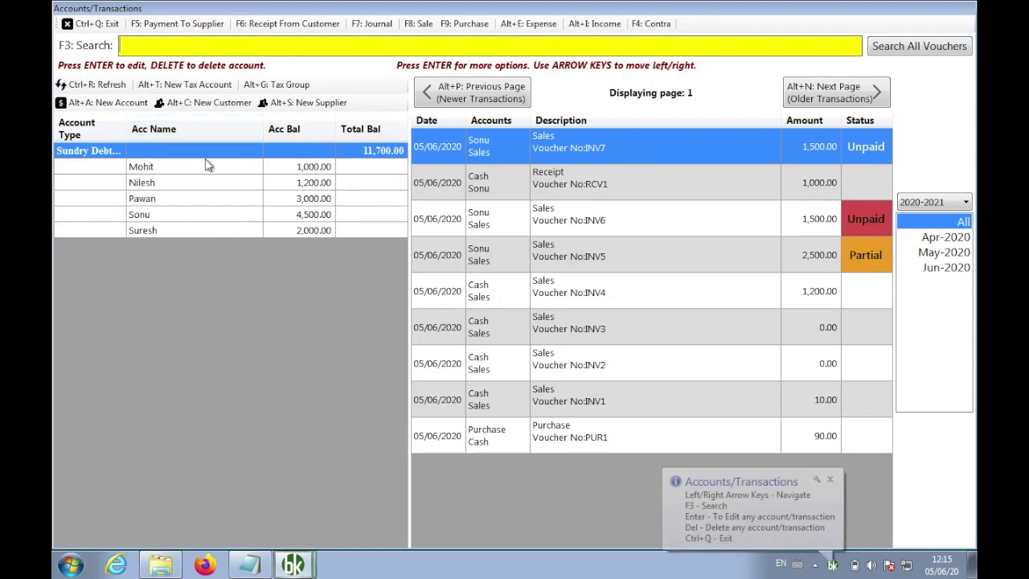
right_click(218, 216)
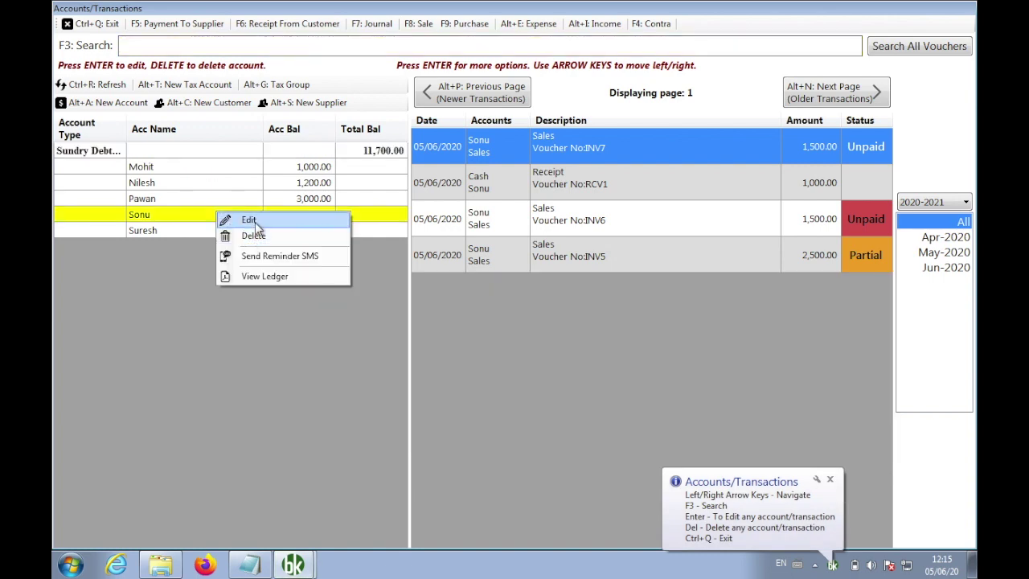
click(254, 222)
click(645, 459)
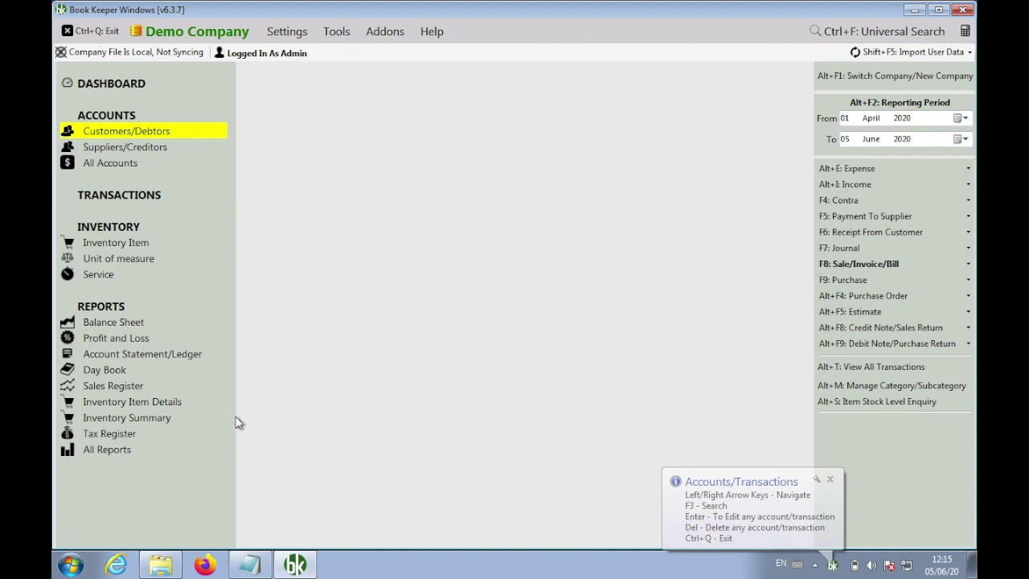
Show the Customer Supplier List maximised with Remarks ticked and Outstanding Balance unticked
click(130, 449)
text(customers Suppliers List)
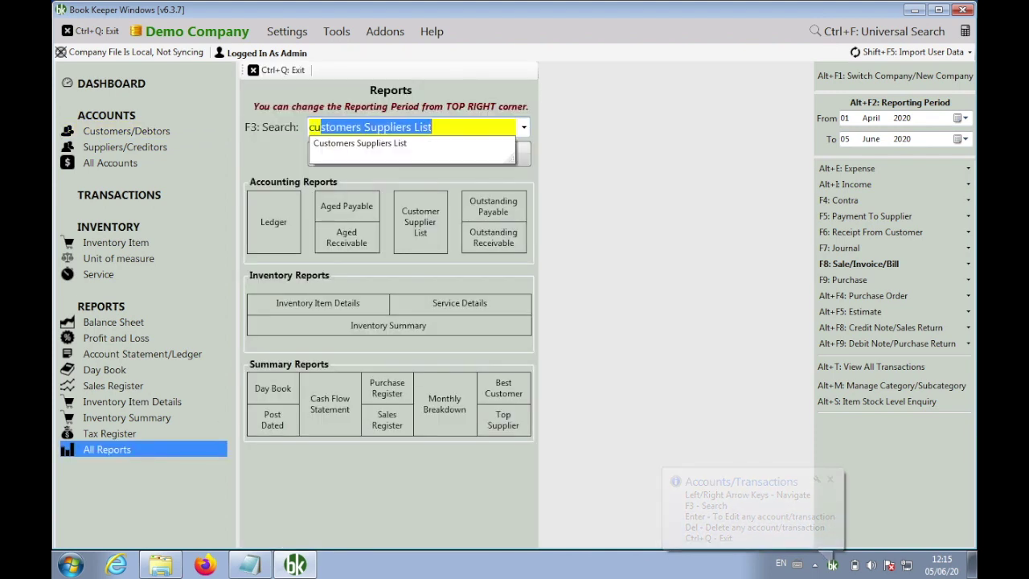
key(Return)
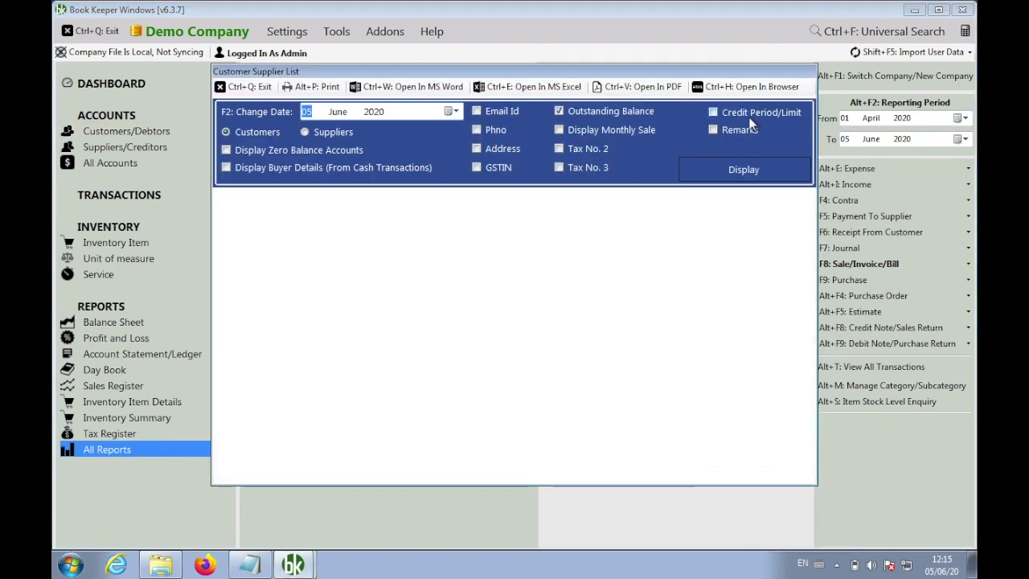
click(741, 129)
click(637, 112)
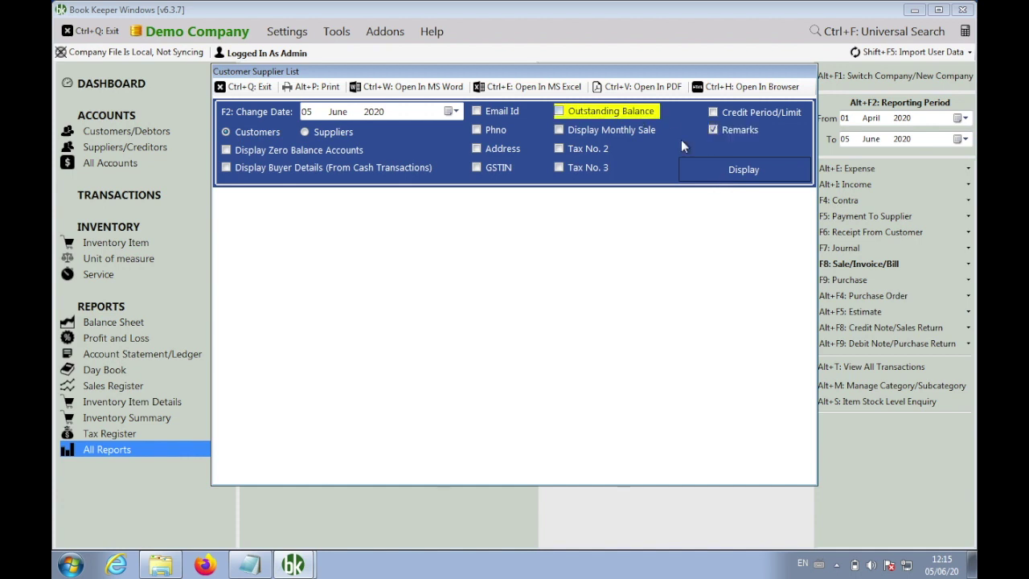
click(777, 175)
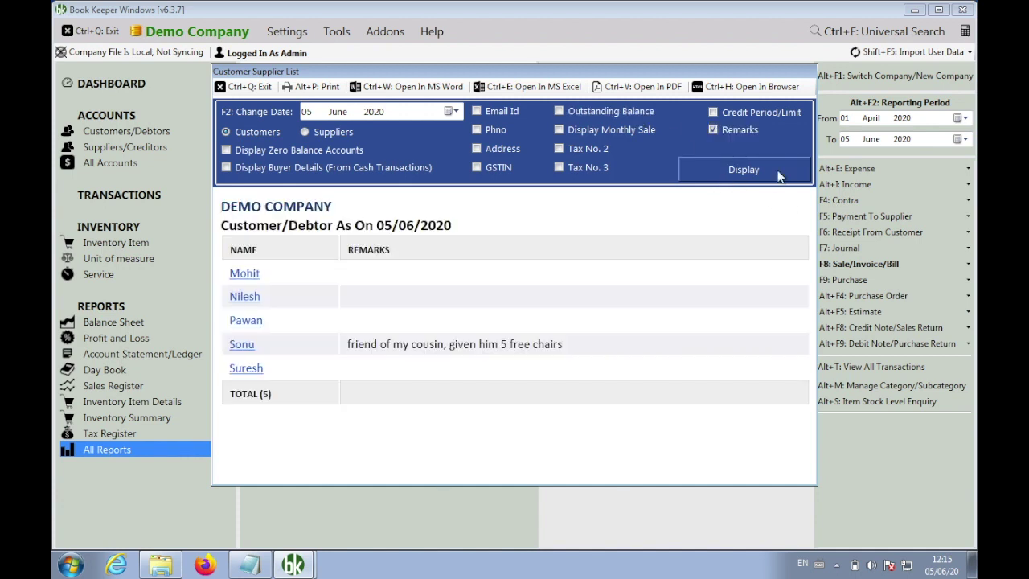
double_click(624, 71)
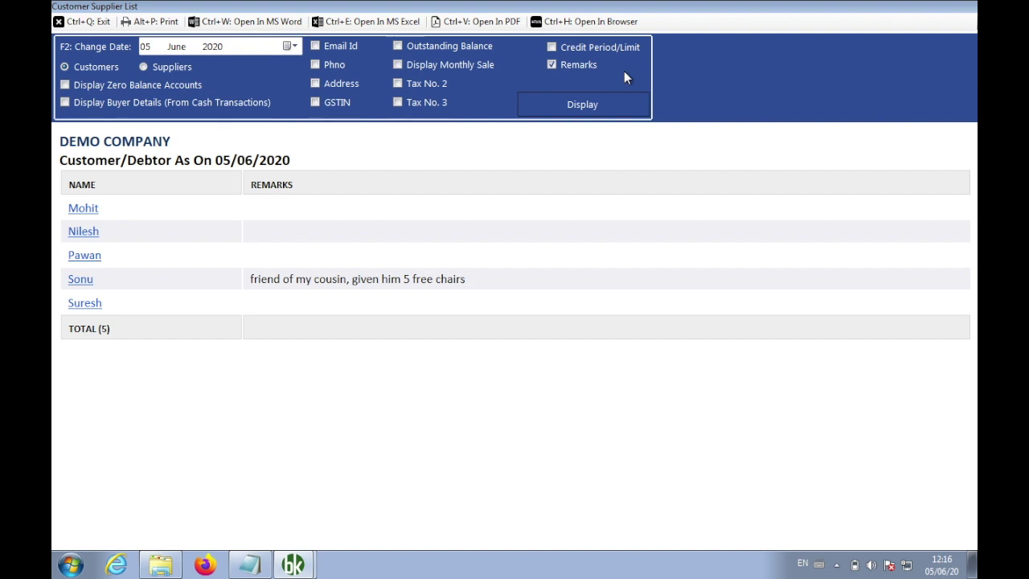
Paste item 7, Company Wise Message Setting, directly under item 6
click(251, 566)
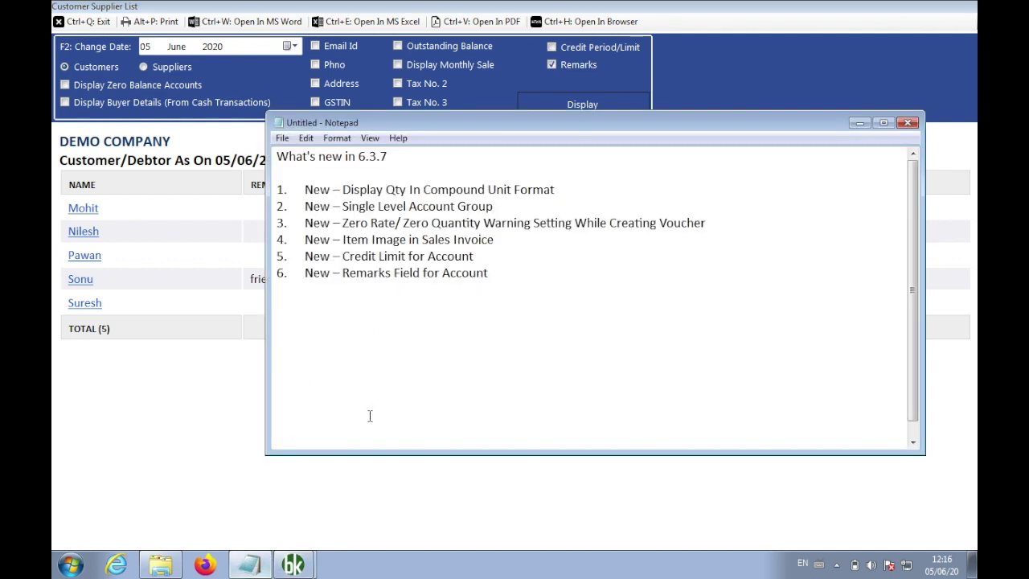
click(315, 426)
text(7.	New – Company Wise Message Setting)
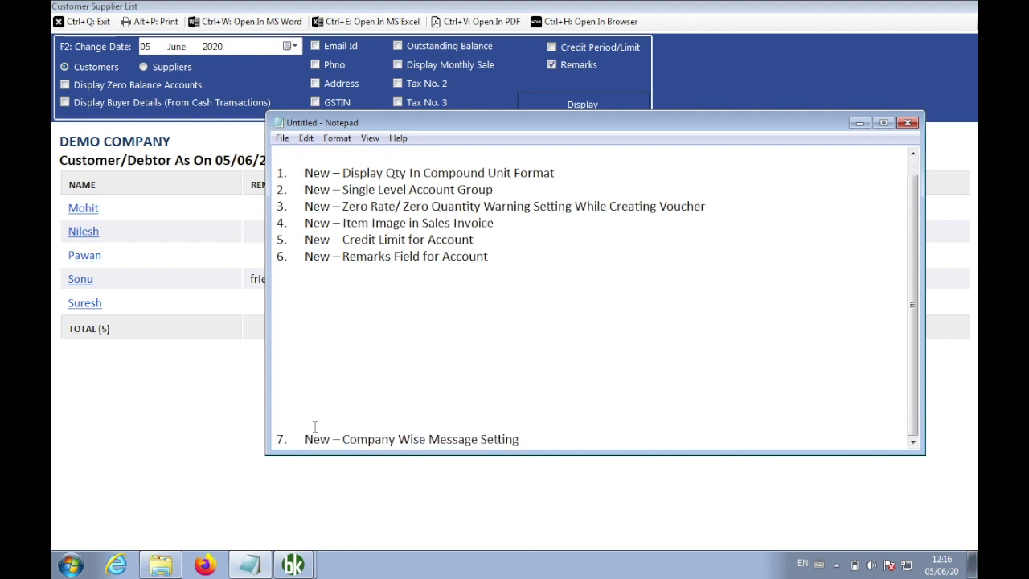
key(BackSpace)
key(BackSpace)
key(BackSpace)
key(BackSpace)
key(BackSpace)
key(BackSpace)
key(BackSpace)
key(BackSpace)
key(BackSpace)
key(BackSpace)
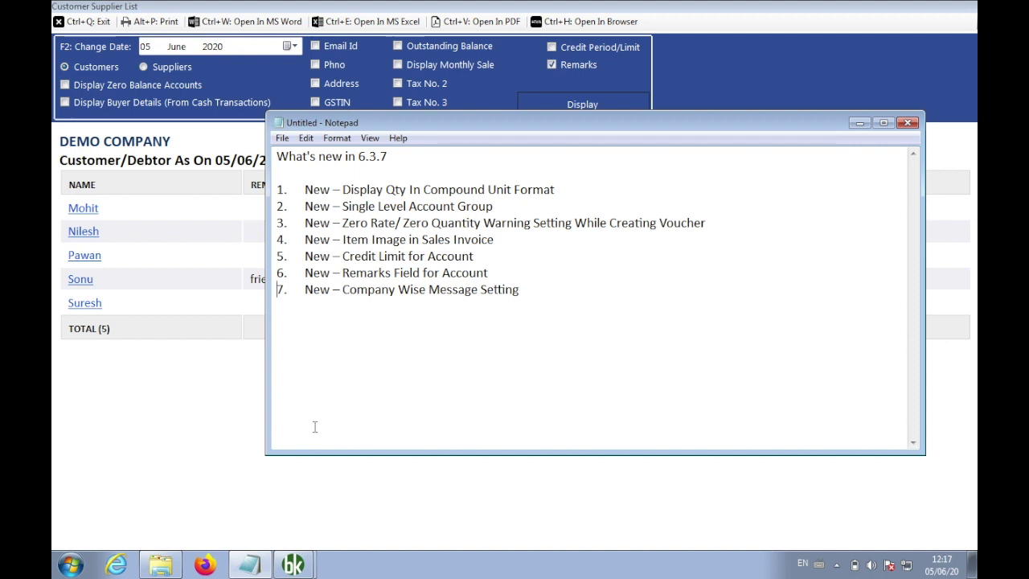
List Krishi Udyog and Biscuit Wholesale below item 7, with code VM-KRISHI
click(557, 286)
text(Krishn)
key(BackSpace)
text(i Udyog)
key(Return)
text(Bis)
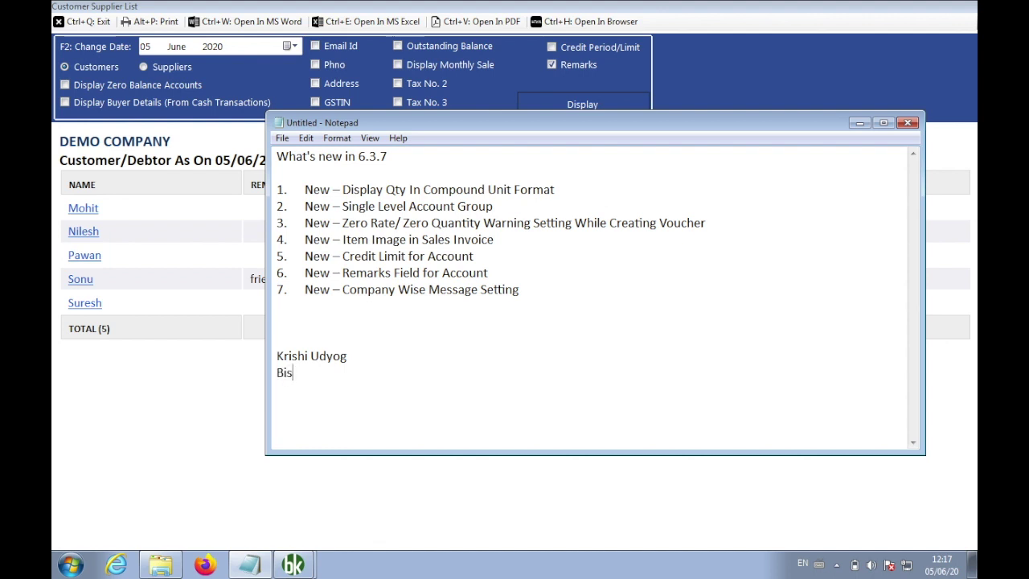
text(cuit Wholesale)
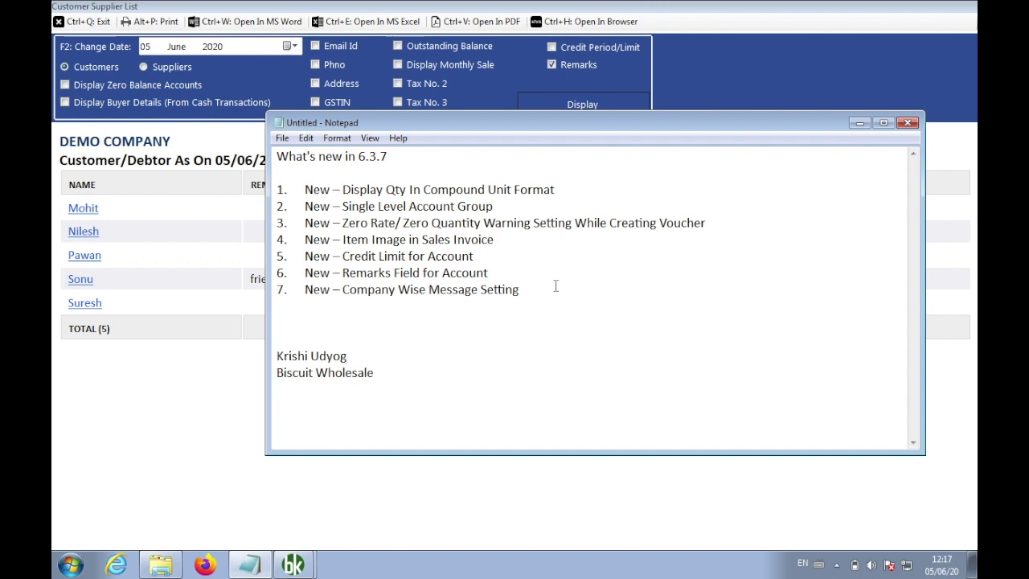
key(Return)
key(Return)
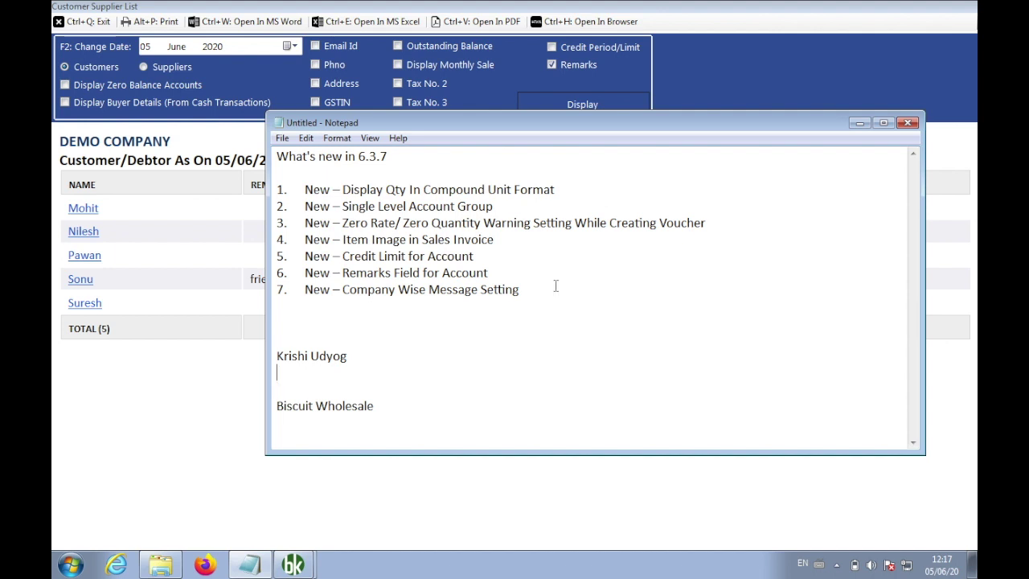
text(VM-KRISHI)
key(Down)
key(Down)
Add the code VK-BISCUT under Biscuit Wholesale, then return to the customer report
key(super+Right)
key(super+Up)
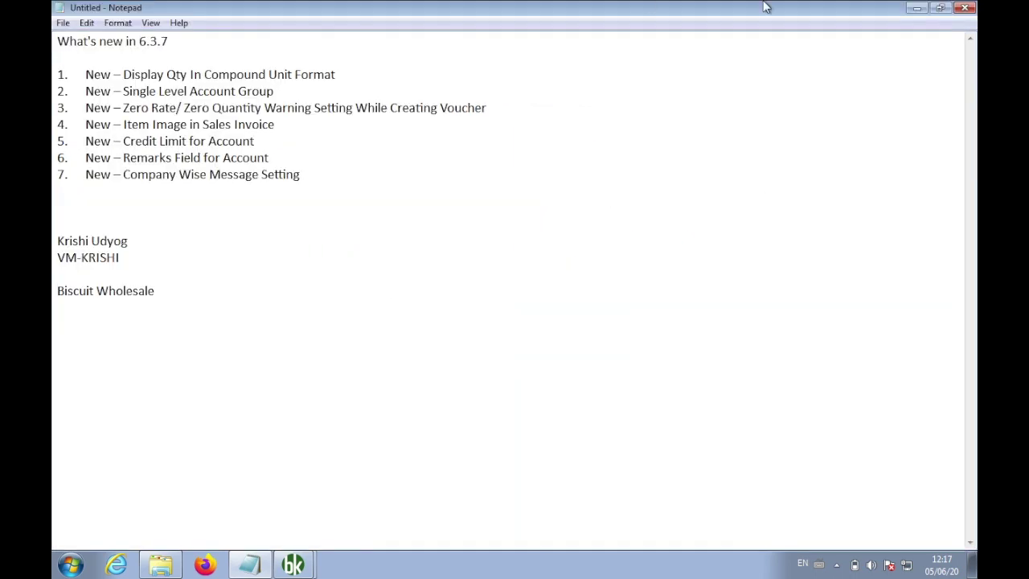
click(943, 10)
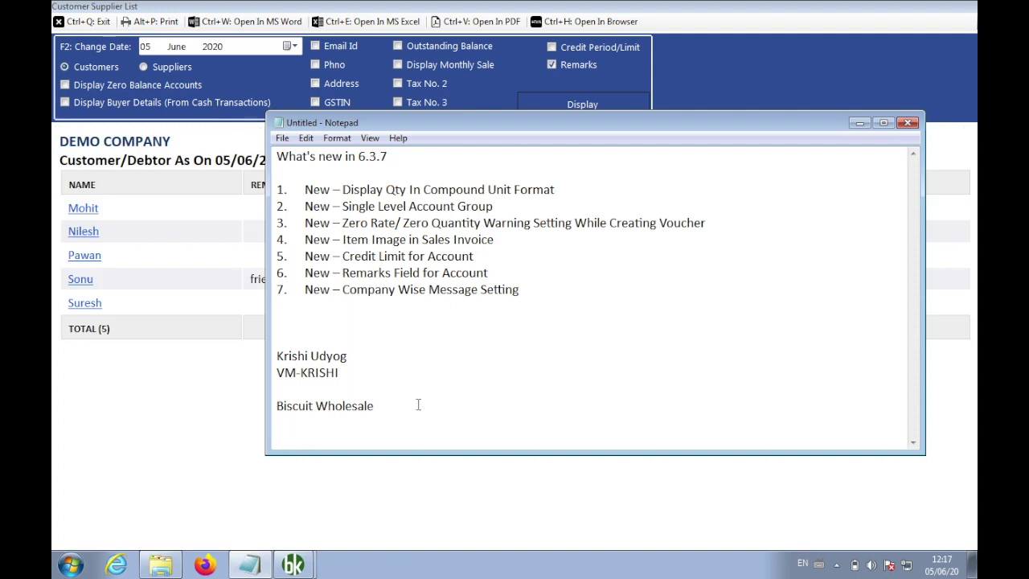
key(Return)
text(VK-VIS)
key(BackSpace)
key(BackSpace)
key(BackSpace)
text(BISCUI)
key(BackSpace)
text(T)
click(163, 436)
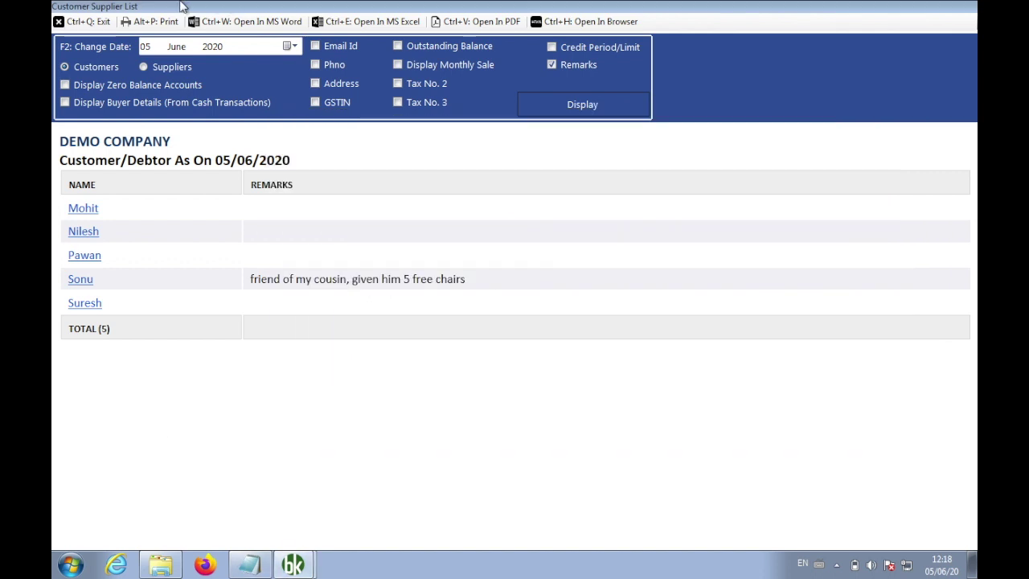
Close the report and Reports panel, view Settings > Message Settings, then close it unsaved
click(89, 21)
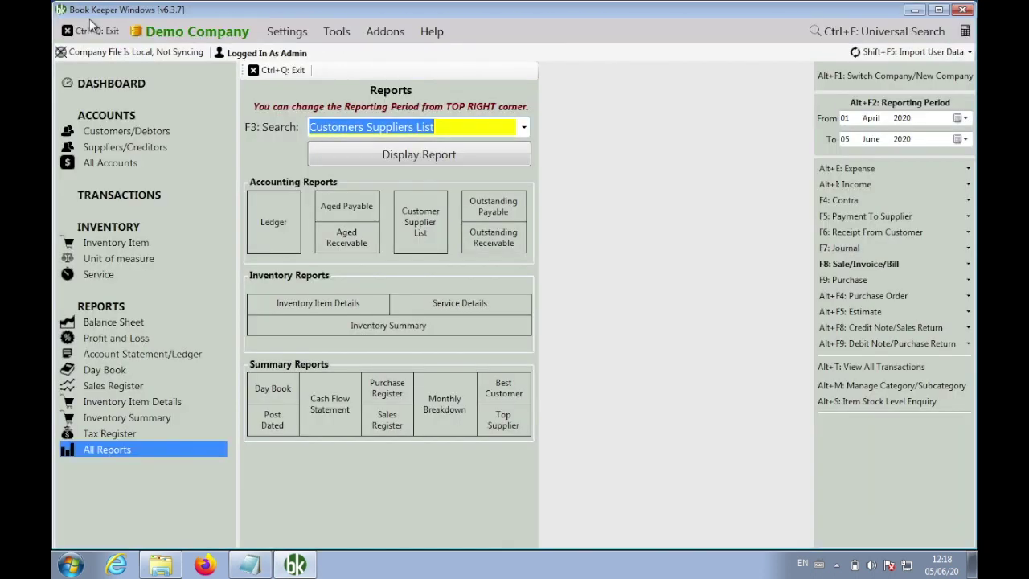
click(292, 71)
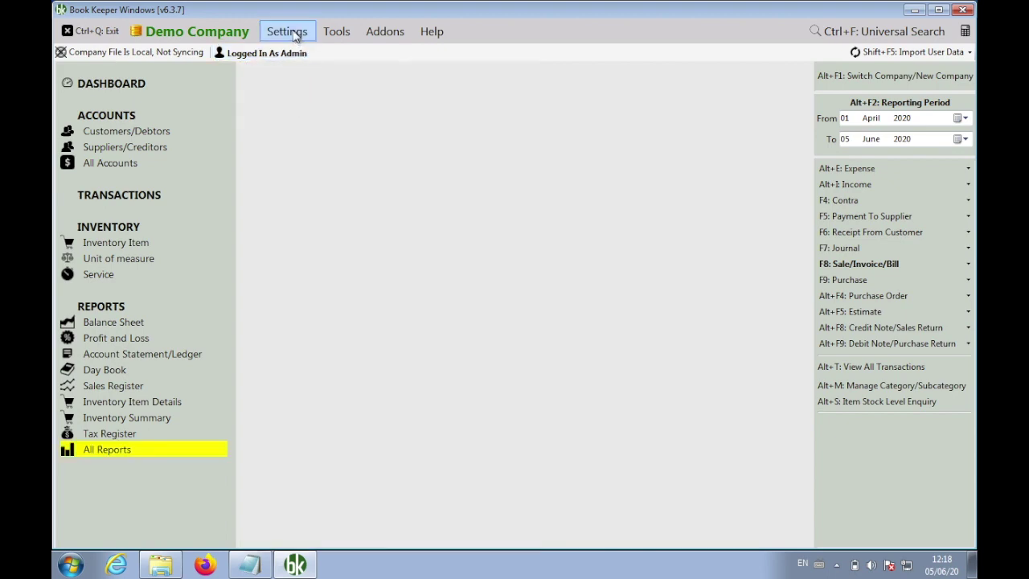
click(292, 31)
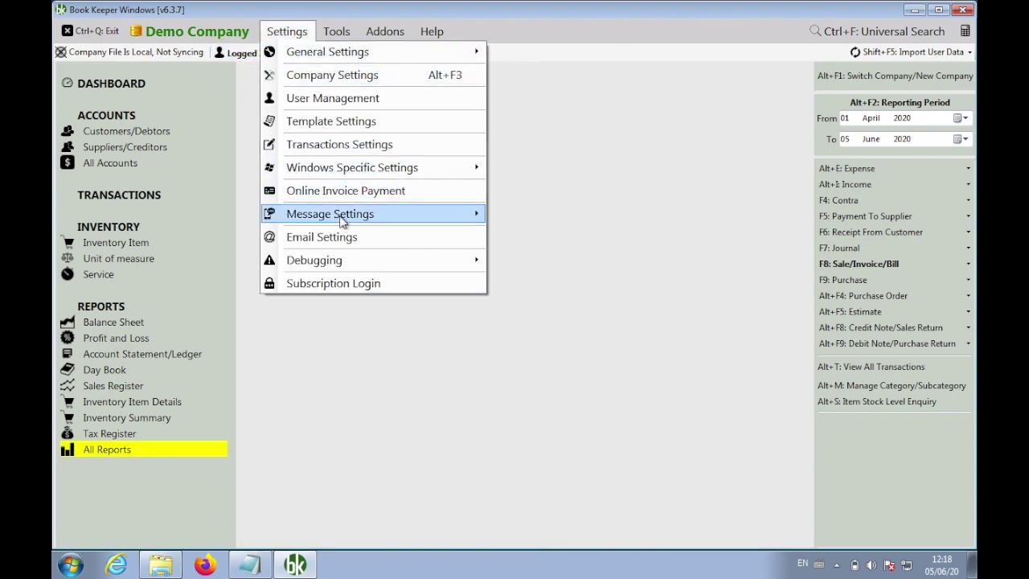
mouse_move(390, 214)
click(521, 234)
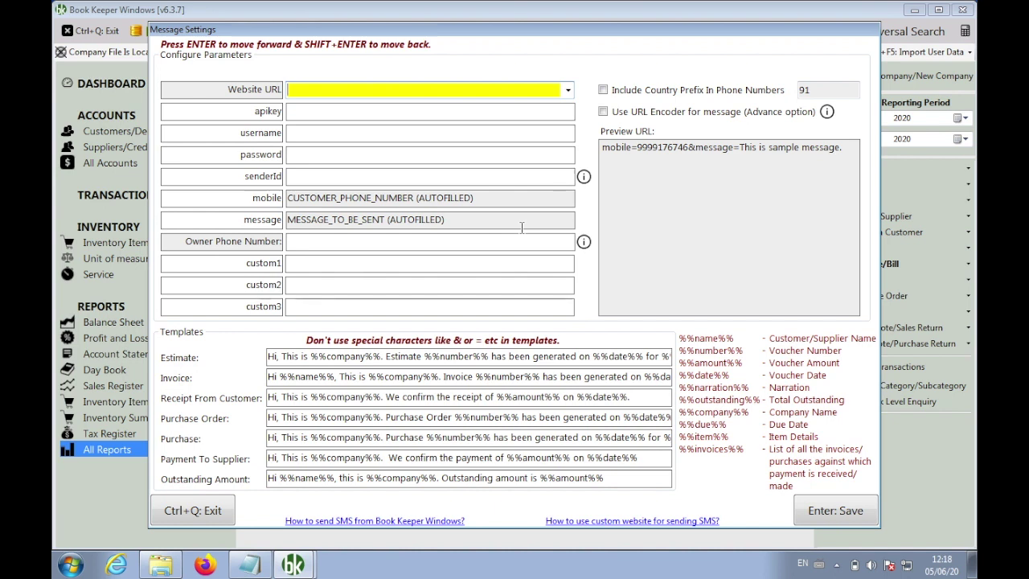
click(208, 507)
Replace the four business lines with the support e-mail address and phone number on two lines
click(250, 565)
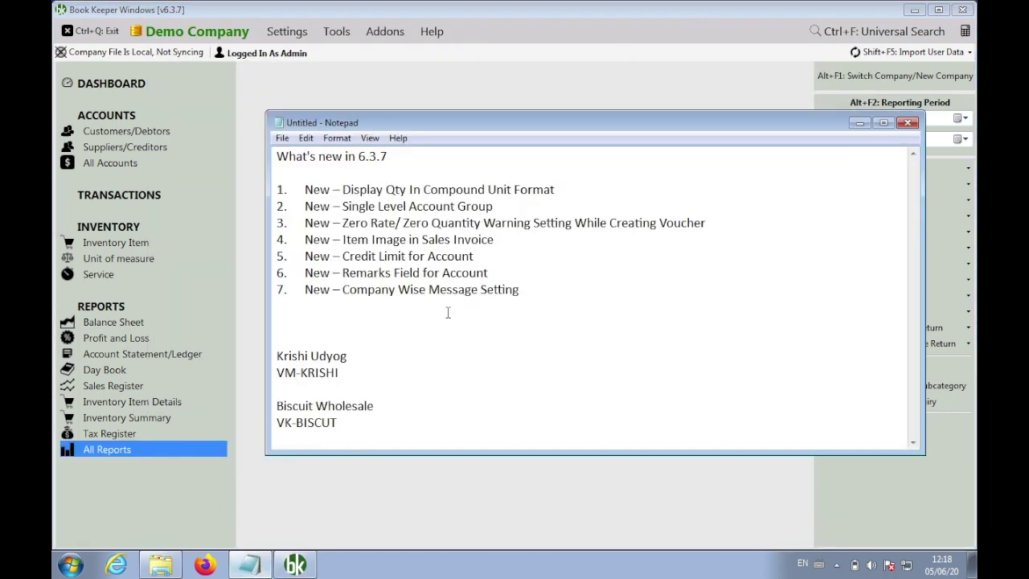
drag(356, 426, 264, 359)
key(Delete)
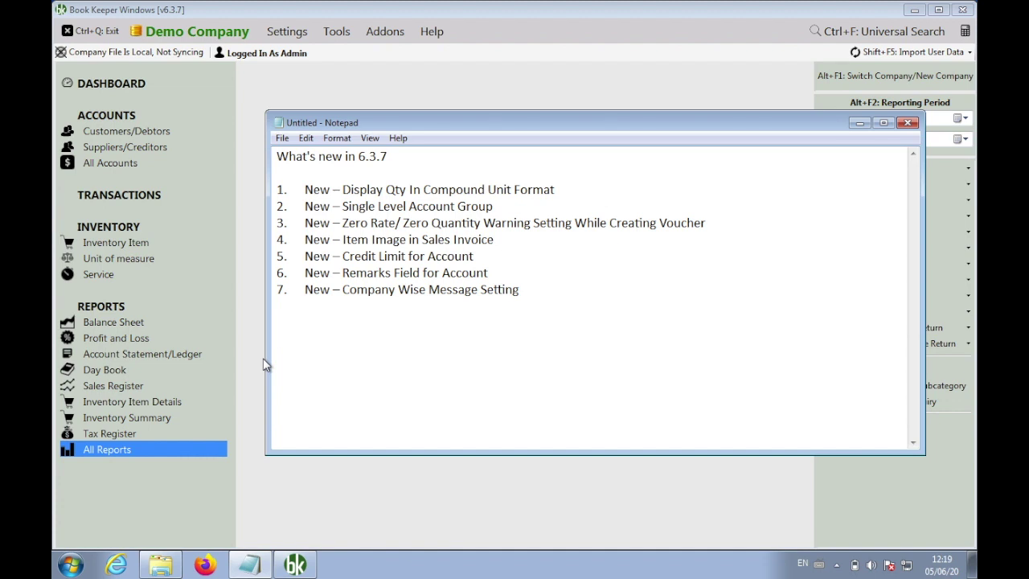
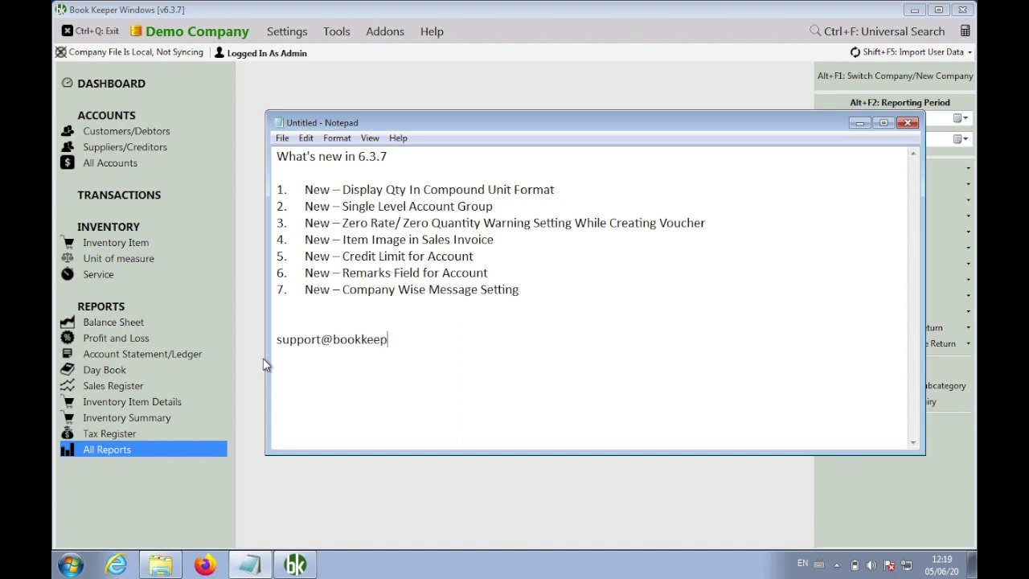
key(Return)
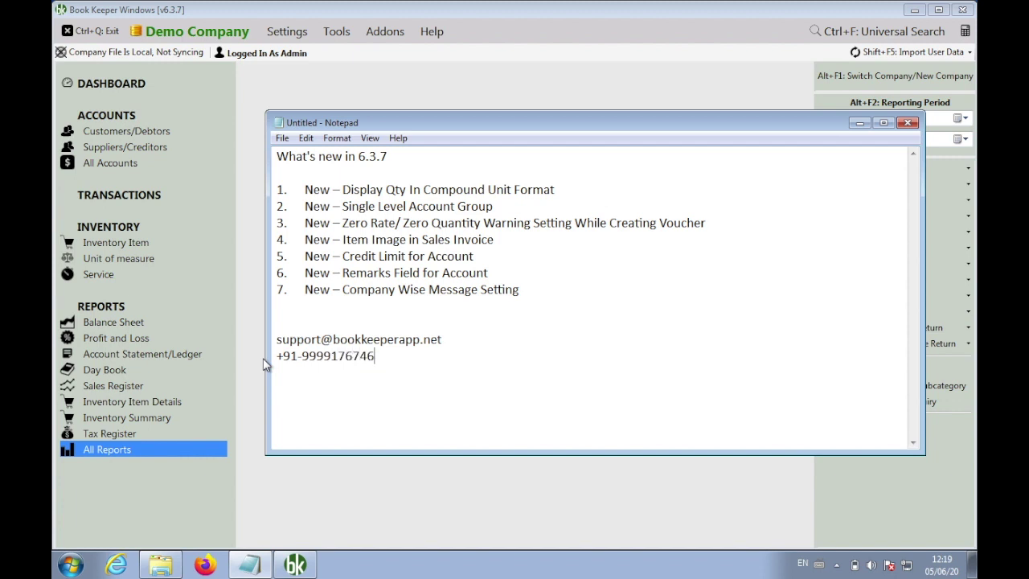
double_click(348, 355)
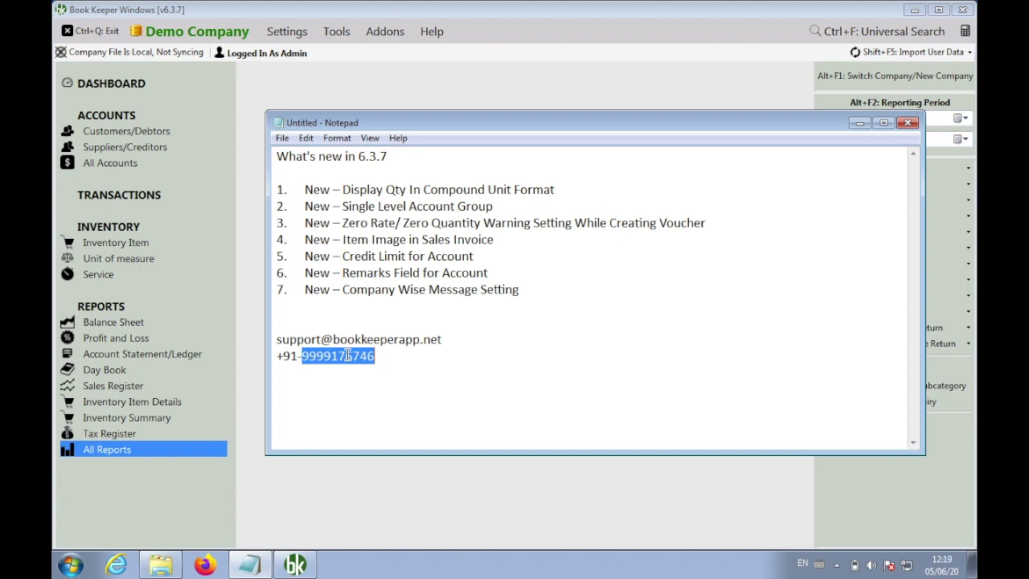
click(417, 348)
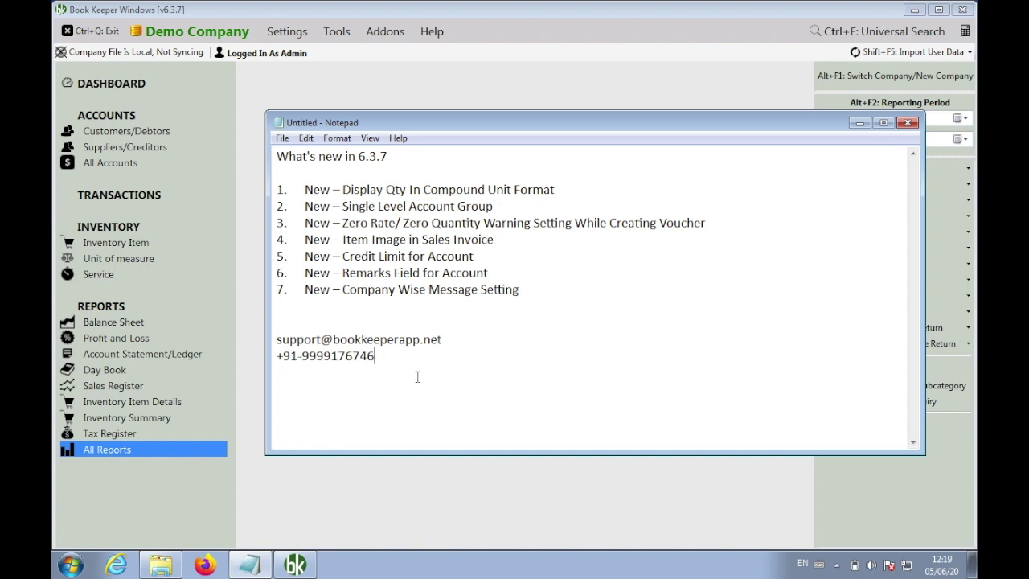